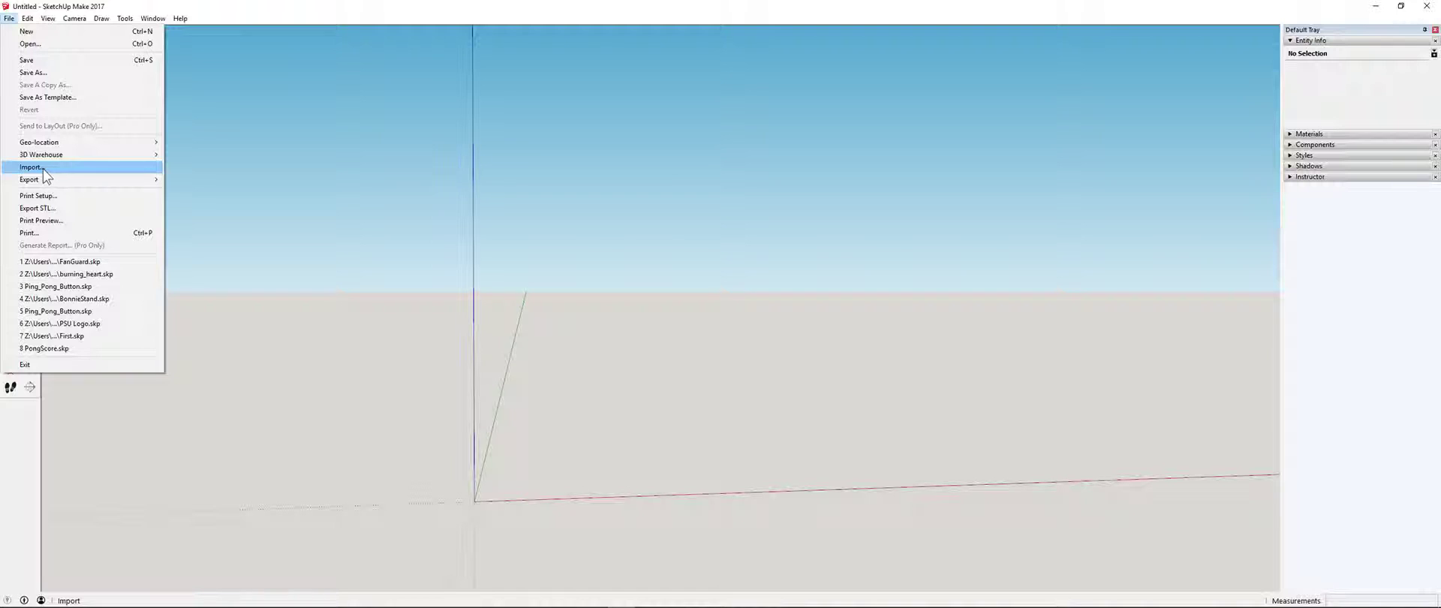
- Import the Fan_Guard_Fins_BL.stl model from the Fan_Guard files folder
left_click(31, 168)
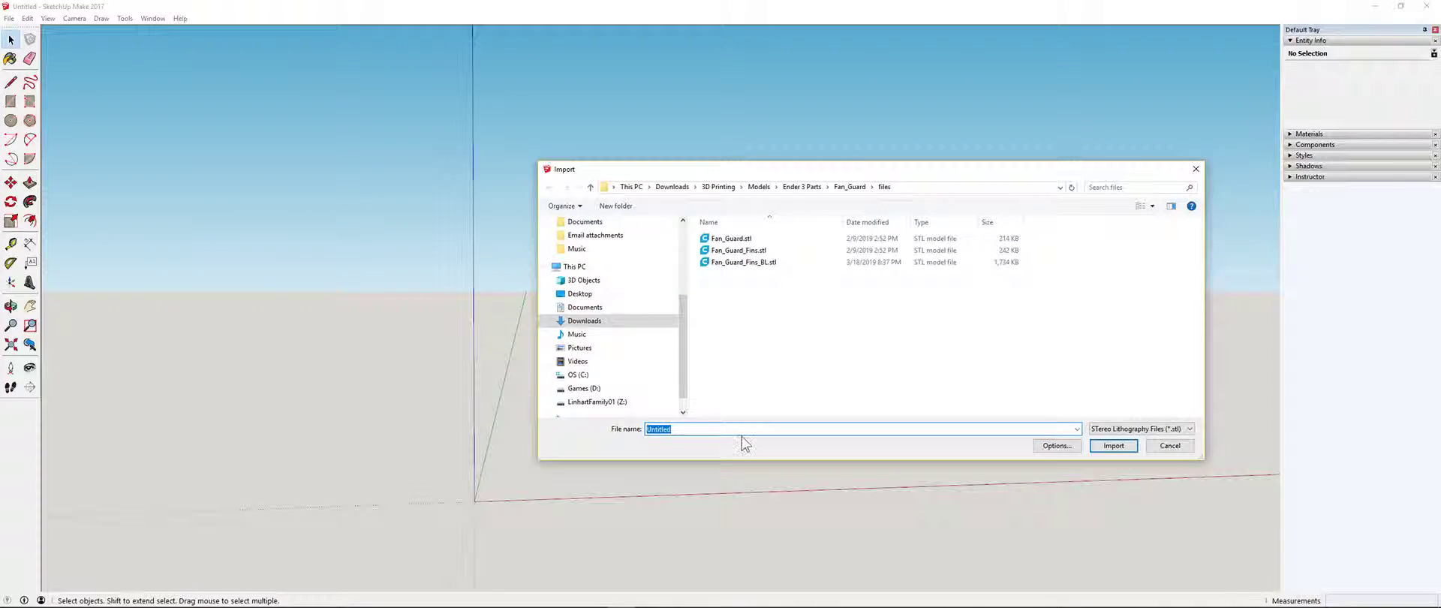
double_click(743, 263)
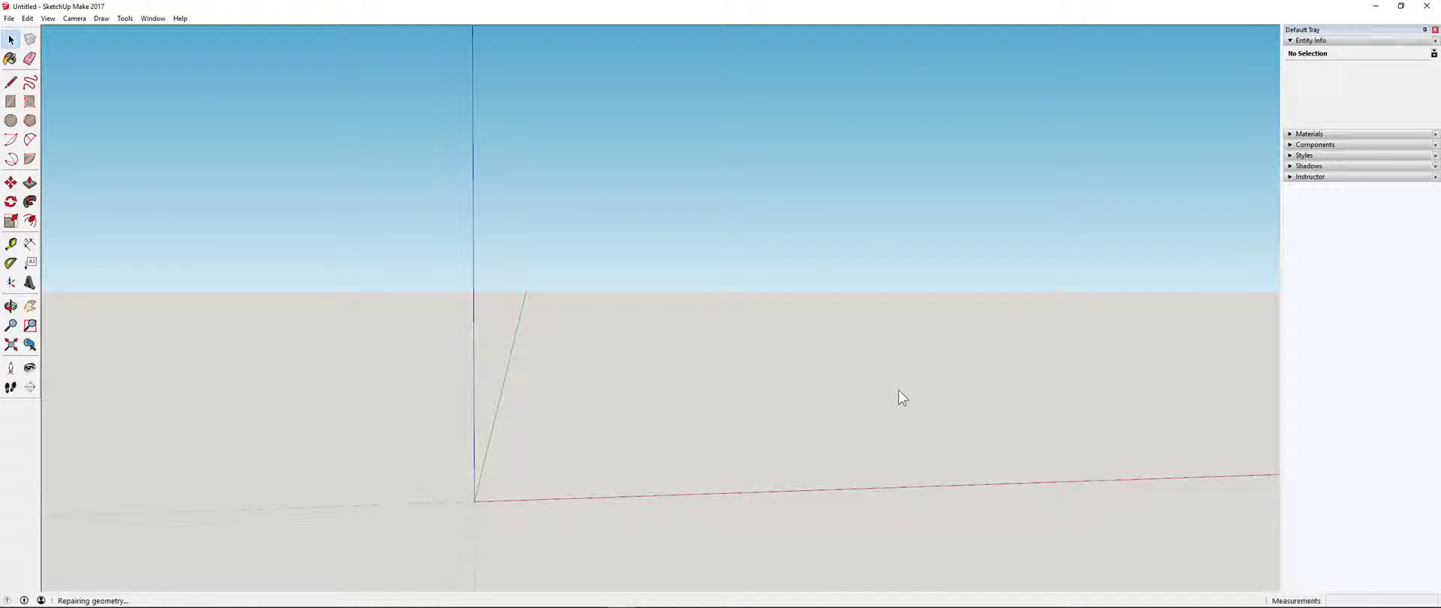
- Browse for a model to open in the files folder of Fan_Cover_Micro_SD_Extender, within 3D Printing, Models, Ender 3 Parts
left_click(9, 18)
left_click(26, 55)
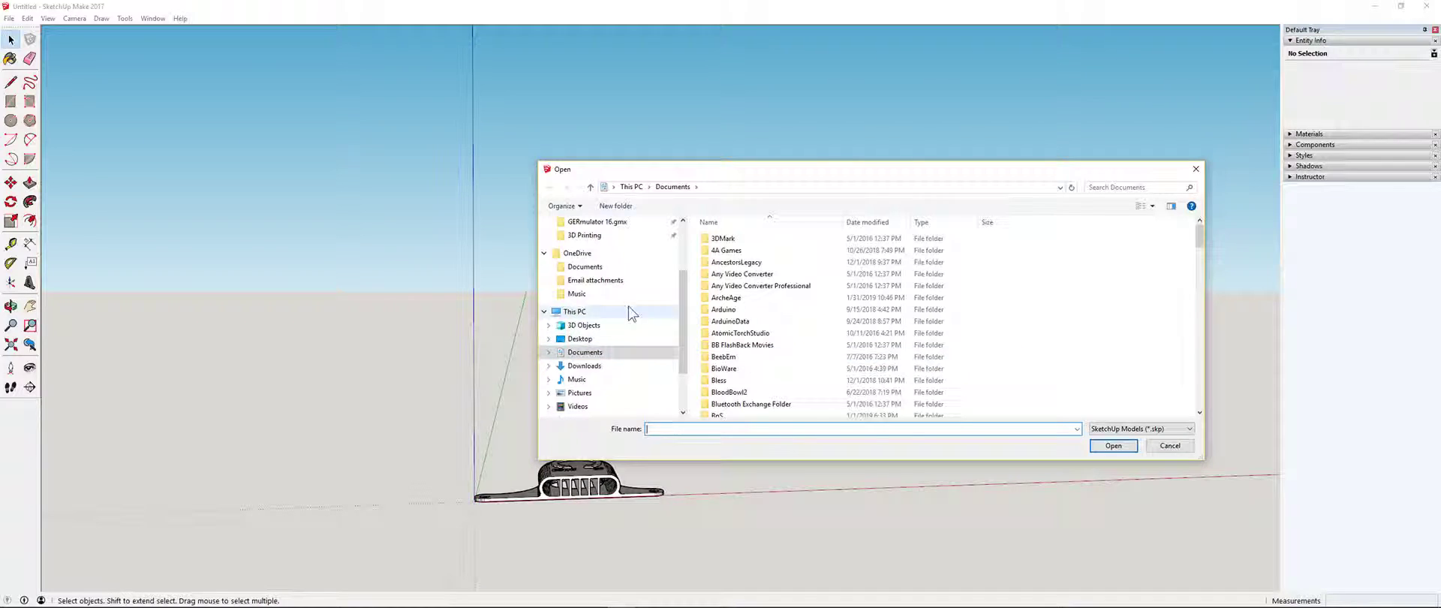
scroll(611, 300, "up", 2)
left_click(593, 276)
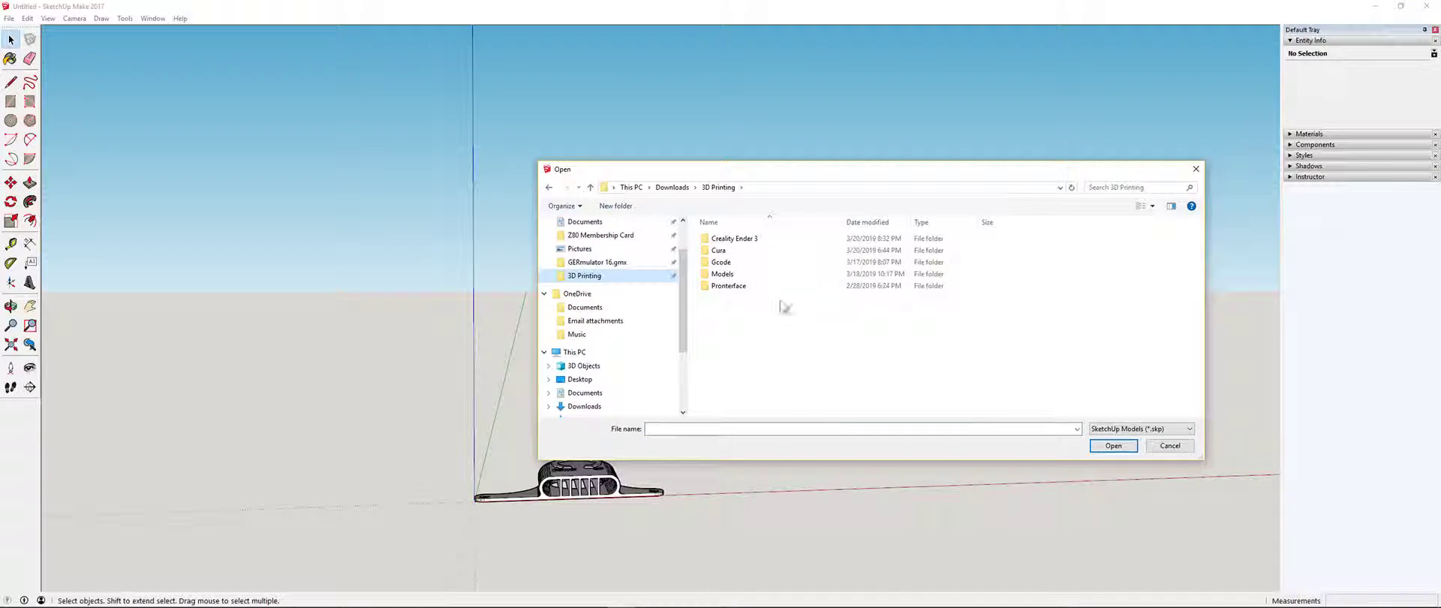
double_click(722, 274)
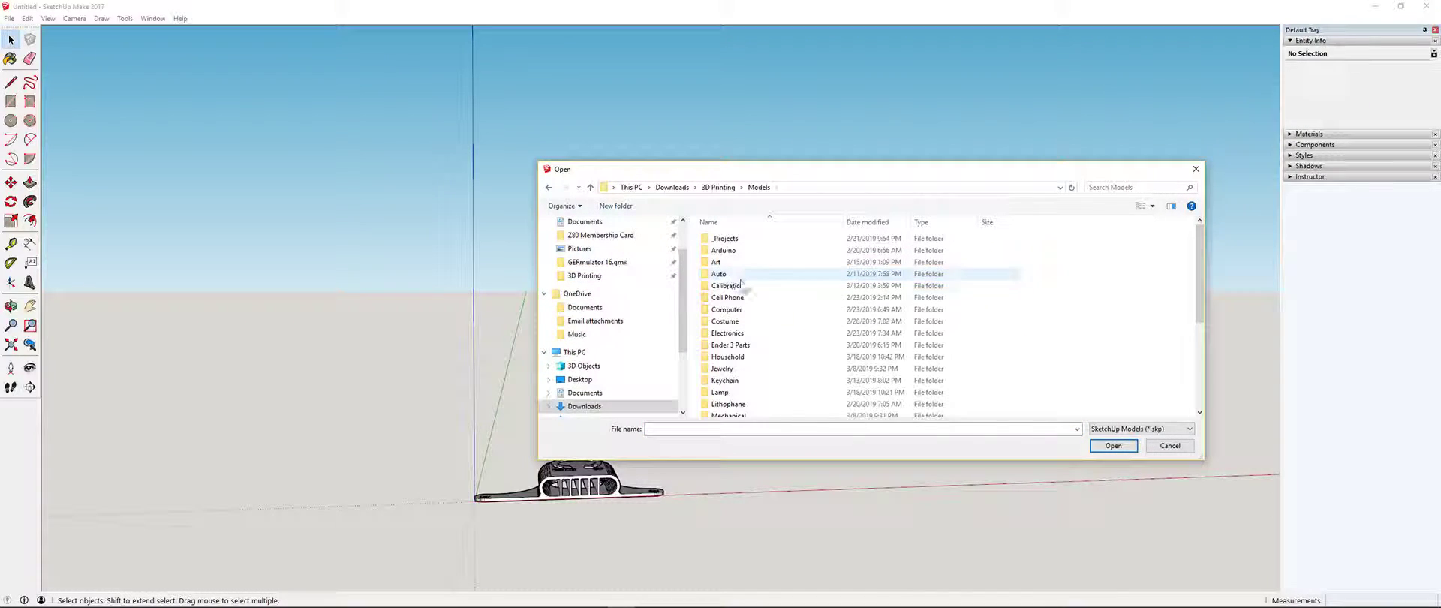
double_click(739, 345)
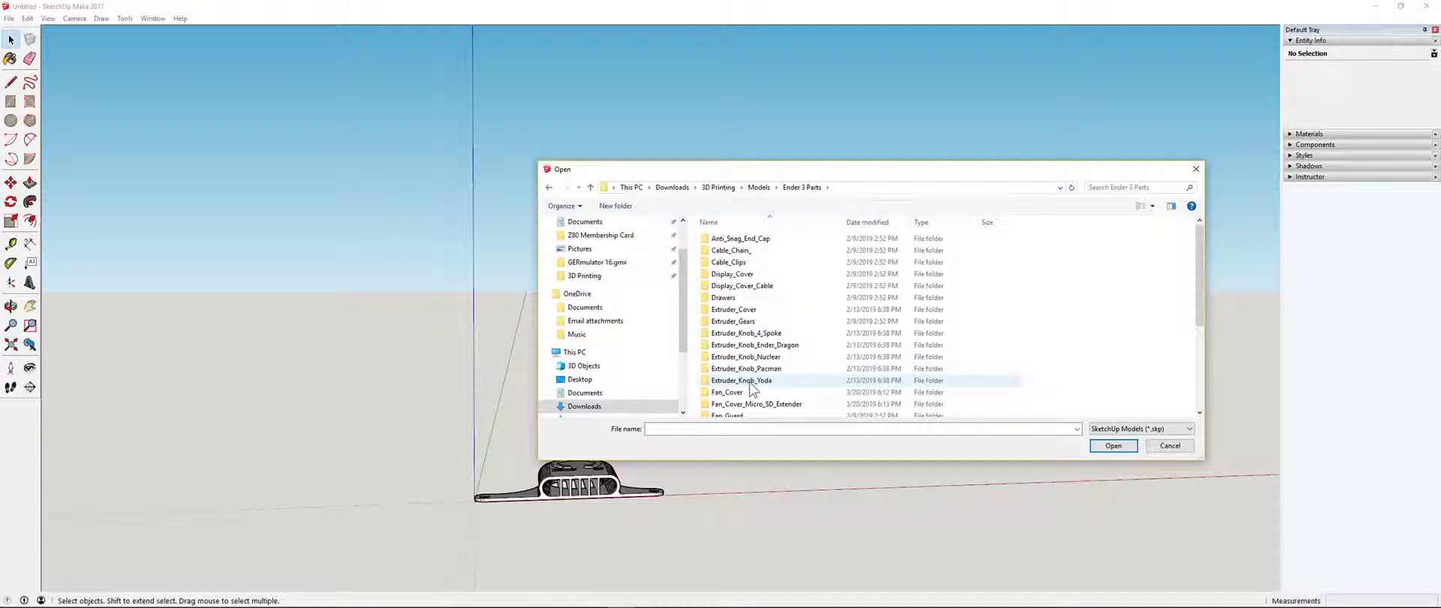
double_click(743, 405)
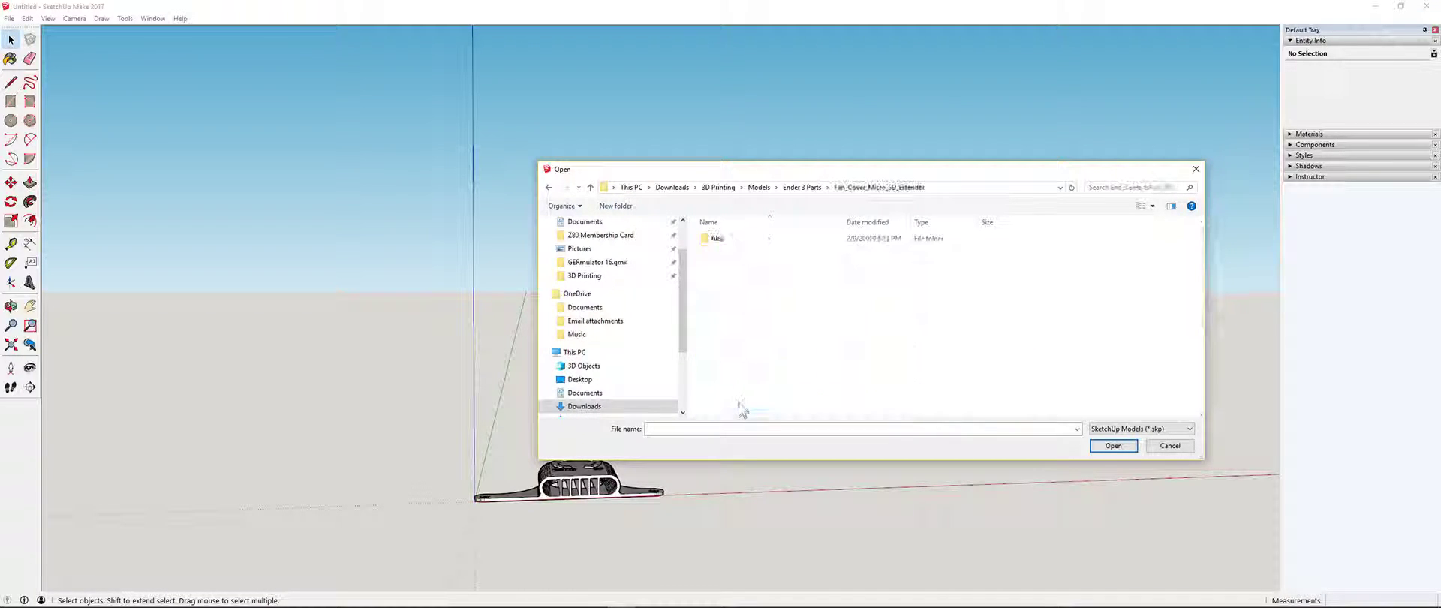
double_click(718, 238)
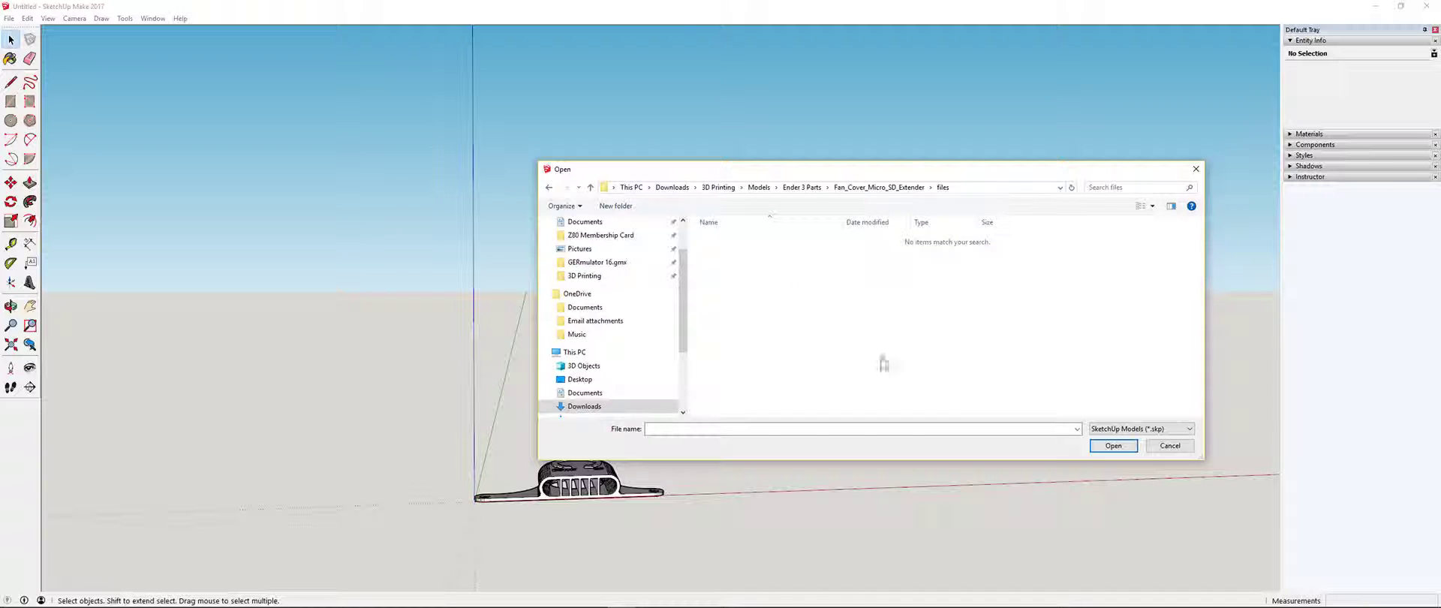
- List all file types and try to open the folder's first file as a model, without saving the untitled model
left_click(1178, 429)
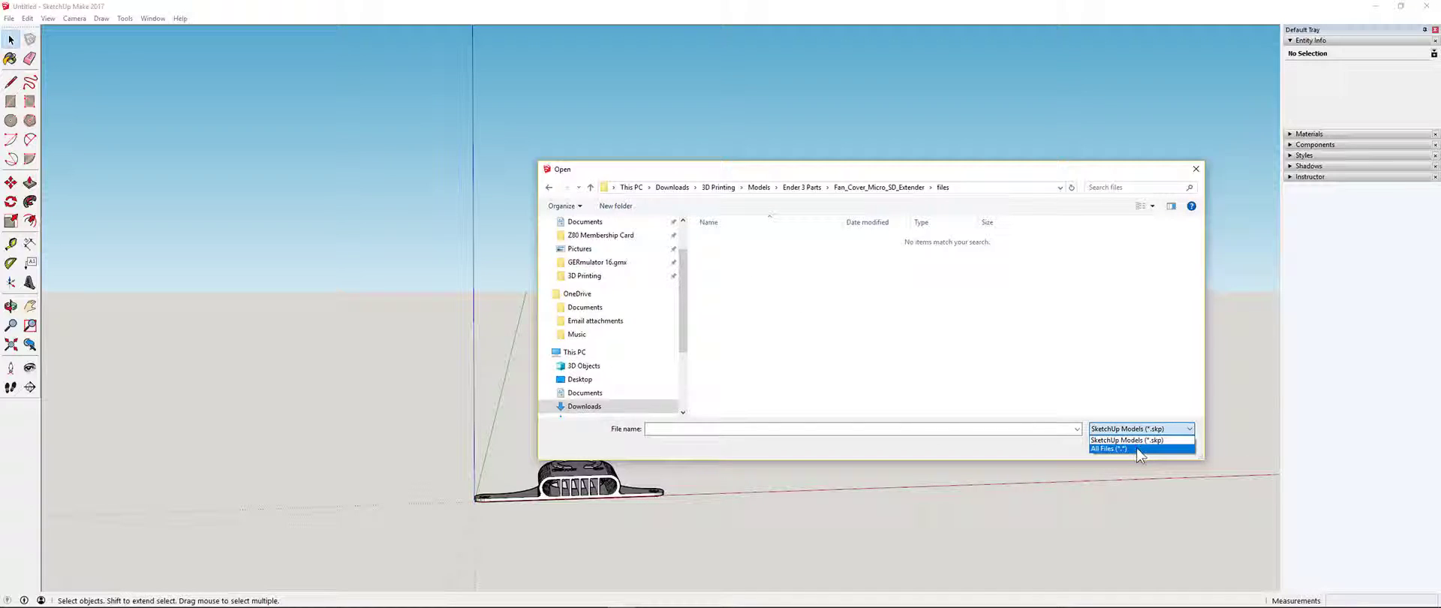
left_click(1138, 449)
double_click(743, 243)
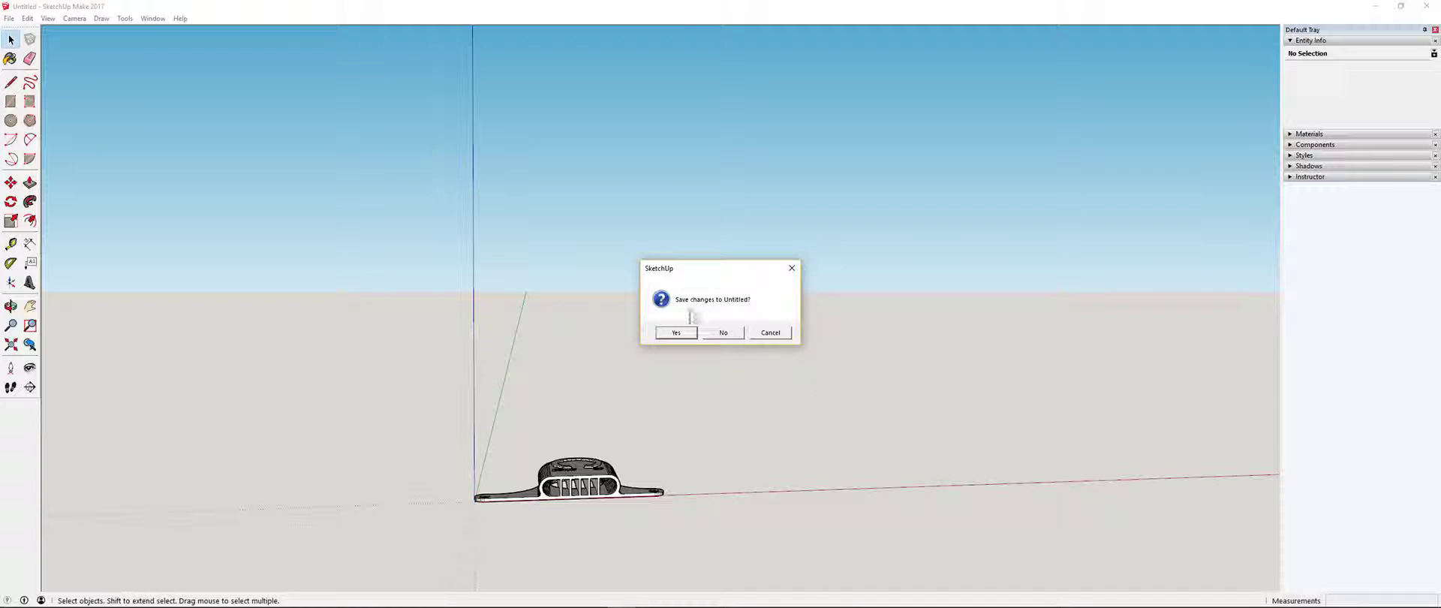
left_click(716, 333)
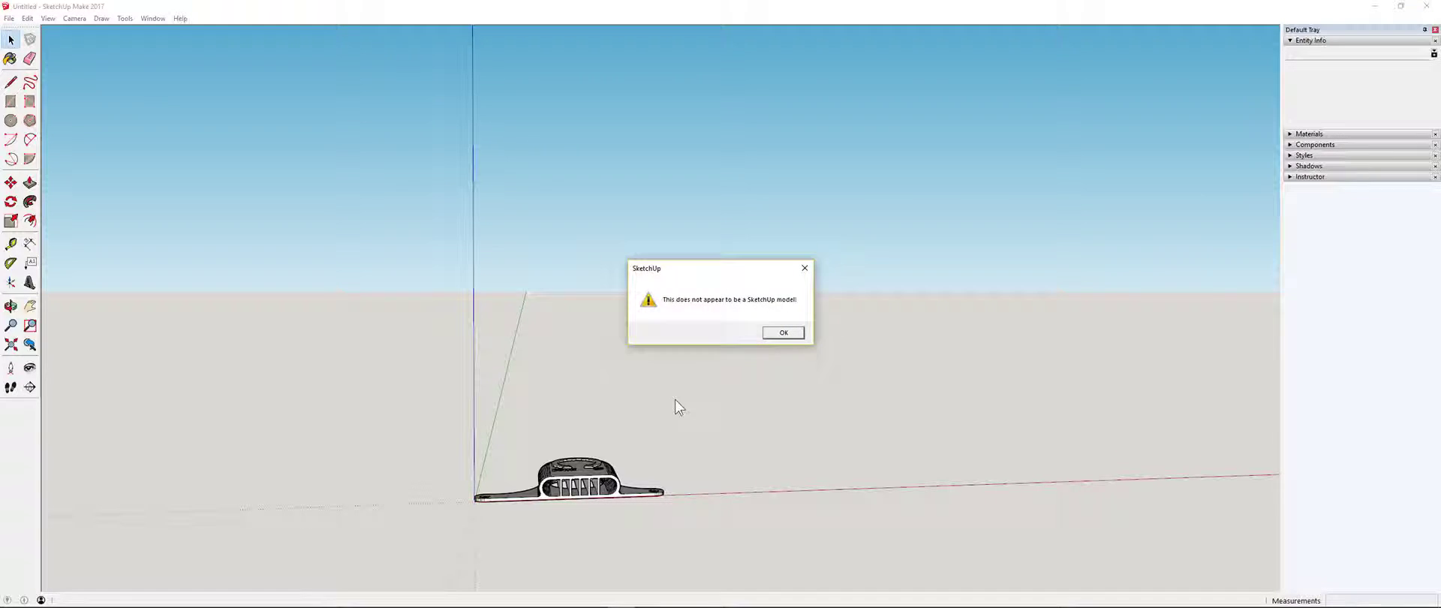
left_click(783, 333)
- Delete the imported fan guard model from the scene
left_click(578, 493)
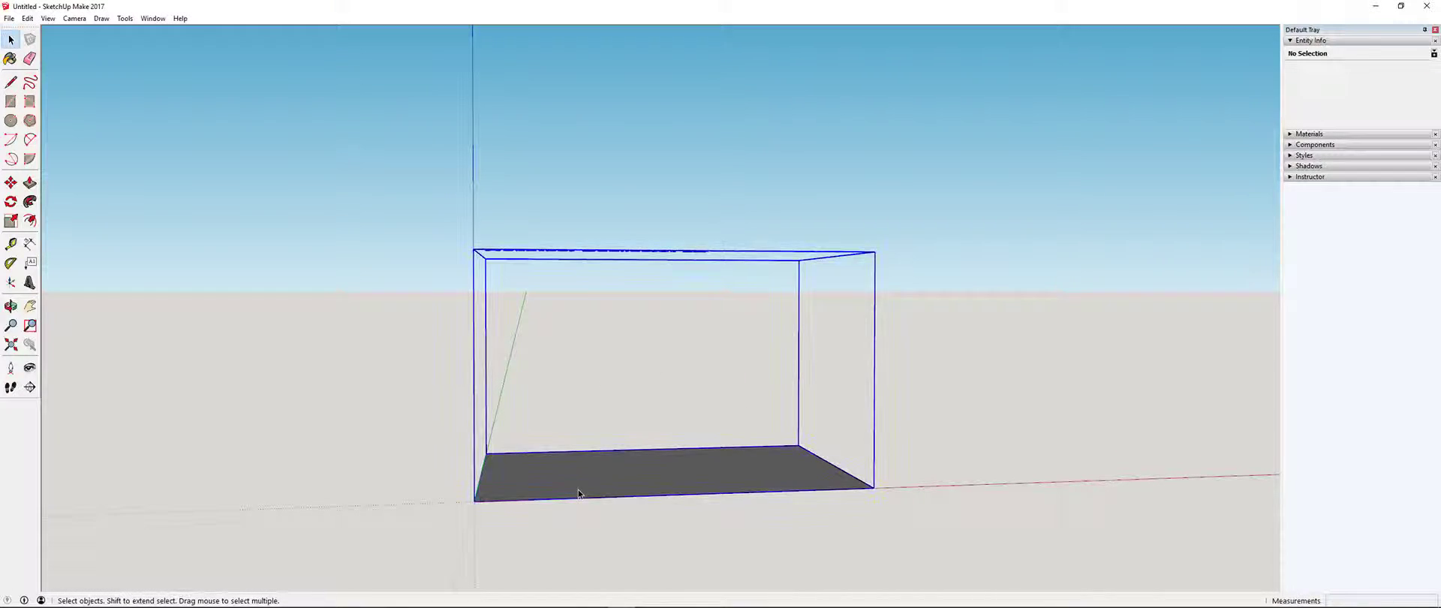
key("Delete")
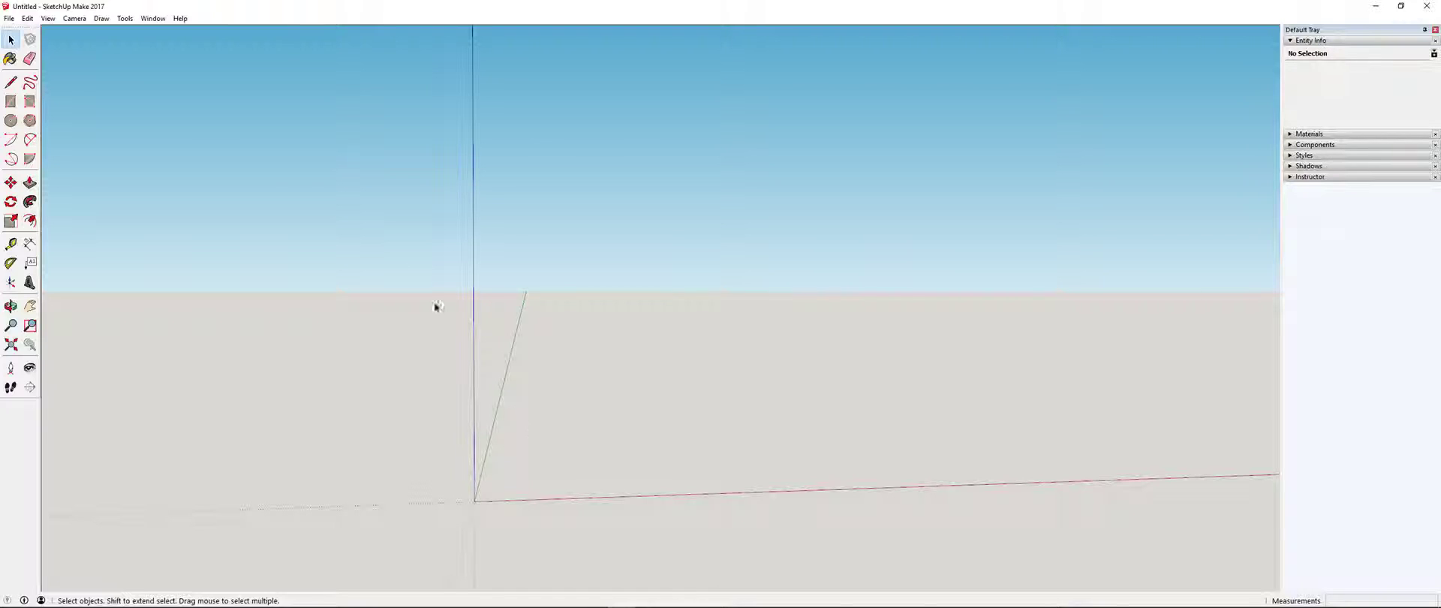
left_click(9, 18)
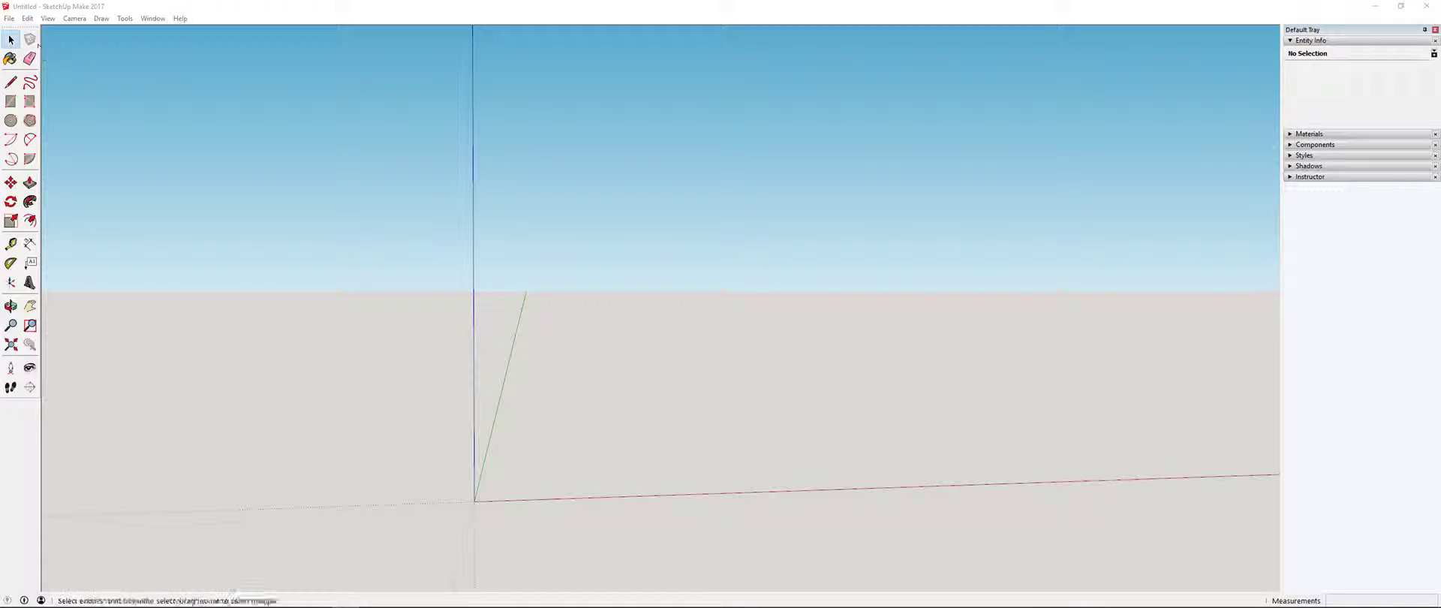
left_click(9, 18)
left_click(40, 45)
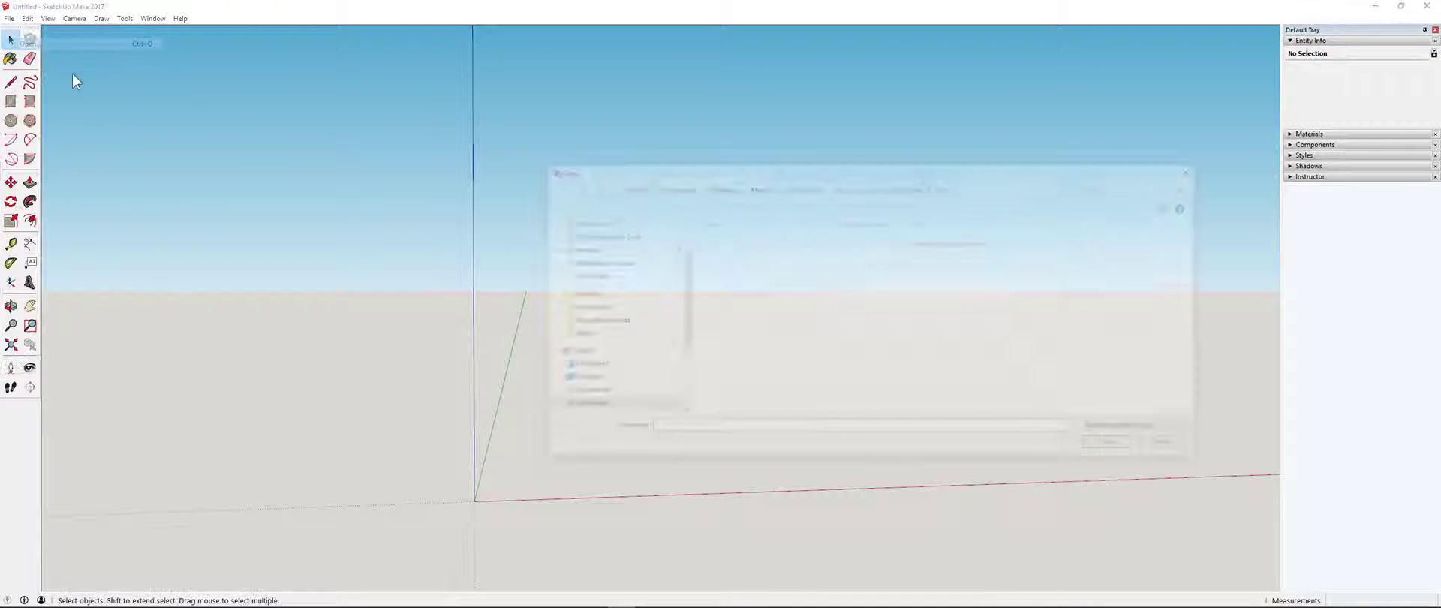
left_click(585, 275)
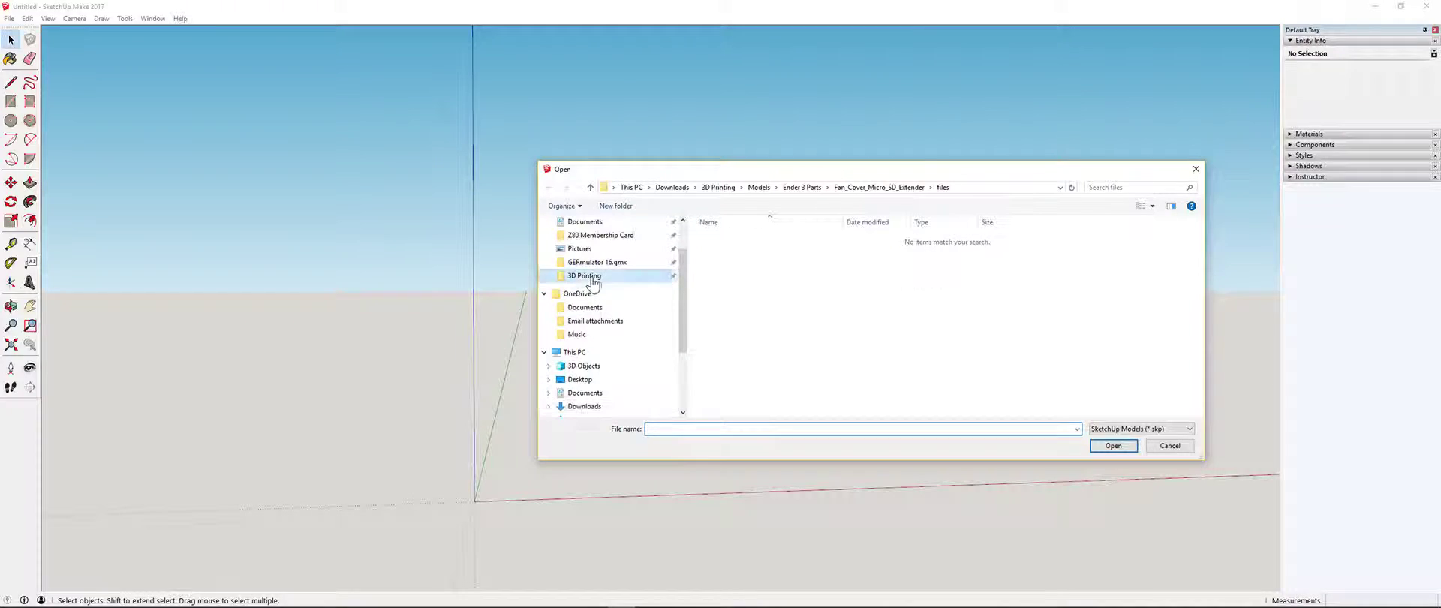
double_click(722, 274)
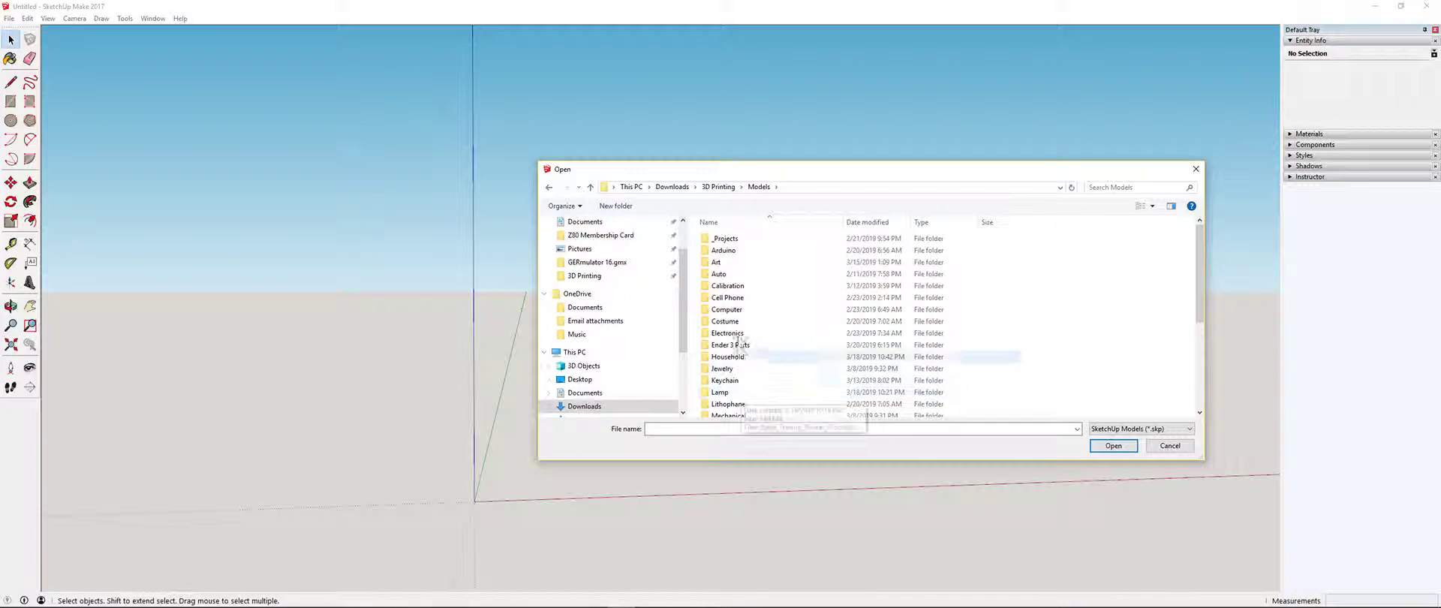
scroll(735, 316, "down", 2)
scroll(735, 315, "down", 3)
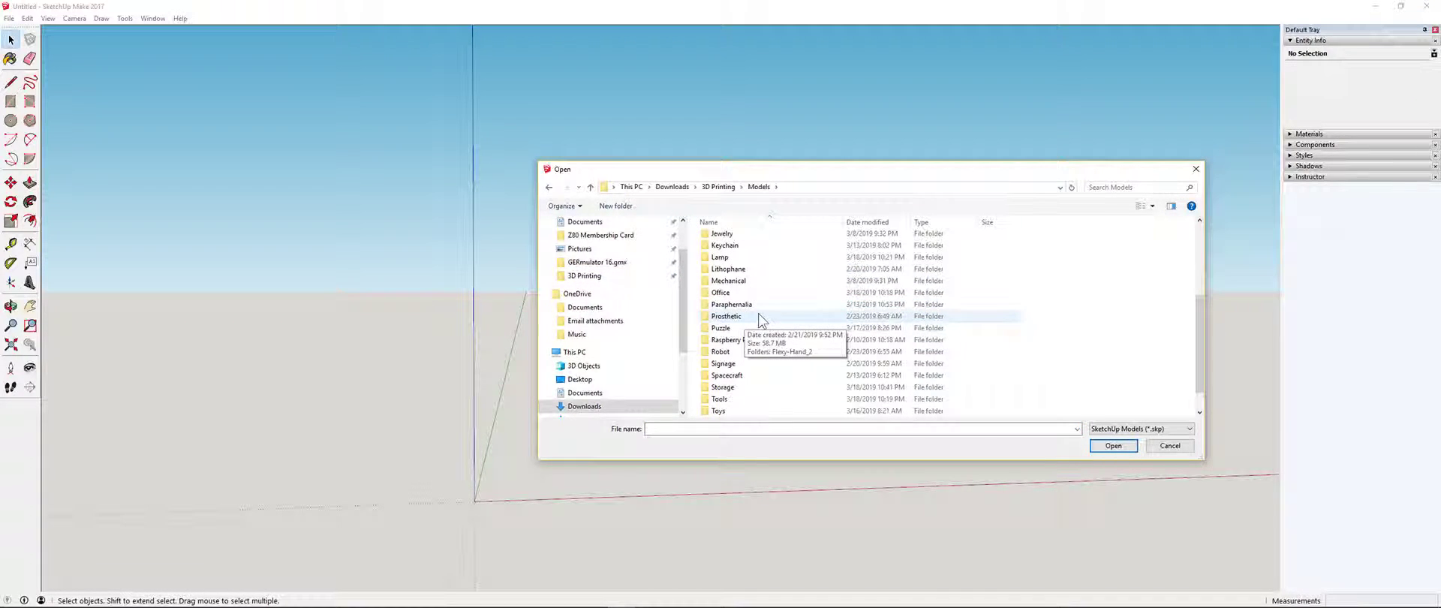
scroll(739, 327, "up", 2)
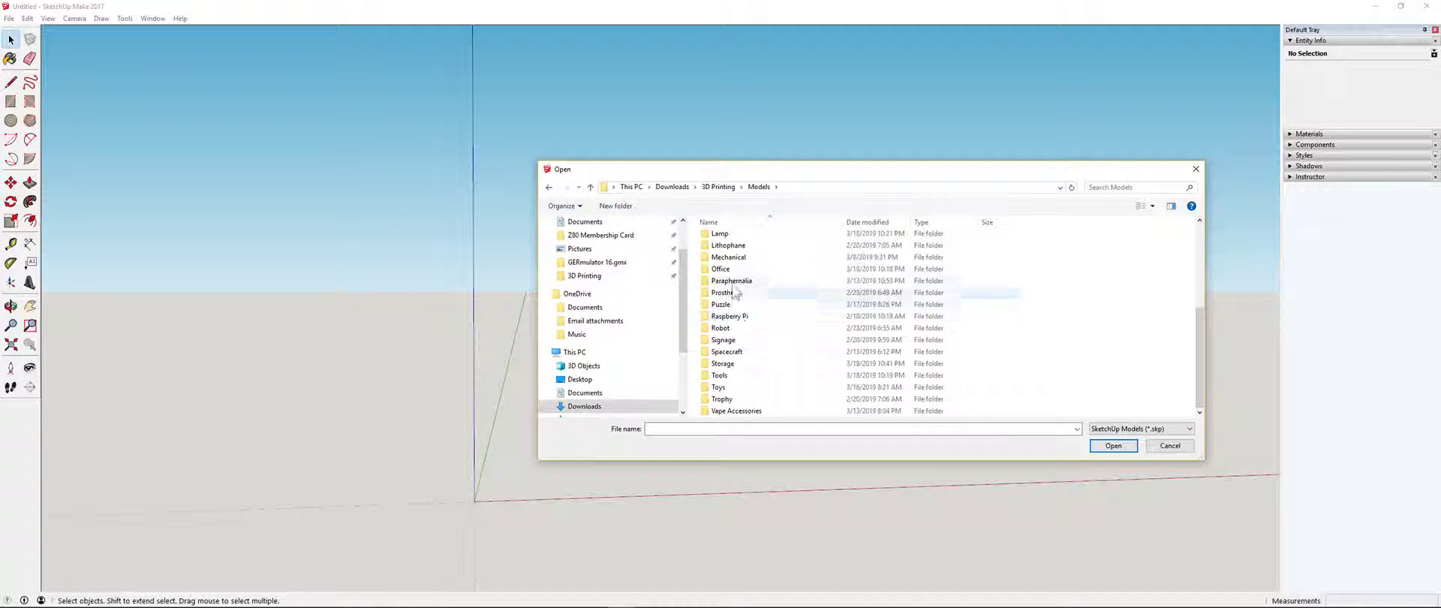
double_click(726, 247)
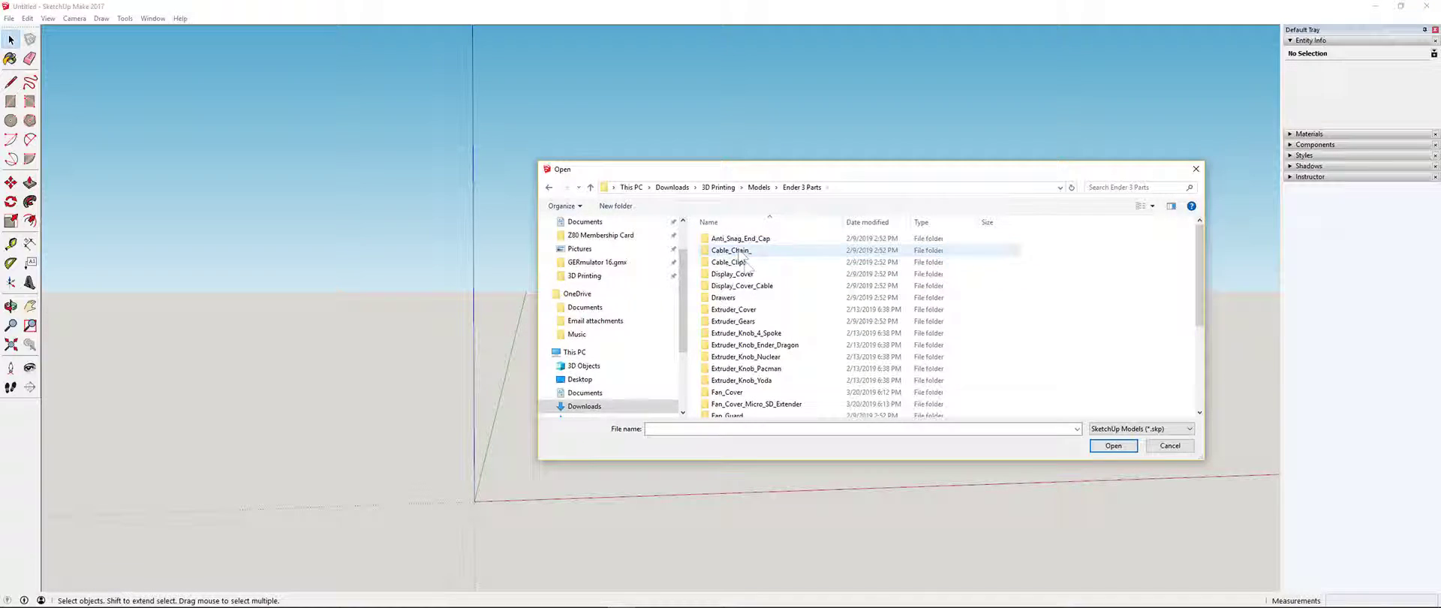
double_click(739, 404)
double_click(717, 238)
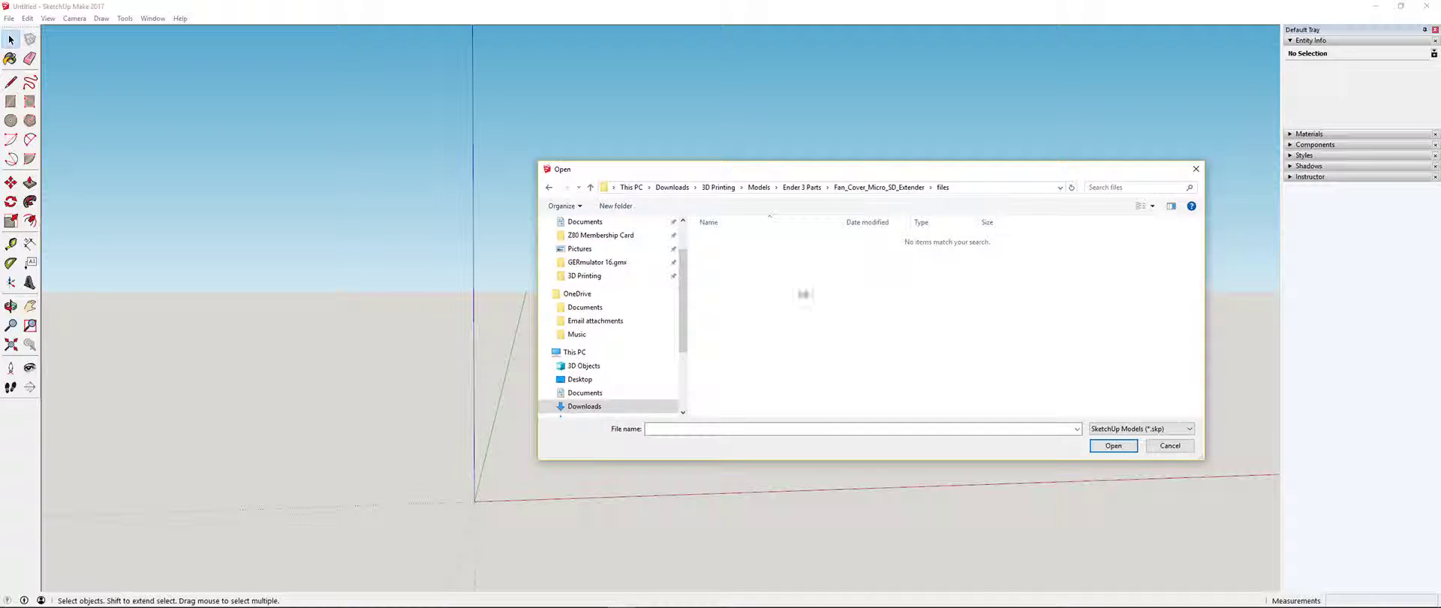
left_click(1169, 446)
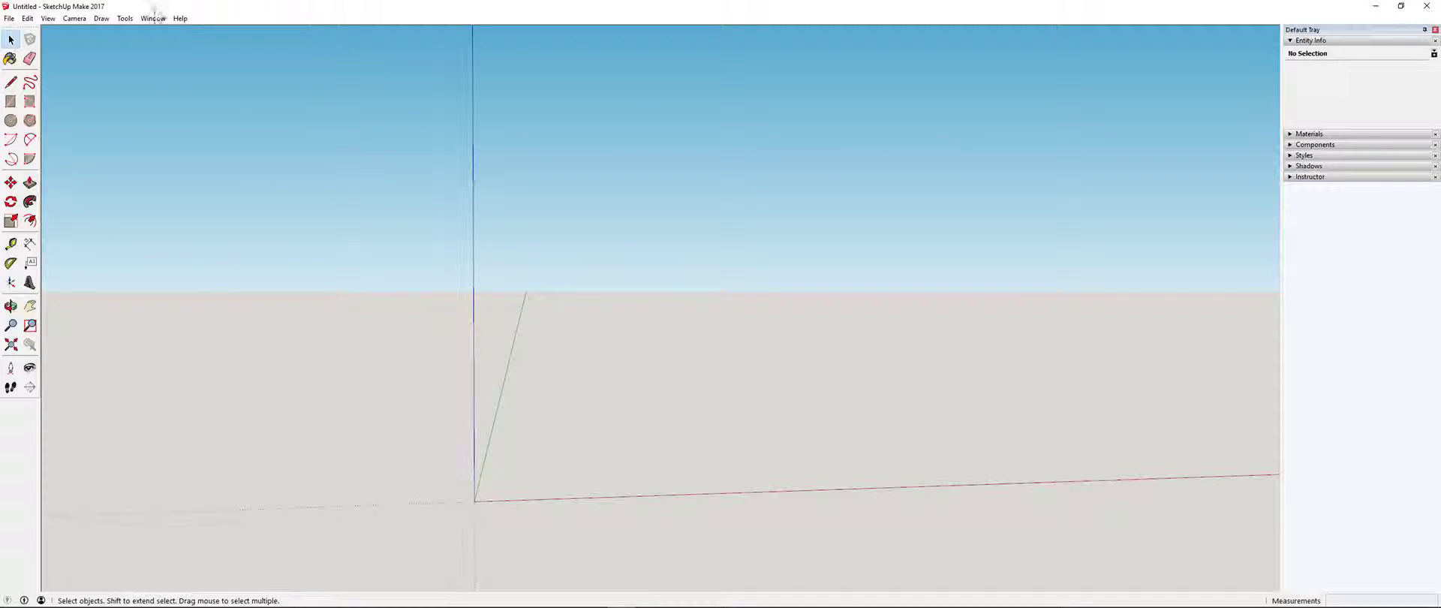
- Open FanGuard.skp from the Desktop folder, sorting the files by date and discarding the untitled model's changes
left_click(9, 18)
left_click(60, 44)
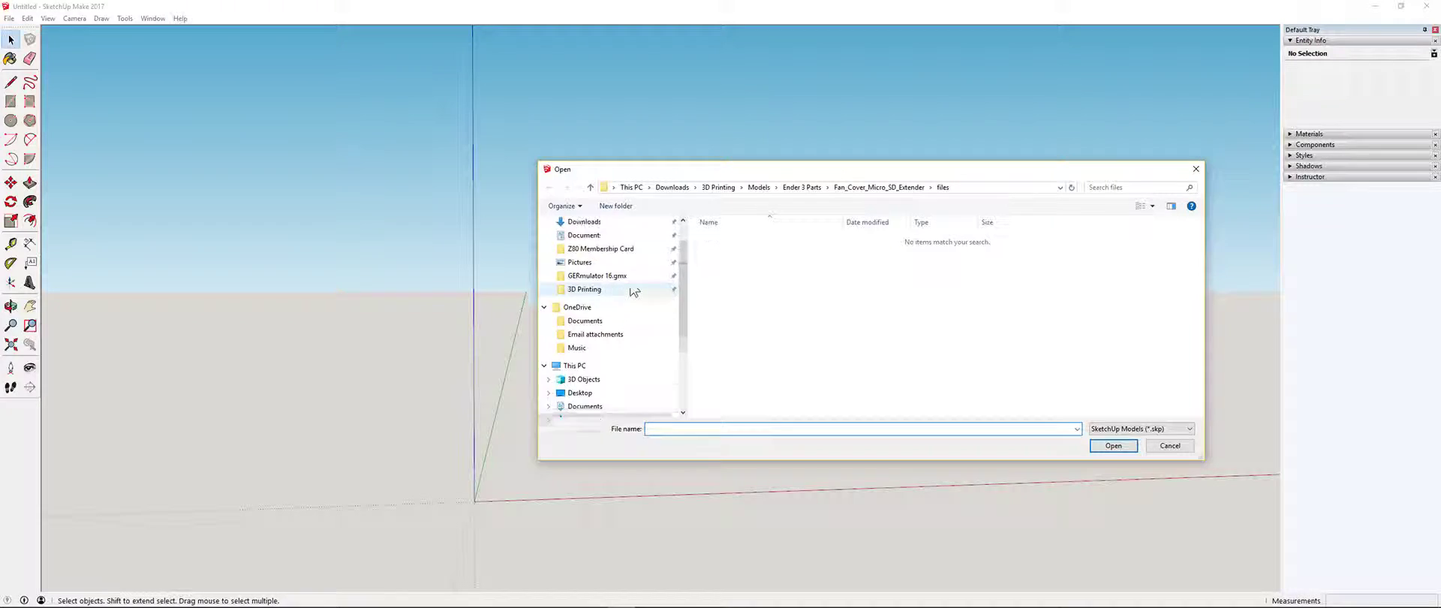
scroll(634, 291, "up", 2)
left_click(581, 244)
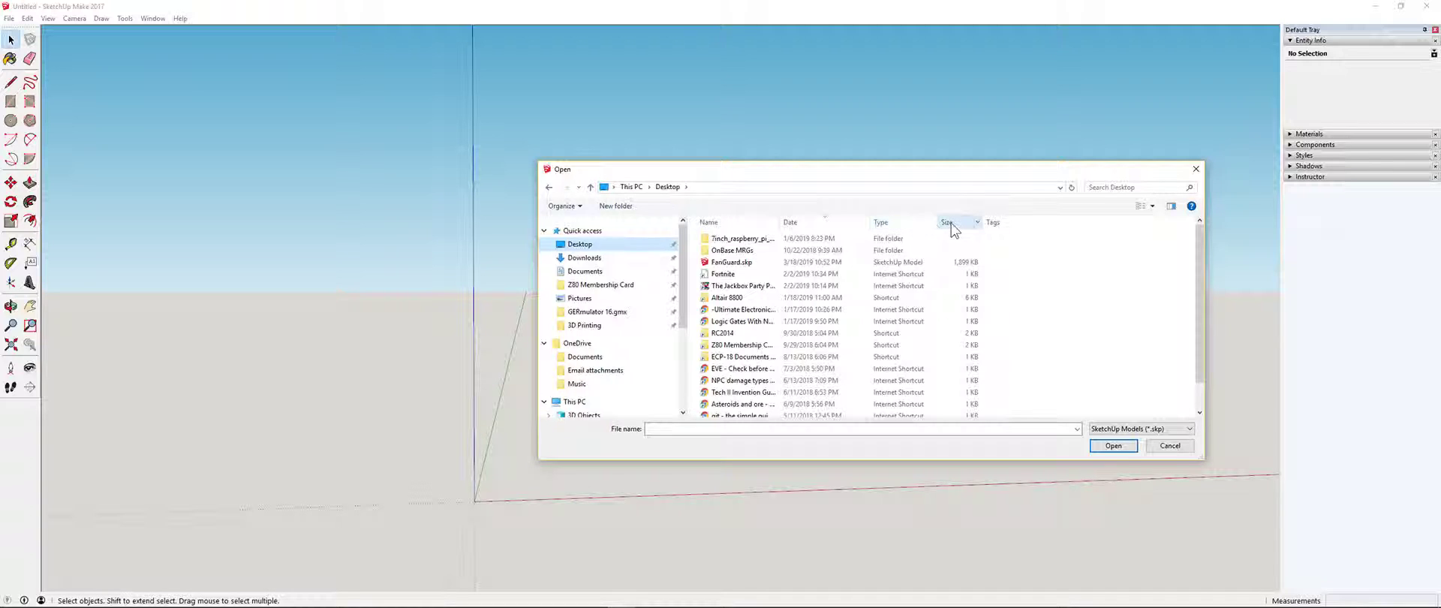
left_click(823, 223)
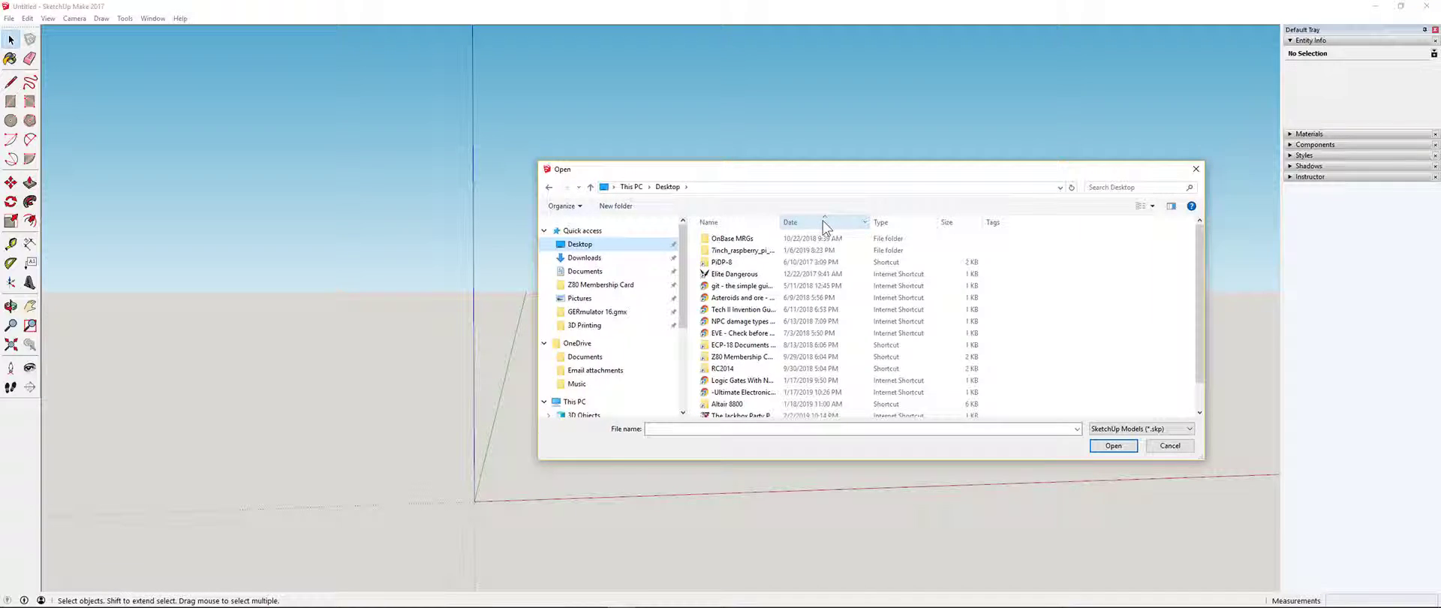
left_click(823, 223)
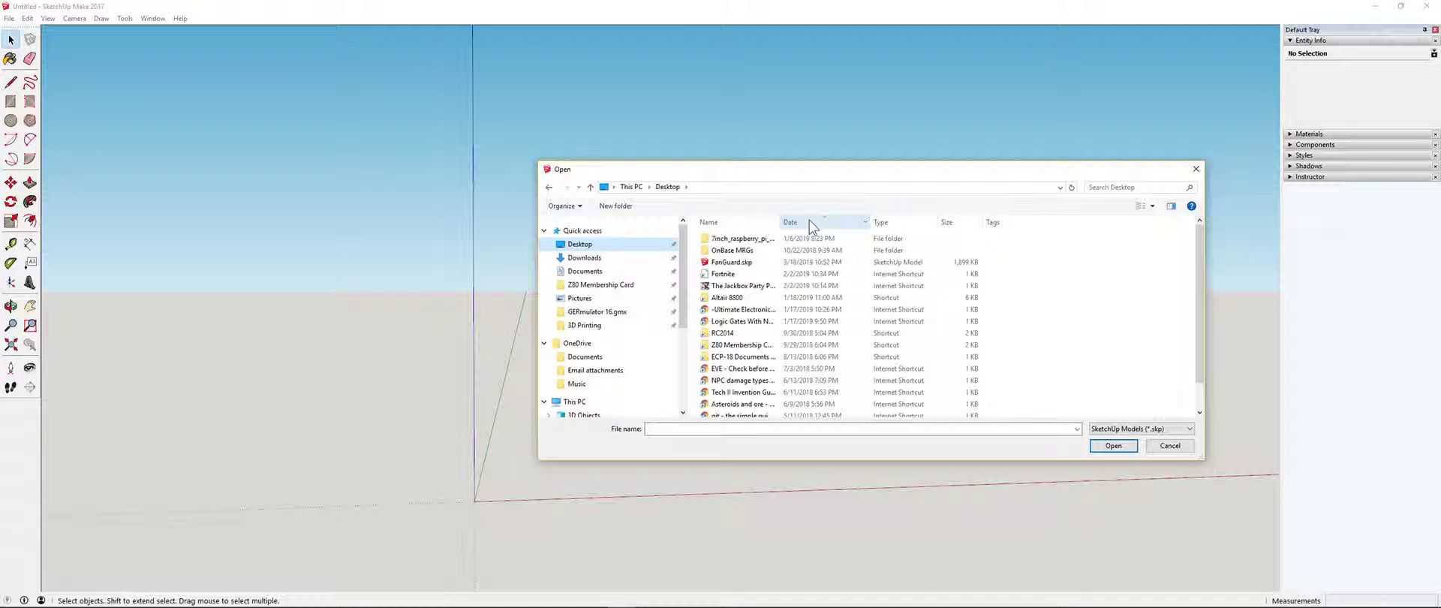
left_click(832, 223)
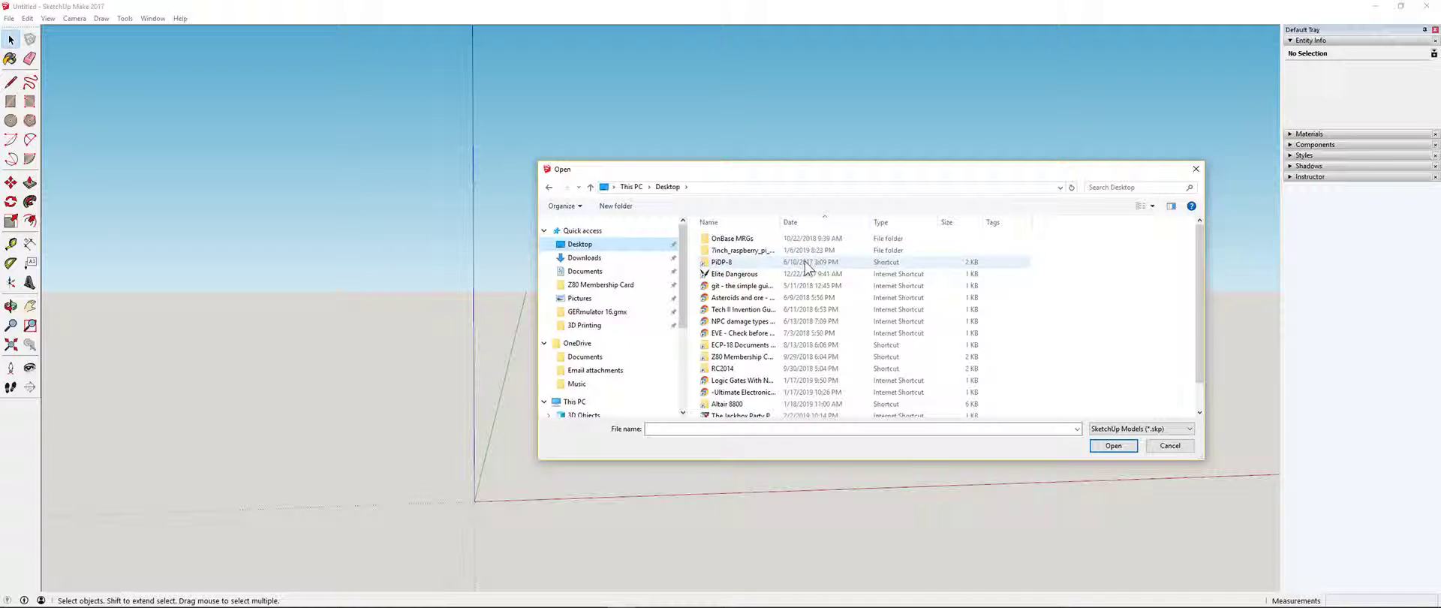
left_click(819, 223)
left_click(731, 261)
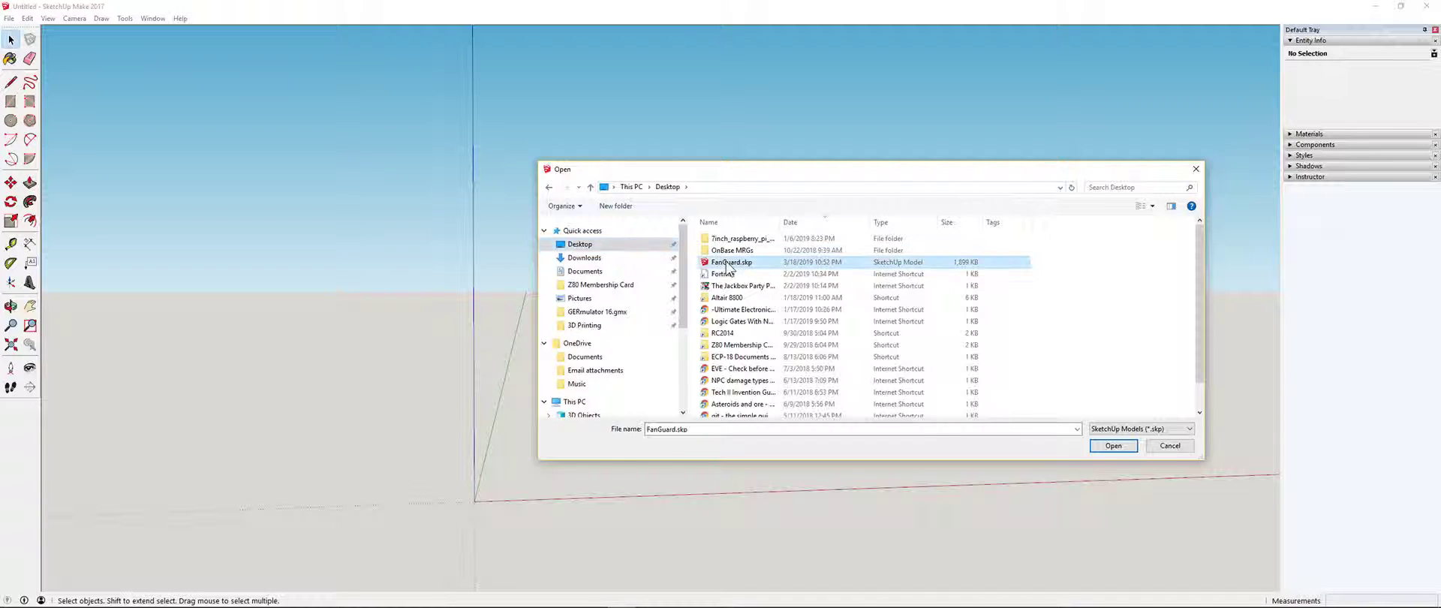
left_click(1104, 445)
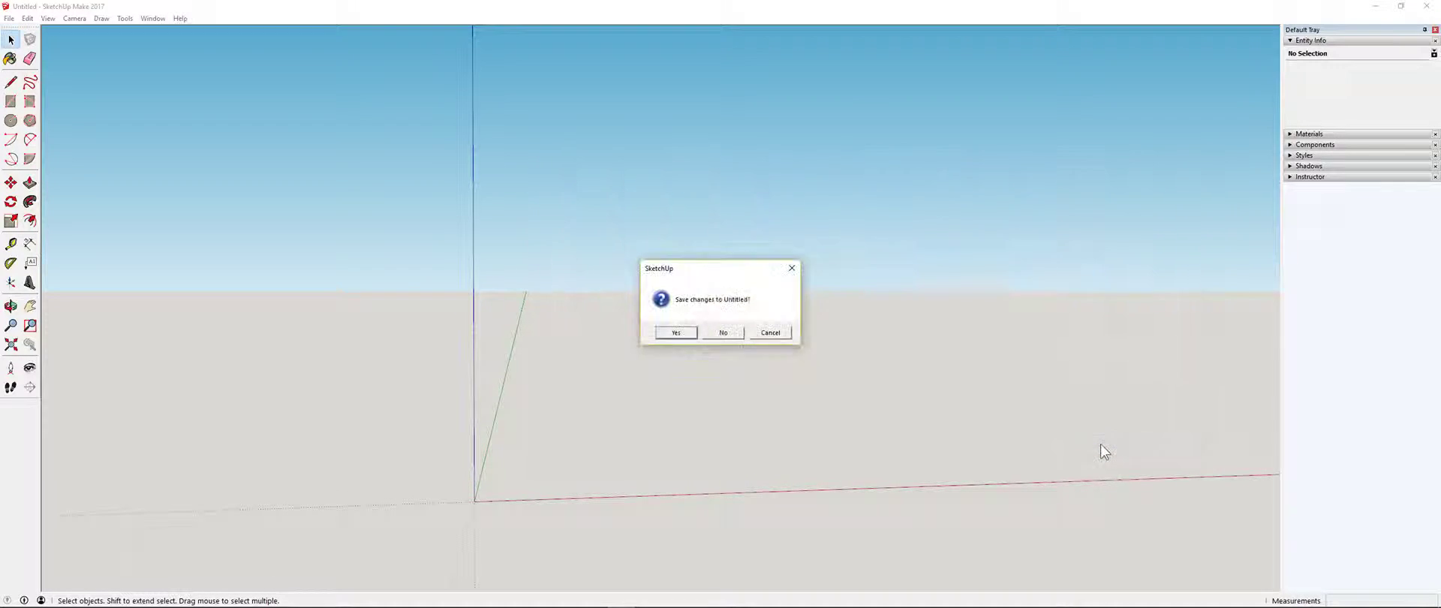
left_click(736, 334)
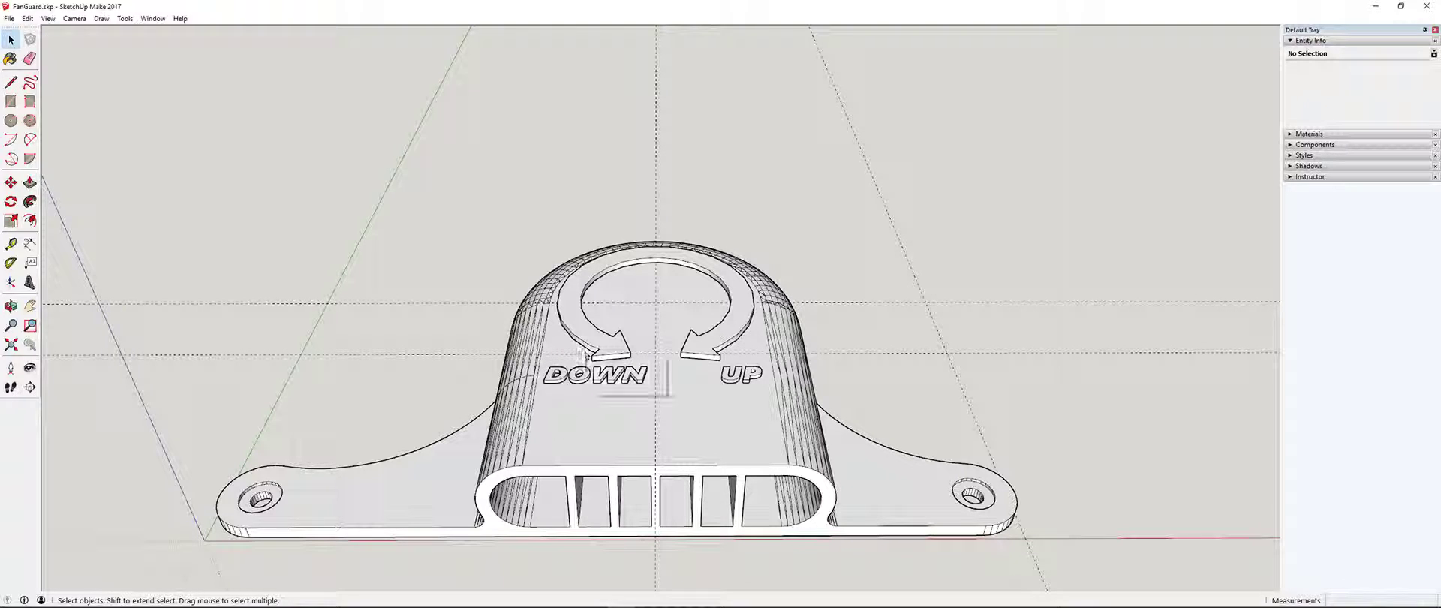
right_click(575, 352)
key("Escape")
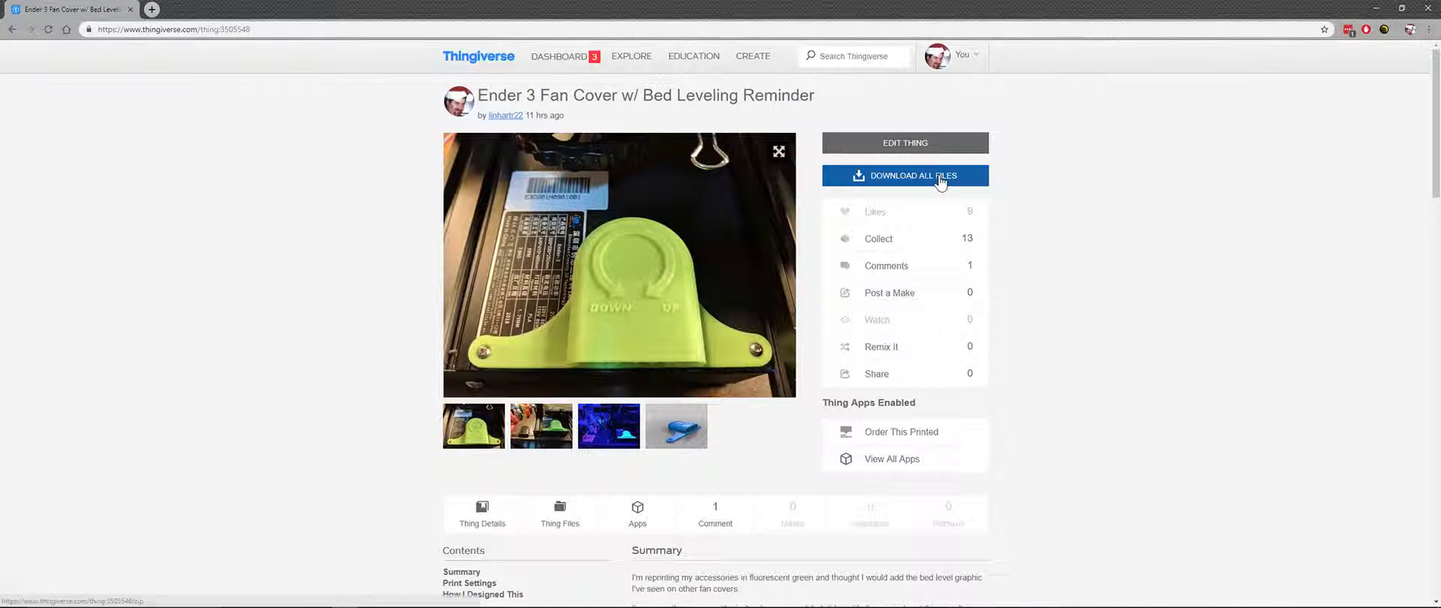
- Download all files of the Ender 3 Fan Cover w/ Bed Leveling Reminder from Thingiverse to the Desktop as a zip
left_click(939, 179)
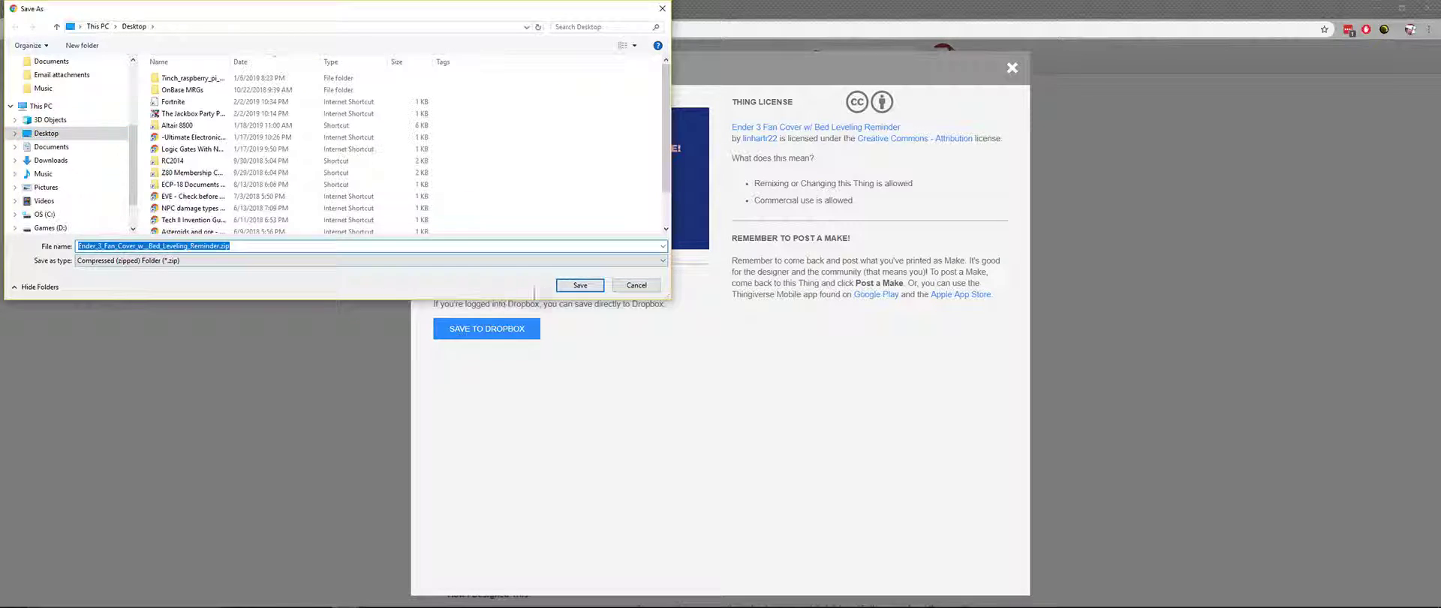
left_click(580, 285)
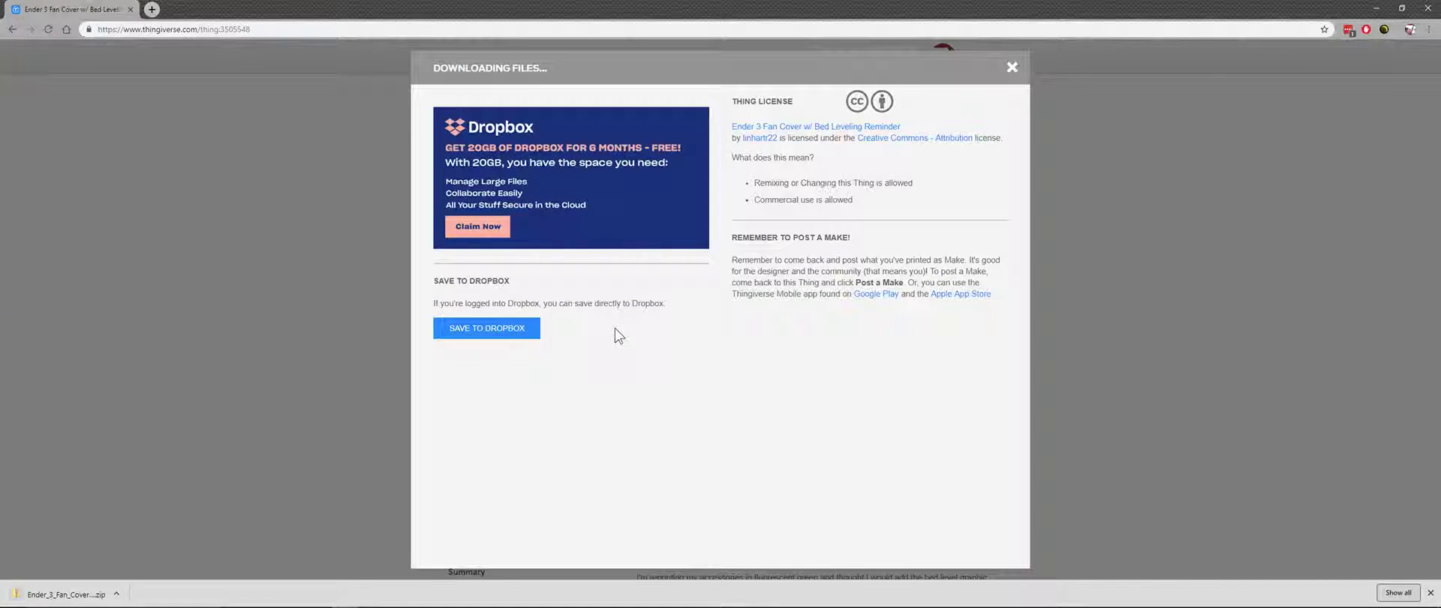
left_click(1376, 9)
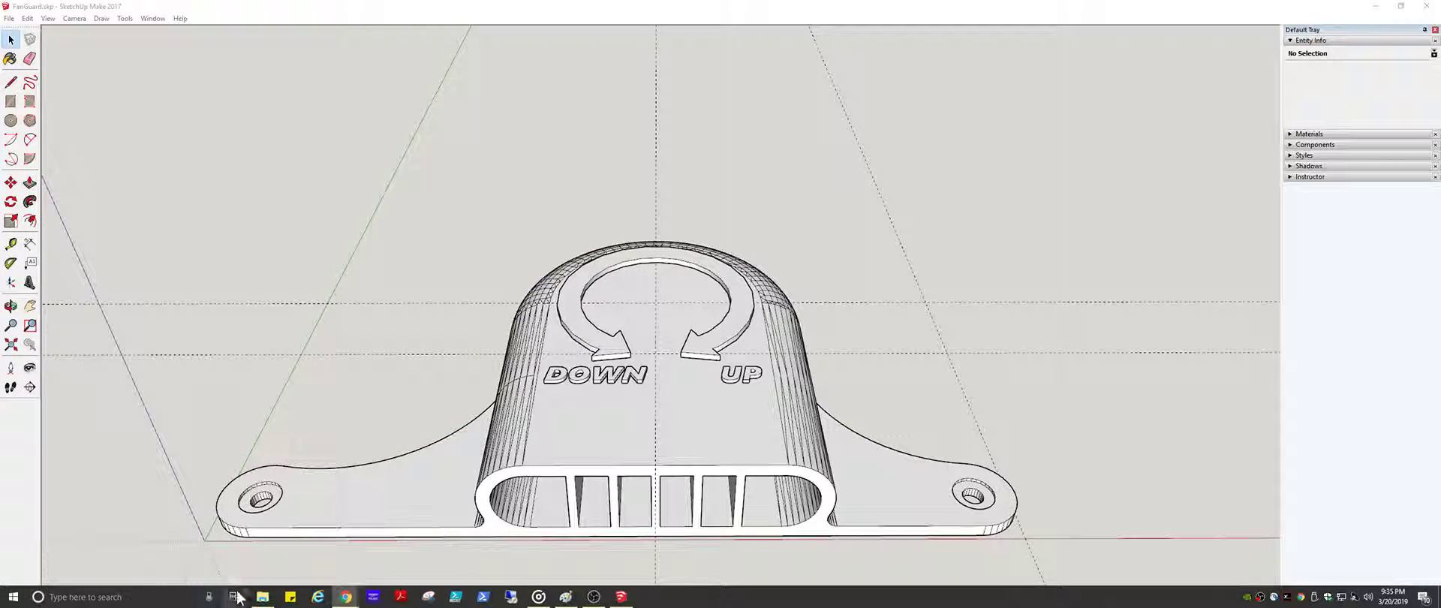
- Open the Ender 3 fan cover zip on the Desktop and locate Fan_Guard_Fins_BL.stl in its files folder
left_click(262, 596)
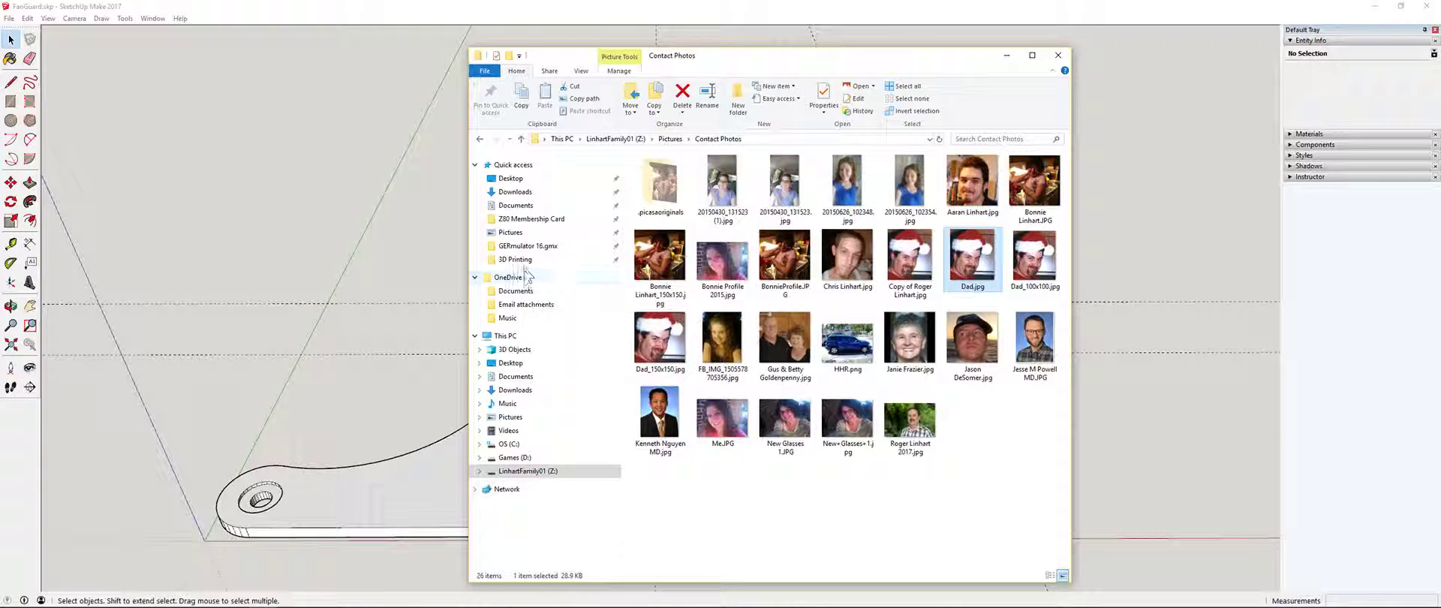
left_click(511, 178)
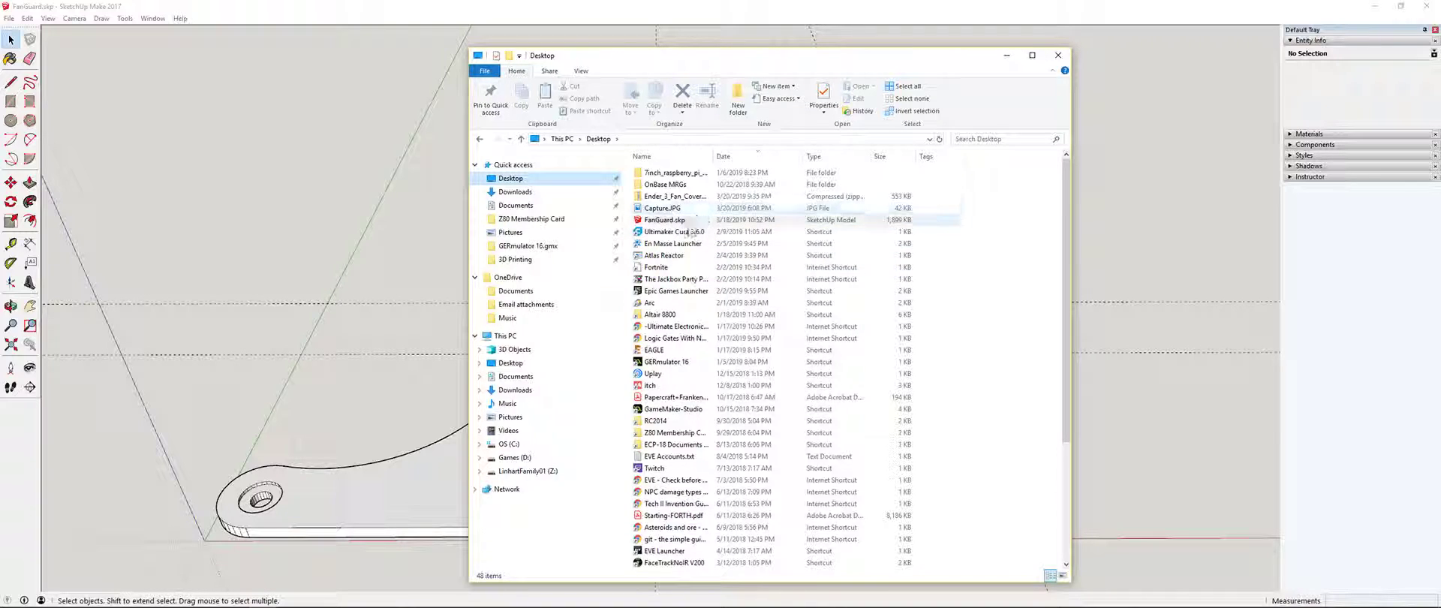
left_click(739, 158)
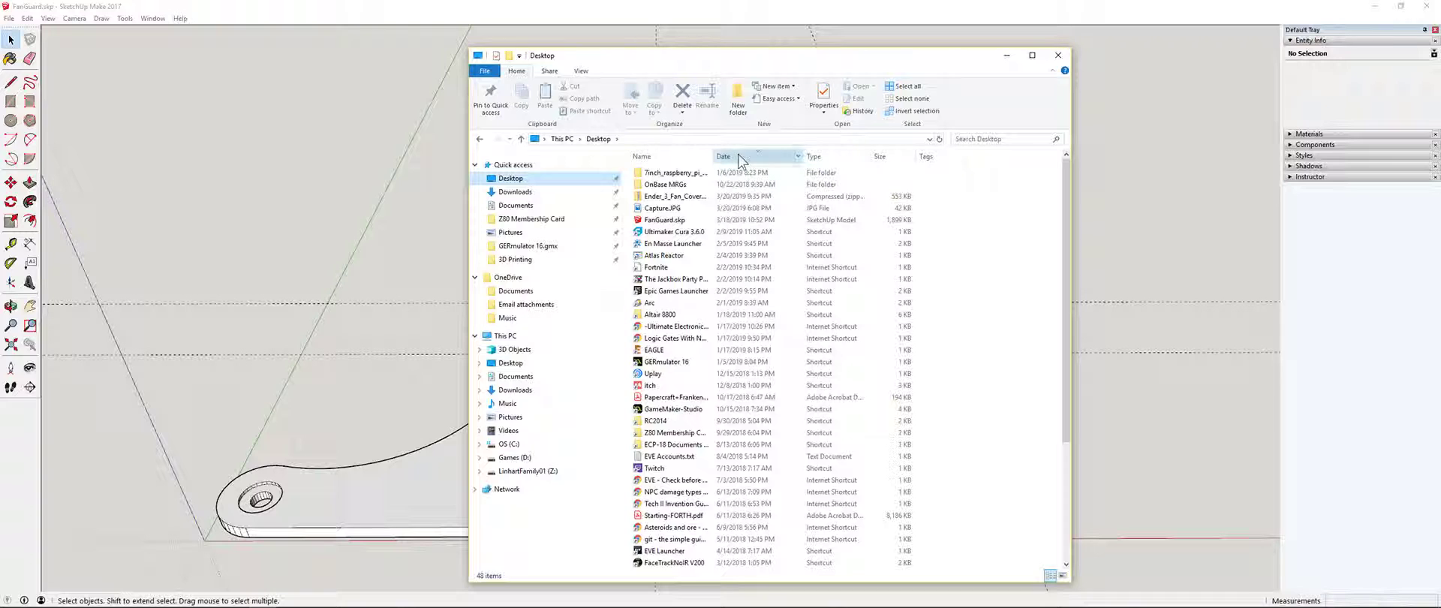
left_click(740, 159)
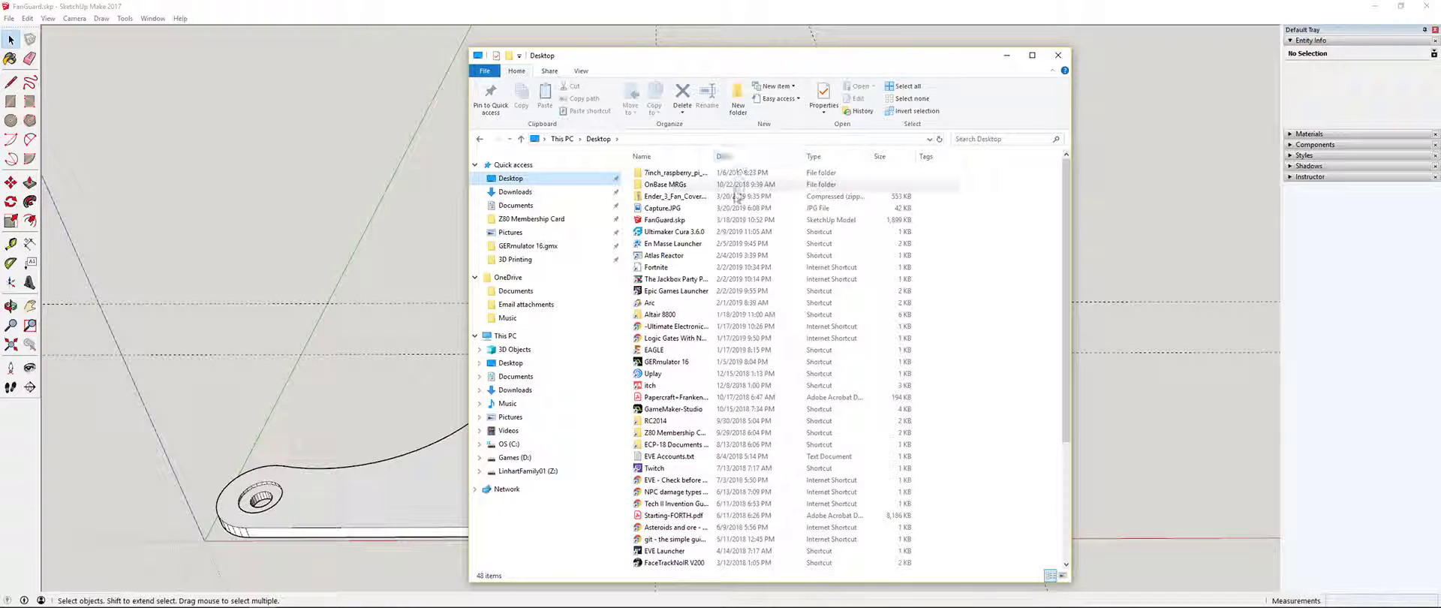
double_click(728, 198)
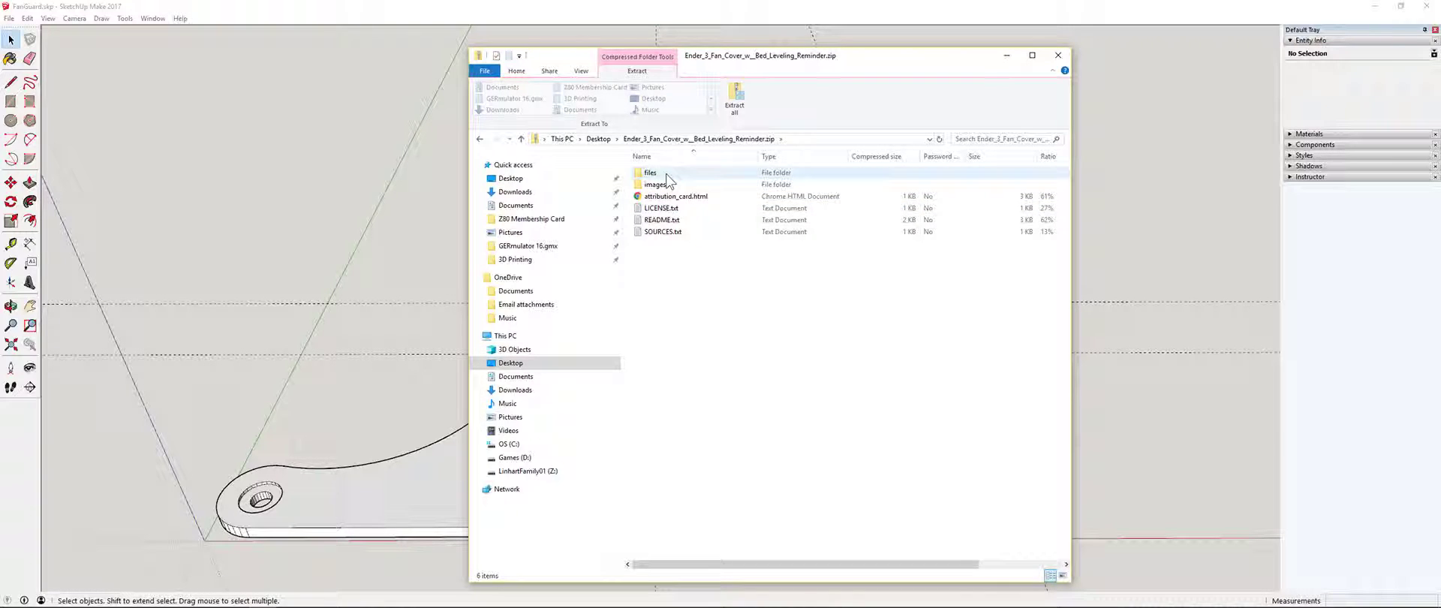
double_click(666, 174)
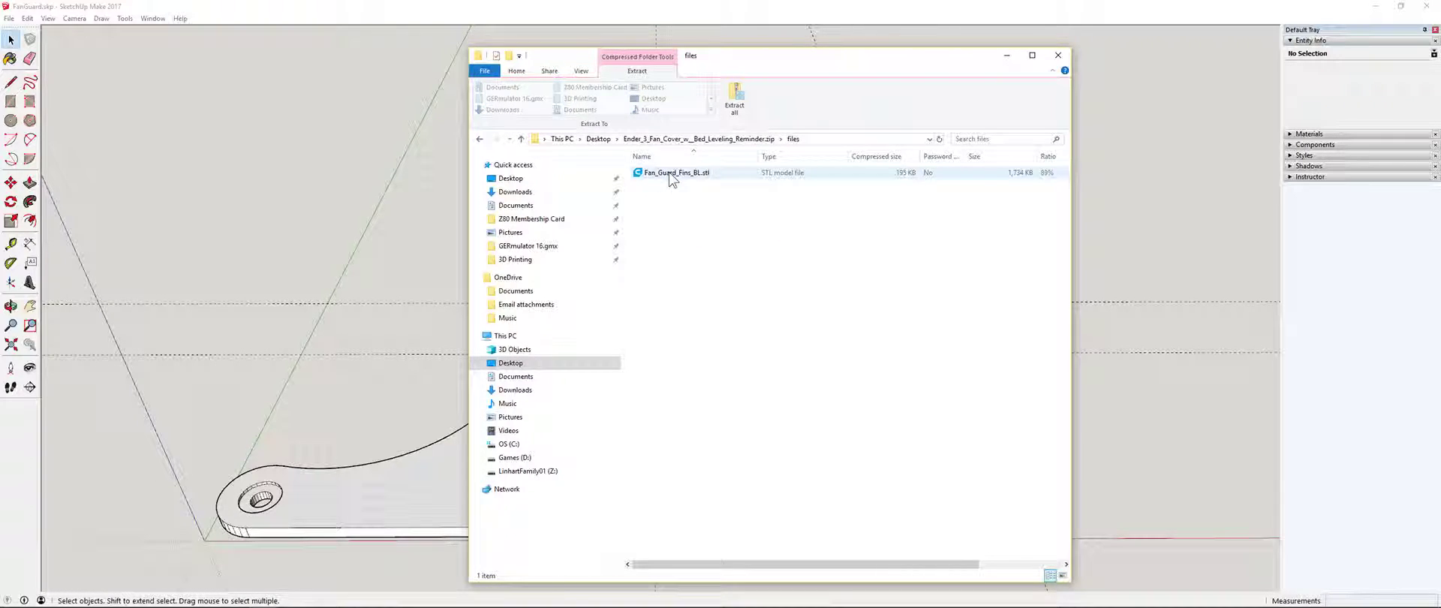
left_click(670, 174)
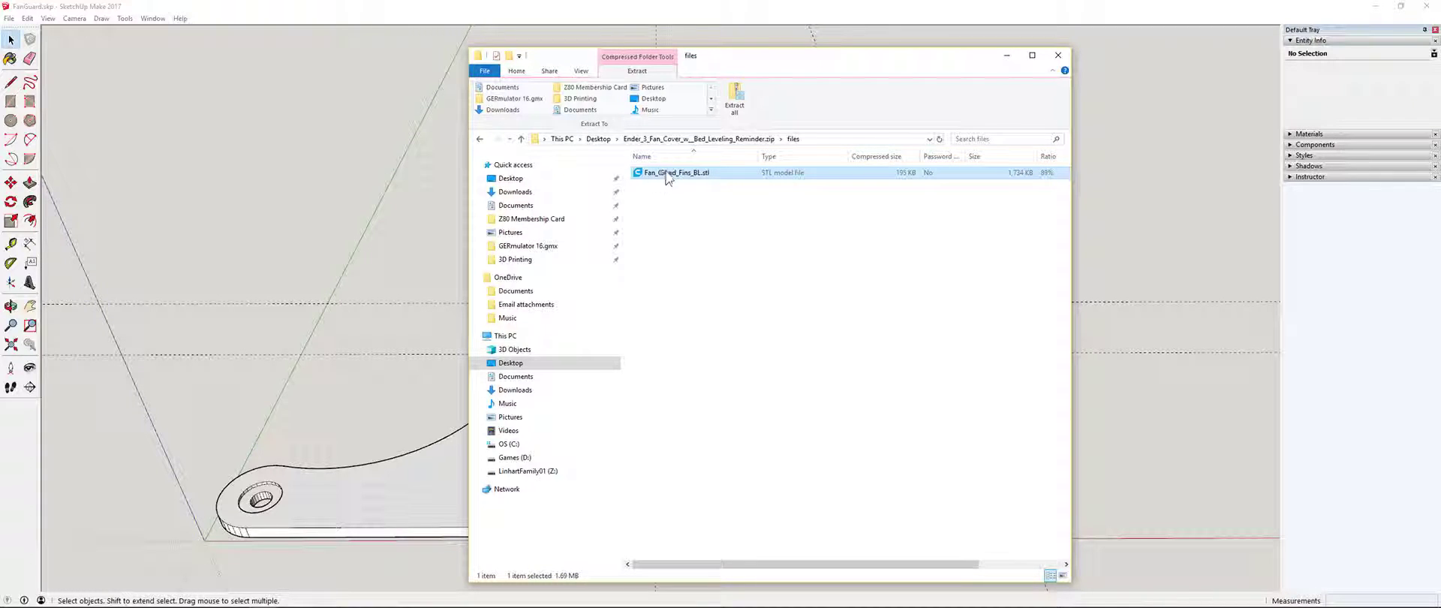
- Copy Fan_Guard_Fins_BL.stl from the zip's files folder to the Desktop and close the file window
left_click(655, 140)
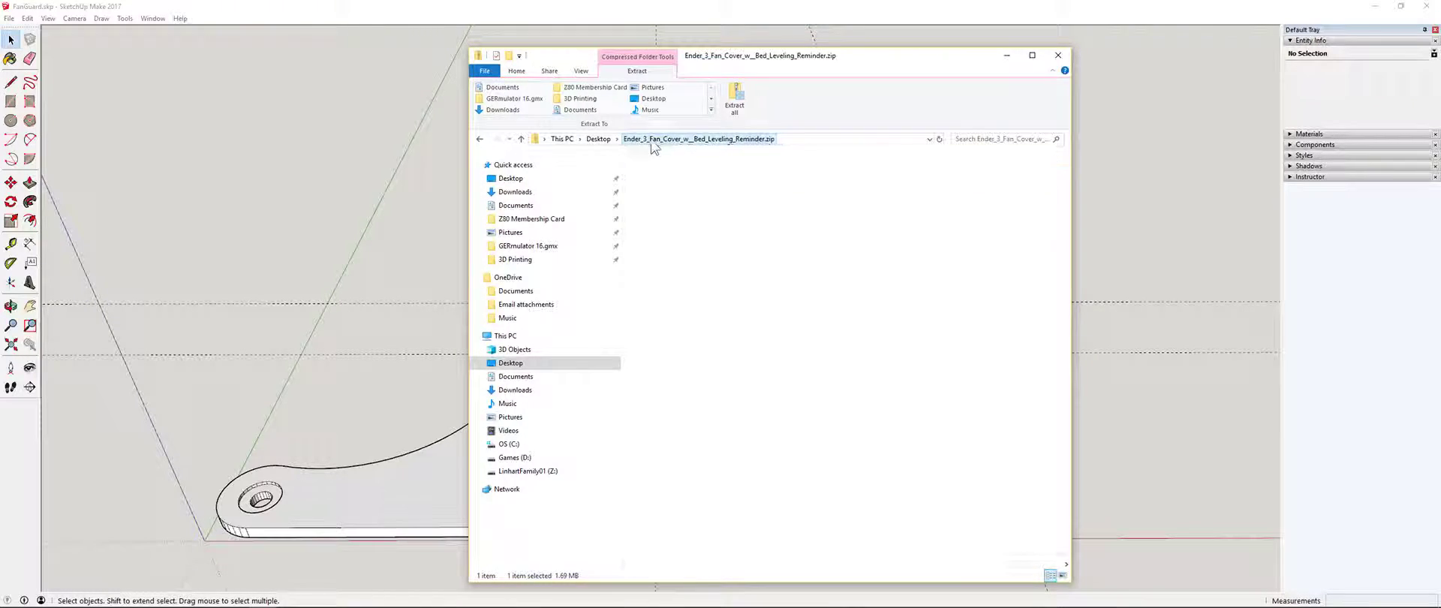
double_click(650, 172)
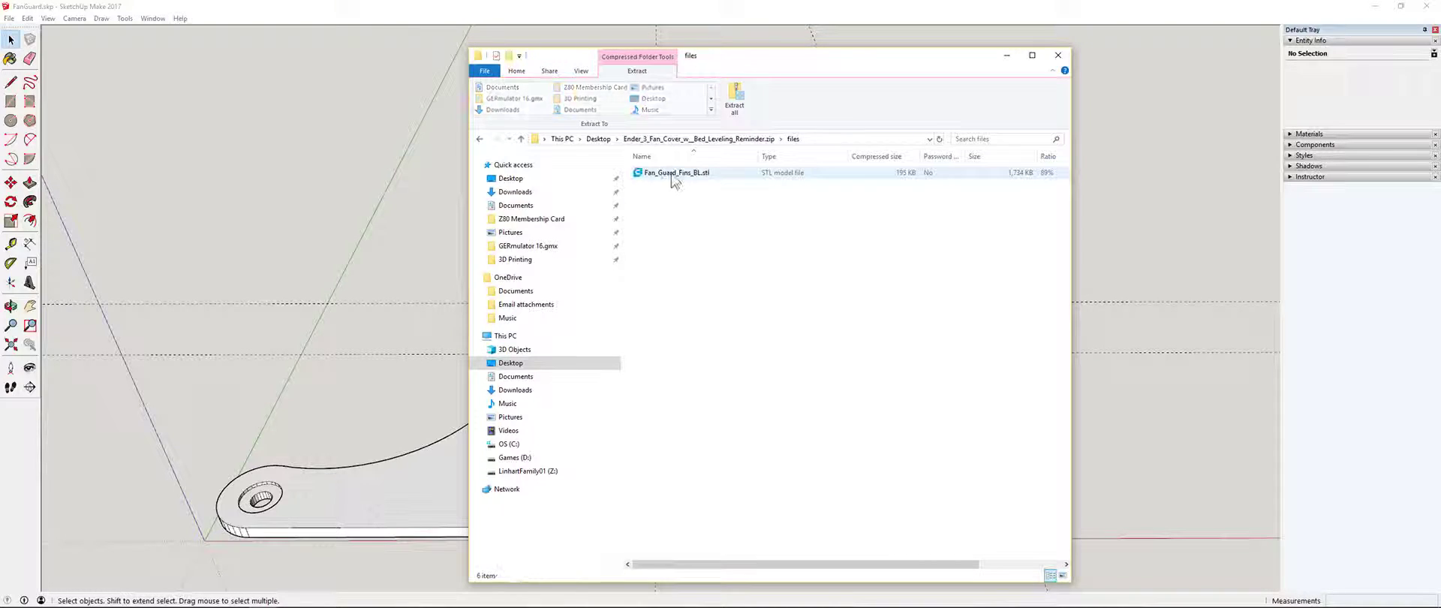
right_click(673, 173)
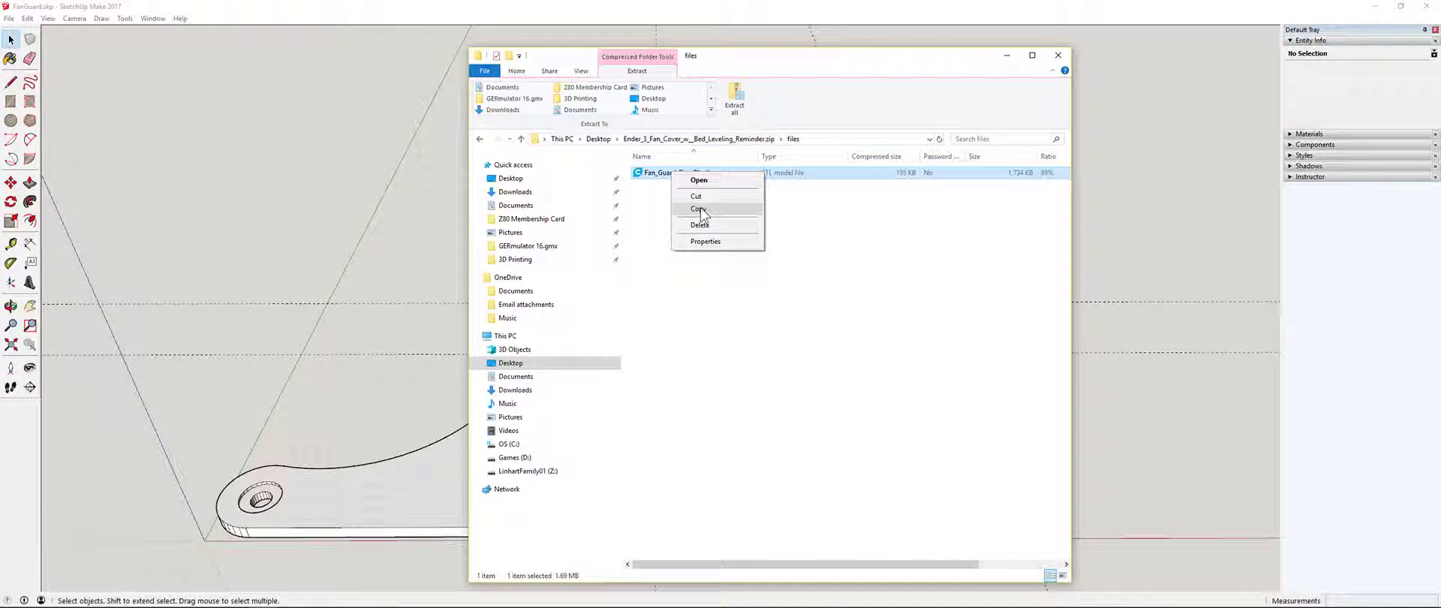
left_click(698, 208)
left_click(598, 139)
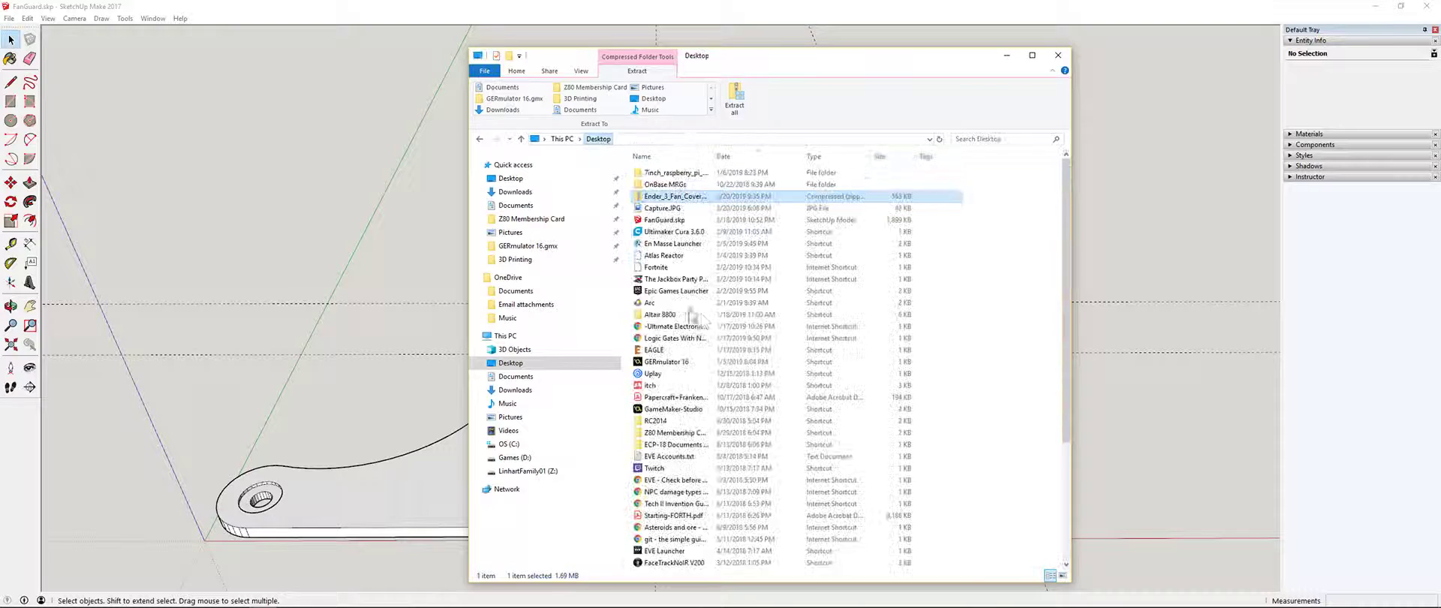
right_click(954, 259)
right_click(996, 234)
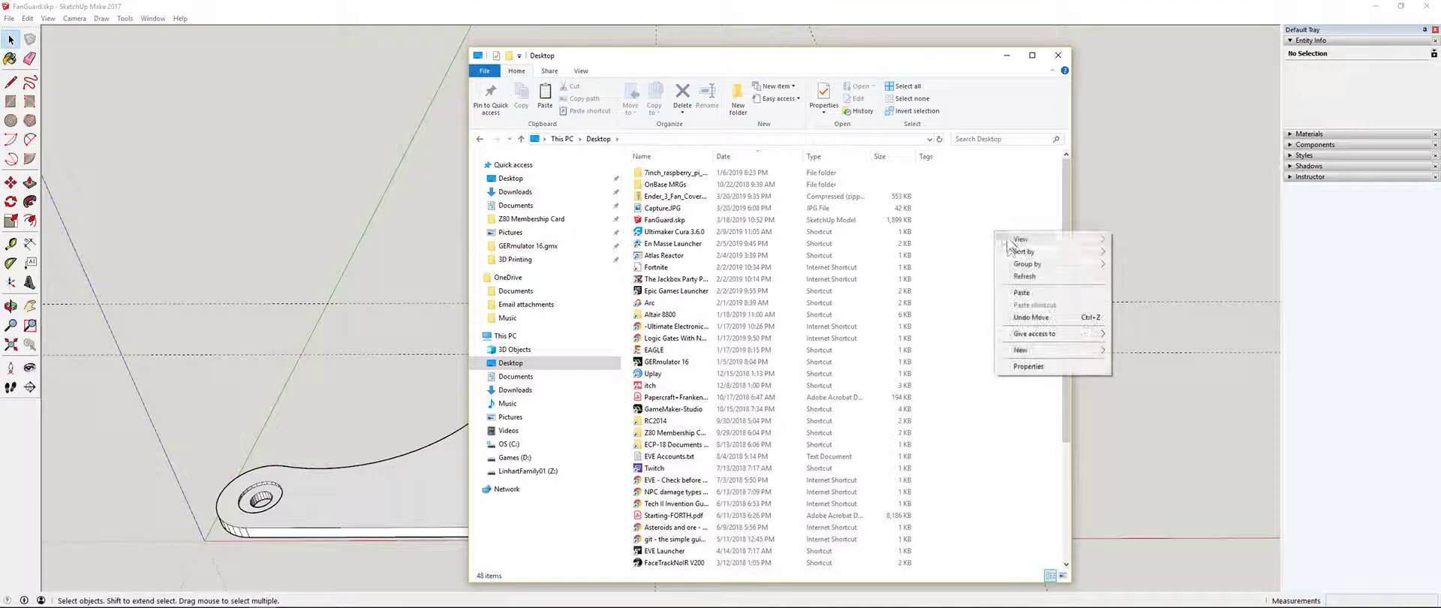
left_click(1019, 292)
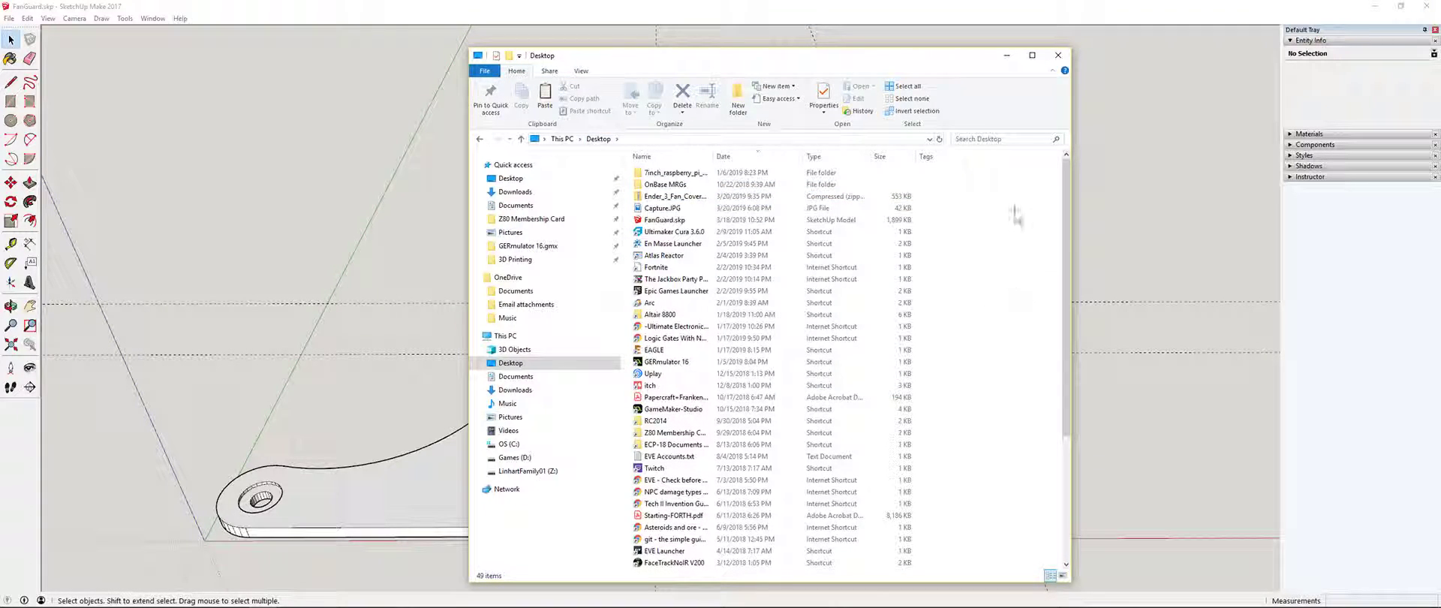
left_click(1058, 55)
left_click(27, 18)
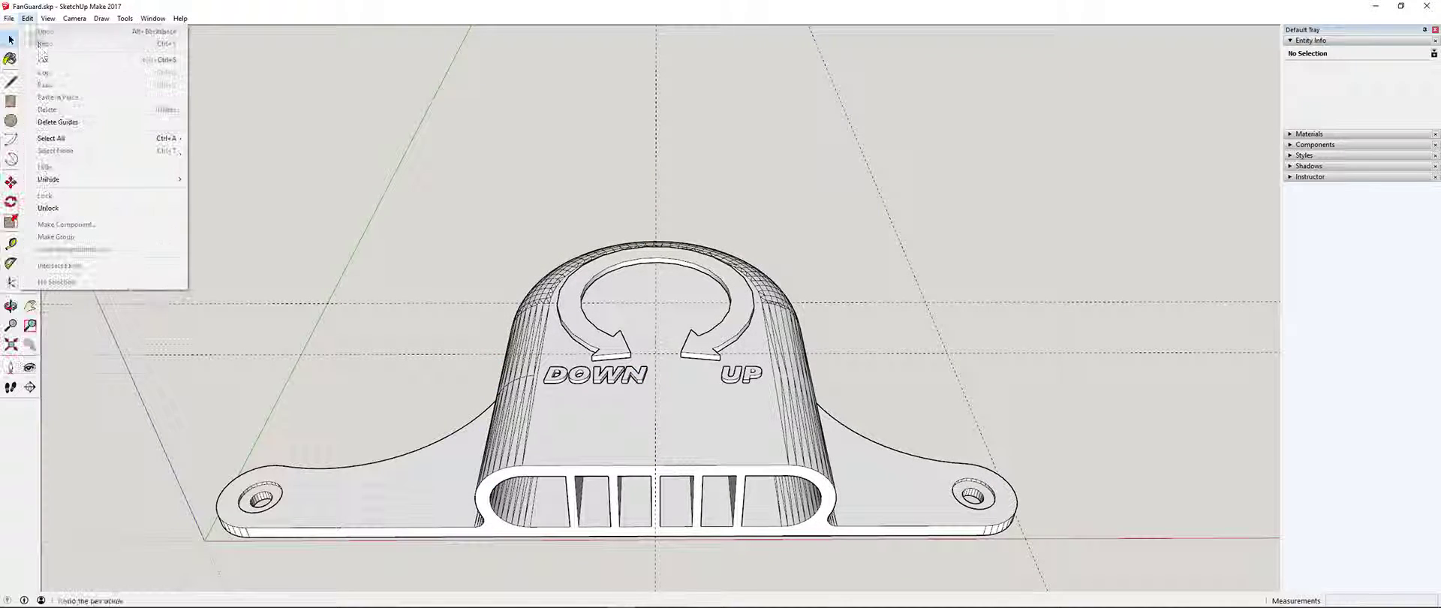
mouse_move(9, 18)
left_click(38, 42)
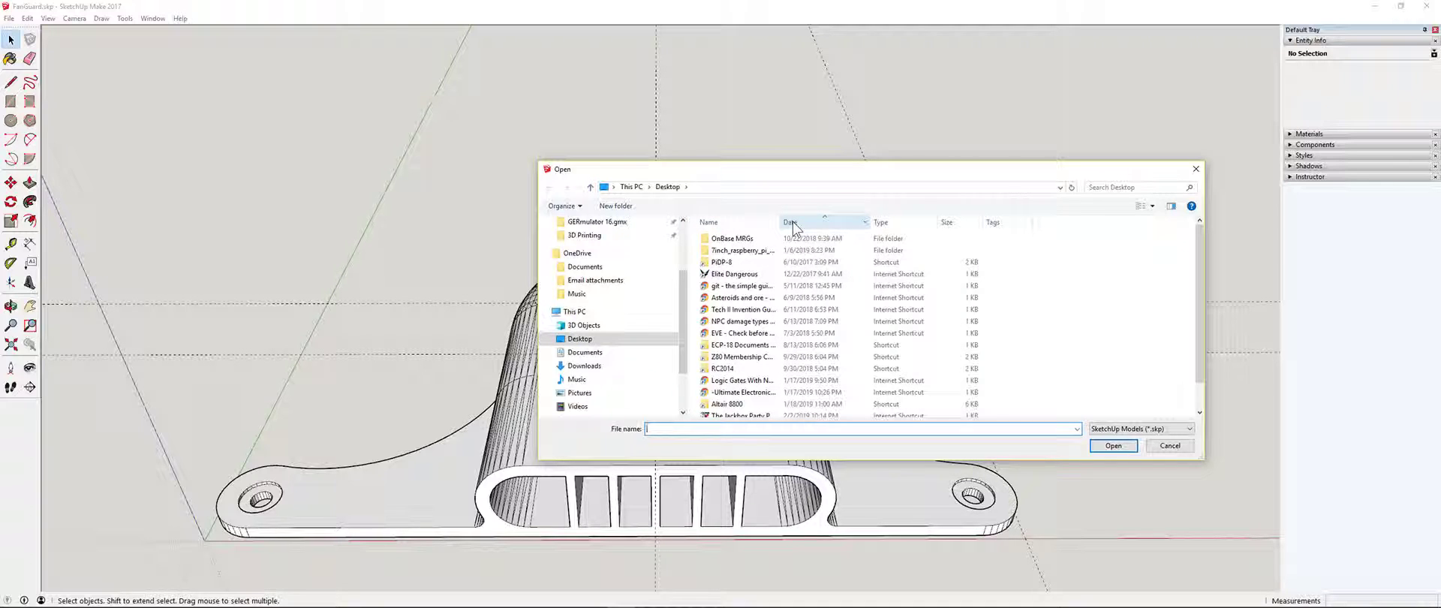
double_click(789, 262)
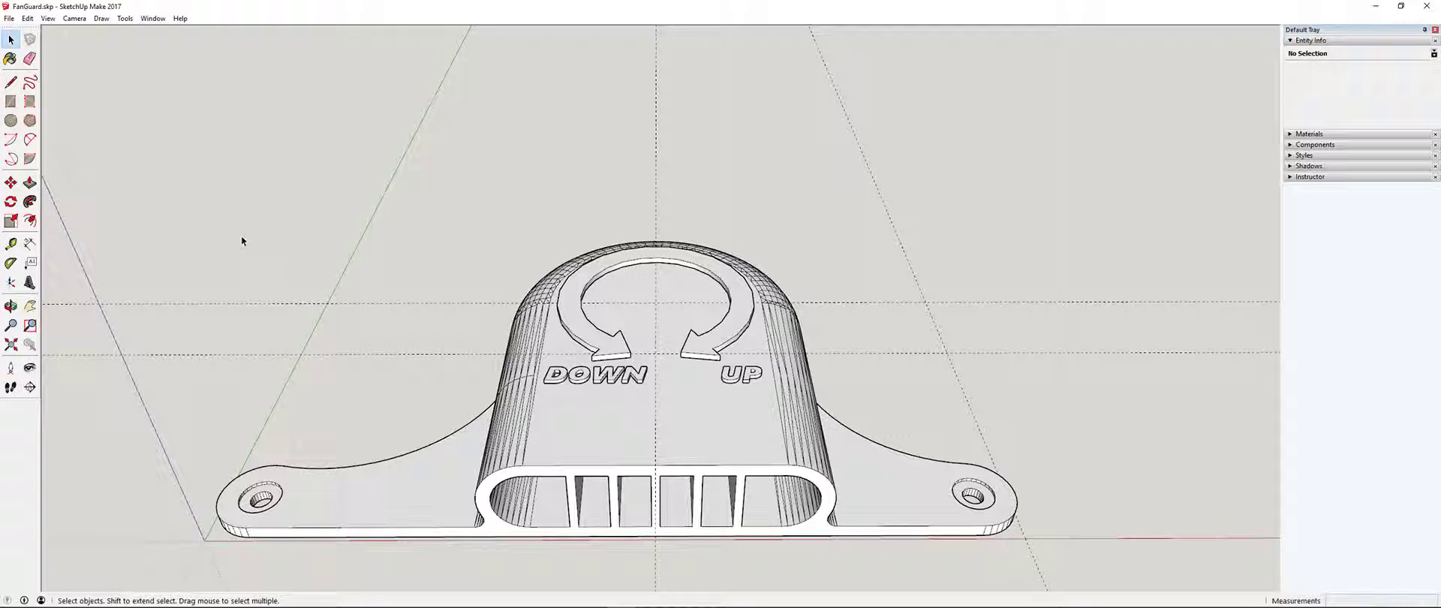
- Select the DOWN/UP lettering and the fan guard body in turn to examine how the model is grouped
left_click(584, 378)
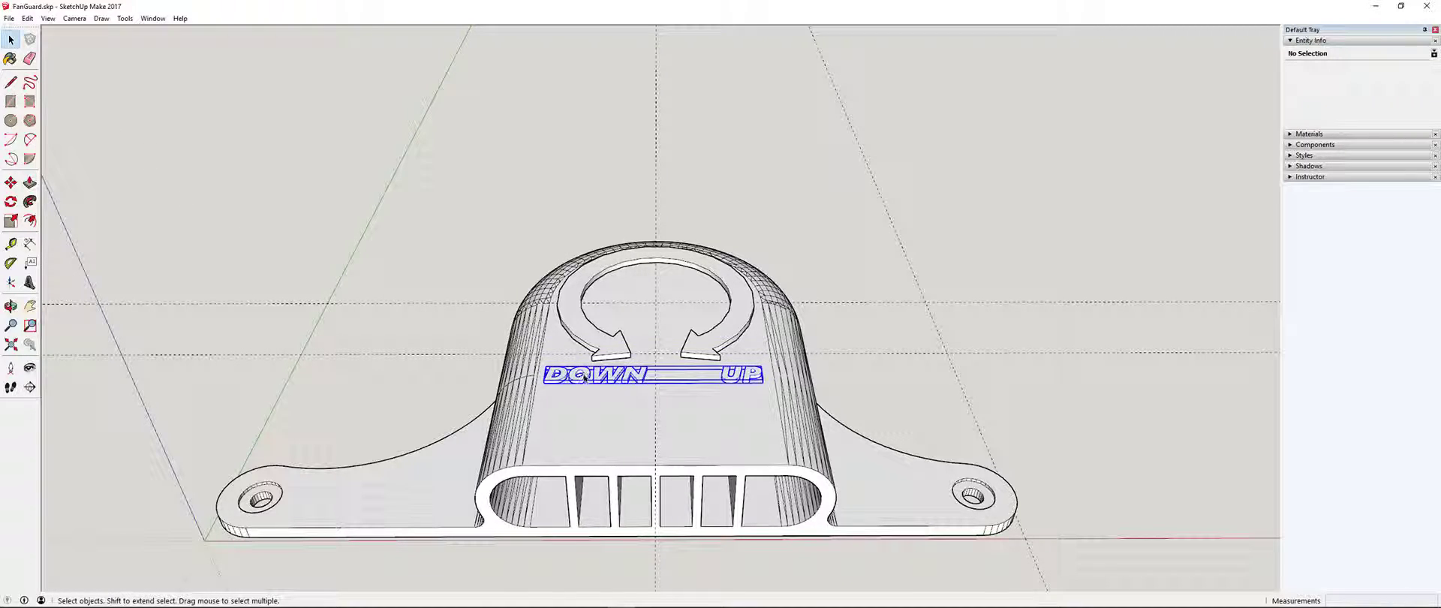
left_click(562, 448)
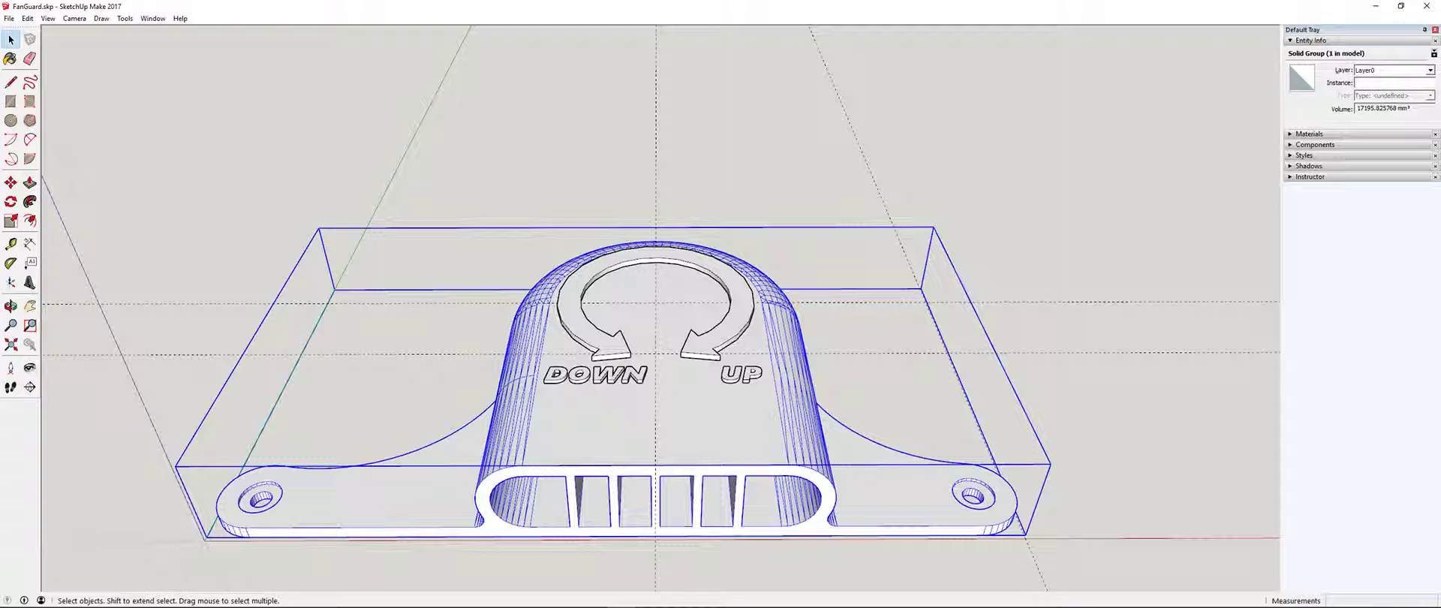
- Extract the Ender 3 fan cover zip on the Desktop and line up the zip and extracted folder beside the STL file
left_click(1371, 7)
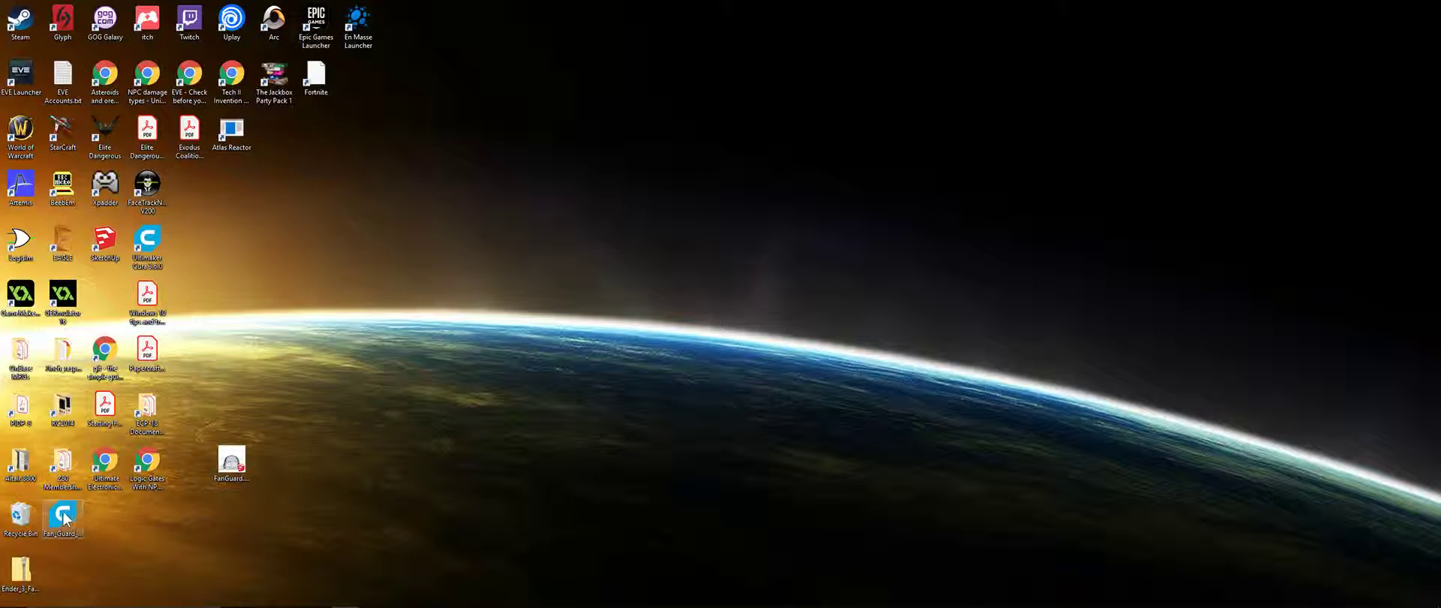
left_click_drag(20, 570, 102, 517)
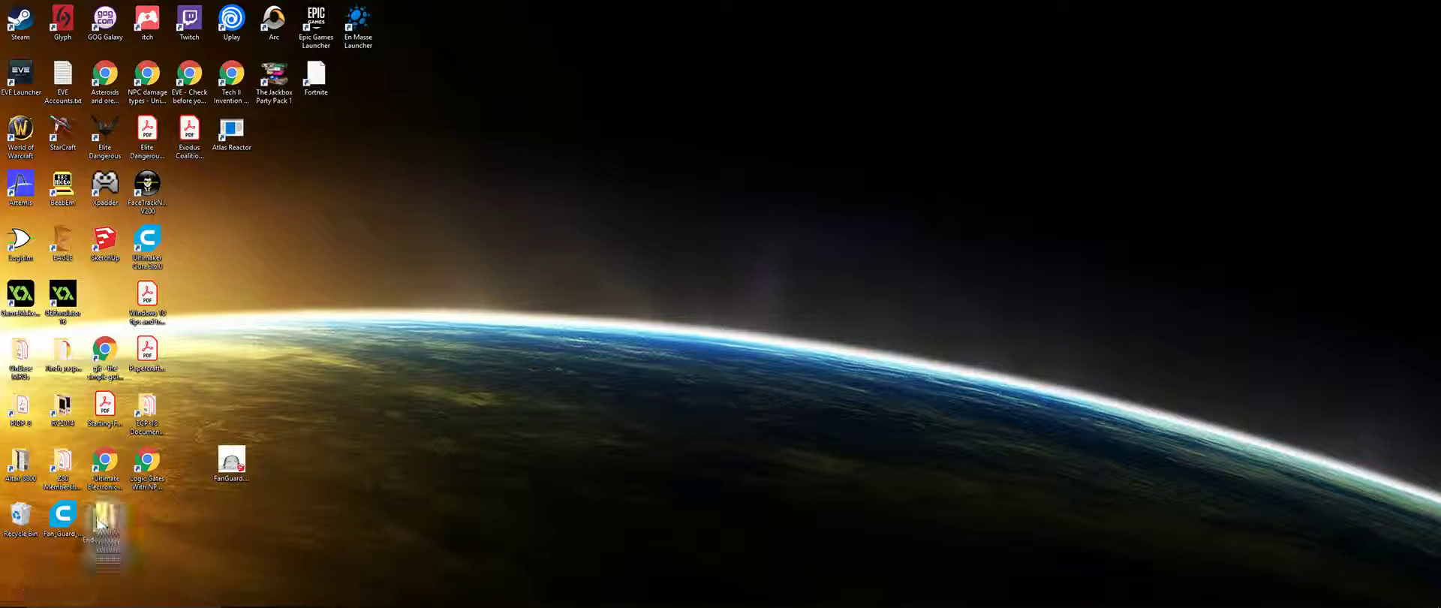
right_click(102, 515)
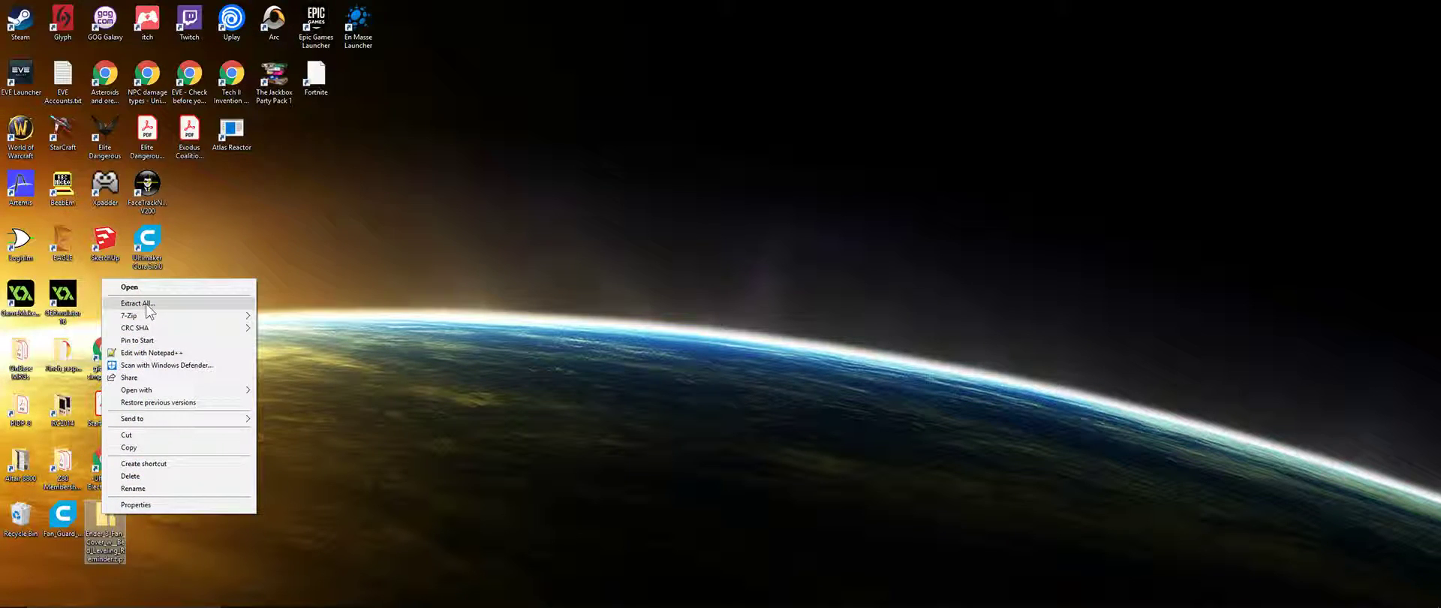
left_click(143, 304)
left_click(822, 417)
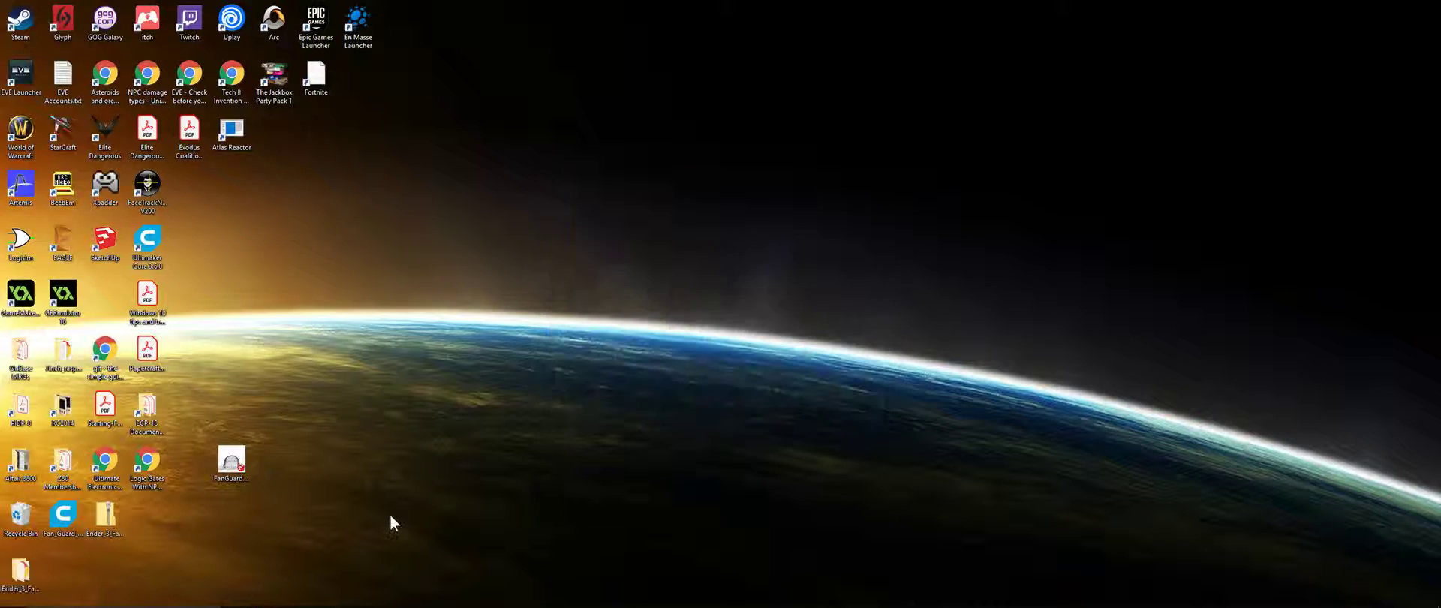
left_click_drag(20, 569, 147, 518)
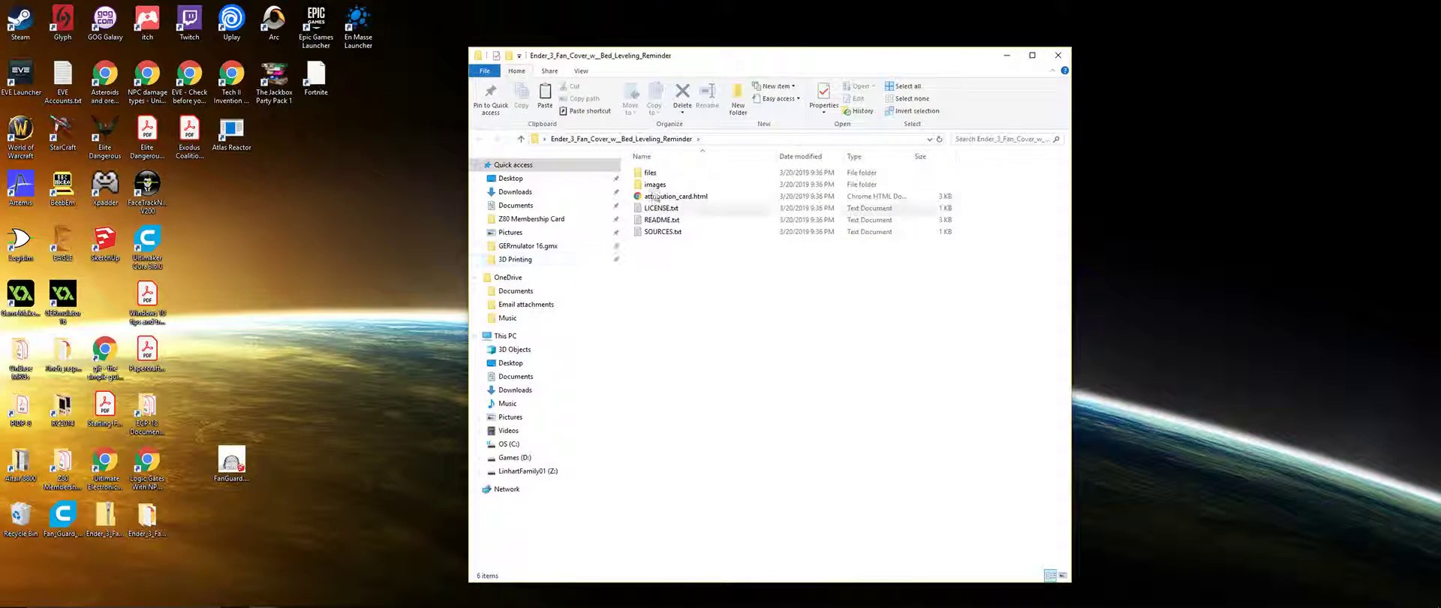
- Try to move Fan_Guard_Fins_BL.stl from the extracted files folder to the Desktop, without replacing the copy already there
double_click(651, 172)
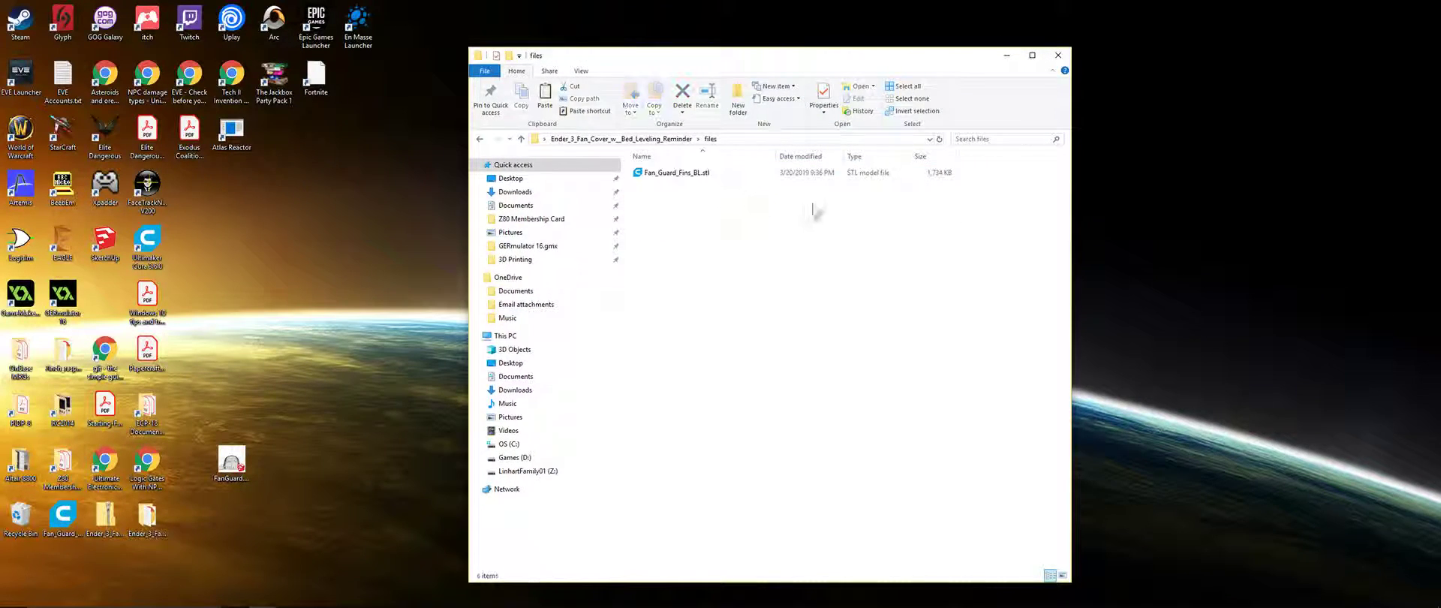
left_click_drag(692, 179, 306, 365)
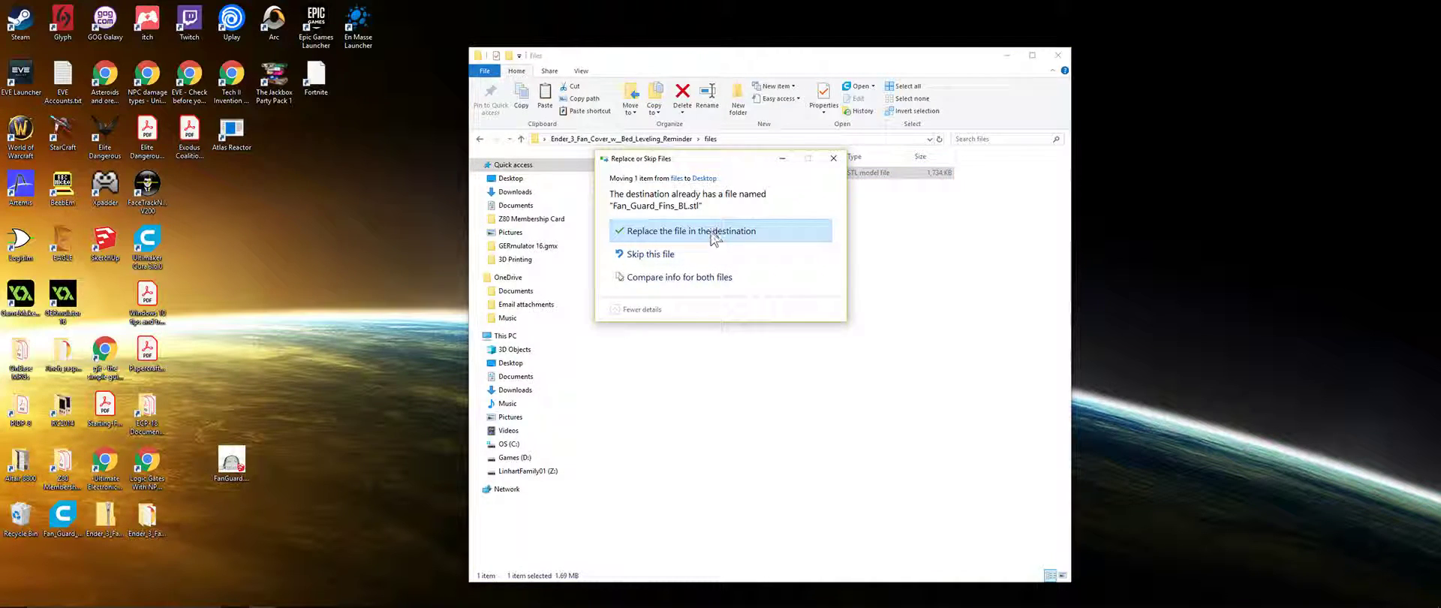
left_click(833, 157)
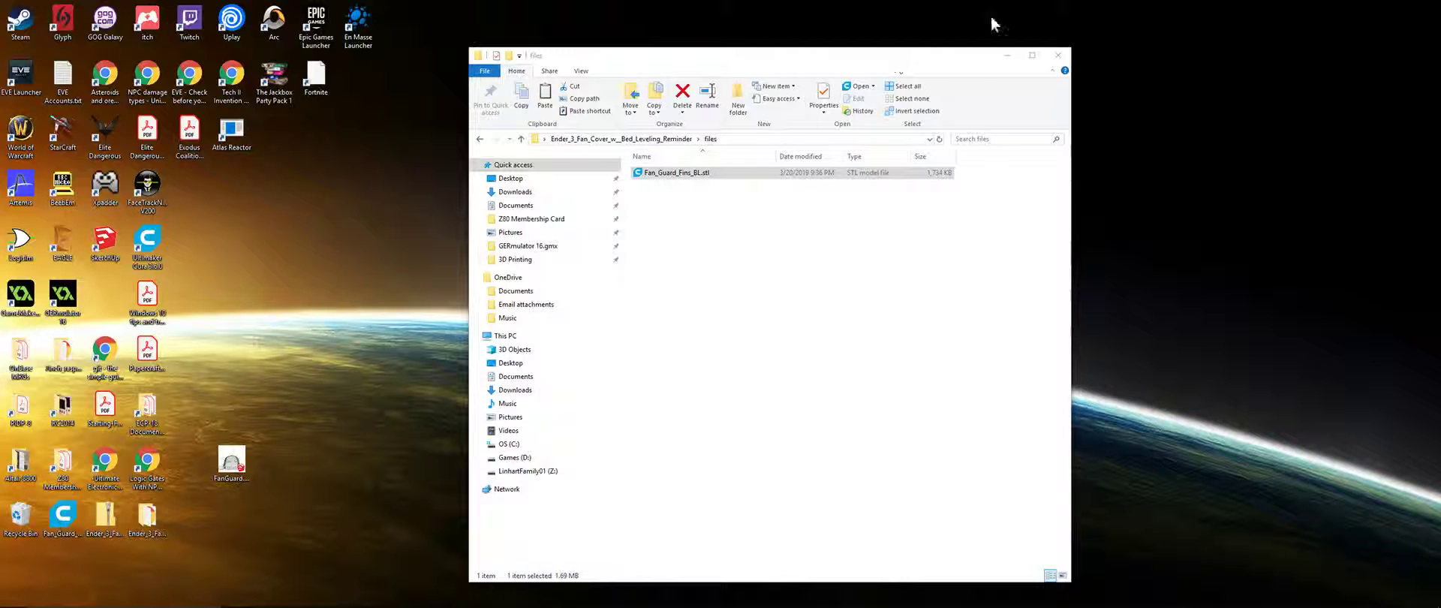
left_click(1057, 57)
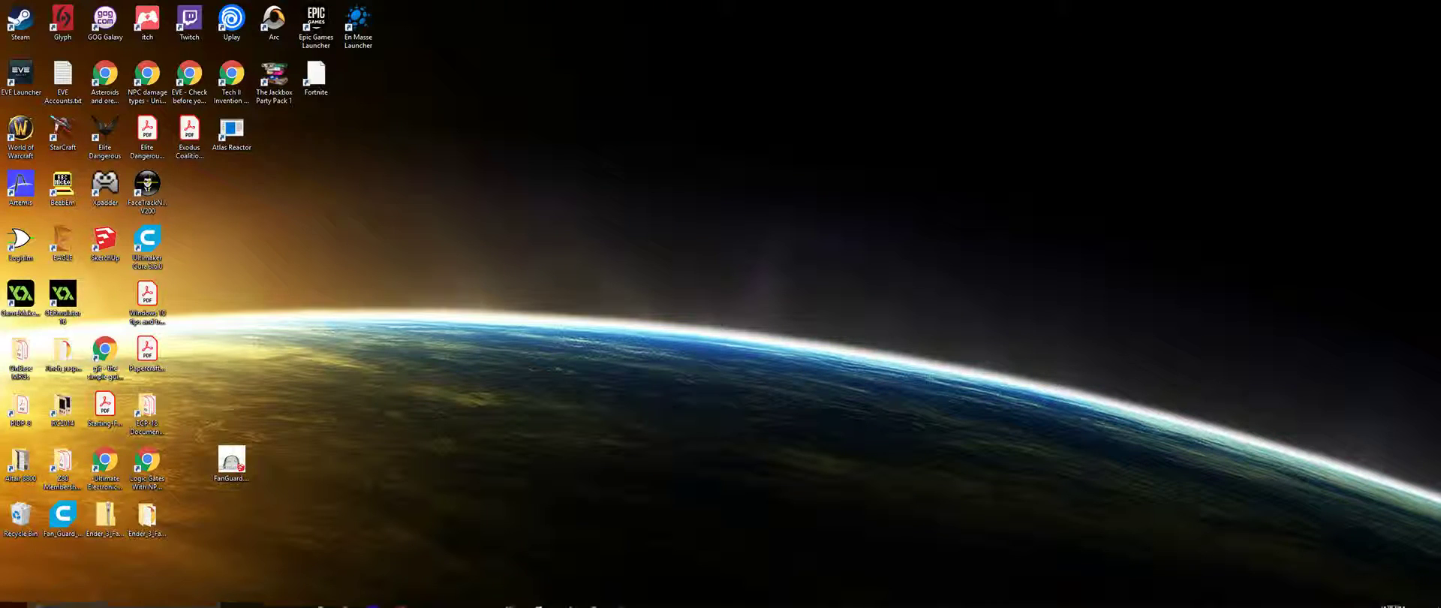
mouse_move(14, 600)
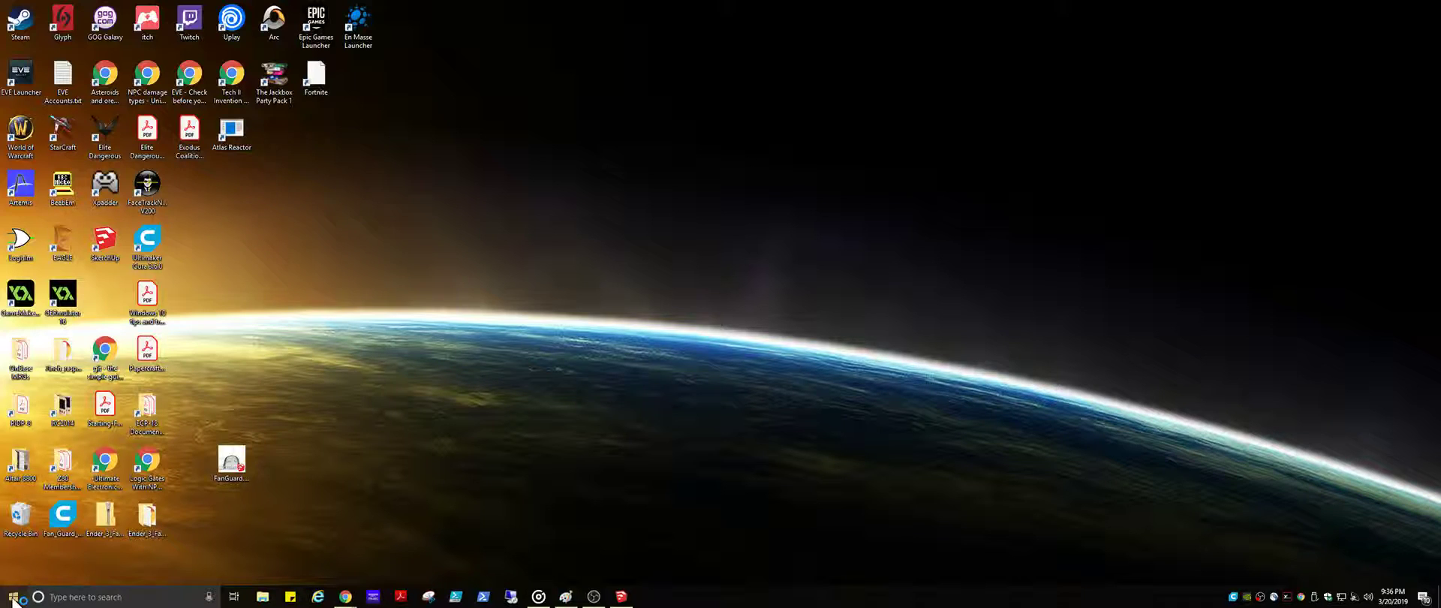
left_click(14, 598)
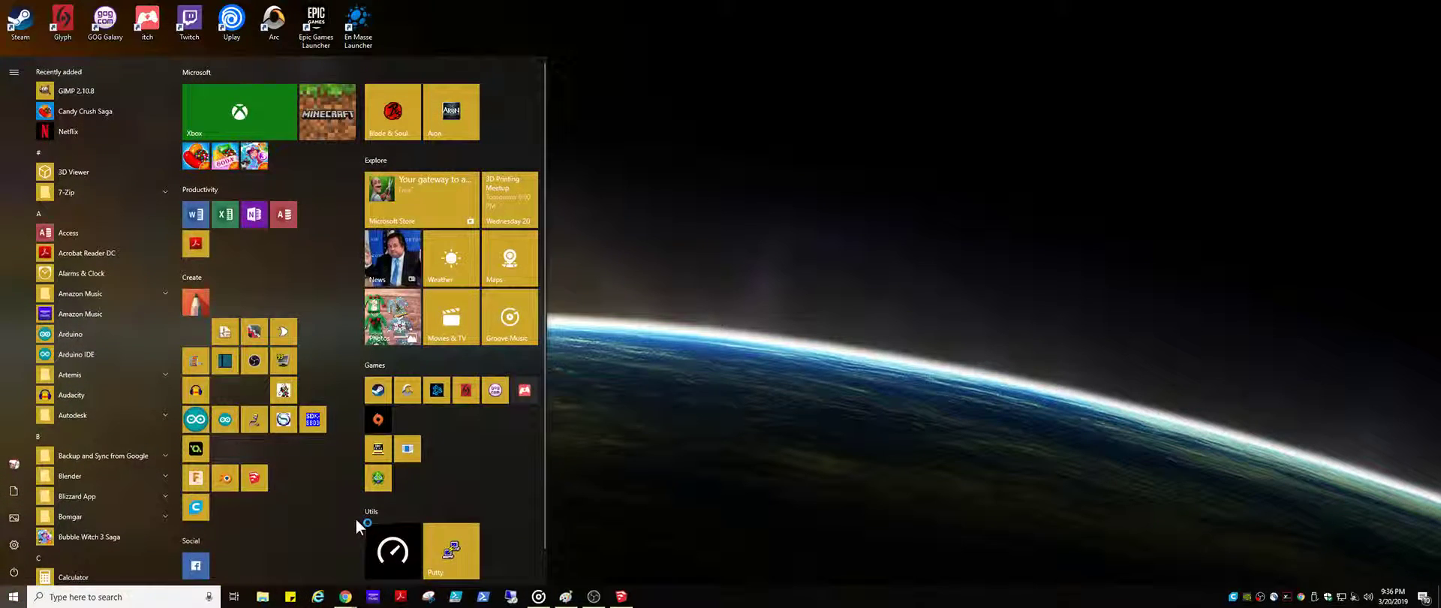
key("Escape")
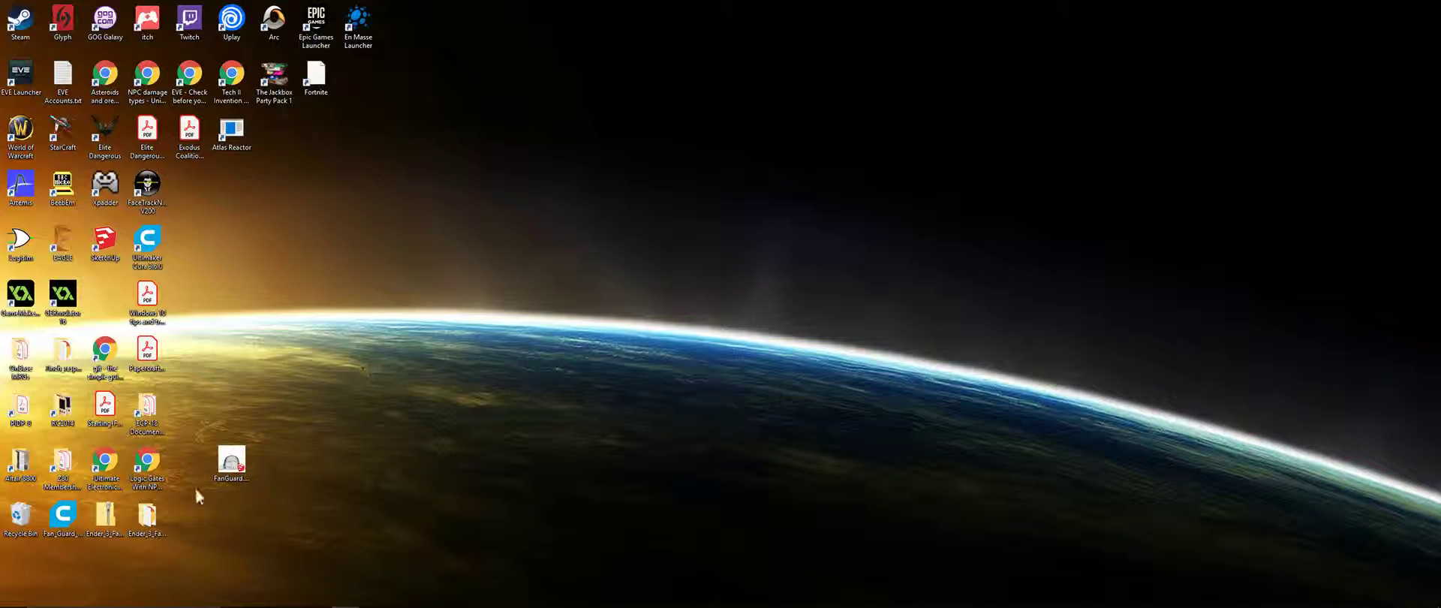
- Switch to SketchUp and import Fan_Guard_Fins_BL.stl from the Desktop as a stereolithography file
mouse_move(153, 604)
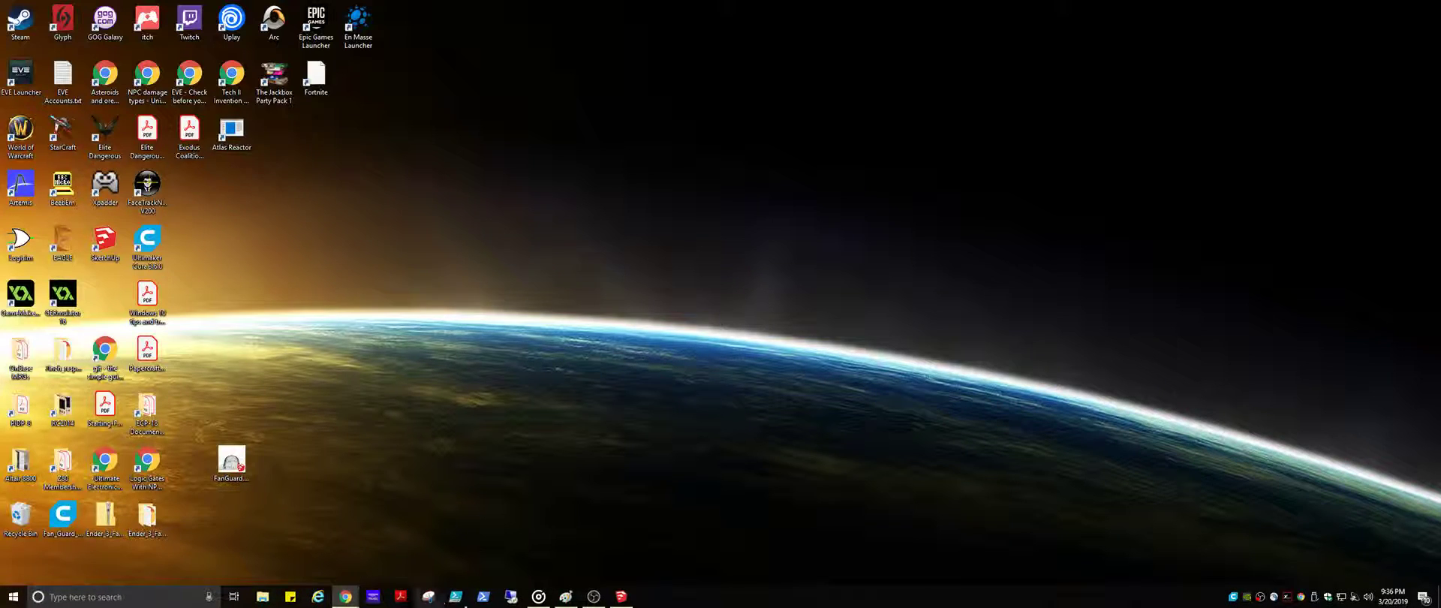
left_click(619, 598)
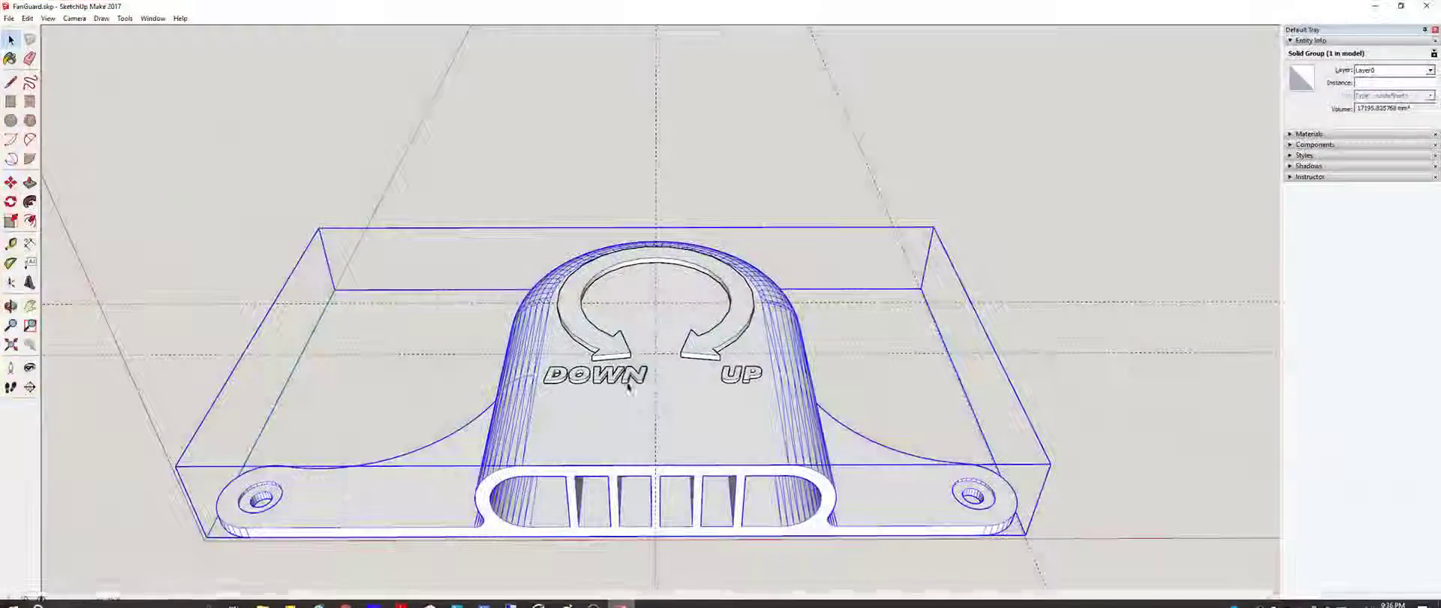
left_click(10, 18)
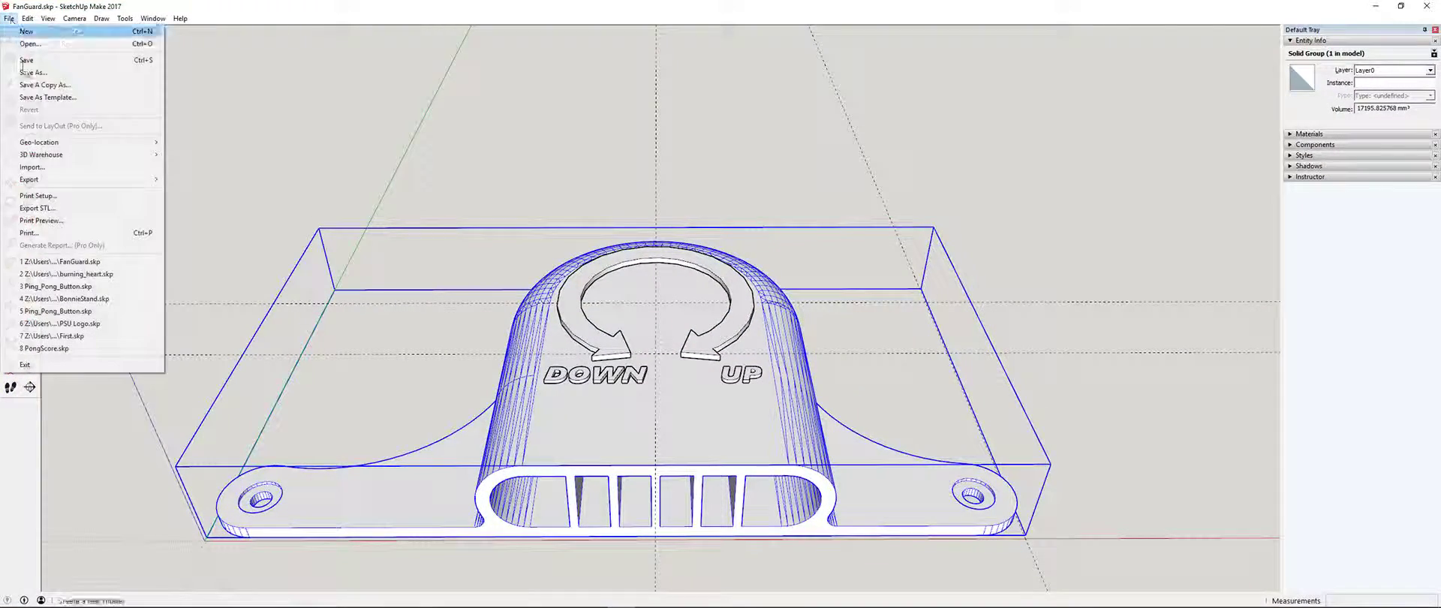
left_click(38, 167)
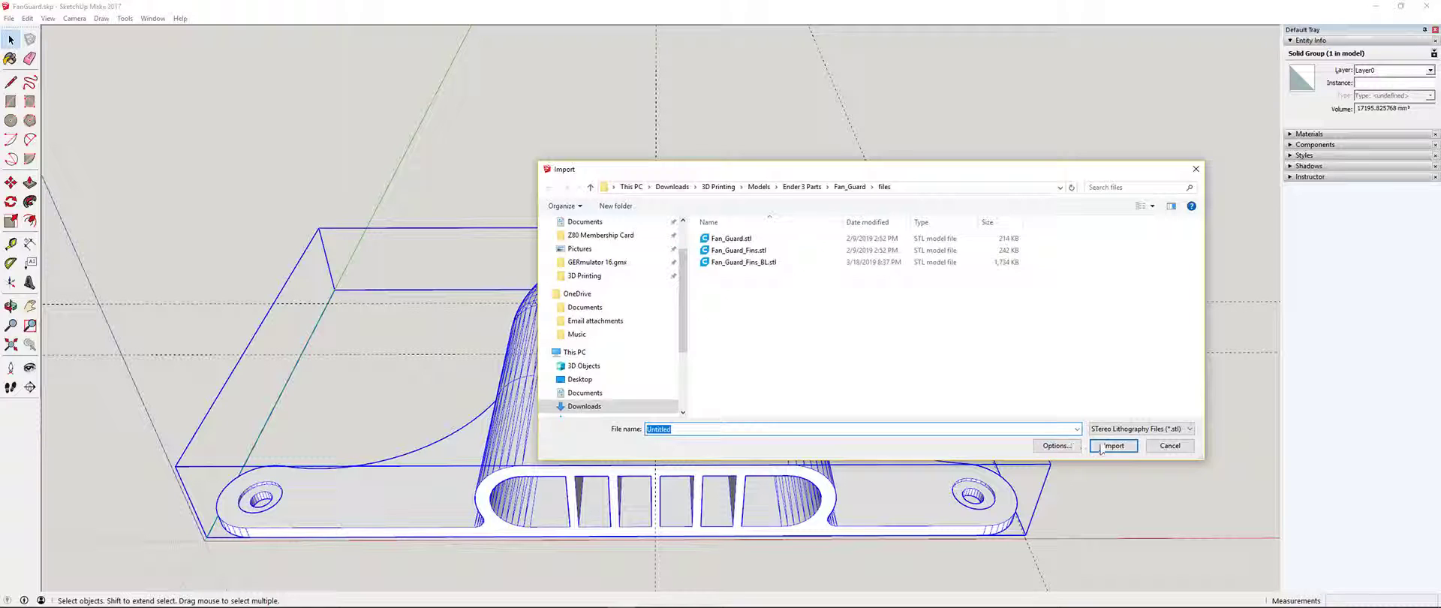
left_click(1174, 430)
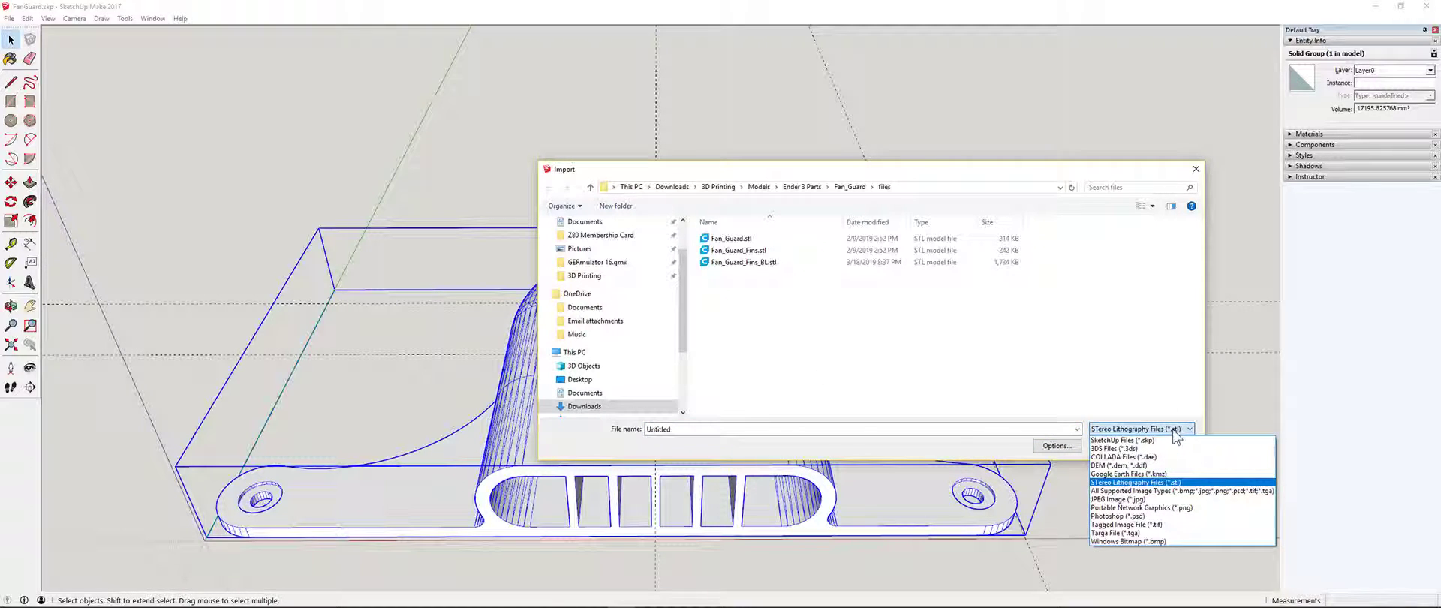
left_click(1137, 482)
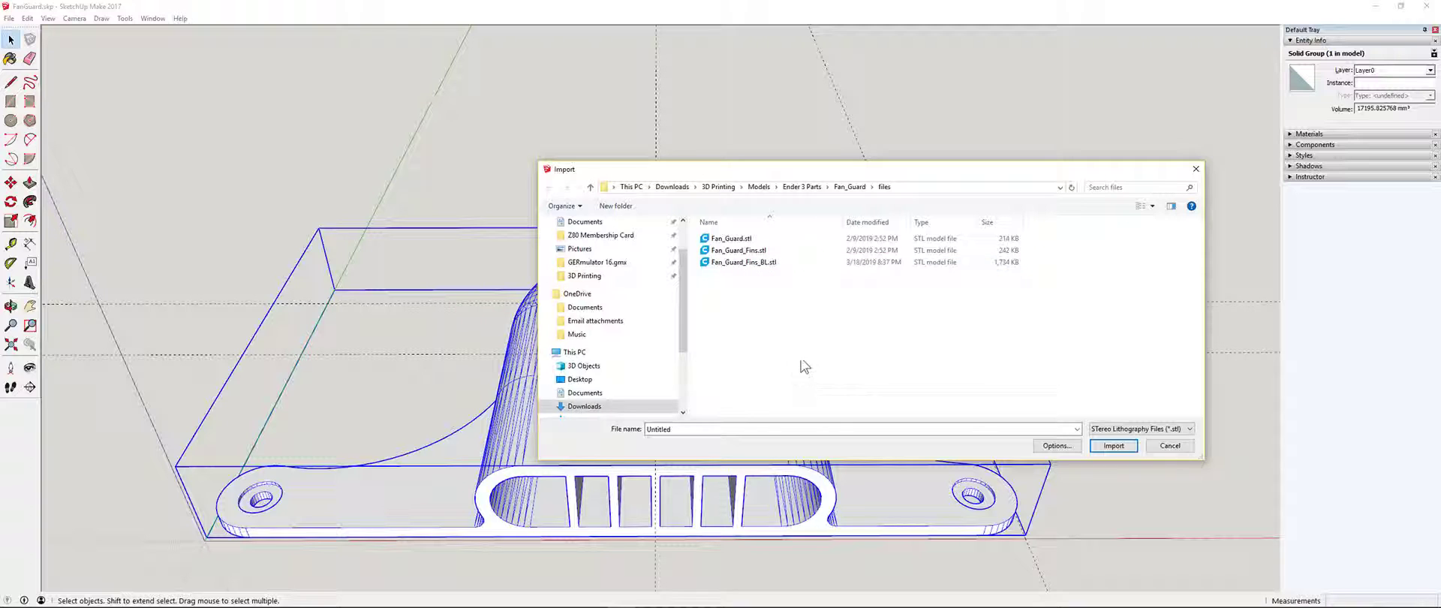
scroll(588, 367, "up", 2)
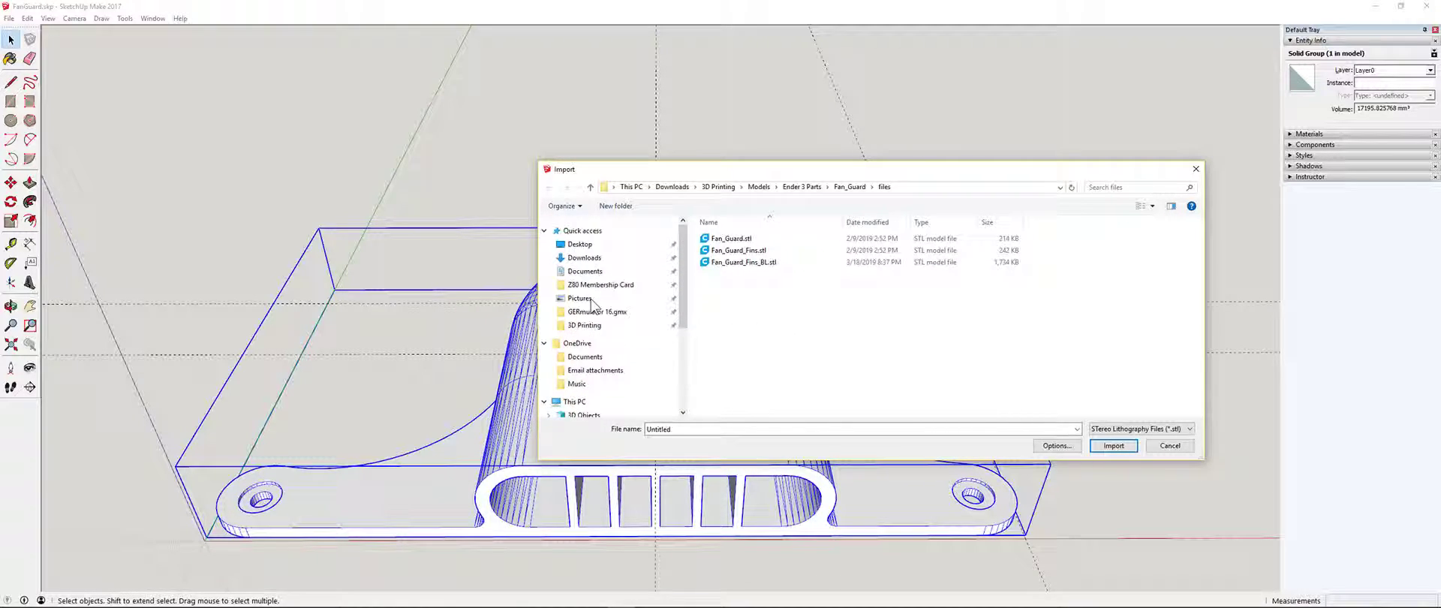
left_click(579, 244)
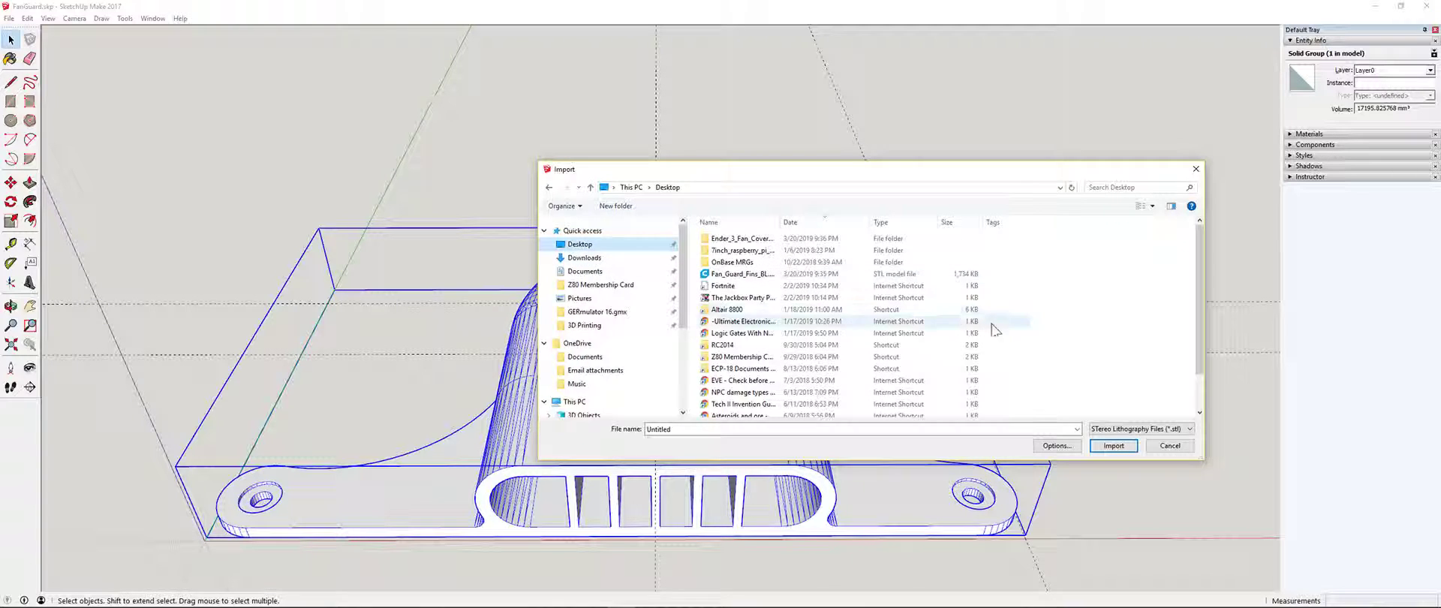
double_click(748, 279)
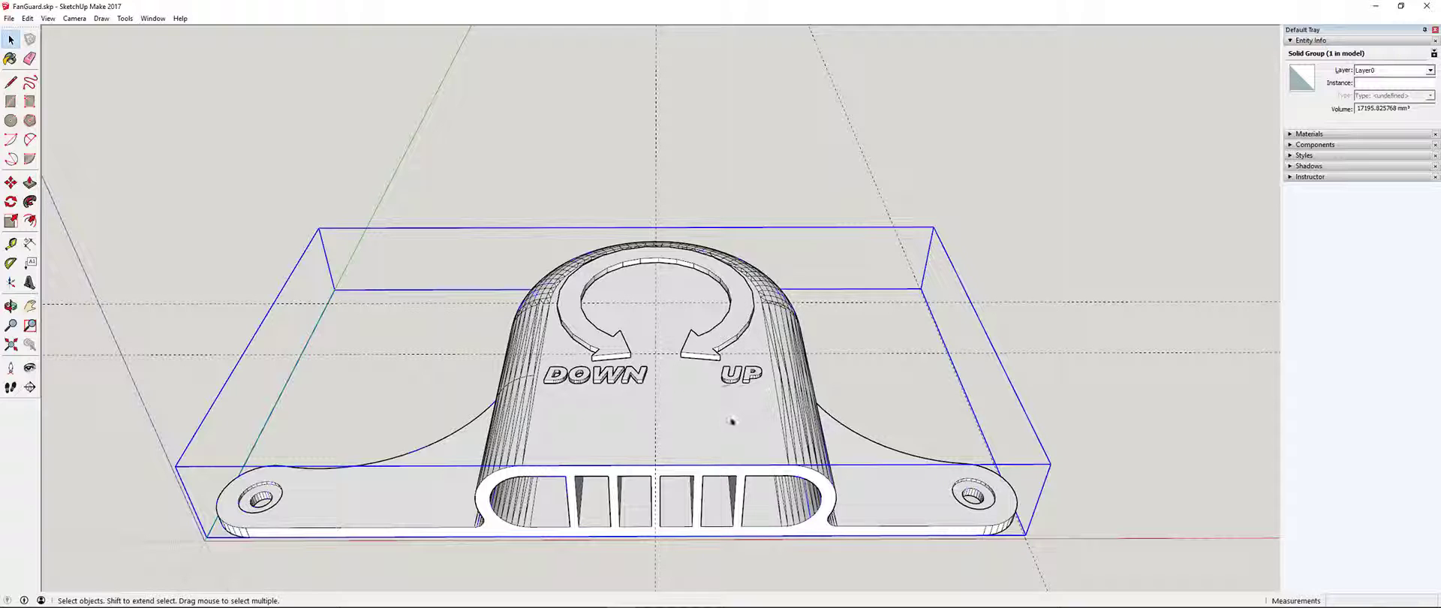
- Extract the ender_3_board_fan_cover_remix_for_micro_SD_extender zip into a folder beside it on the Desktop and return to SketchUp
left_click(1376, 6)
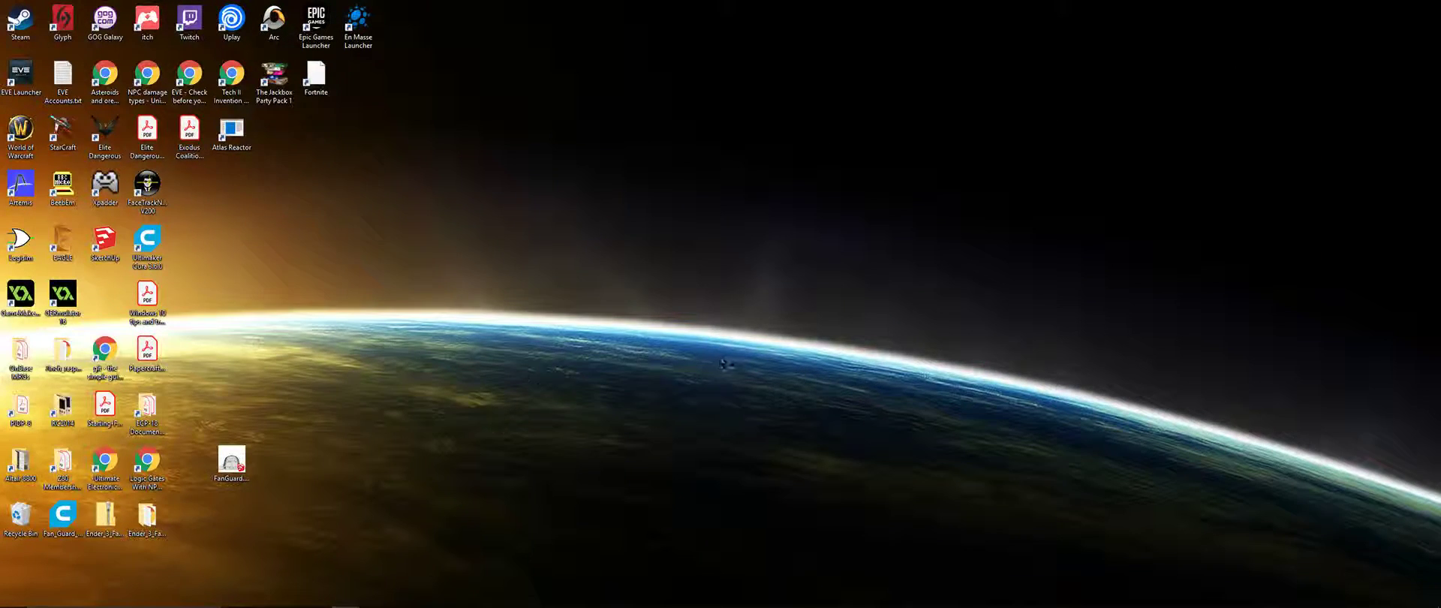
mouse_move(589, 596)
left_click_drag(21, 571, 191, 525)
right_click(190, 524)
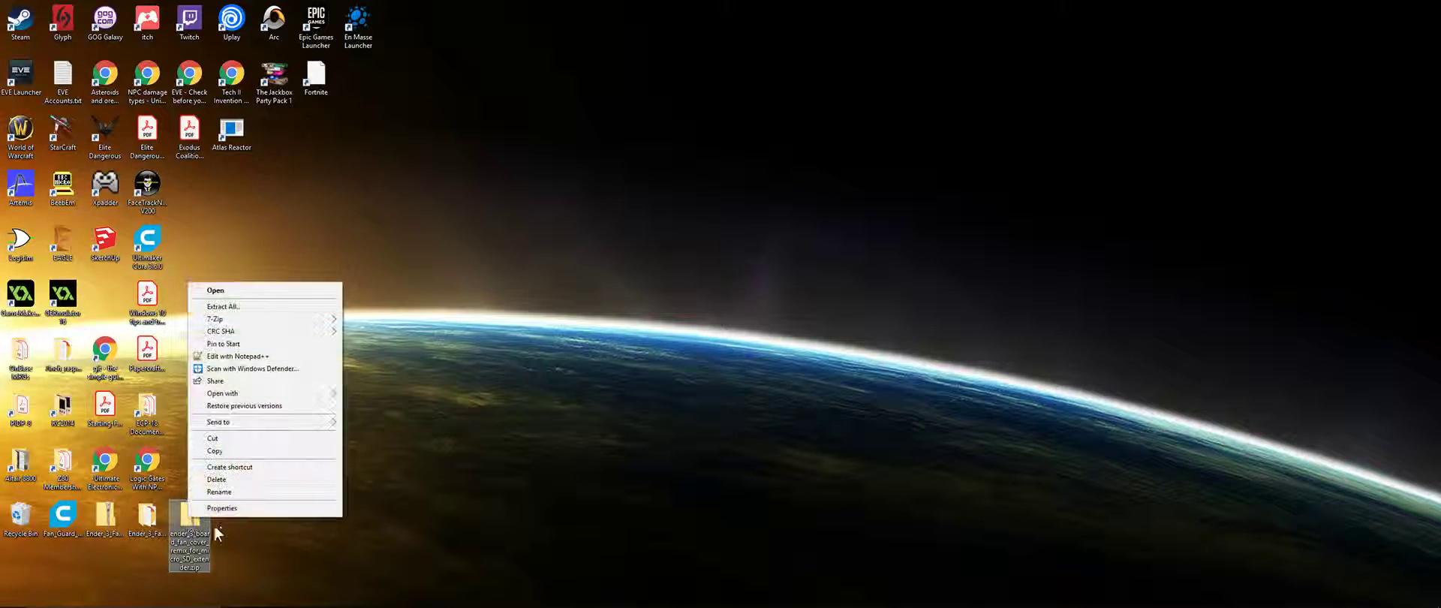
left_click(223, 306)
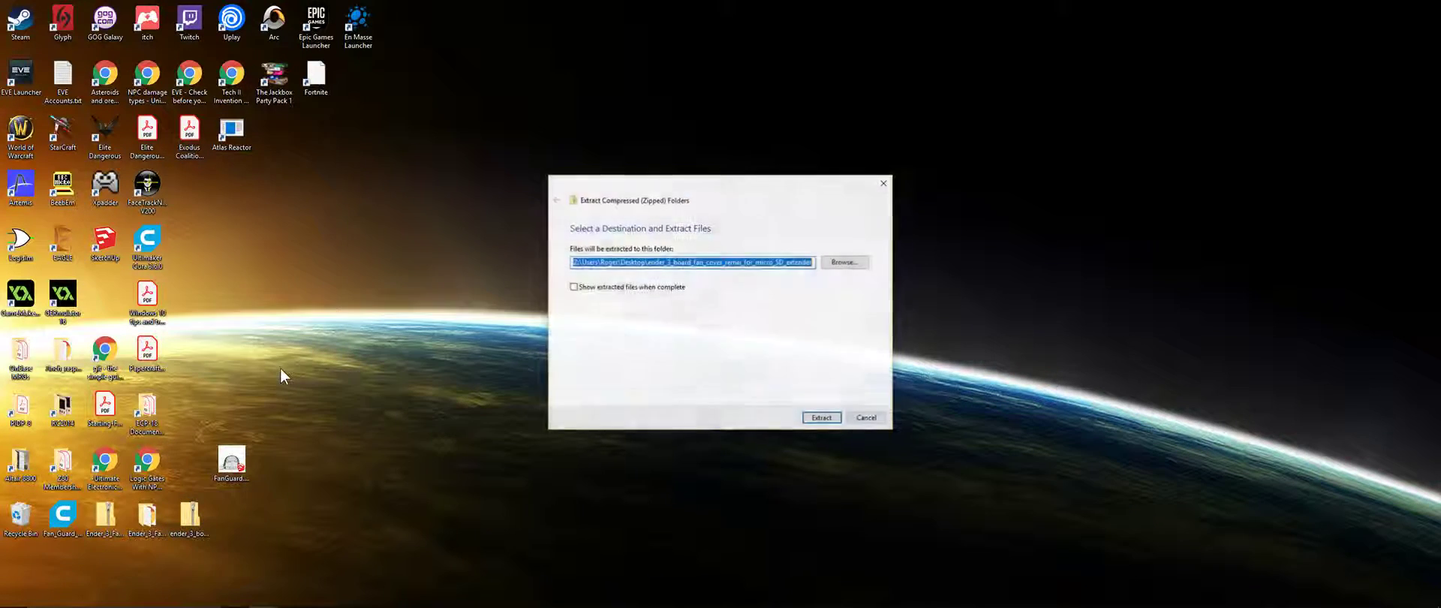
left_click(822, 418)
left_click_drag(20, 570, 232, 531)
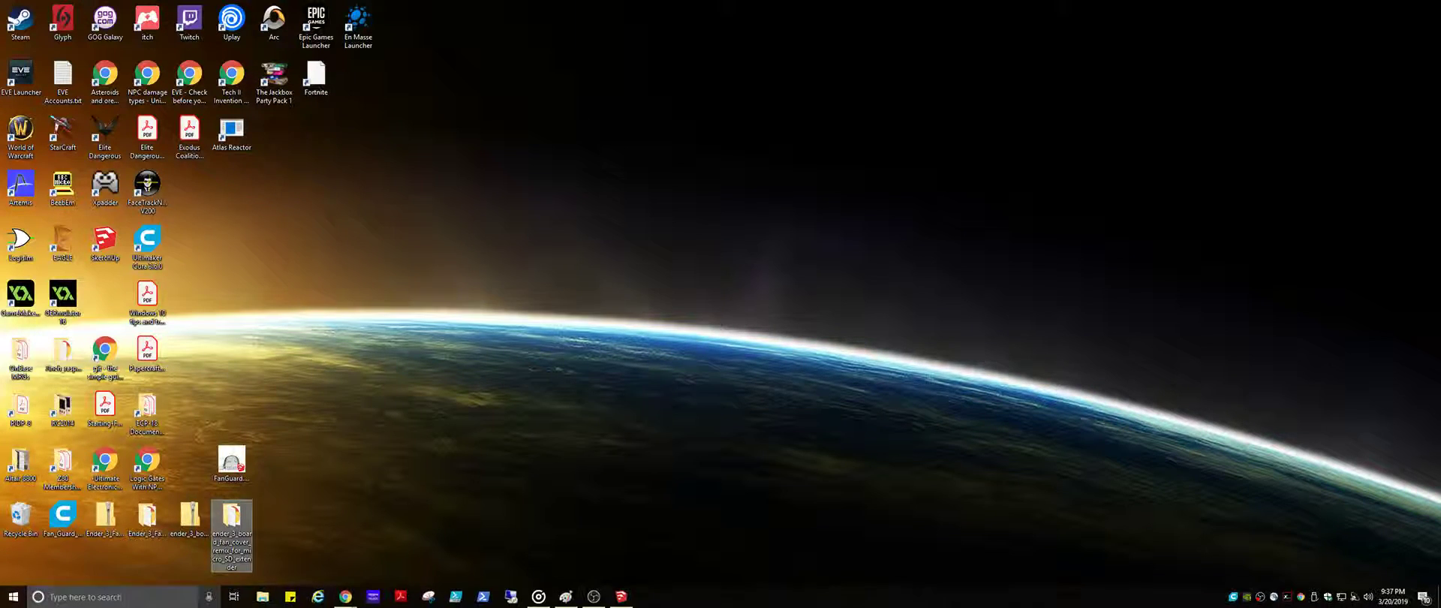
left_click(608, 597)
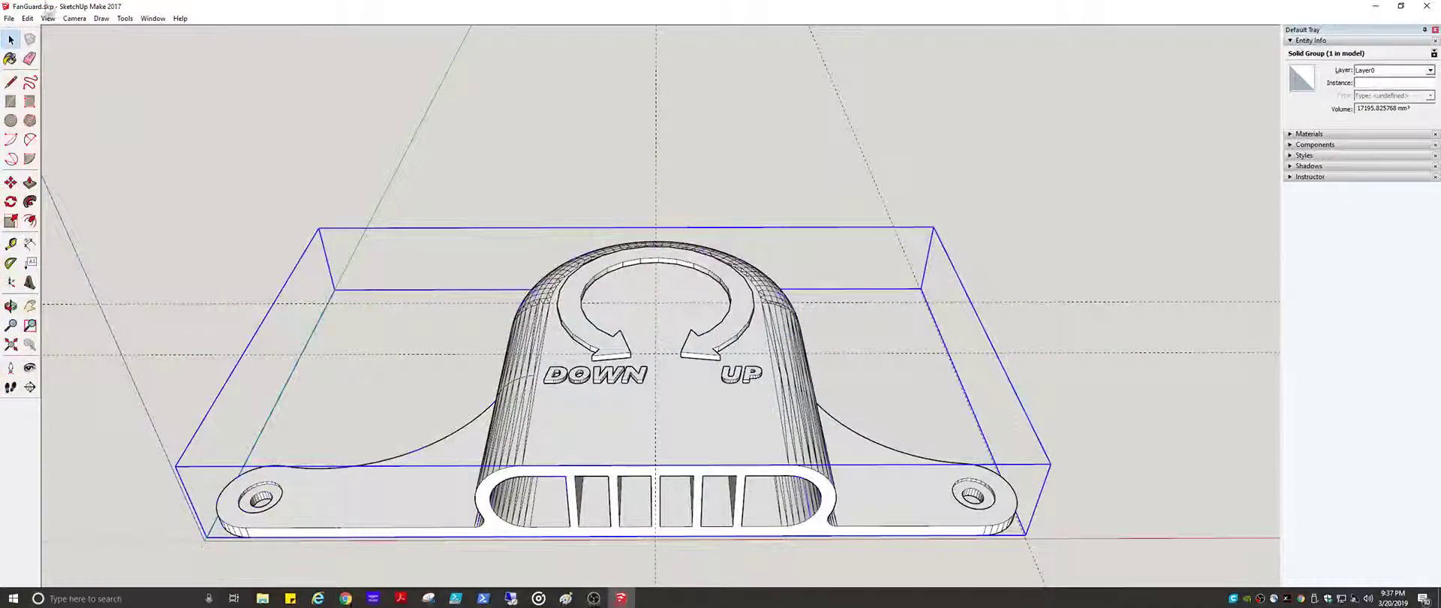
left_click(27, 18)
mouse_move(9, 18)
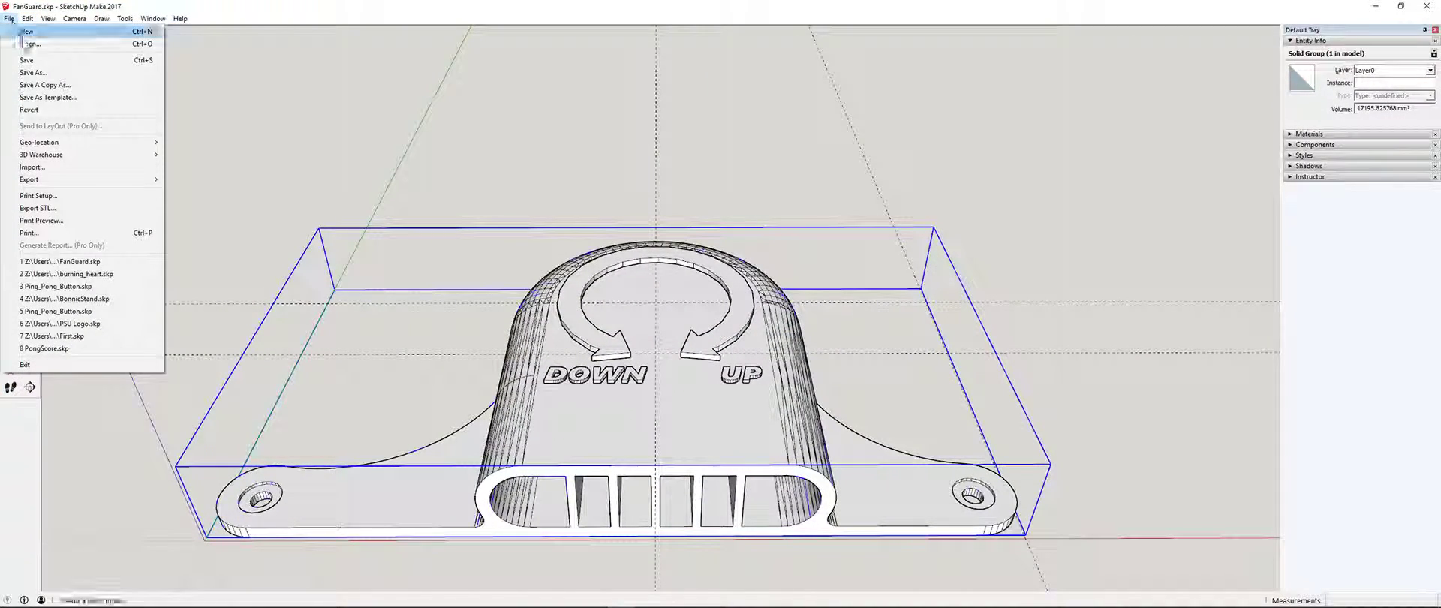
left_click(33, 43)
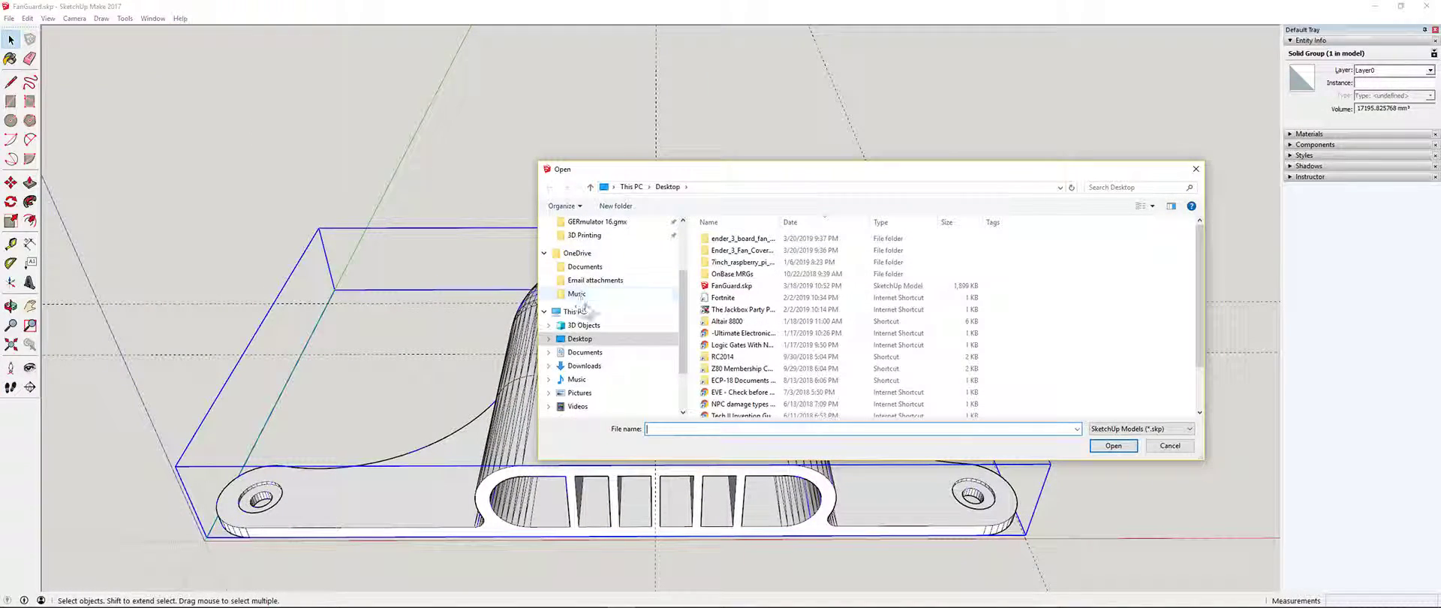
left_click(826, 223)
left_click(826, 224)
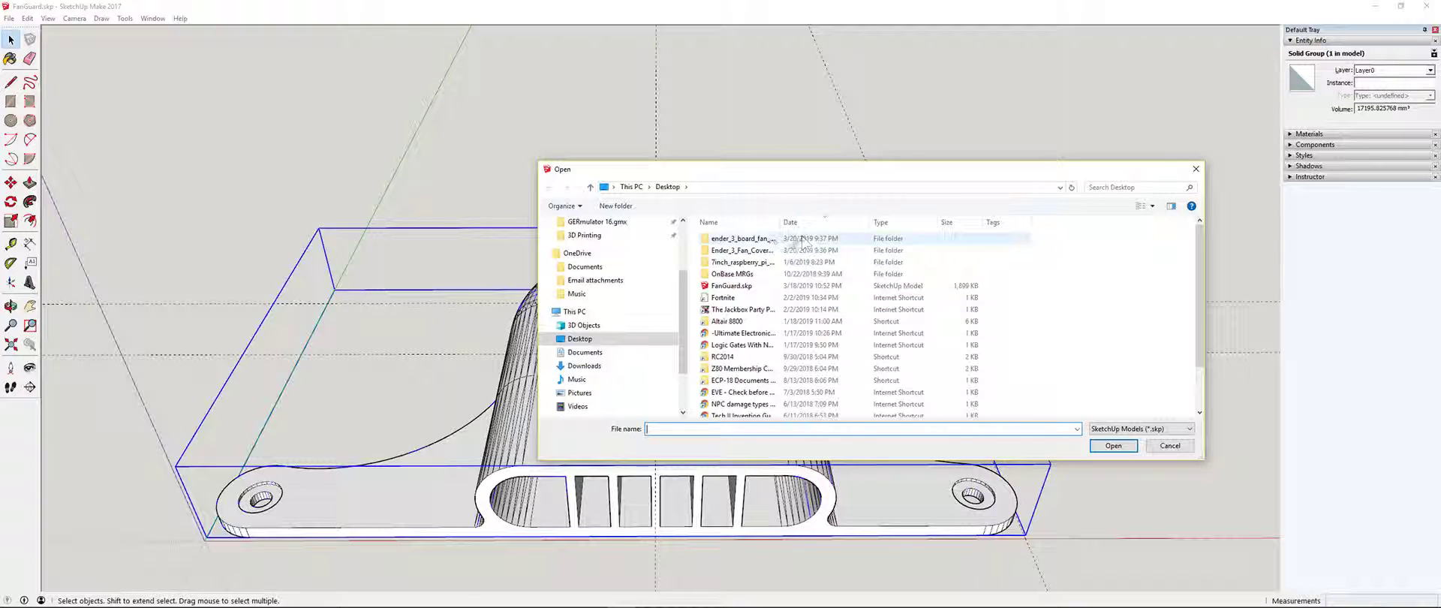
left_click(740, 222)
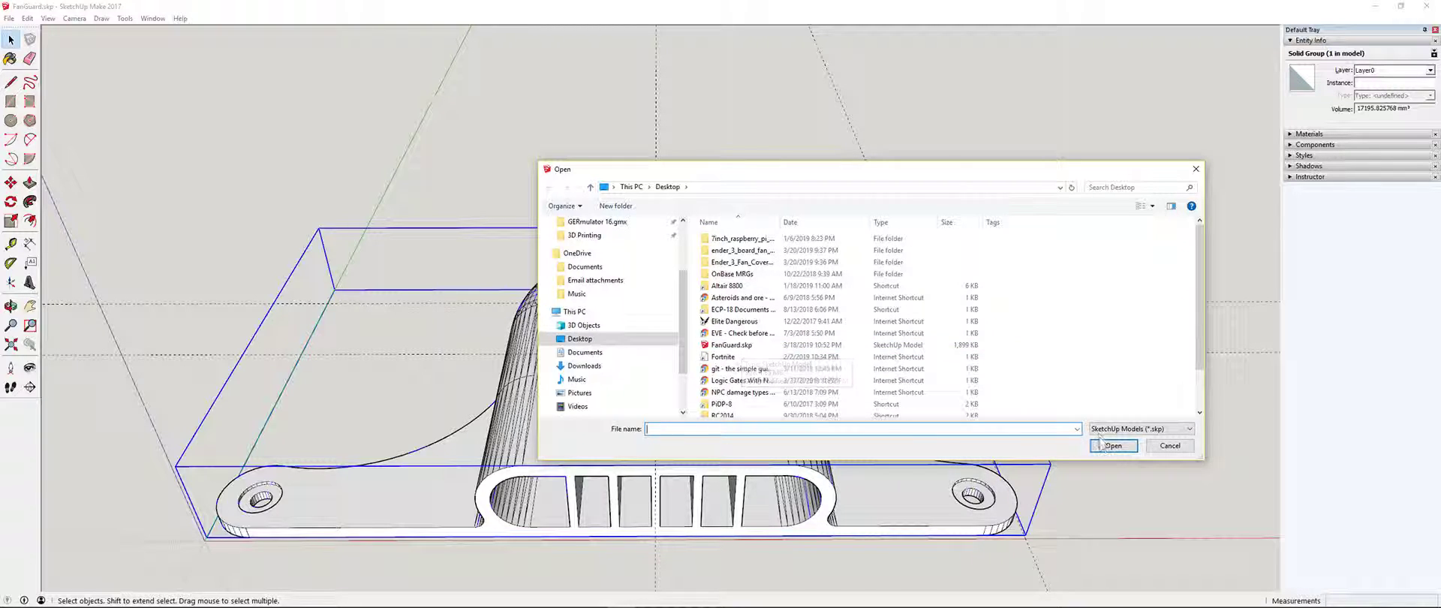
left_click(1122, 429)
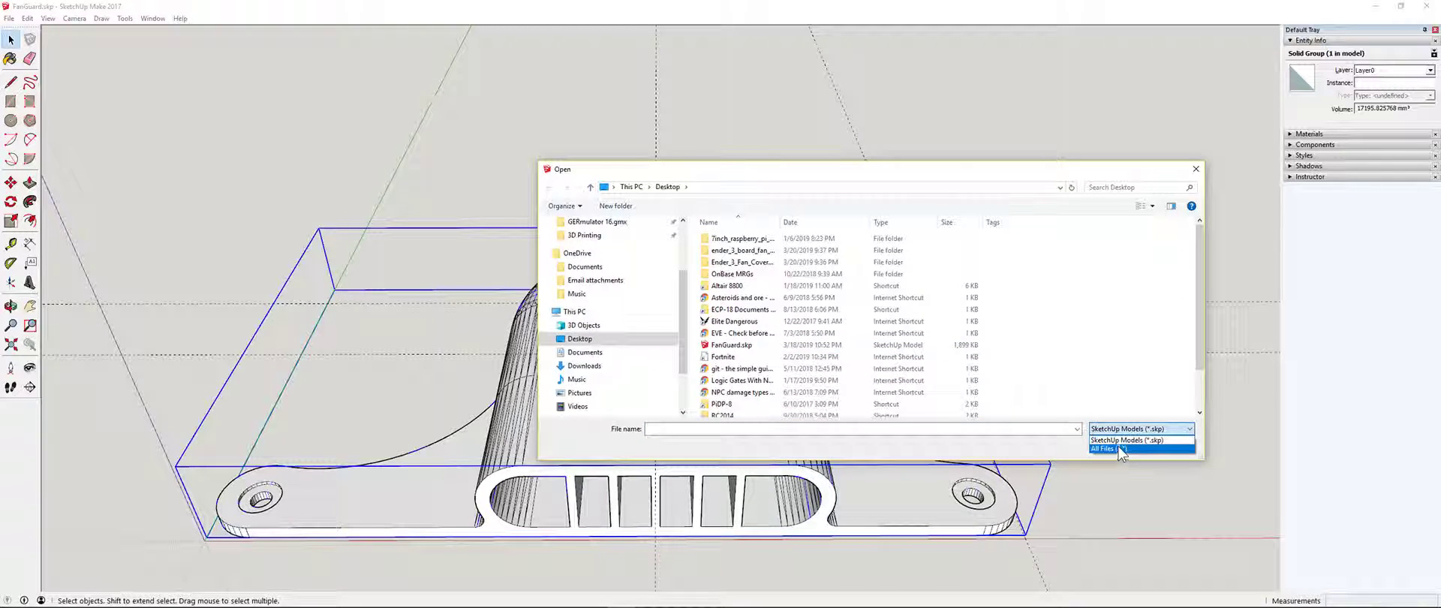
left_click(1122, 448)
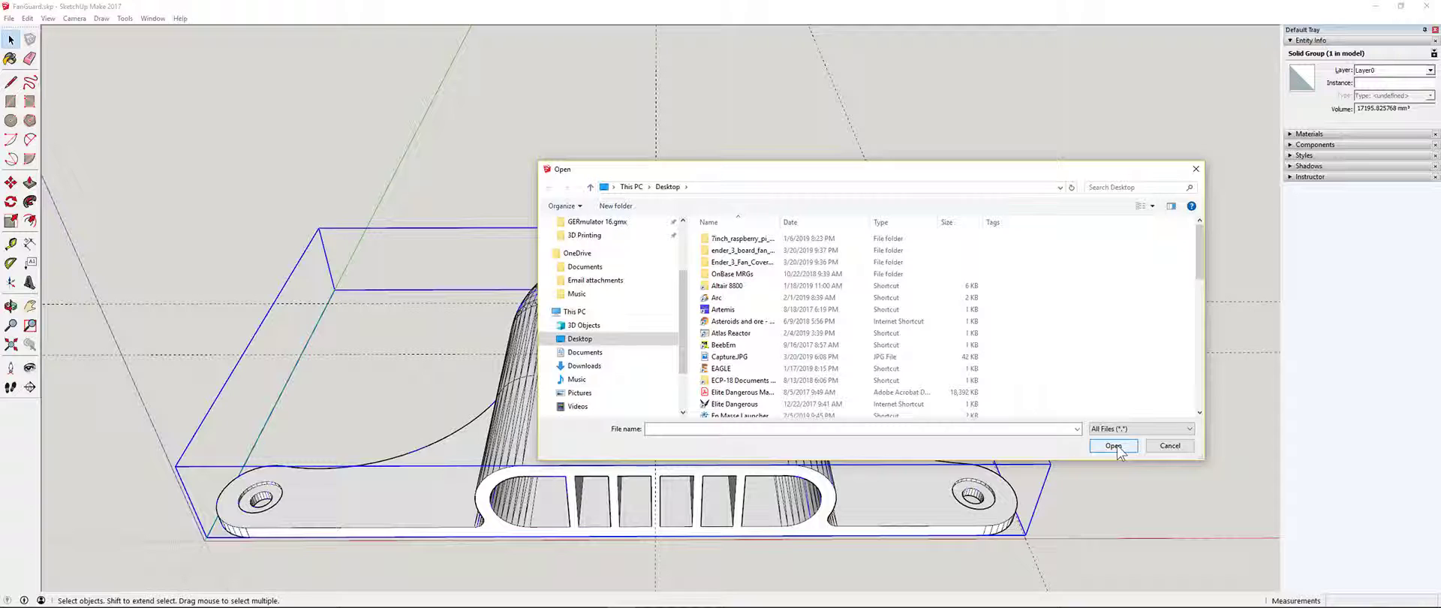
left_click(1169, 447)
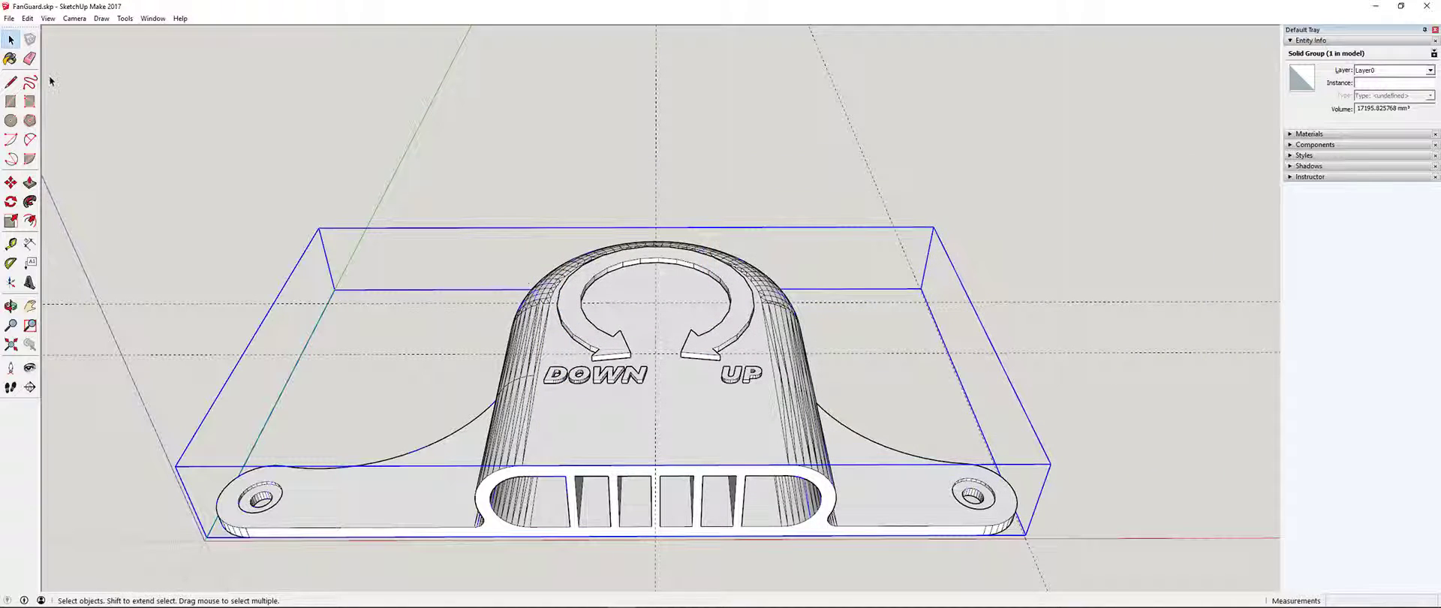
- Import the STL file from the files folder of the extracted ender_3_board_fan_cover_remix_for_micro_SD_extender folder
left_click(9, 18)
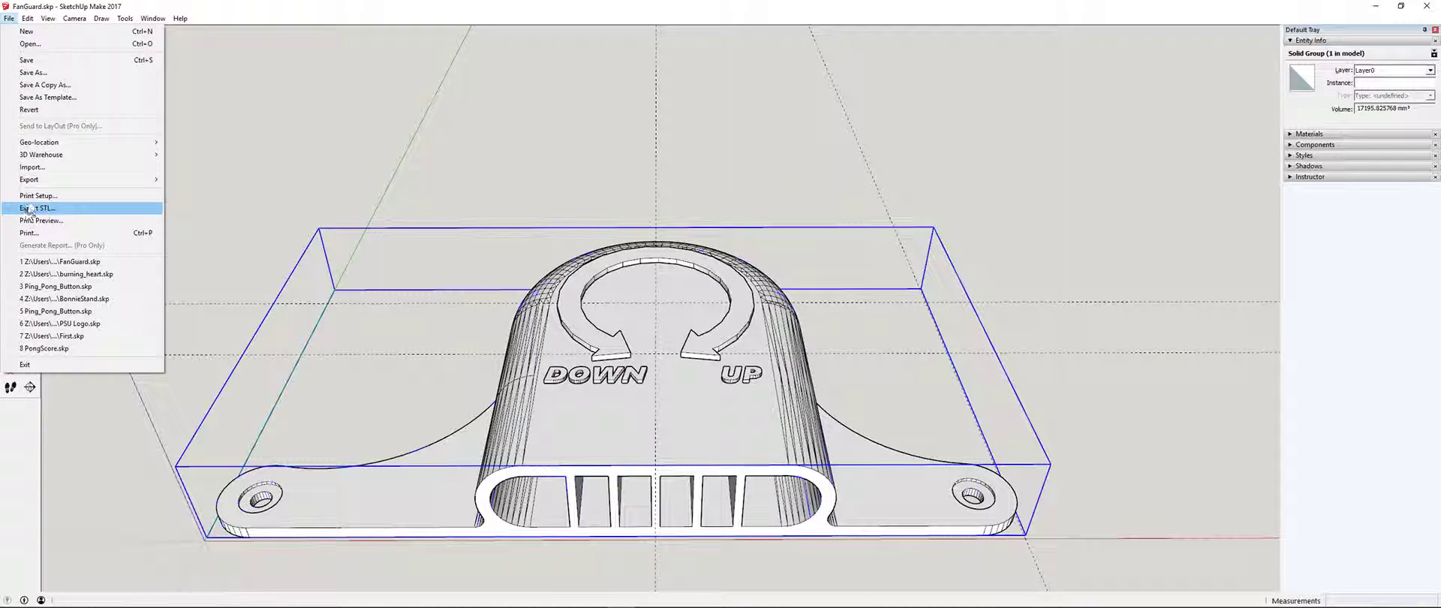
left_click(32, 166)
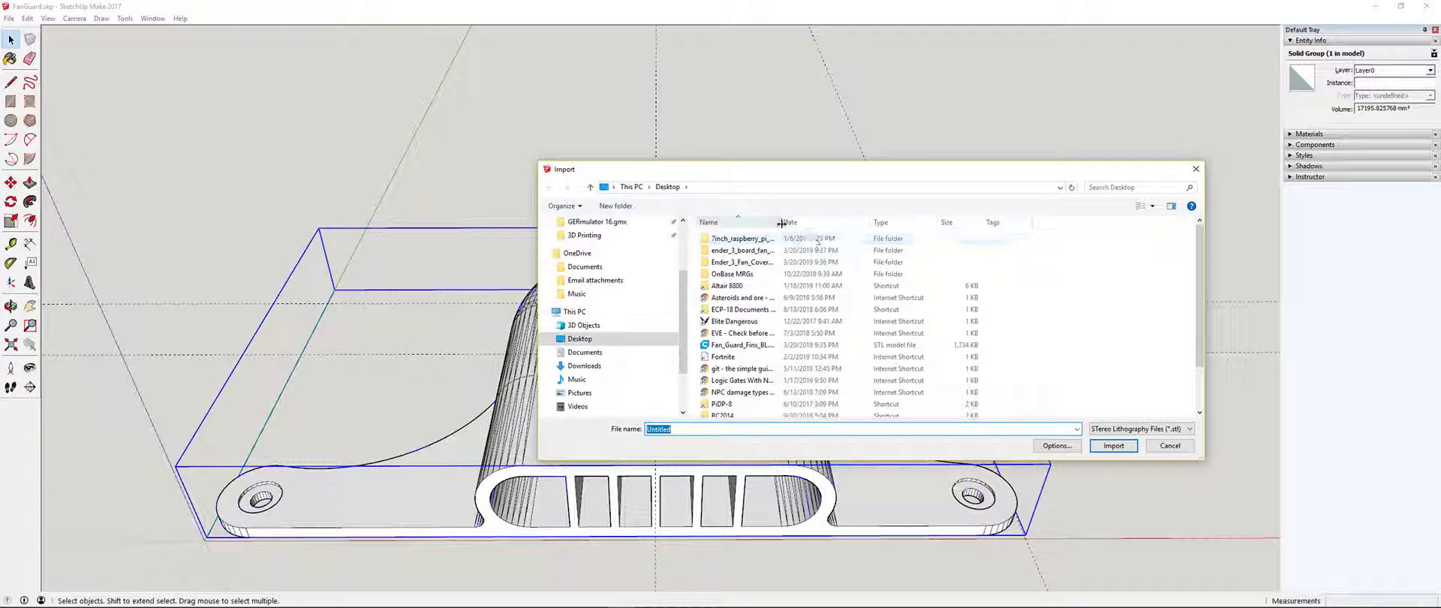
left_click_drag(781, 222, 877, 237)
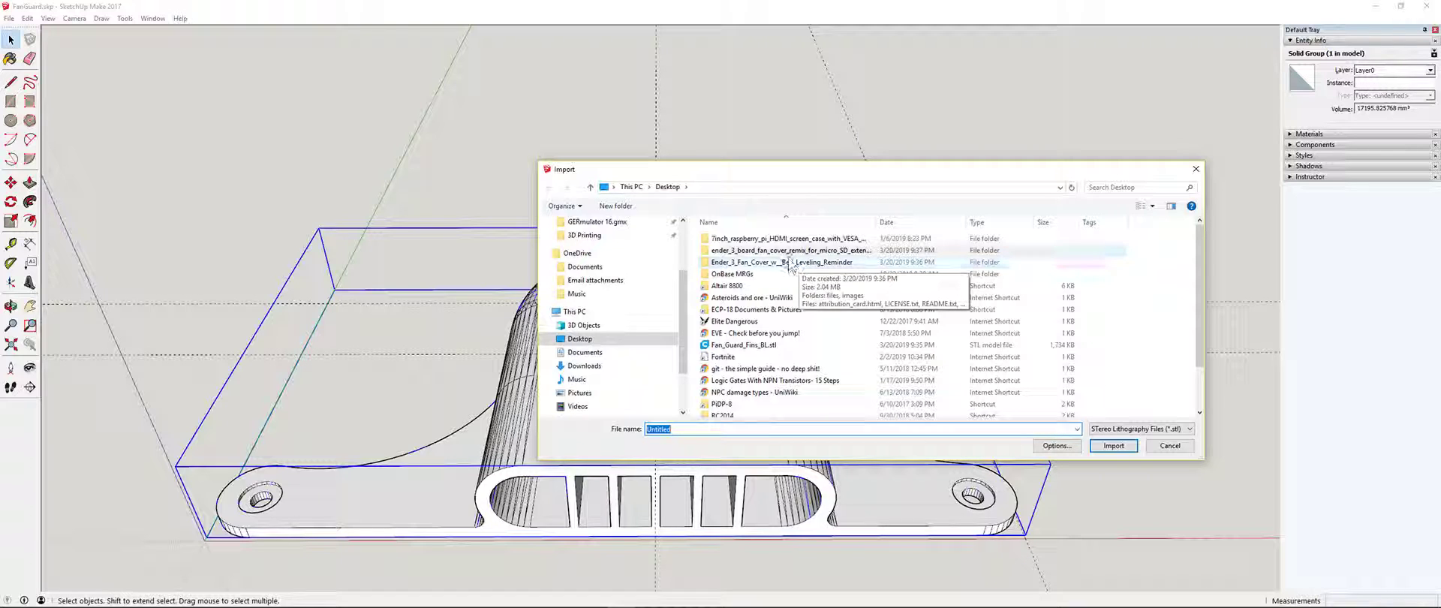
double_click(728, 250)
left_click(722, 246)
double_click(718, 238)
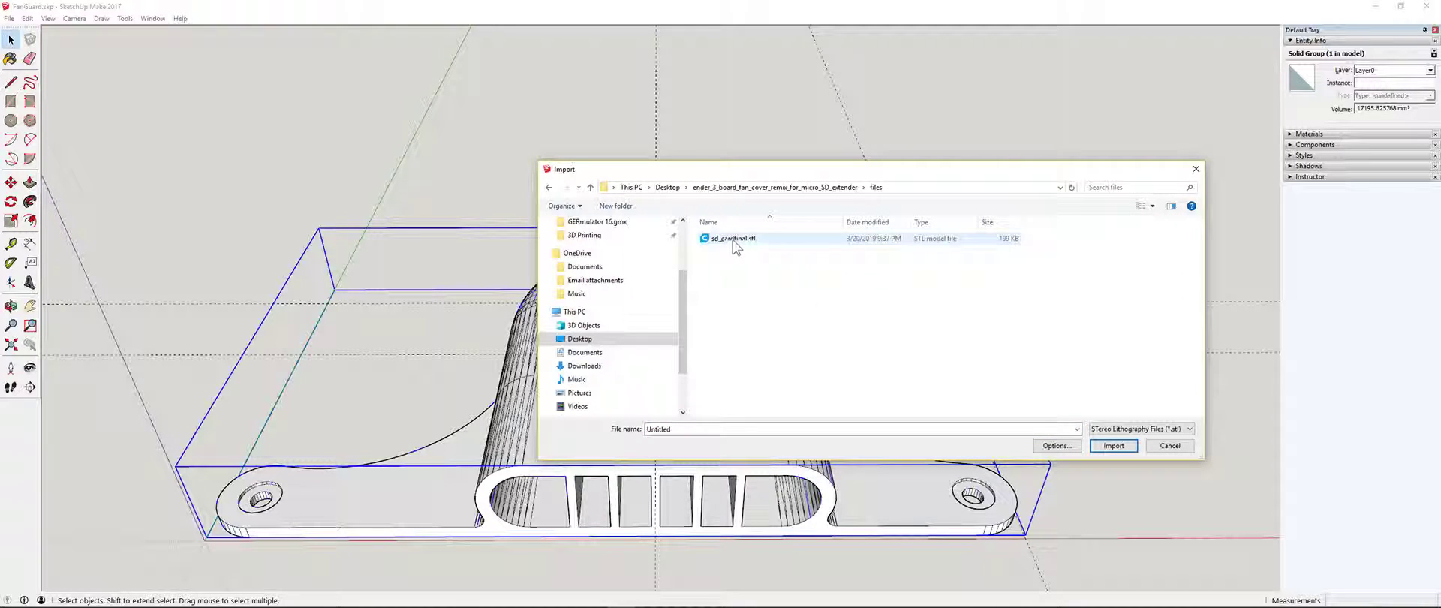
double_click(720, 240)
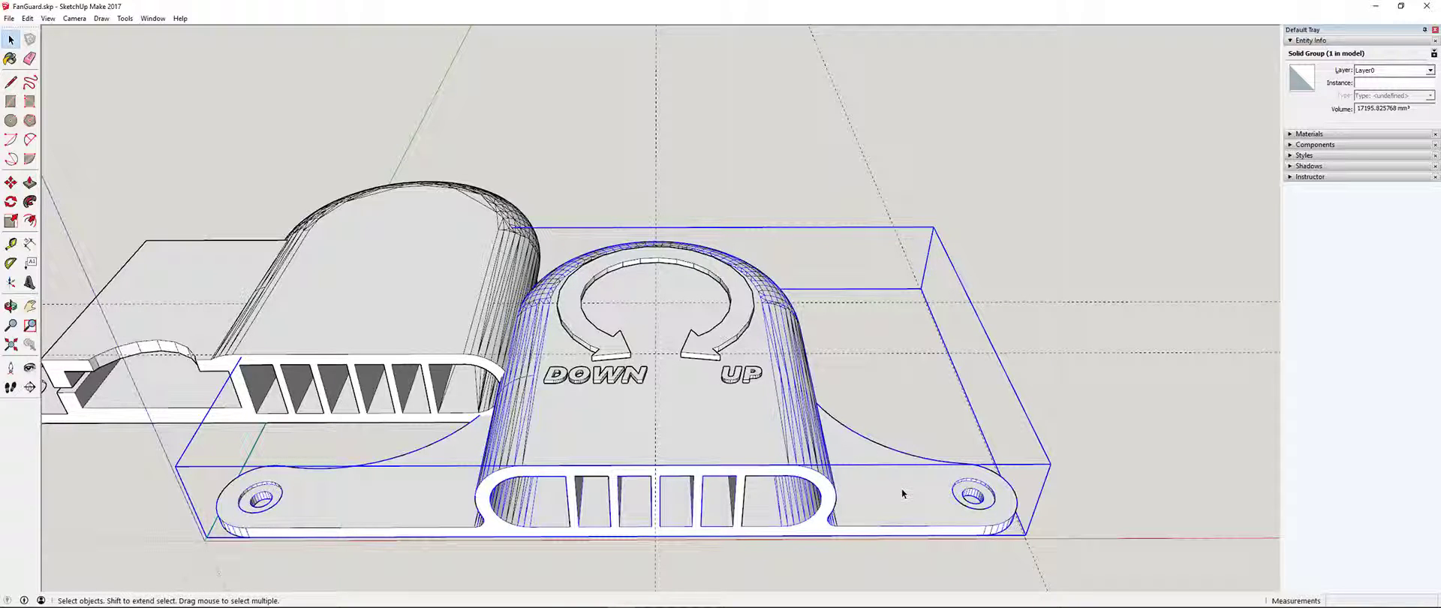
- Delete the fan guard bodies in front of the newly imported SD extender fan cover
key("ctrl+t")
left_click(901, 511)
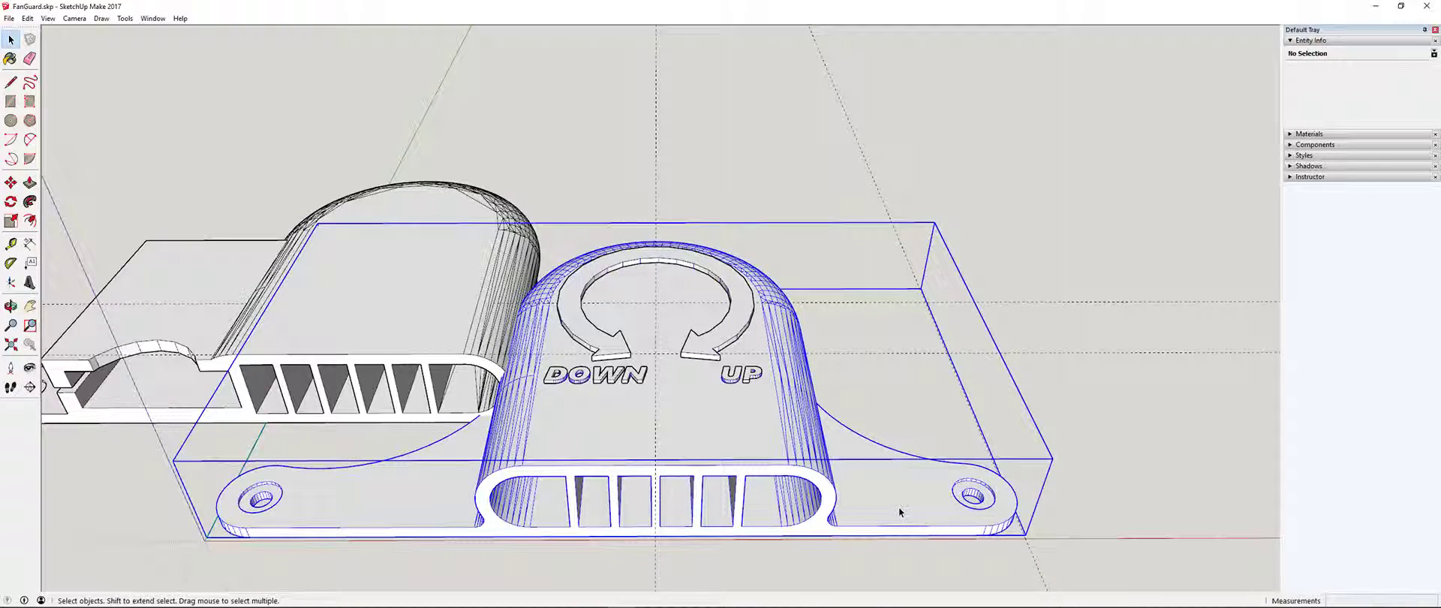
key("Delete")
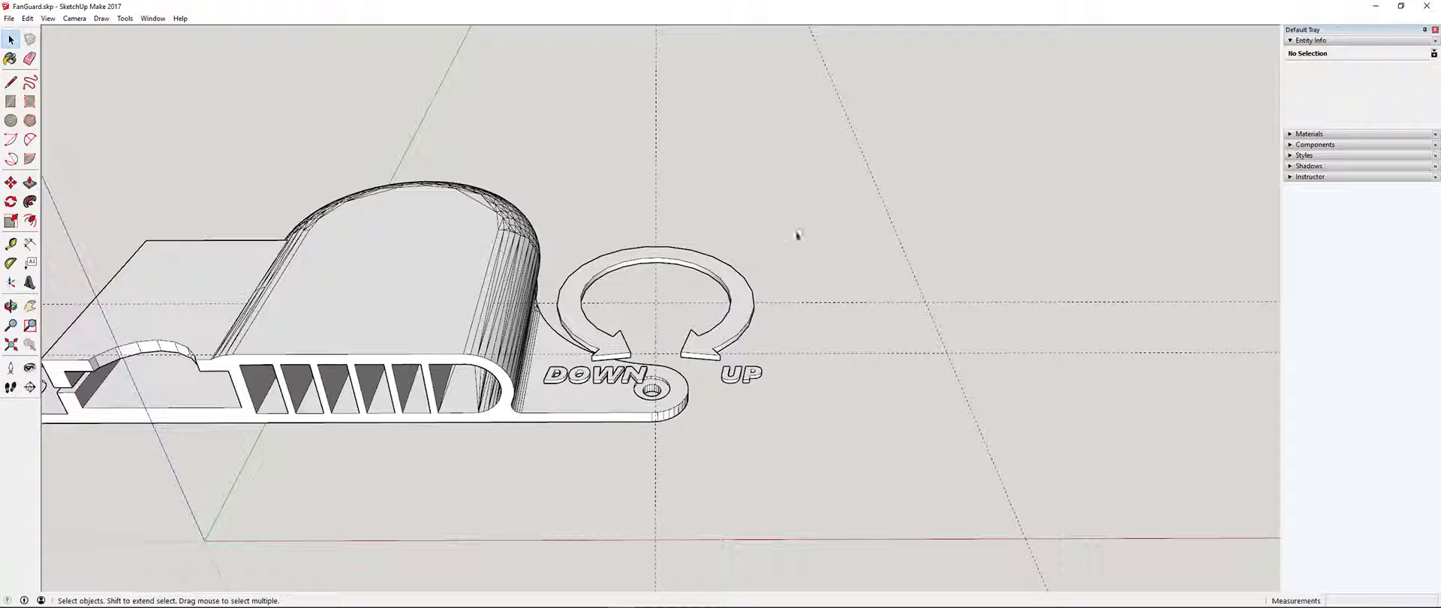
- Select the curved double arrow together with the DOWN and UP lettering and delete them
double_click(747, 307)
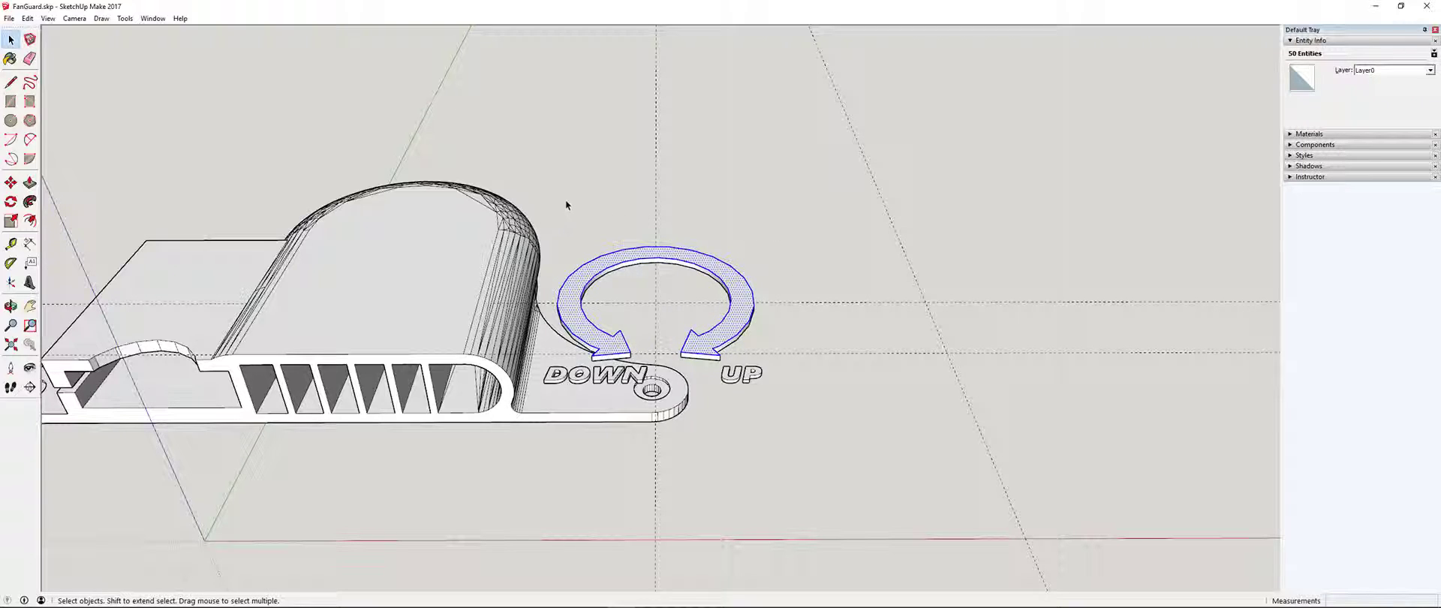
left_click_drag(555, 193, 810, 468)
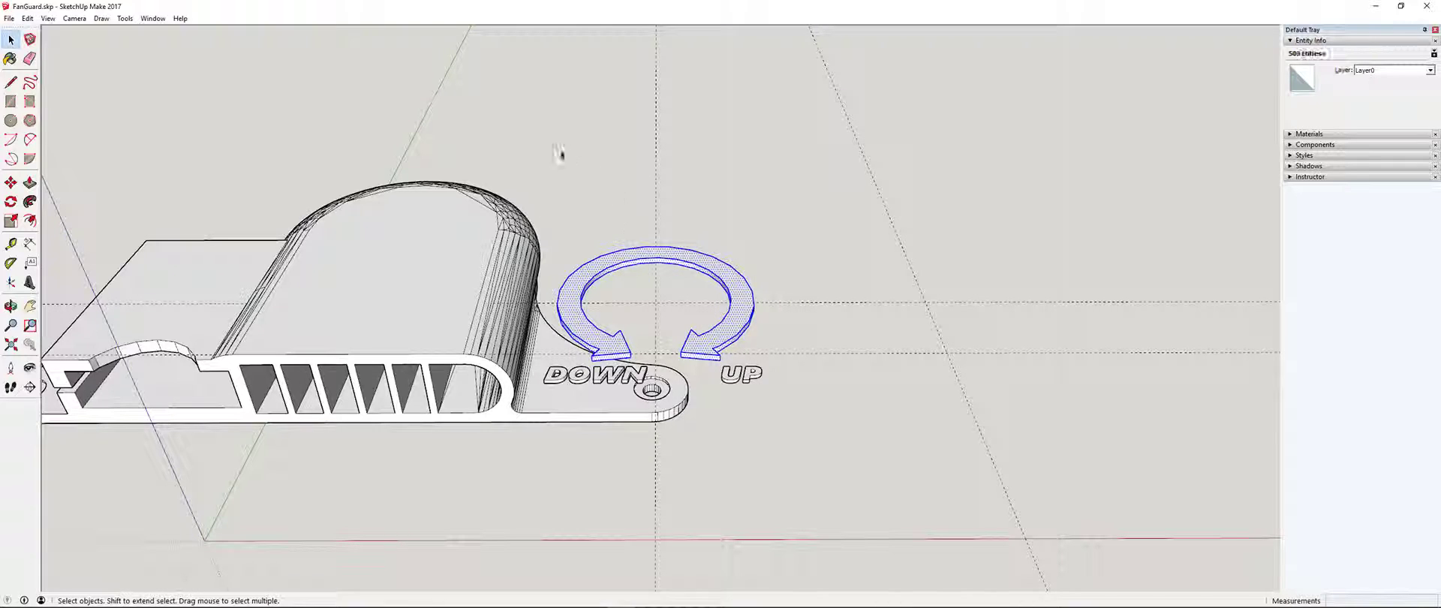
left_click_drag(508, 148, 823, 484)
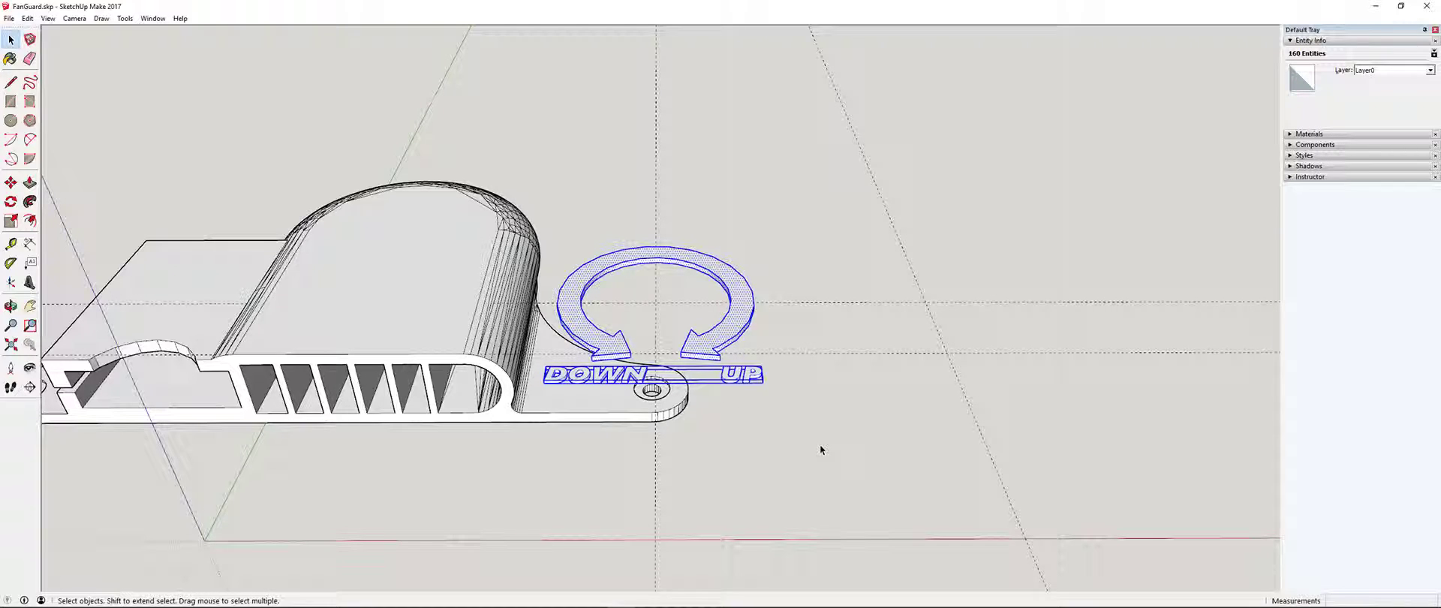
key("Delete")
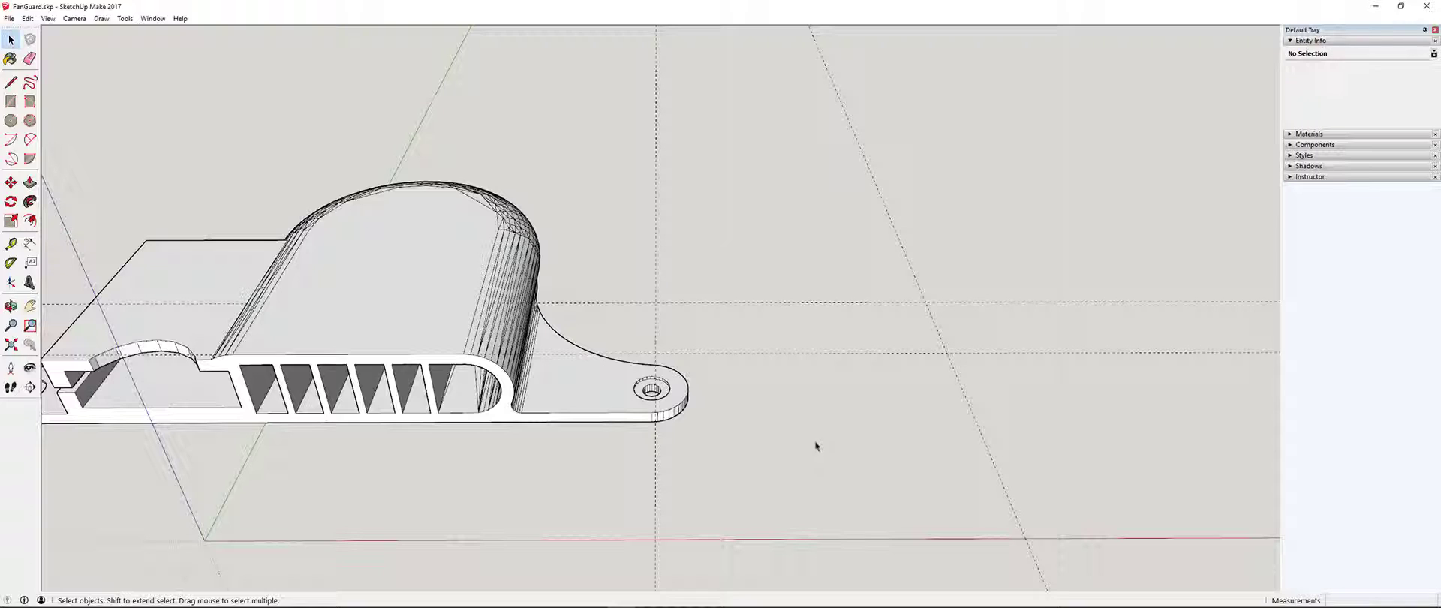
- Move the imported SD extender fan cover to the positive red-axis side of the origin and inspect its vented front
left_click(370, 293)
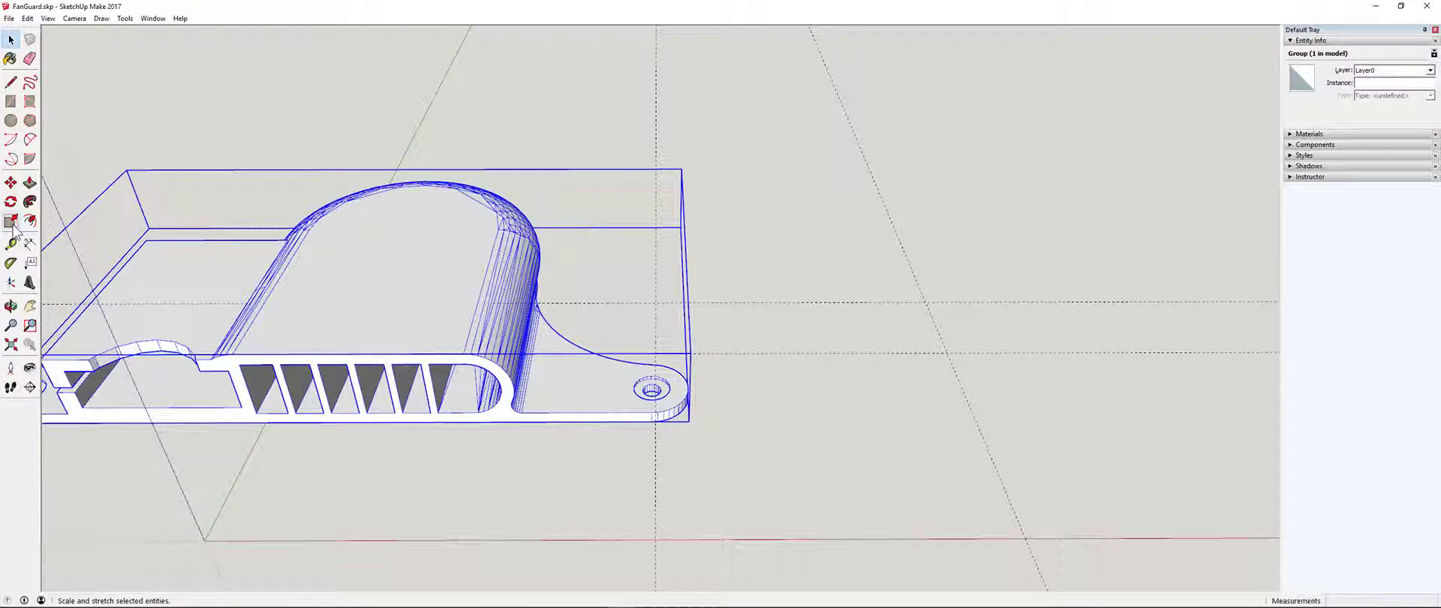
left_click(11, 182)
left_click(333, 301)
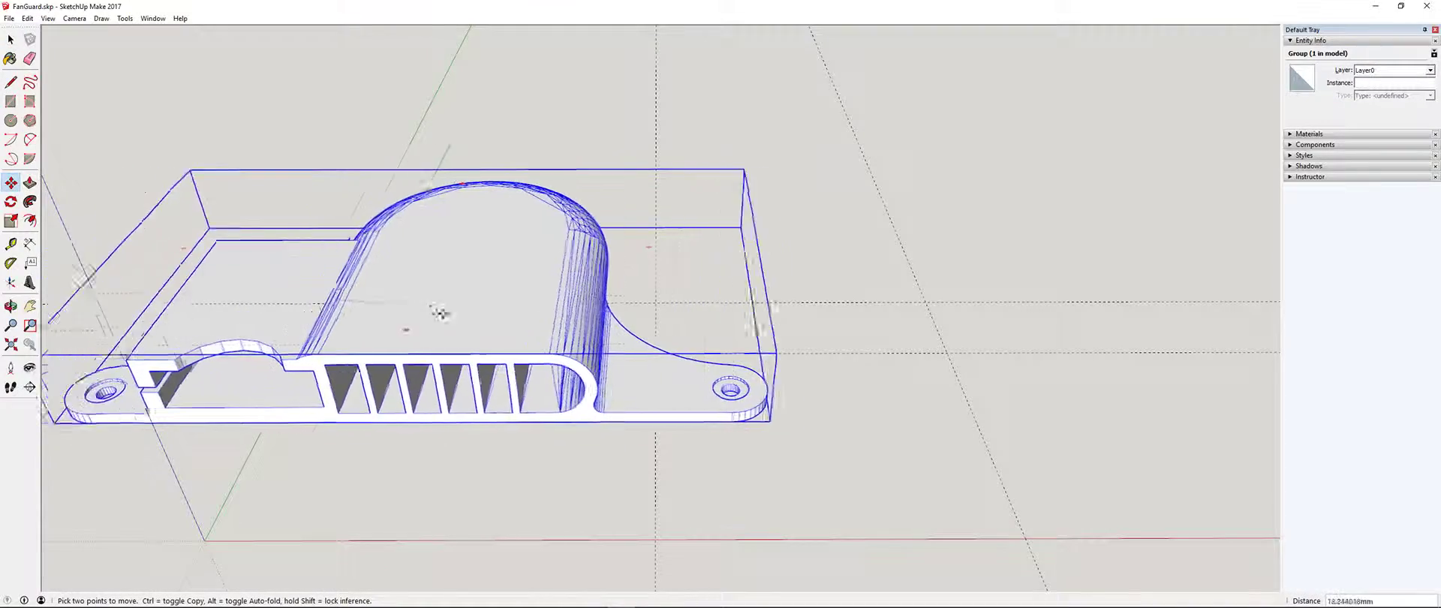
left_click(643, 344)
middle_click_drag(329, 531, 351, 376)
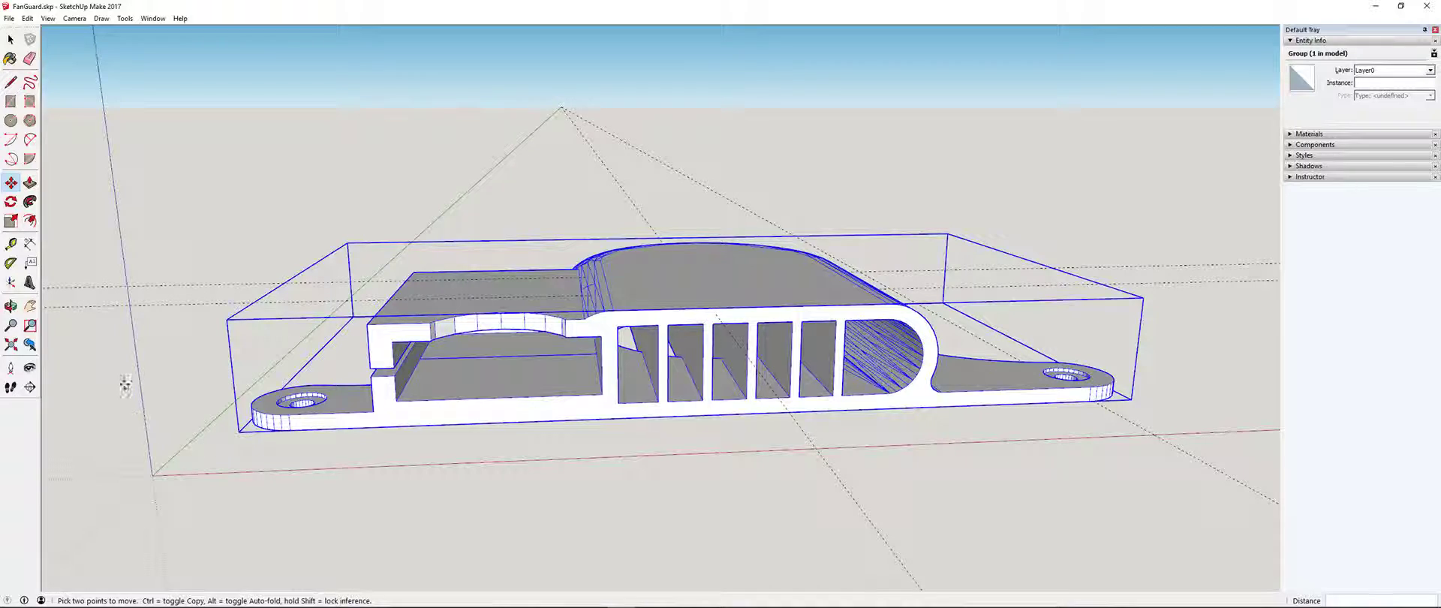
- Move the fan cover so the lower front corner of its bounding box sits on the origin, and show the model from the top
left_click(11, 183)
left_click(239, 432)
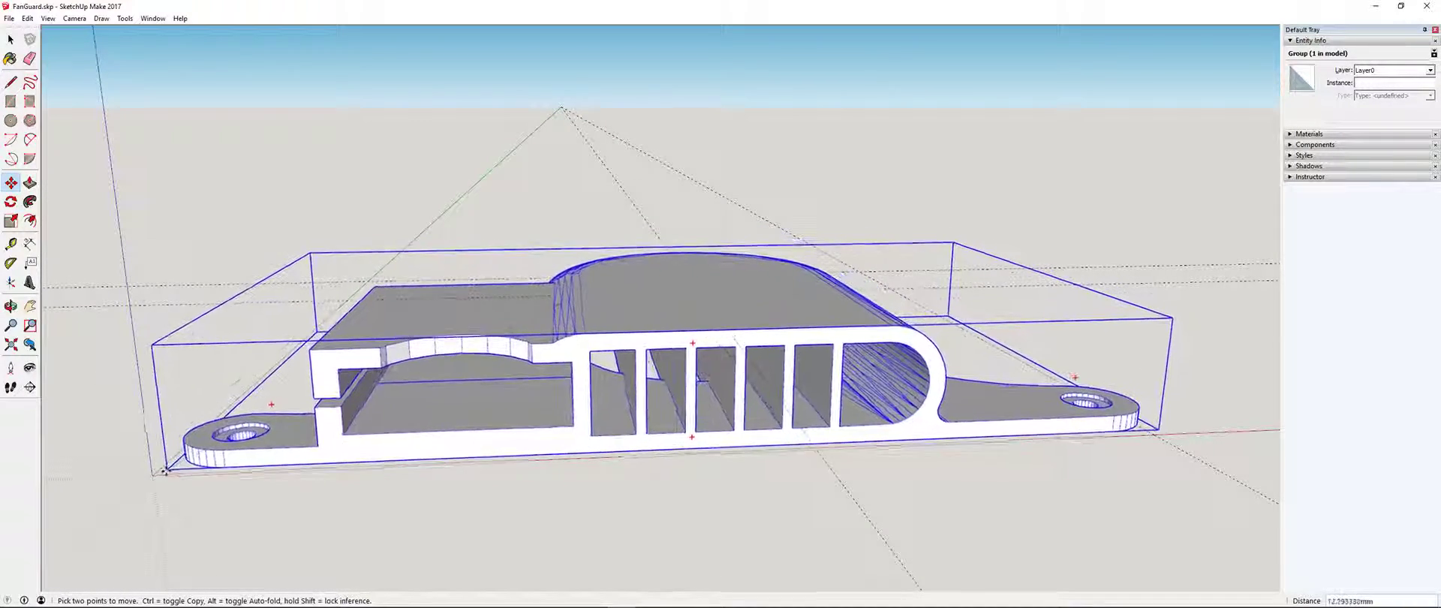
left_click(151, 476)
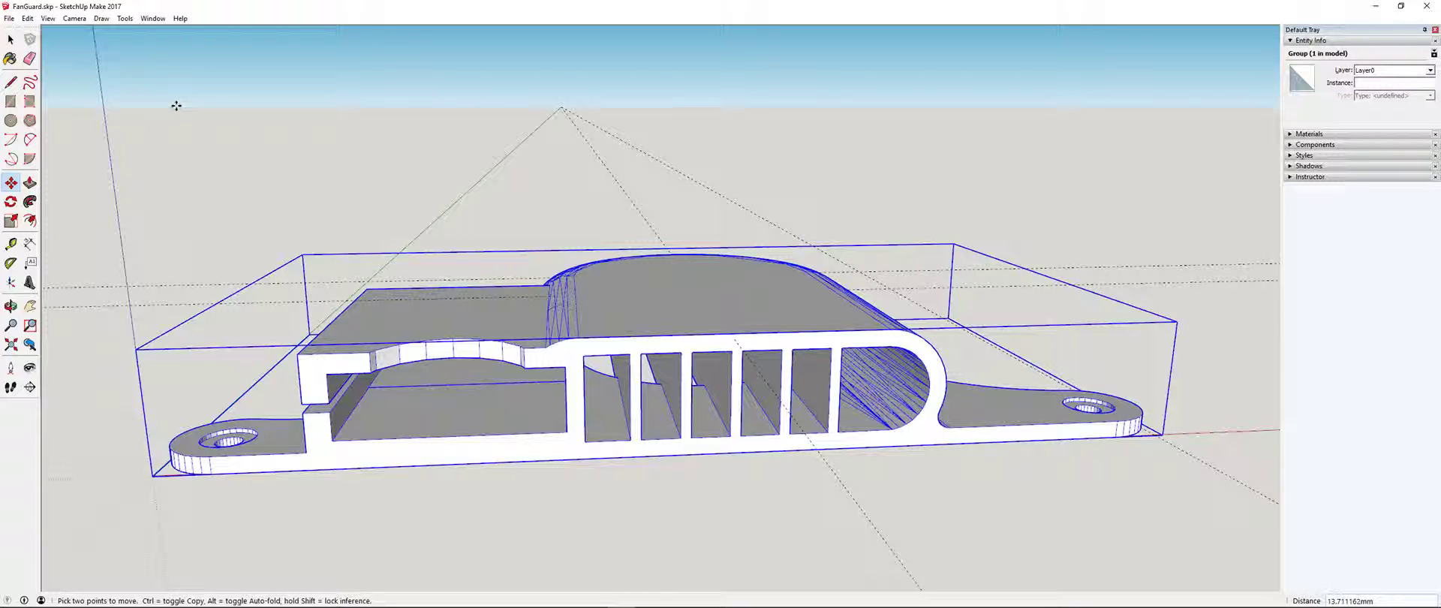
left_click(74, 19)
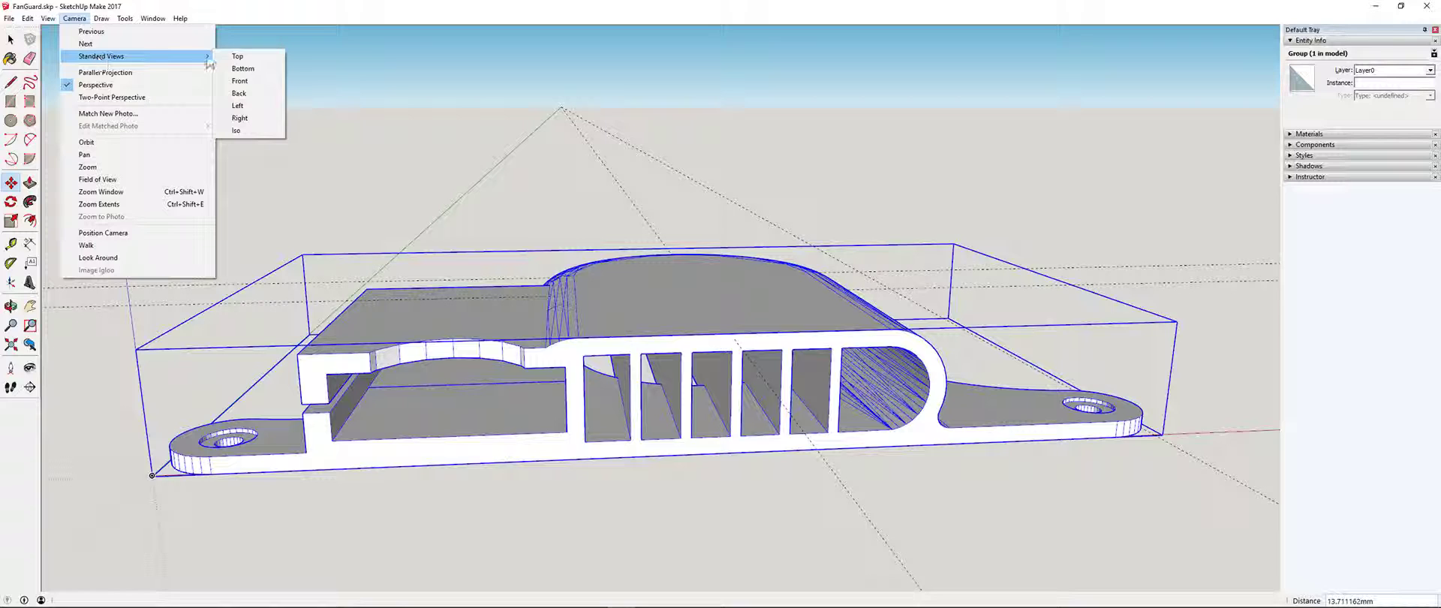
left_click(237, 56)
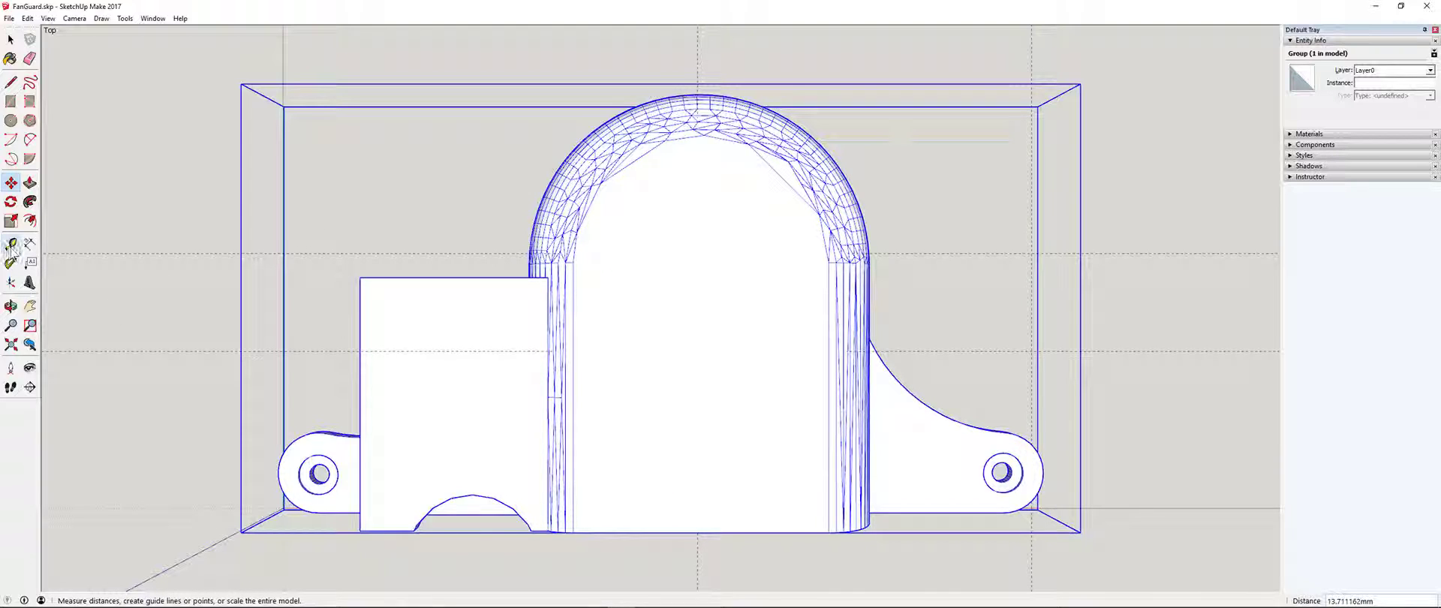
- Add a guide line parallel to the red axis across the cover where its rounded end meets the straight sides
left_click(12, 246)
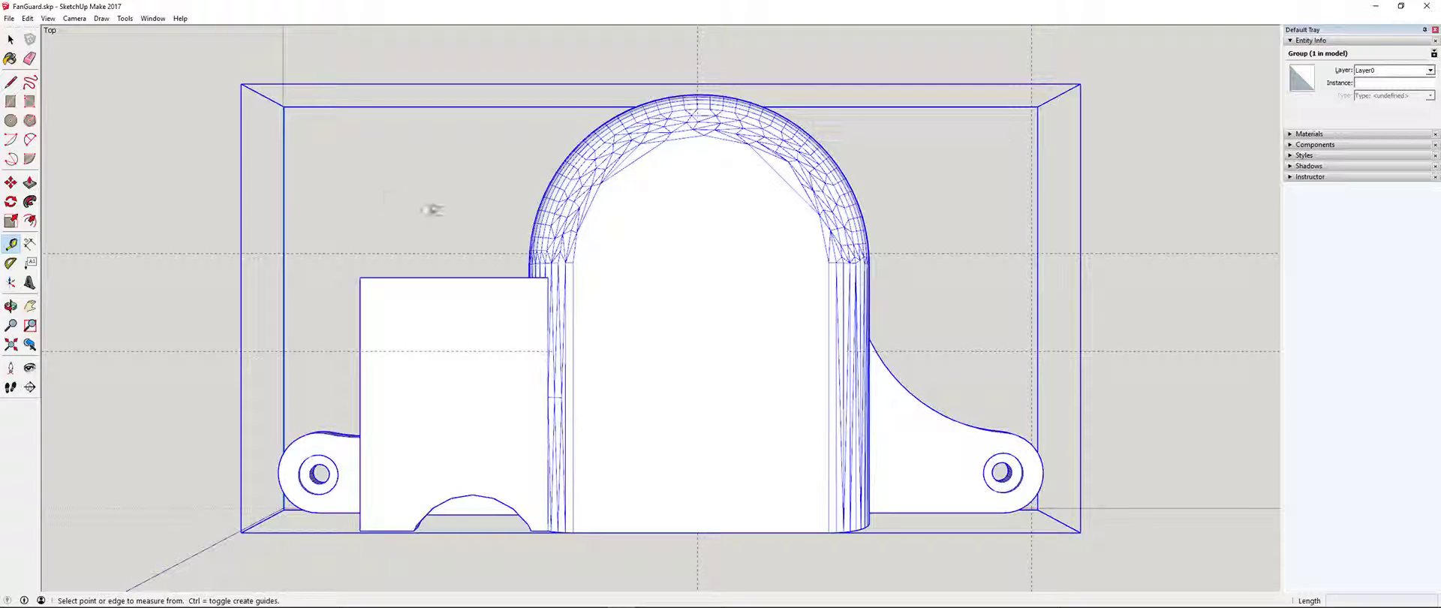
left_click(283, 201)
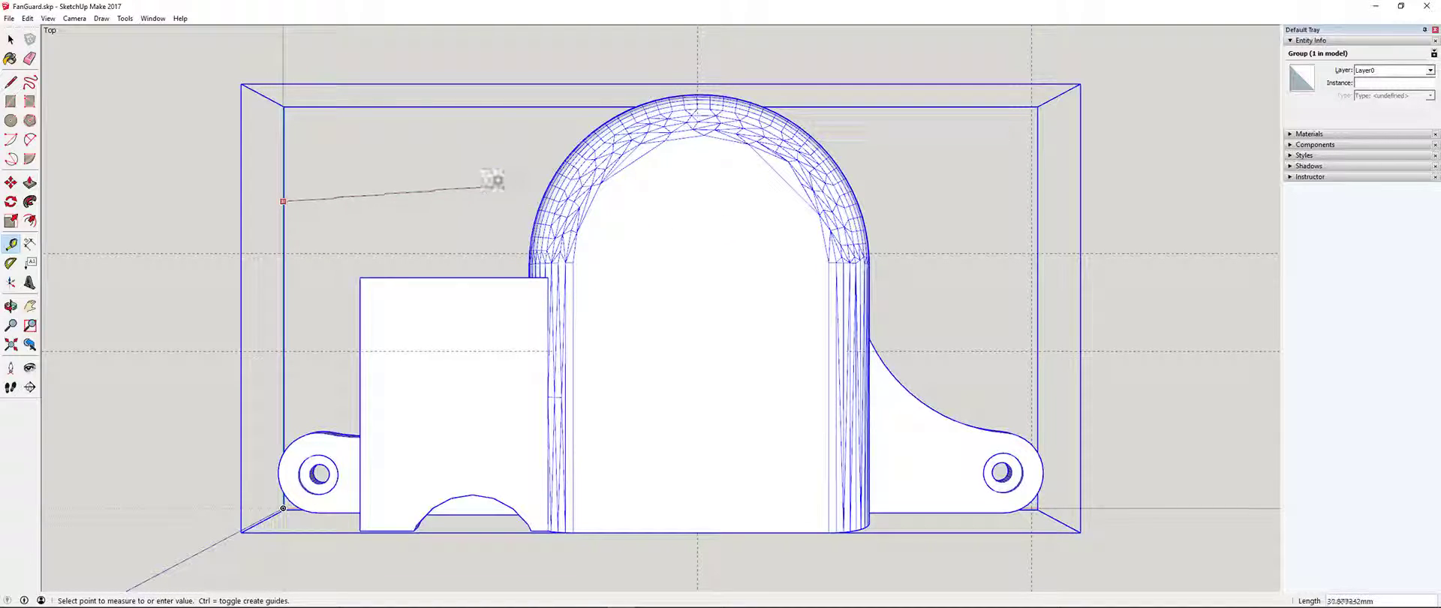
left_click(285, 200)
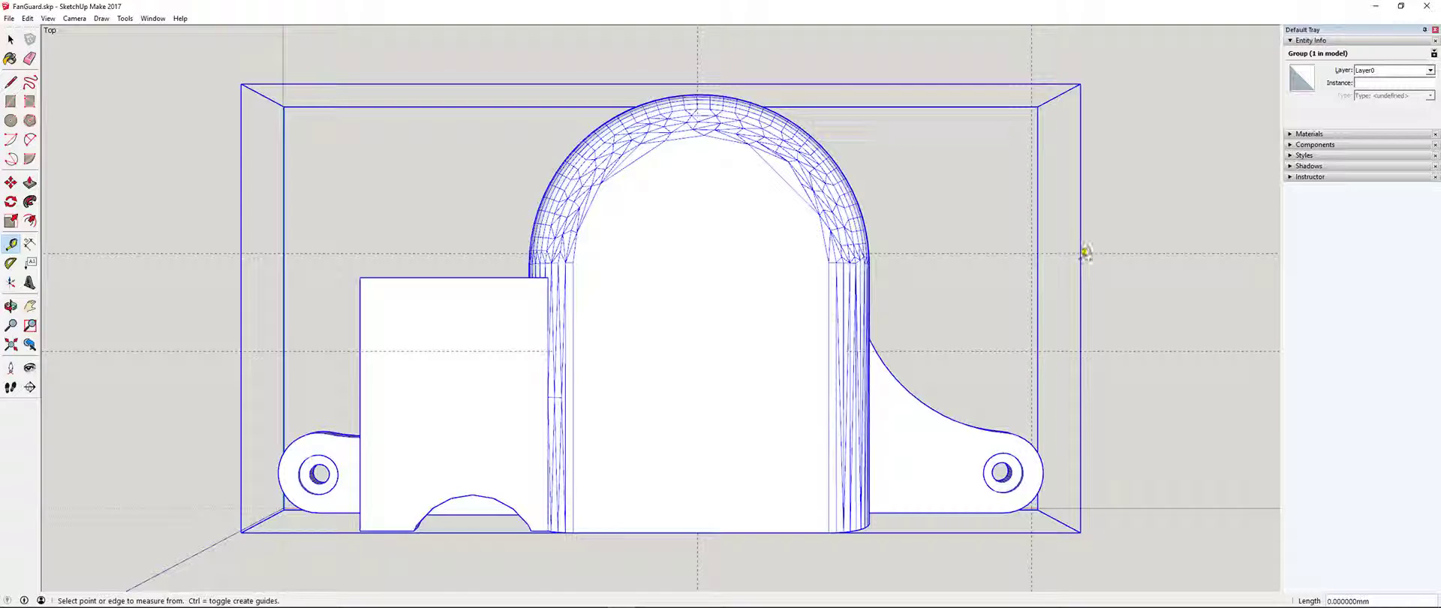
left_click(1080, 253)
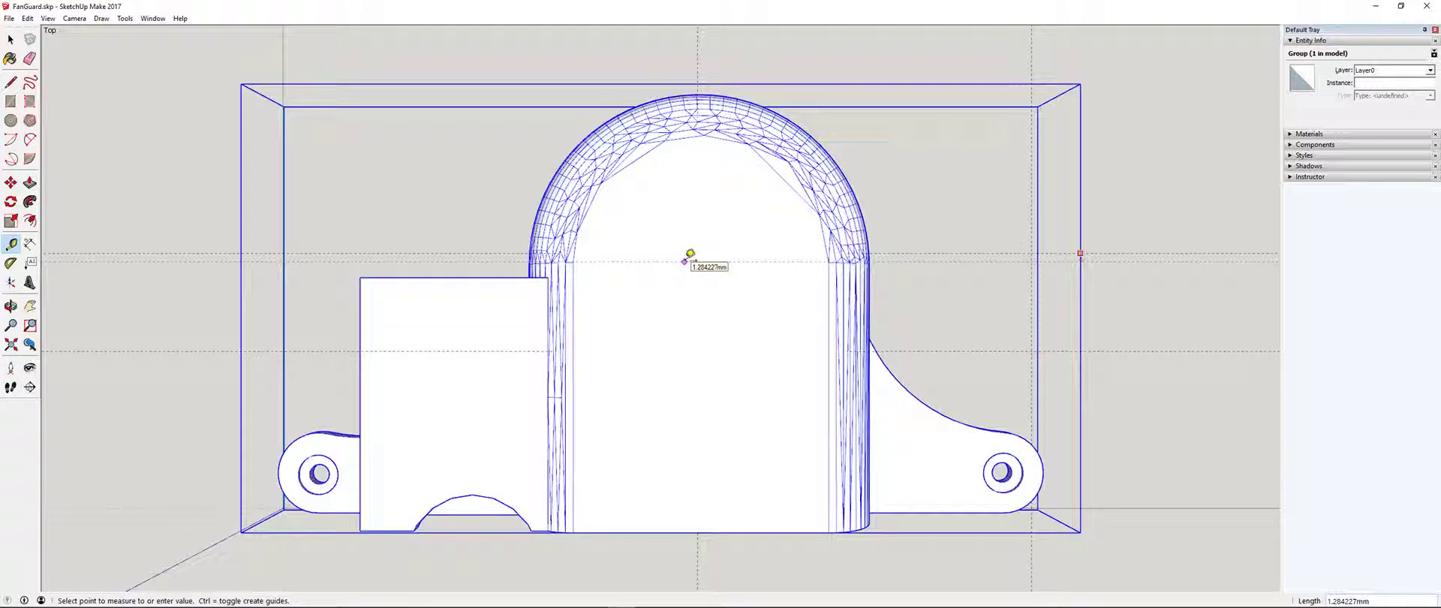
left_click(690, 256)
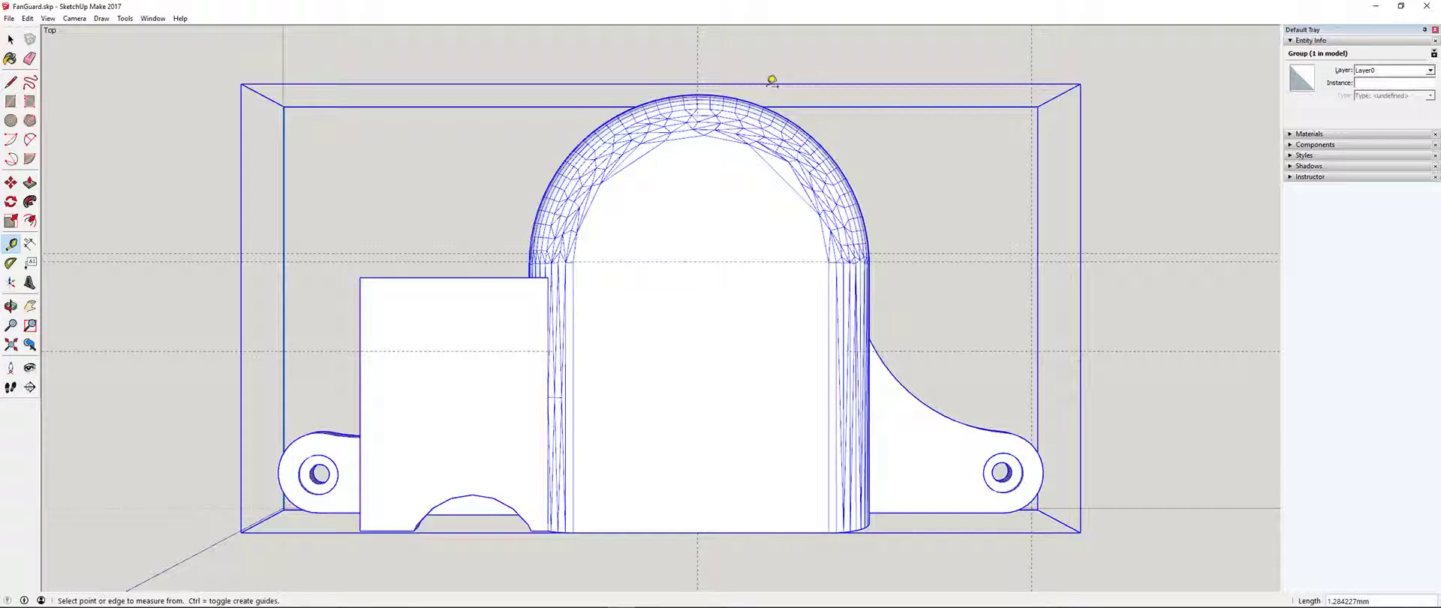
- Try to place a guide through the arch's centre parallel to the green axis and start a circle at the guide crossing
left_click(1080, 107)
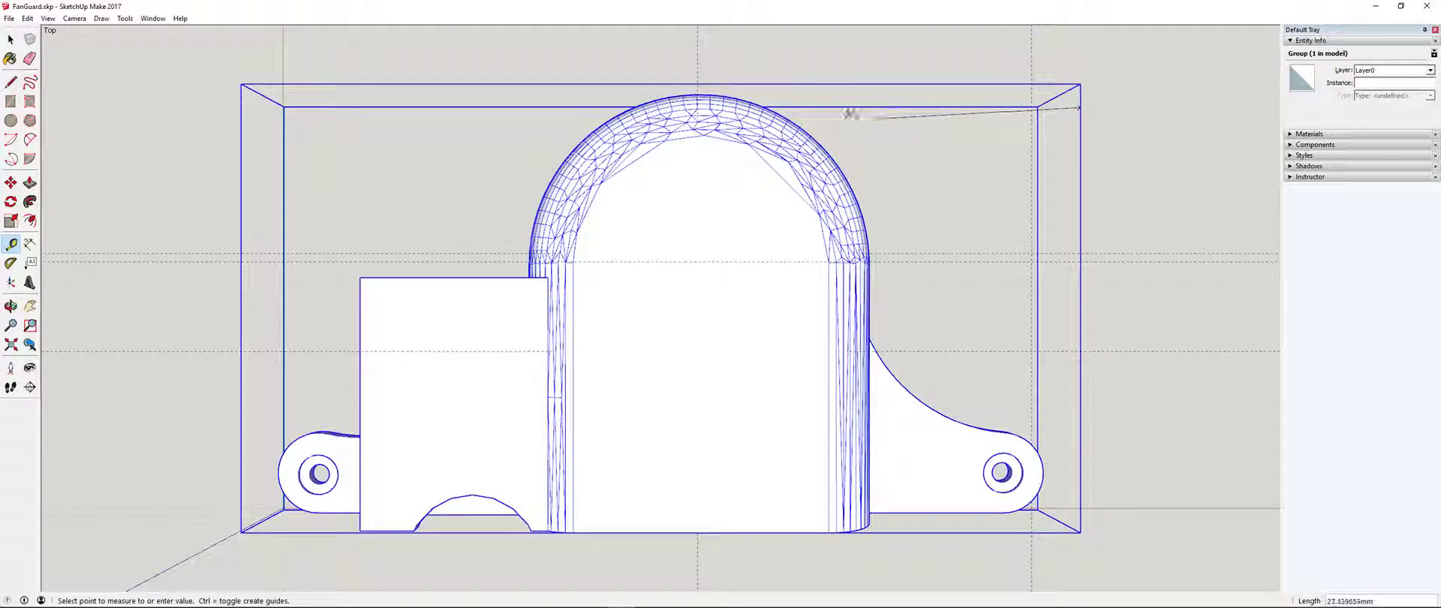
left_click(1081, 105)
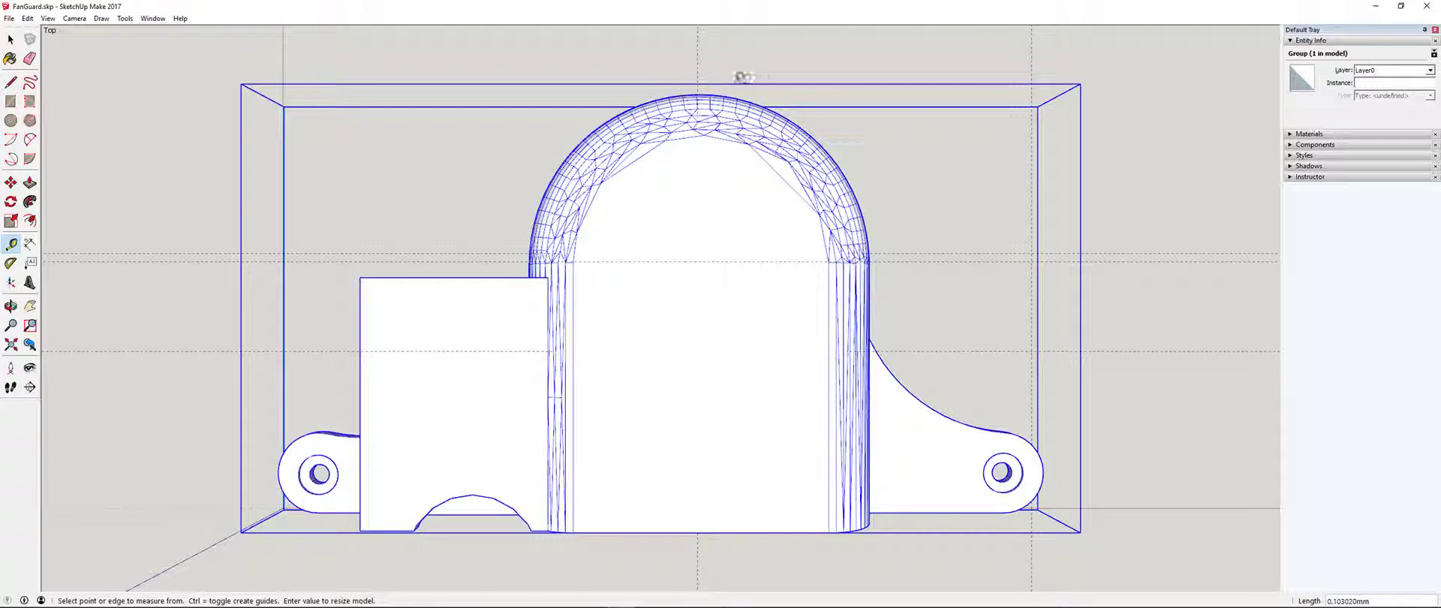
left_click(739, 81)
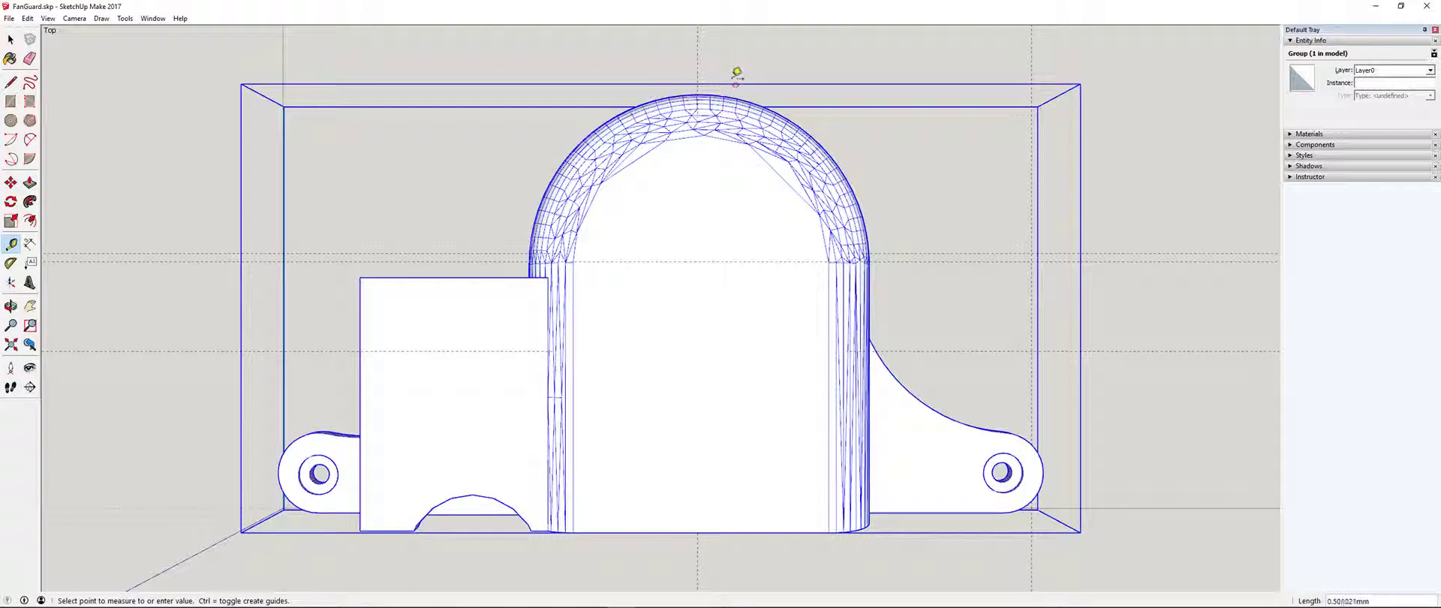
left_click(699, 75)
left_click(697, 83)
left_click(697, 188)
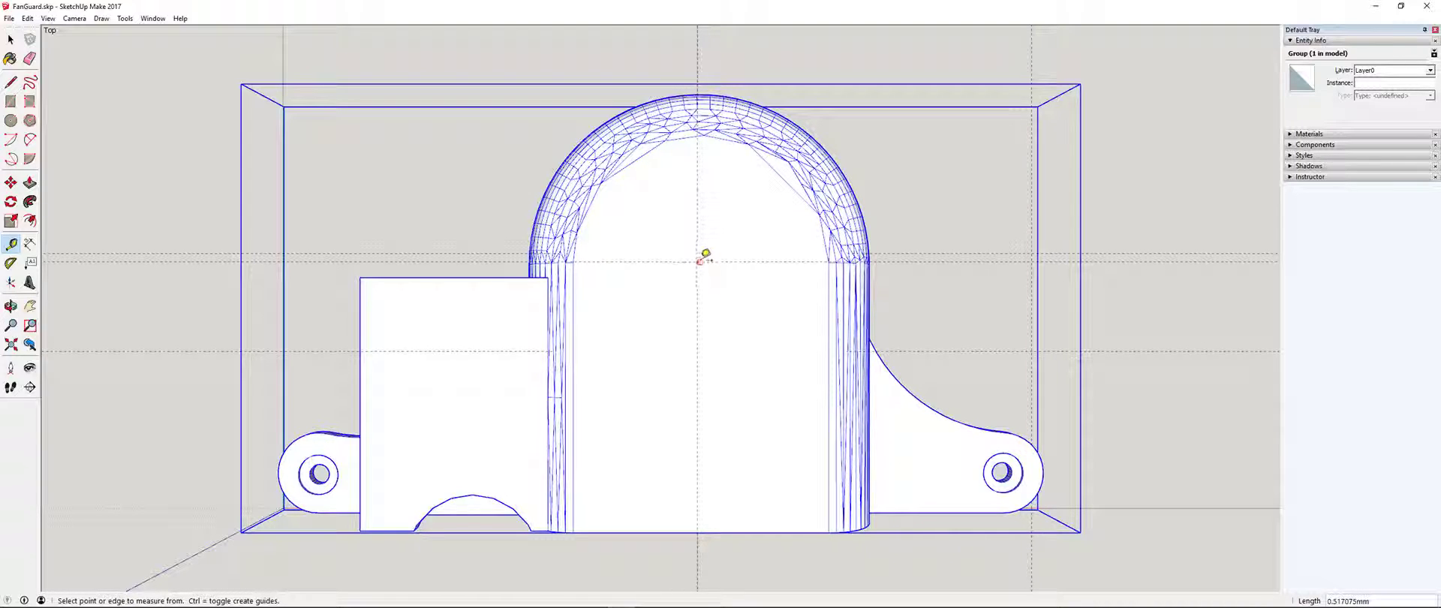
left_click(10, 120)
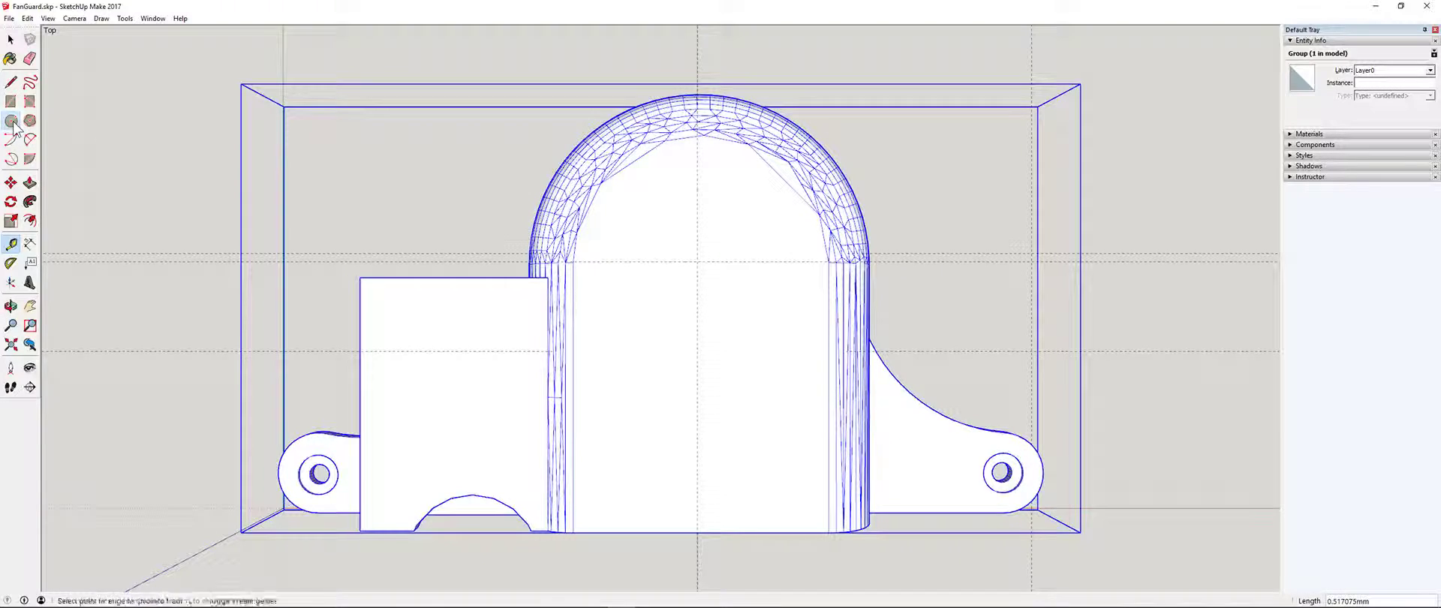
left_click(697, 262)
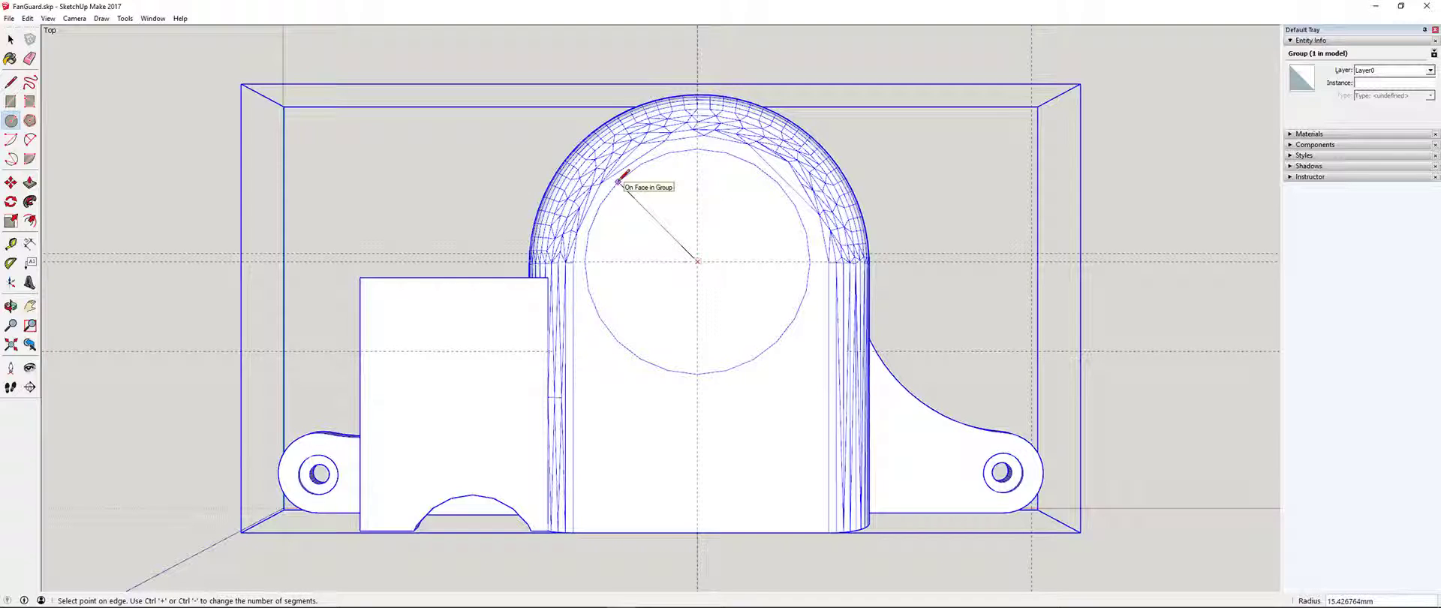
key("Escape")
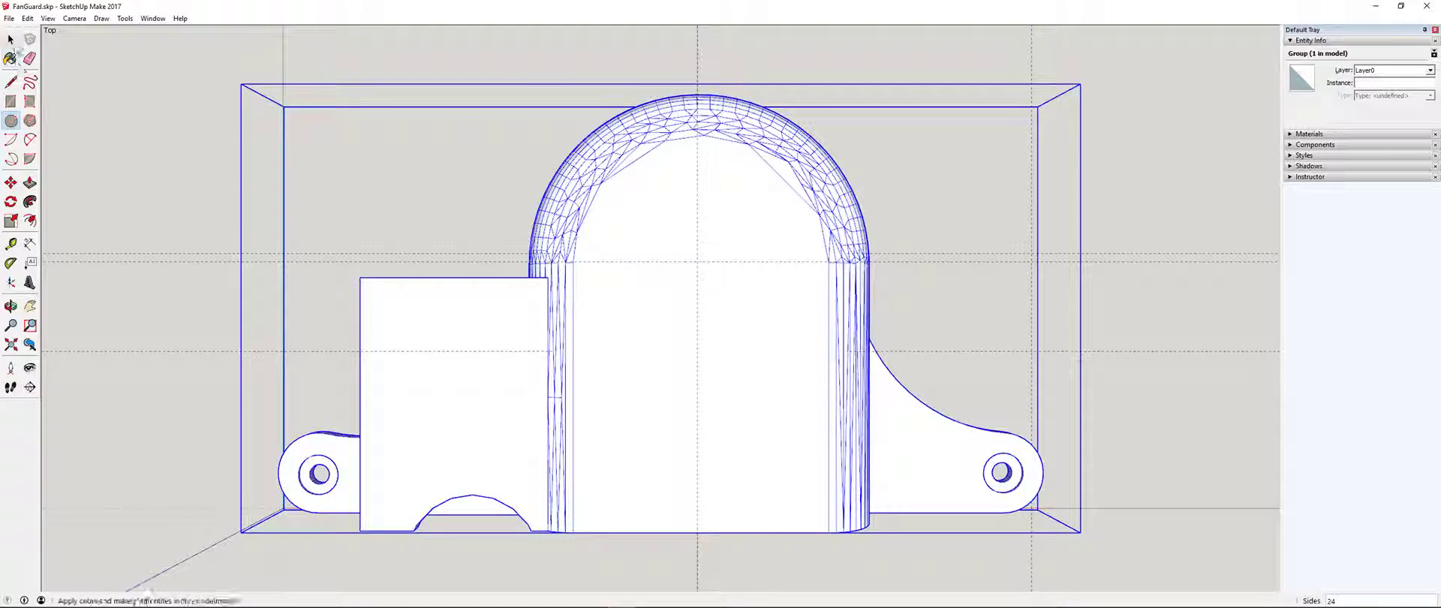
- Move the guide running through the arch's middle about 0.54 mm along the positive red axis
left_click(10, 40)
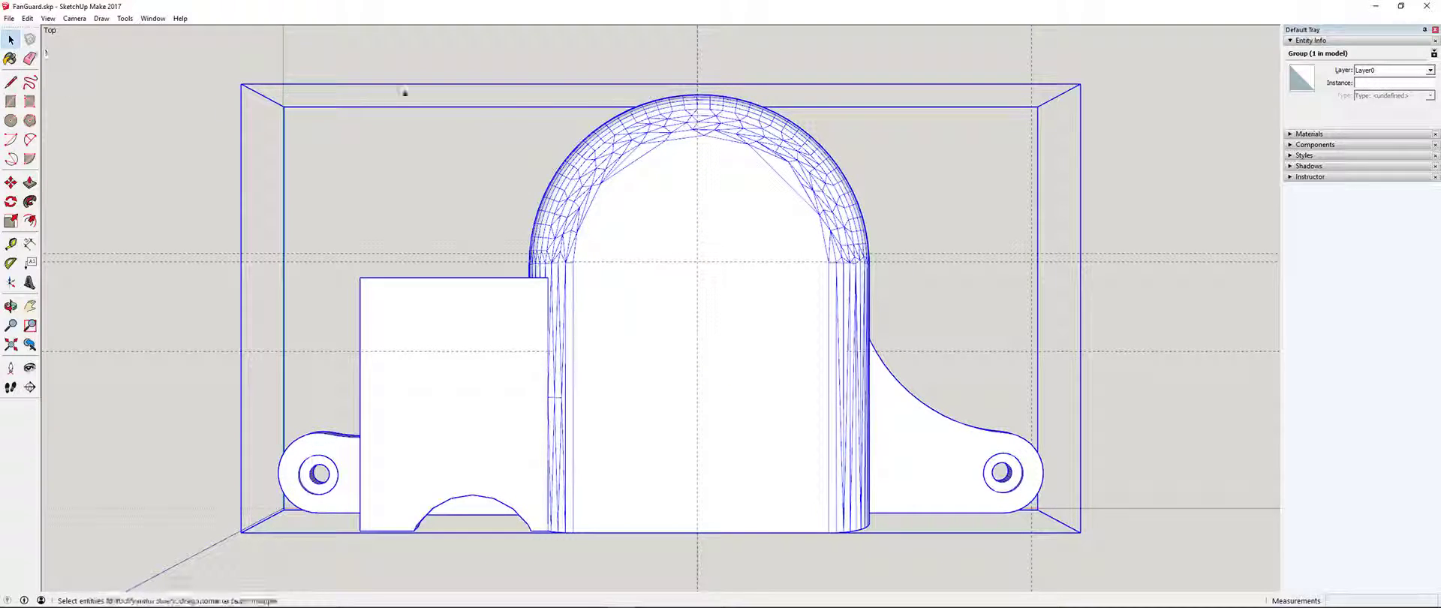
left_click(697, 68)
left_click(727, 199)
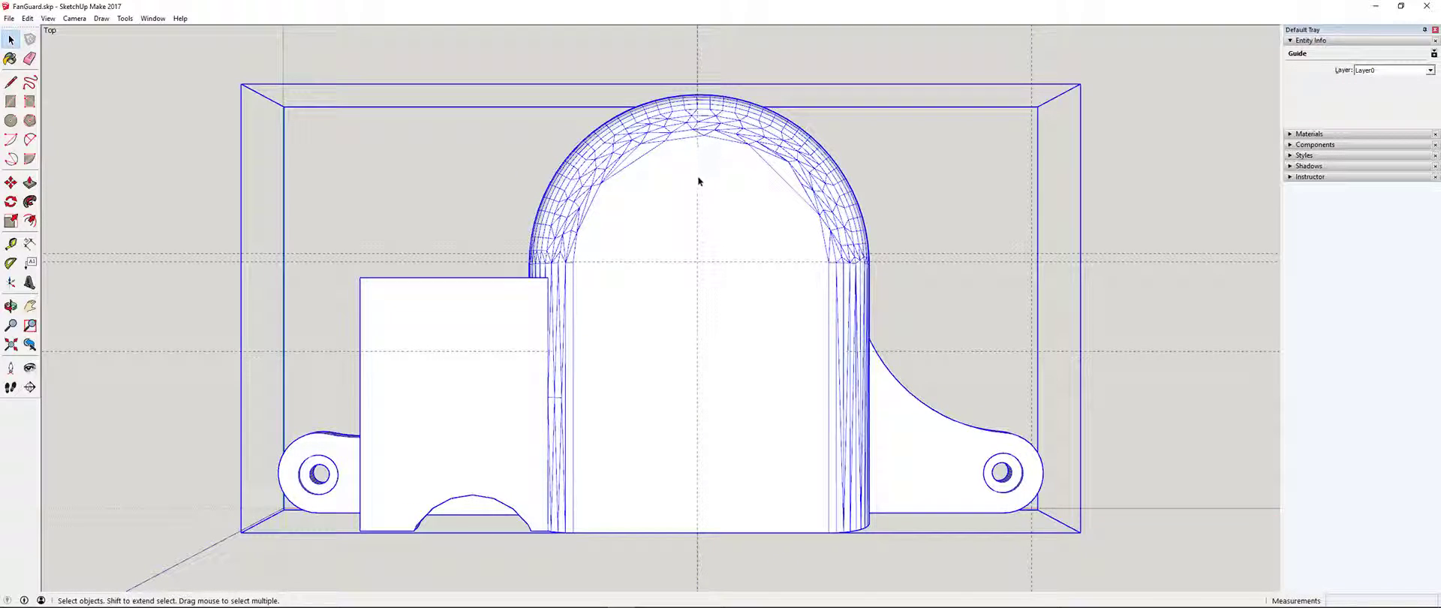
left_click(695, 61)
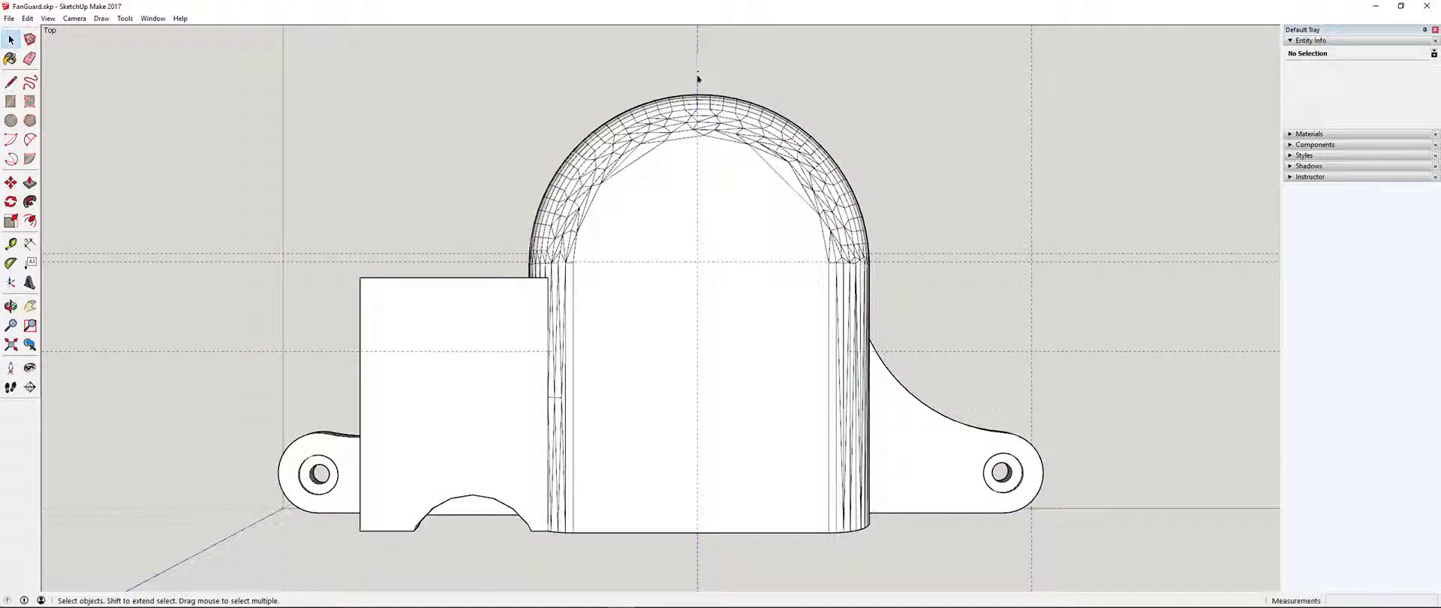
left_click(697, 77)
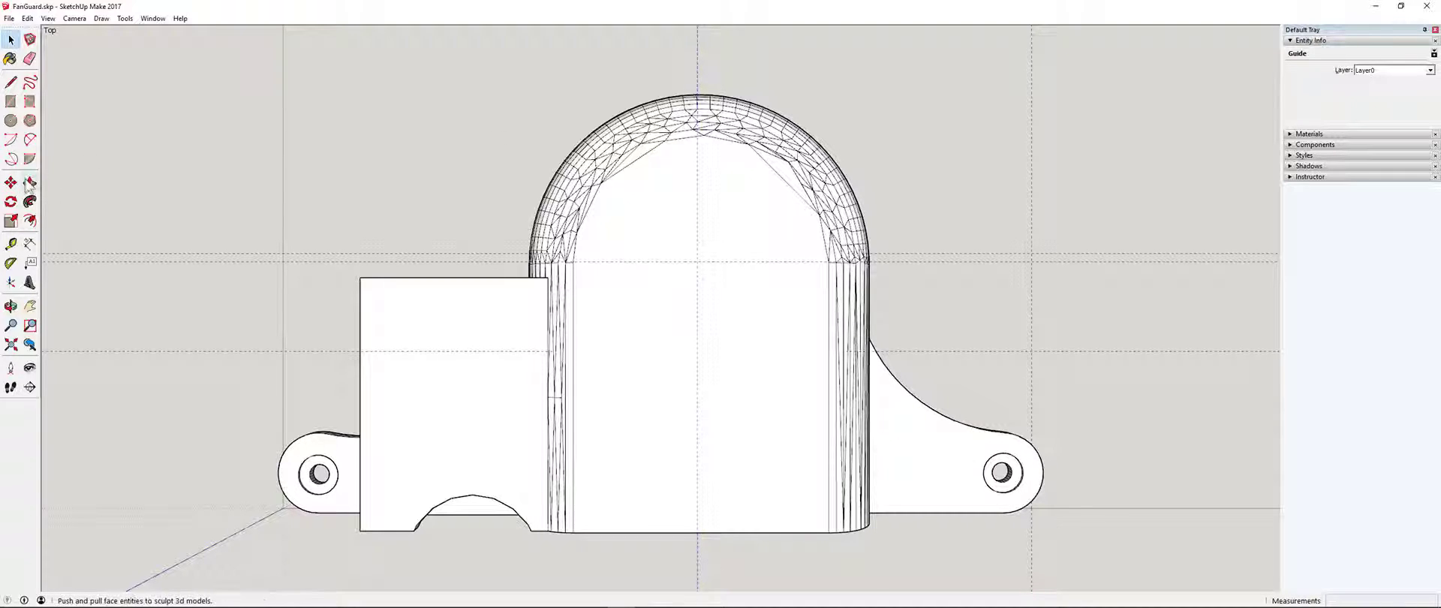
key("m")
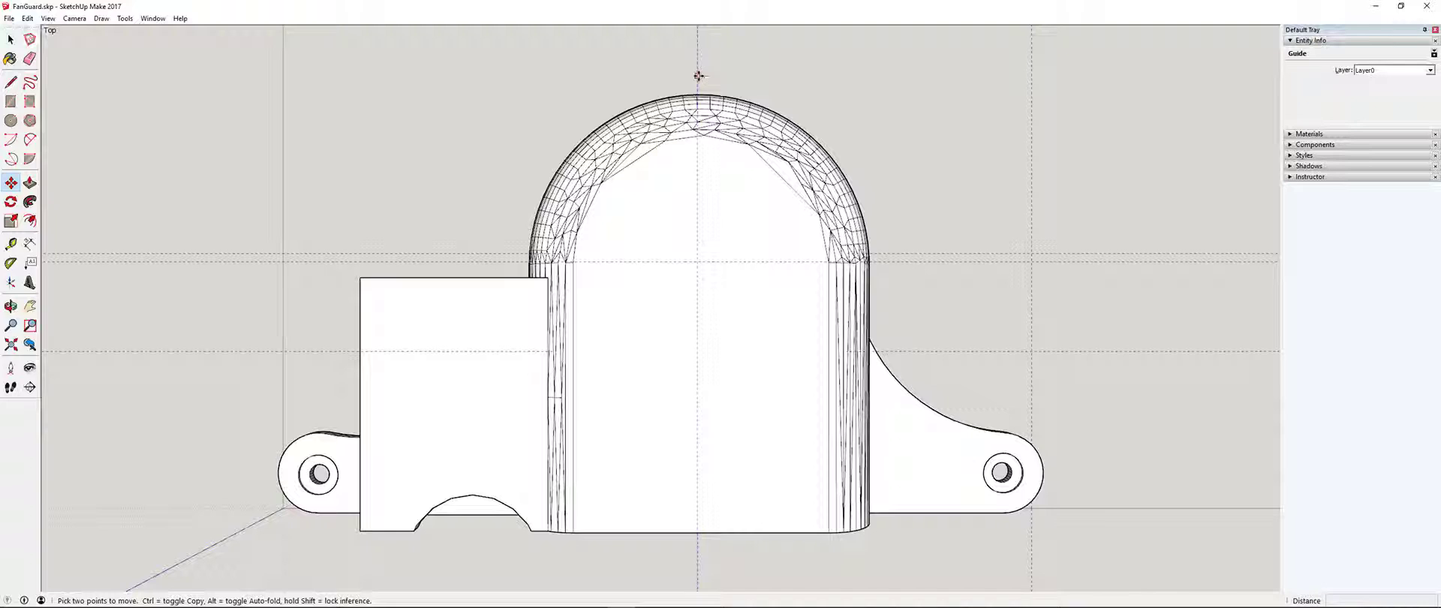
left_click(698, 76)
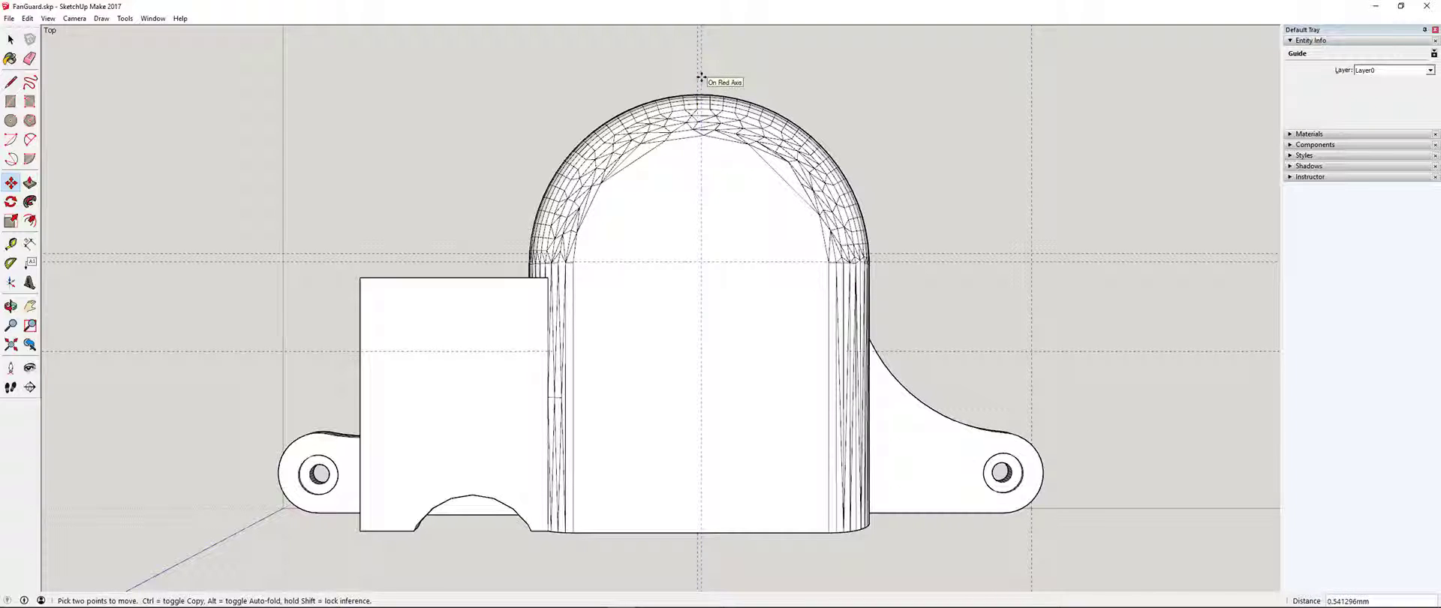
left_click(700, 77)
- Draw two concentric circles at the guide crossing on the cover's top face, with radii of about 15.87 mm and 10.97 mm
key("c")
left_click(700, 261)
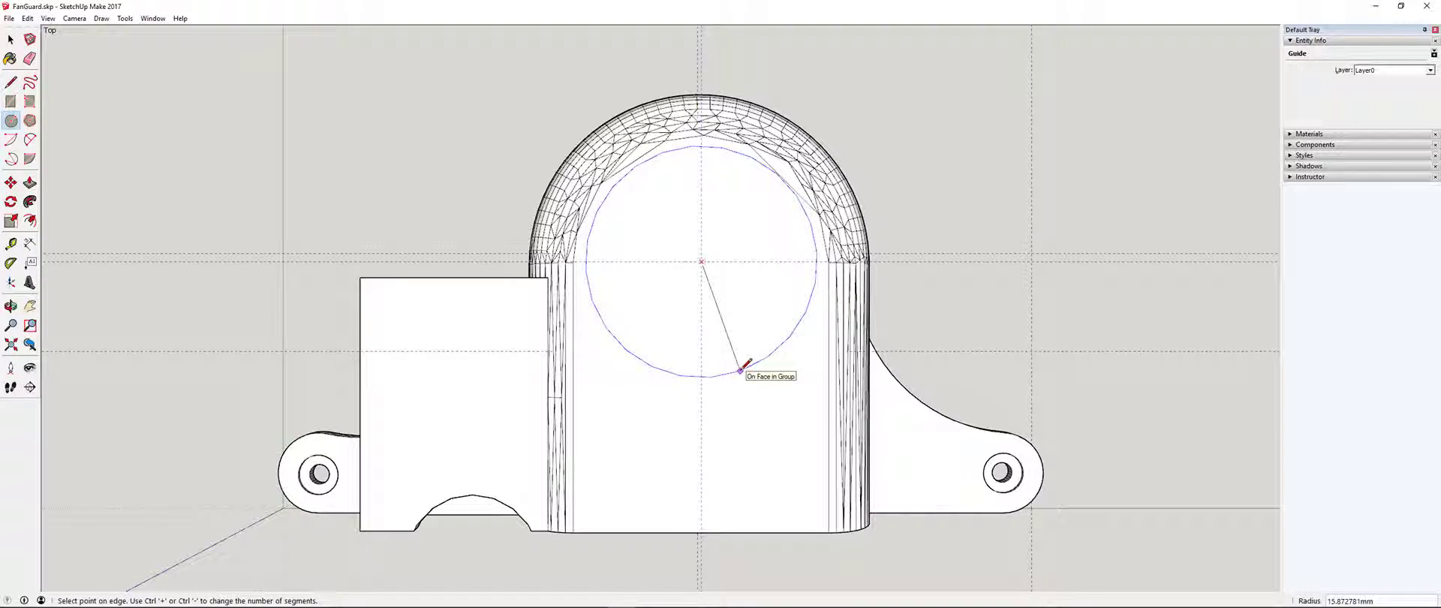
left_click(741, 370)
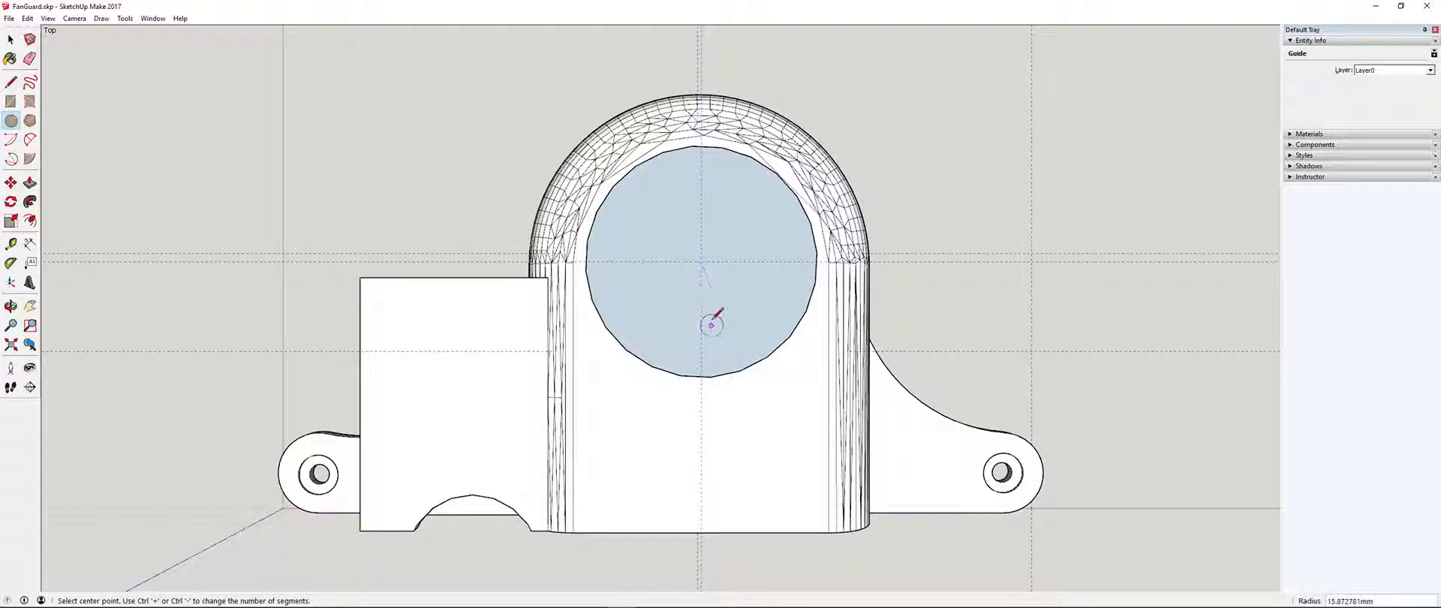
left_click(701, 261)
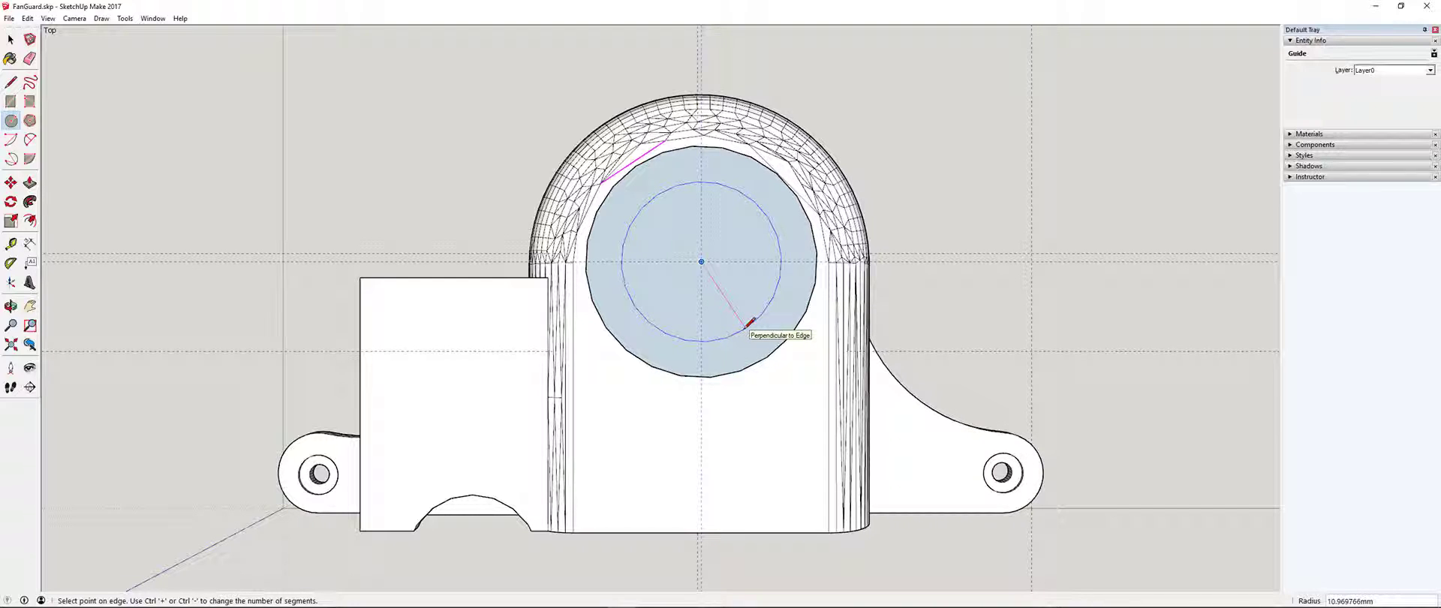
left_click(746, 326)
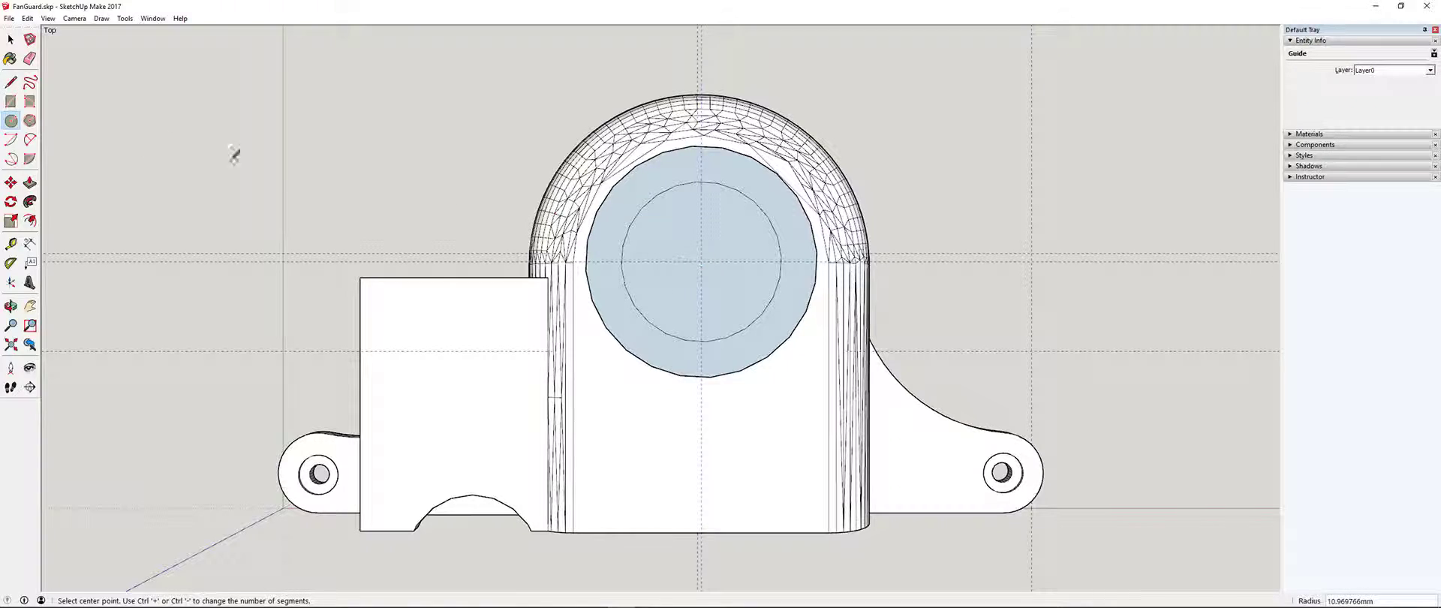
- Add two diagonal guides from the circles' centre through lower points of the outer circle, plus a guide connecting those two points
left_click(12, 248)
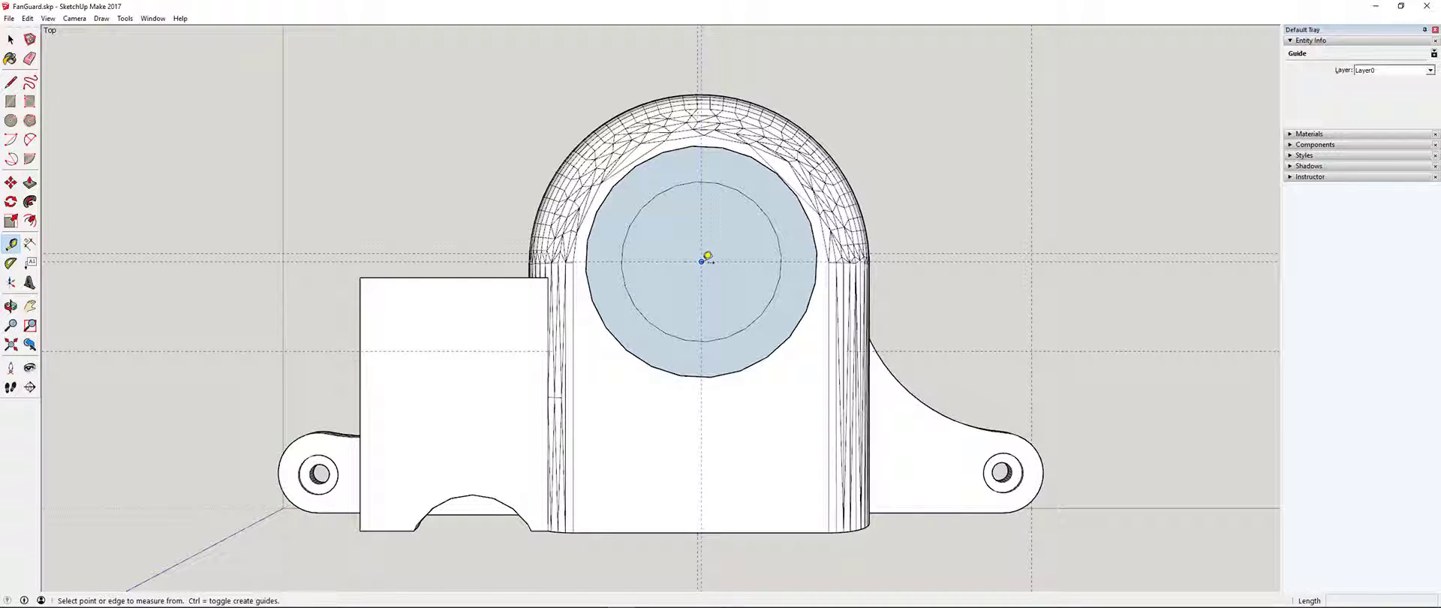
left_click(702, 260)
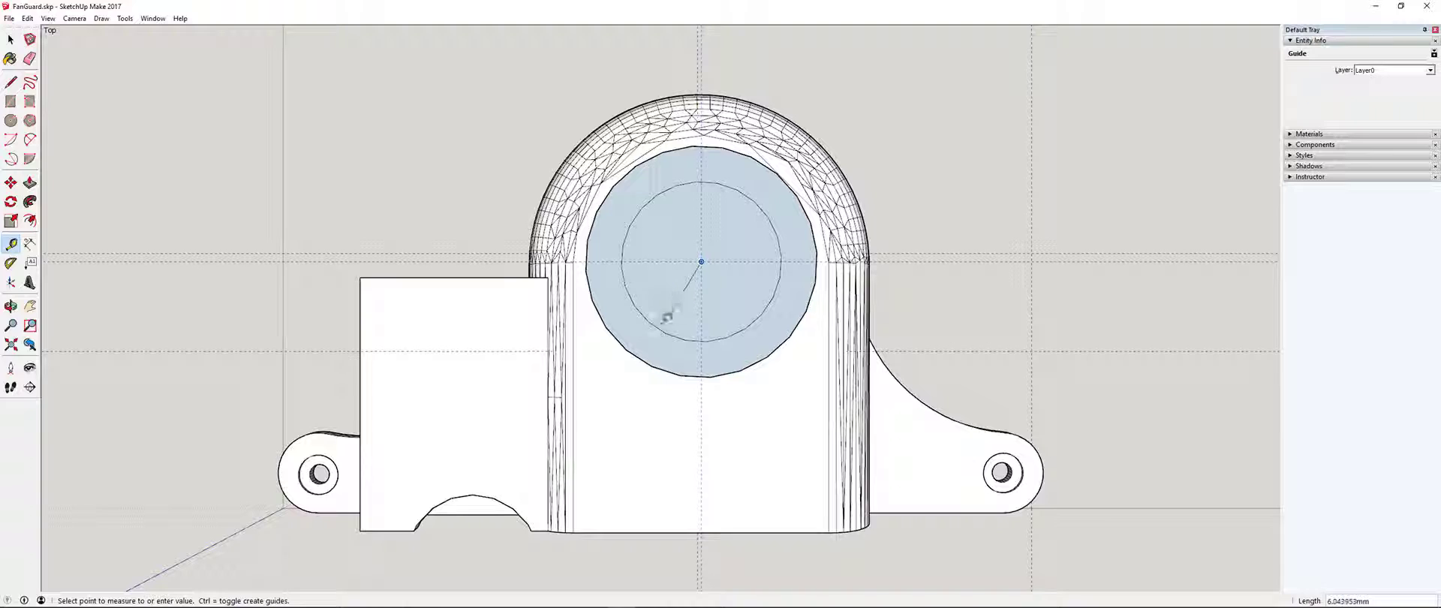
left_click(643, 352)
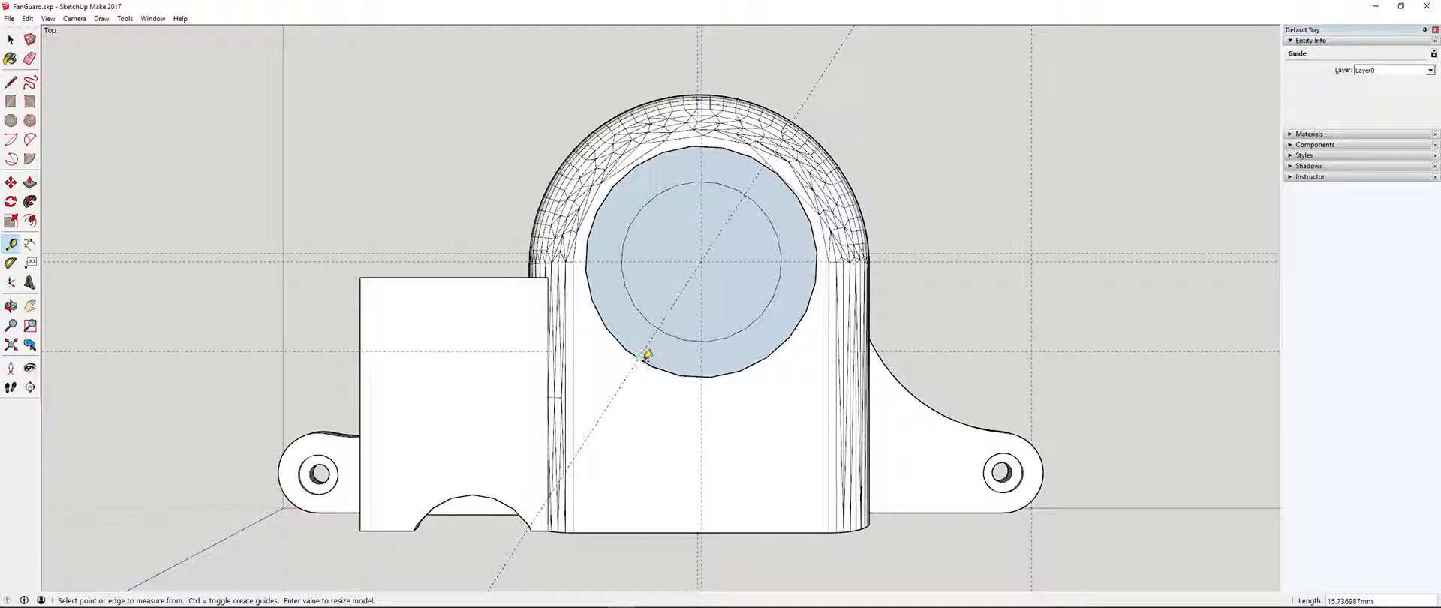
left_click(639, 357)
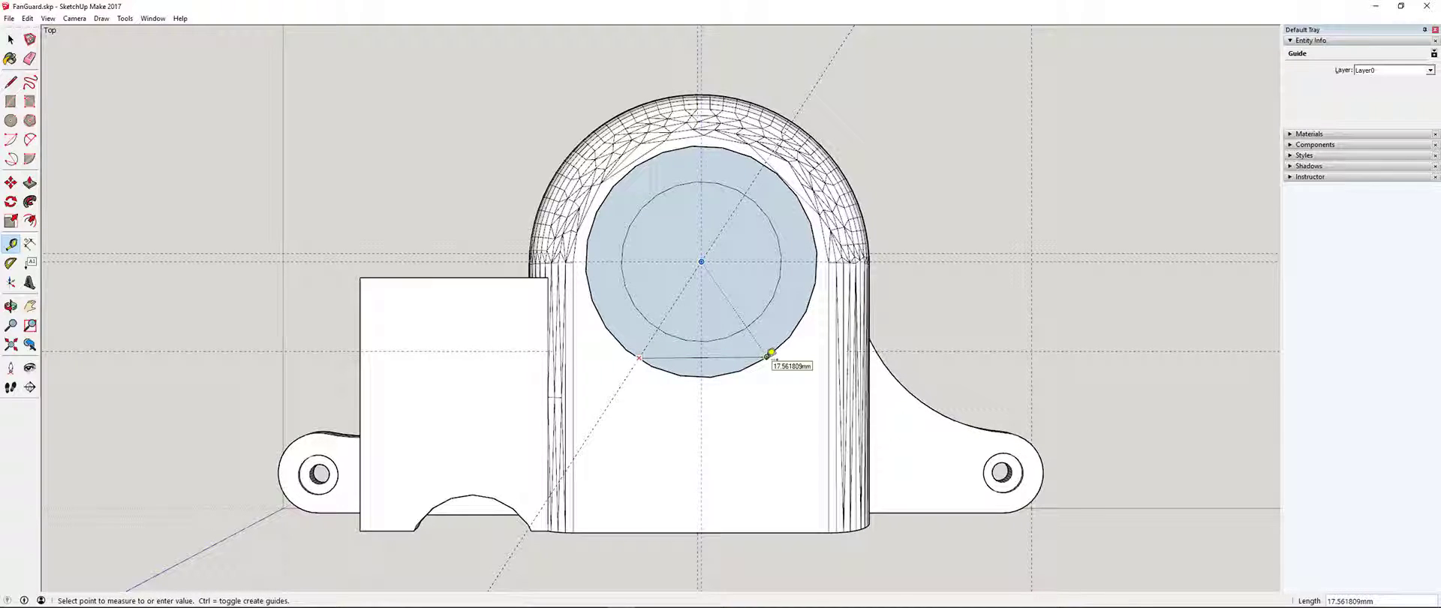
left_click(772, 353)
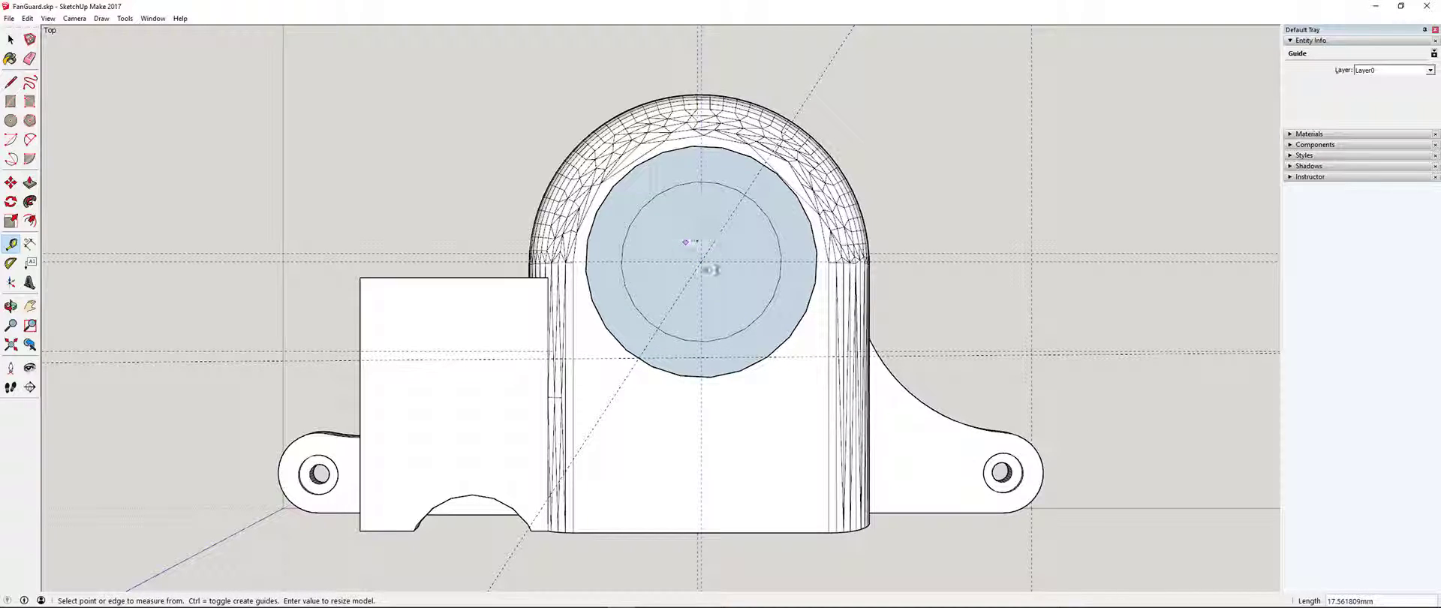
left_click(706, 259)
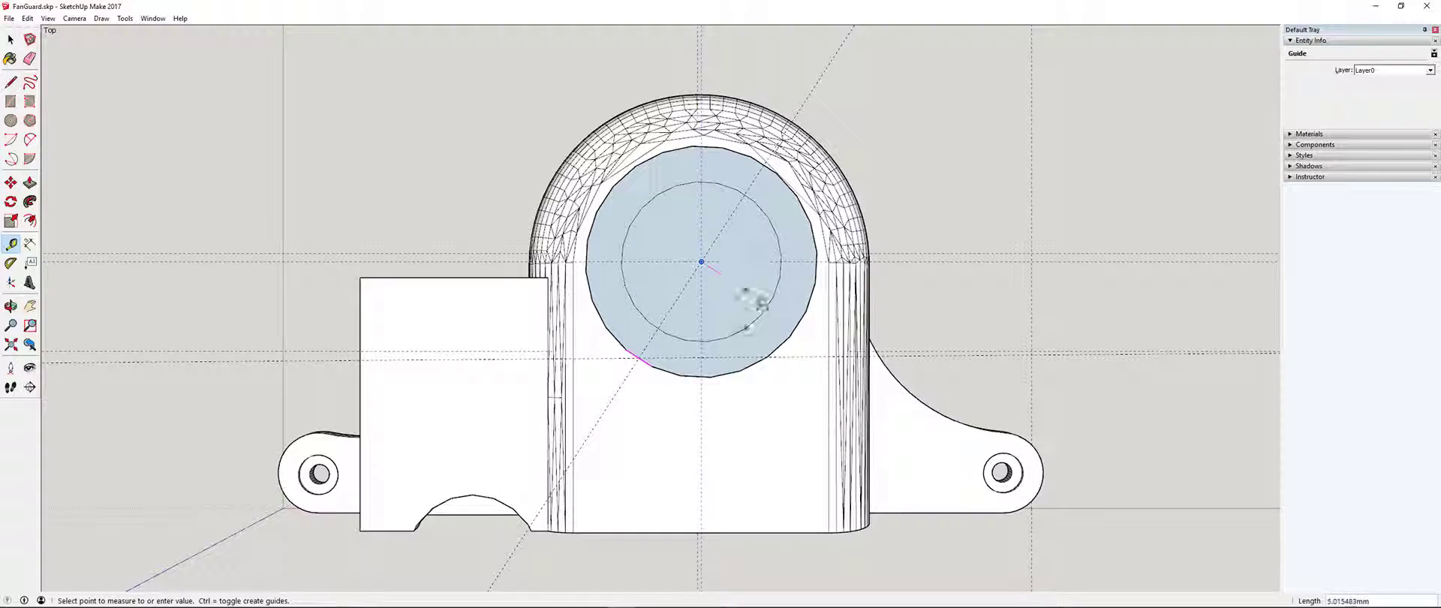
left_click(773, 353)
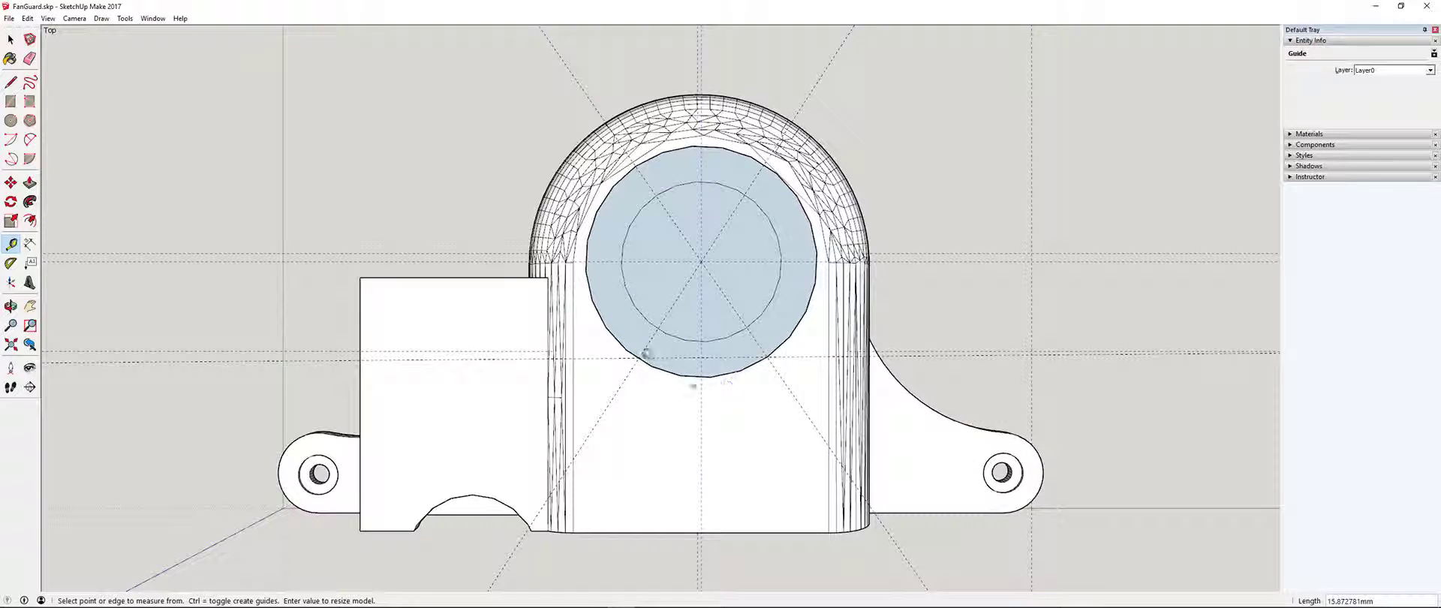
- Split the ring between the circles with edges along both diagonal guides, and delete the inner disc and the lower ring section
left_click(11, 39)
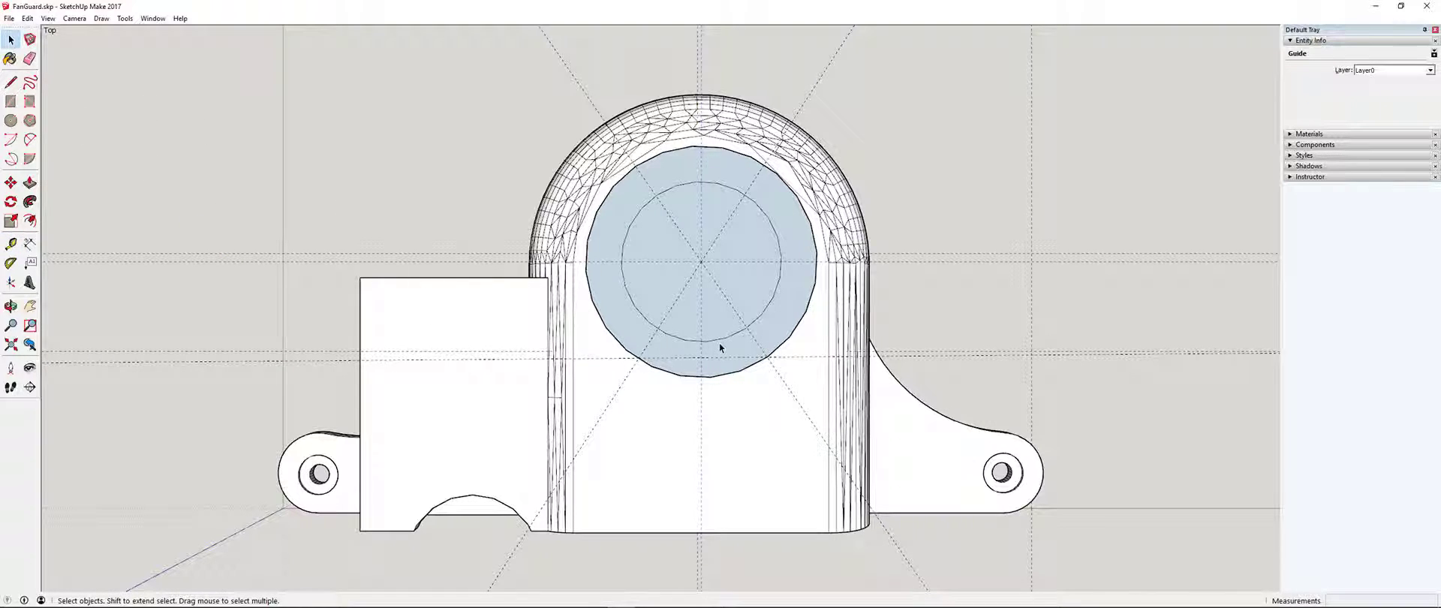
left_click(660, 287)
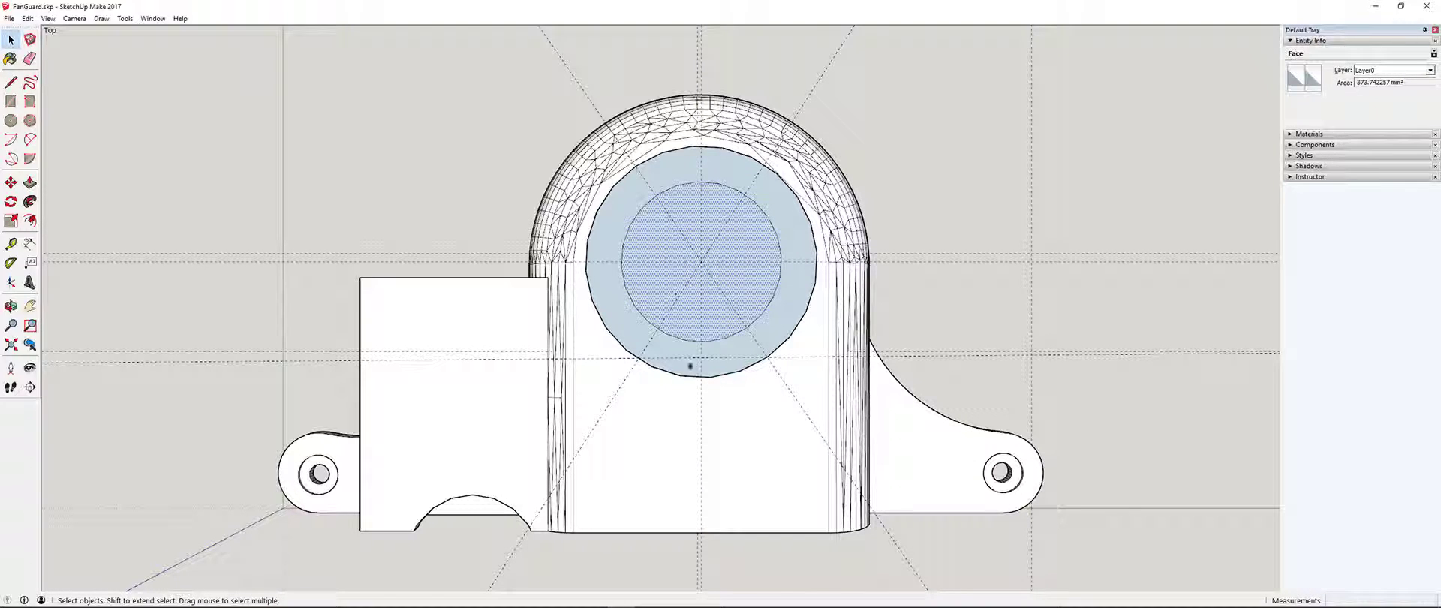
left_click(665, 345, "shift")
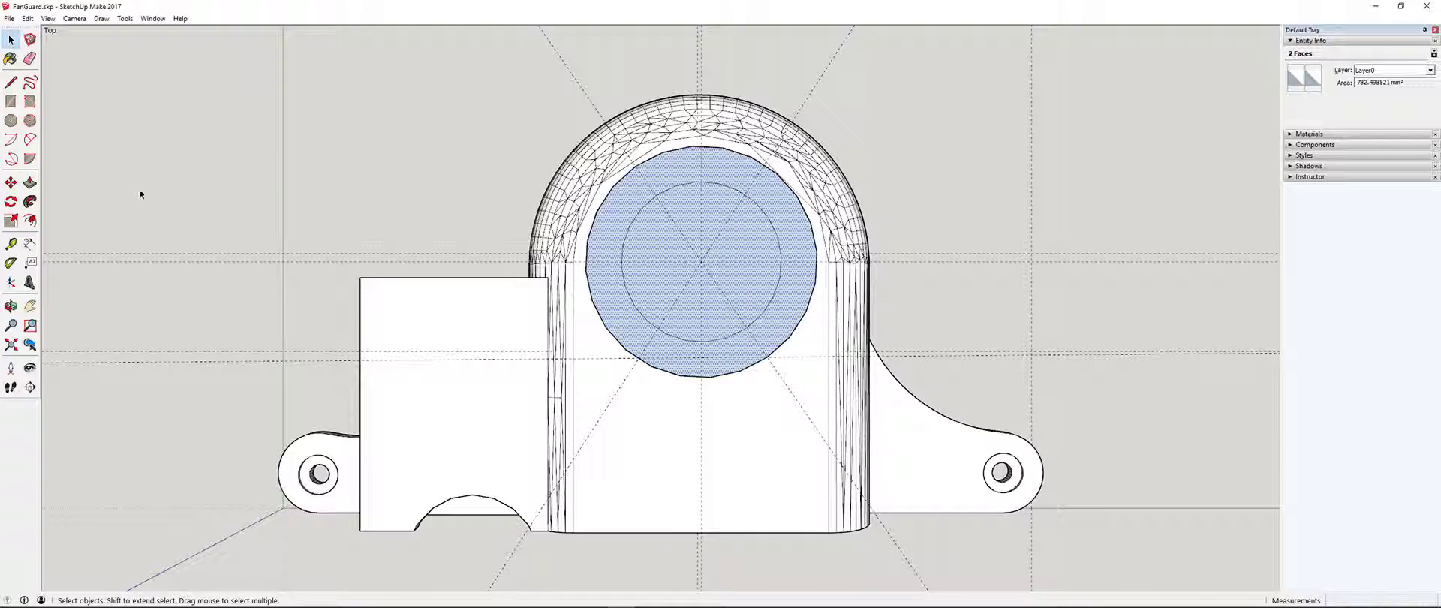
left_click(10, 81)
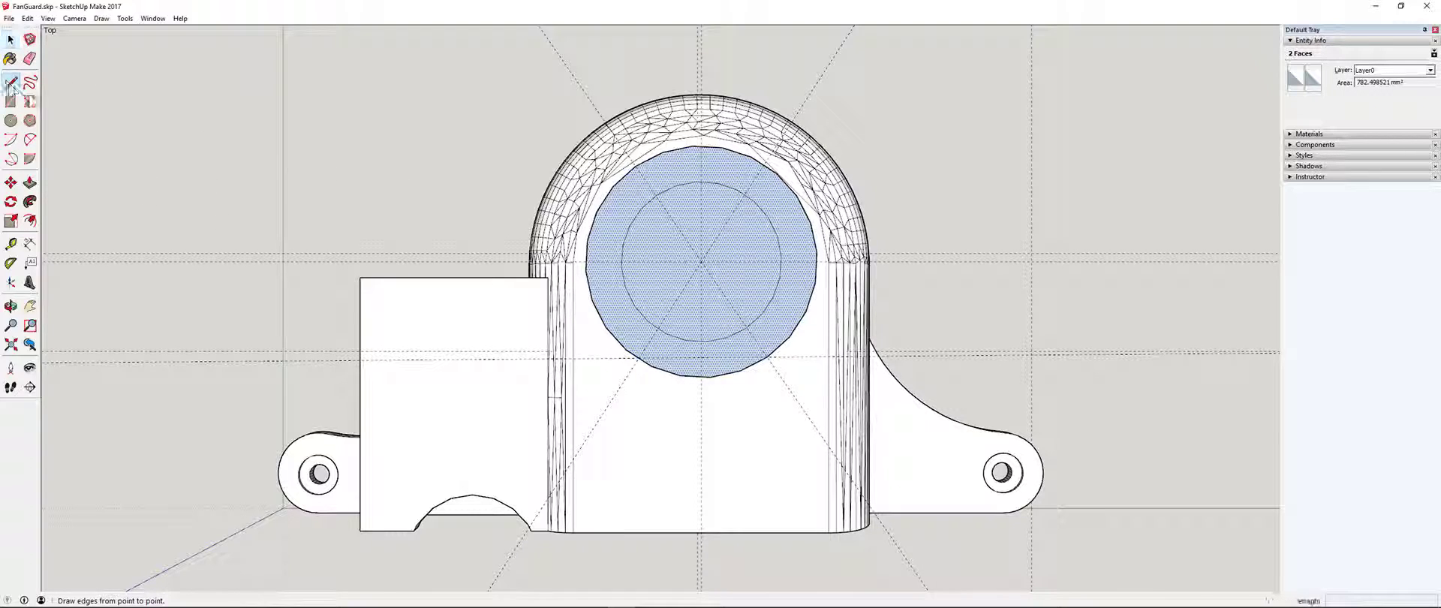
left_click(658, 329)
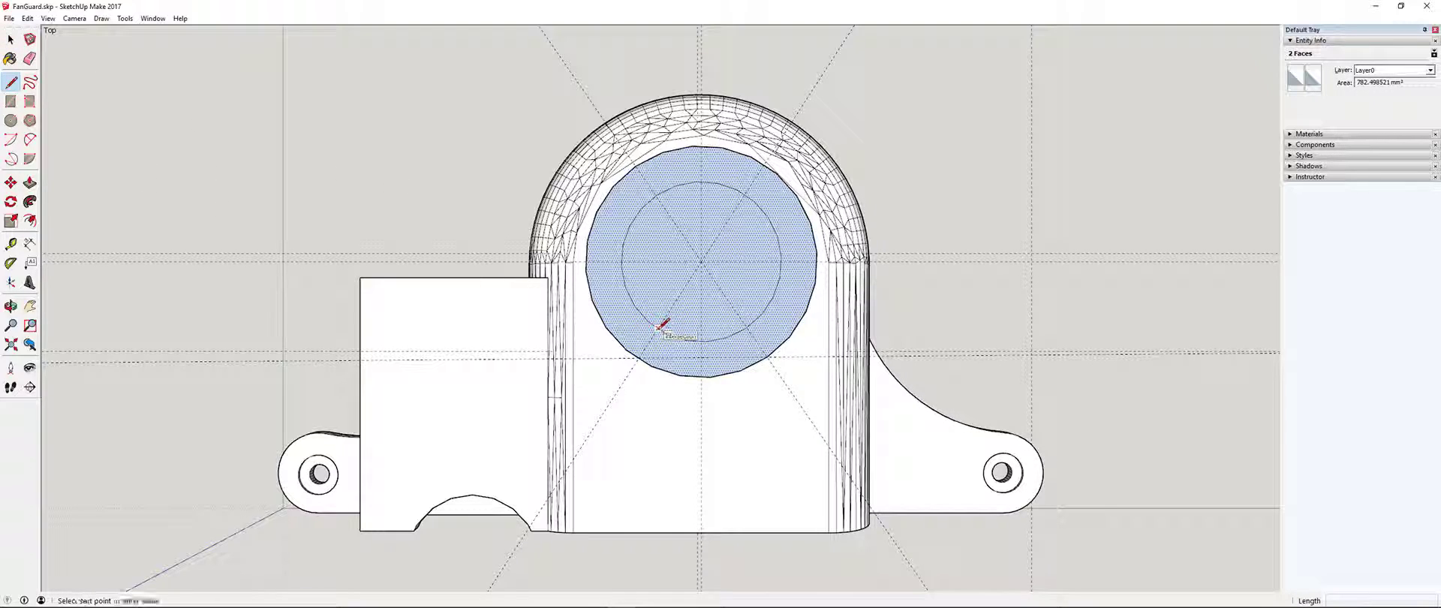
left_click(638, 359)
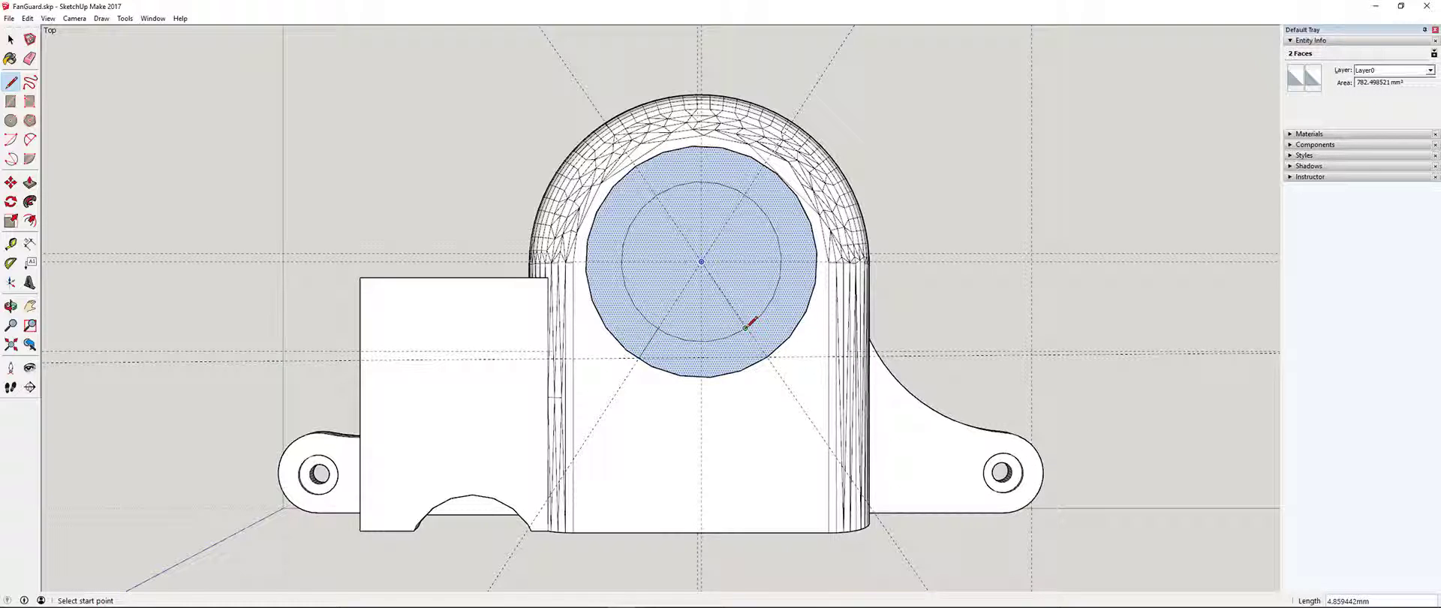
left_click(748, 325)
left_click(770, 355)
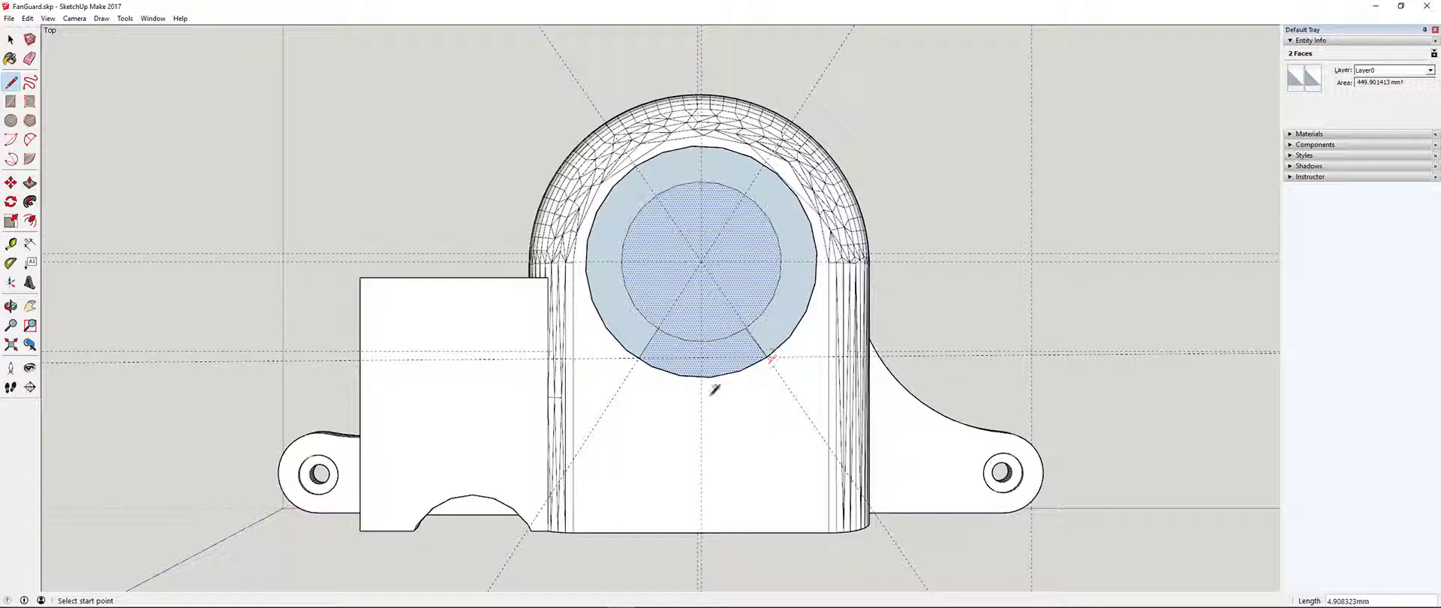
key("Delete")
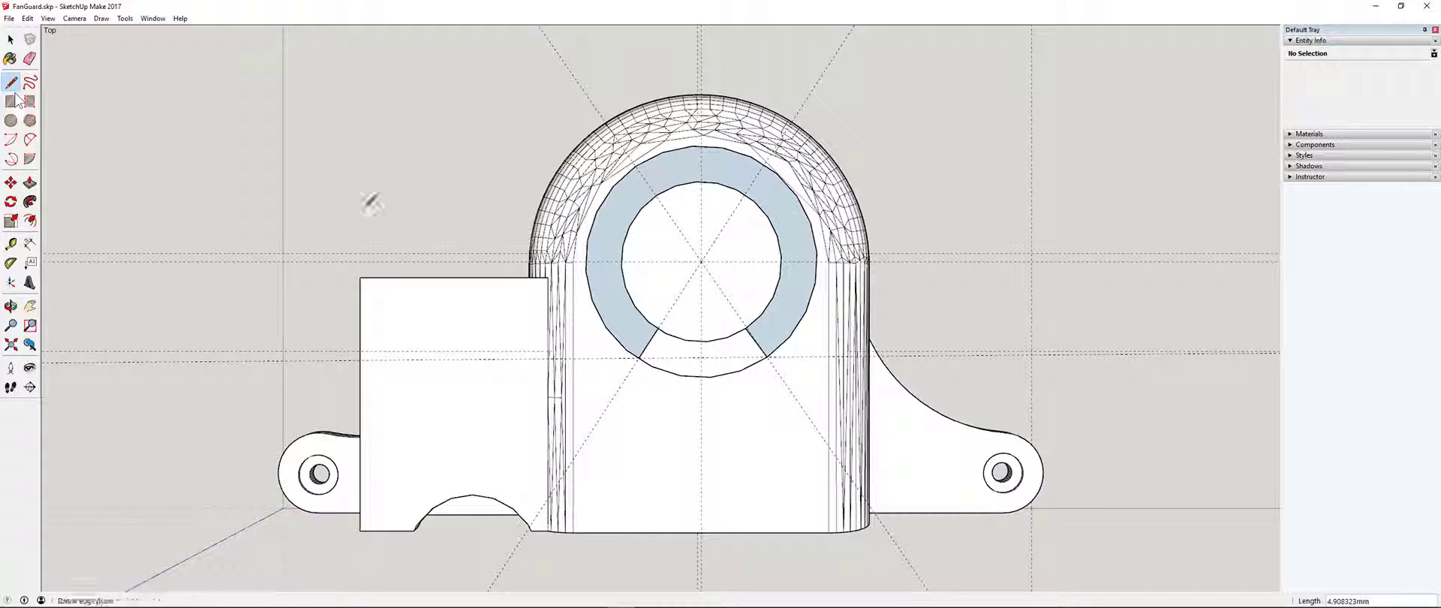
- Extend the ring's lower-left cut edge by 2 mm past both circles along the diagonal guide
left_click(658, 327)
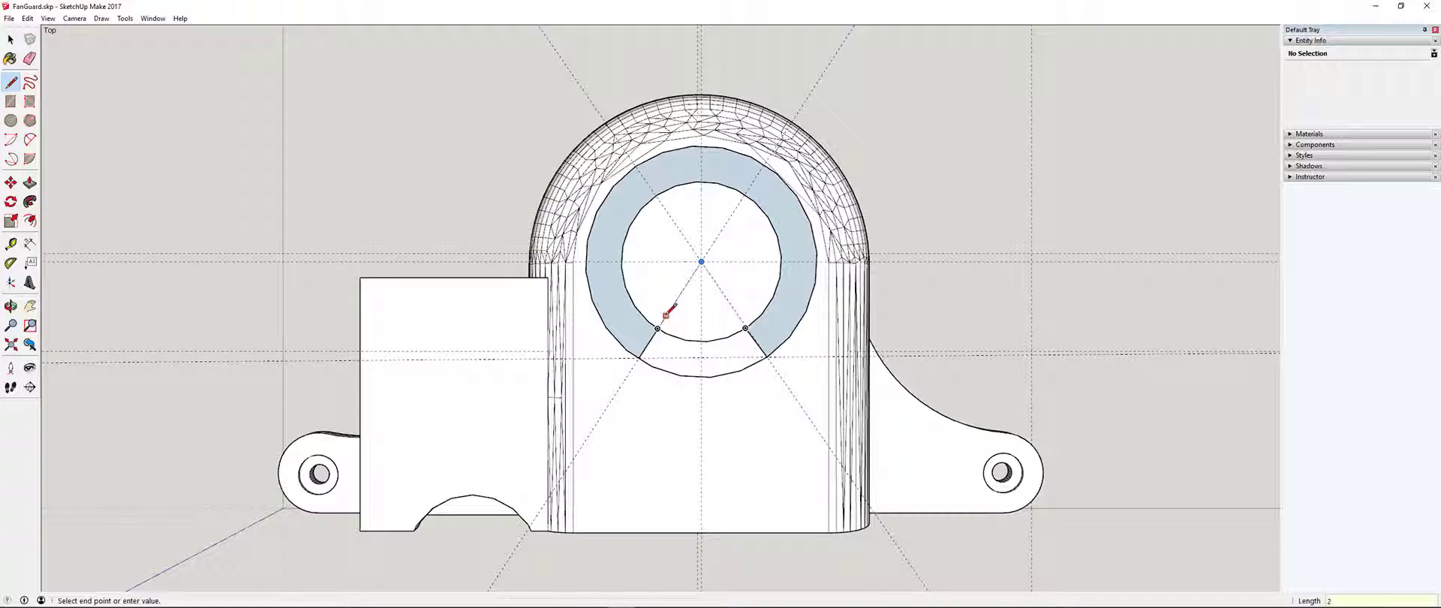
left_click(665, 316)
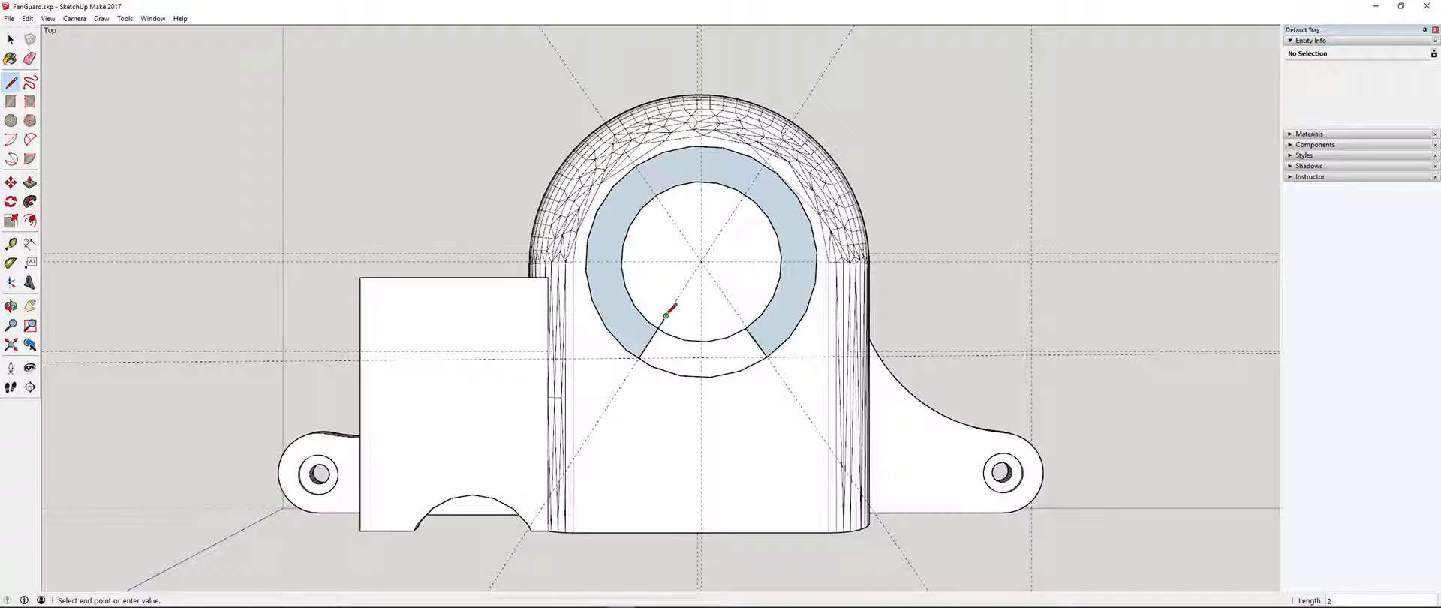
left_click(638, 357)
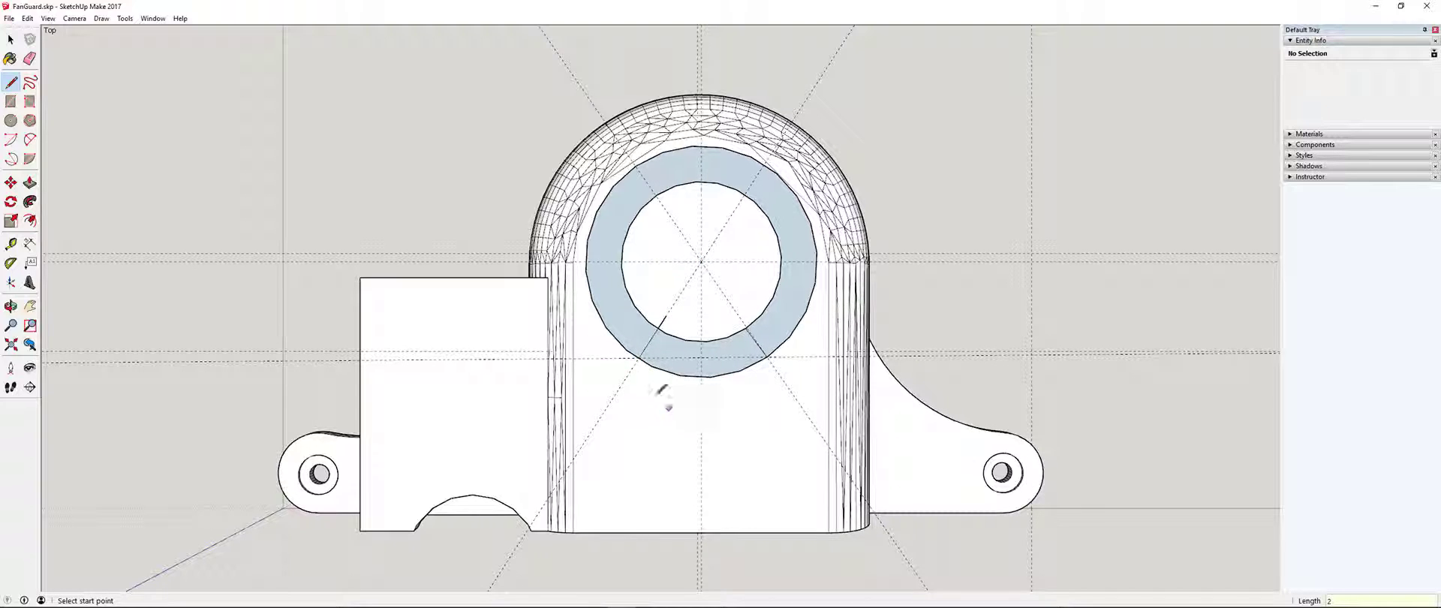
left_click(638, 359)
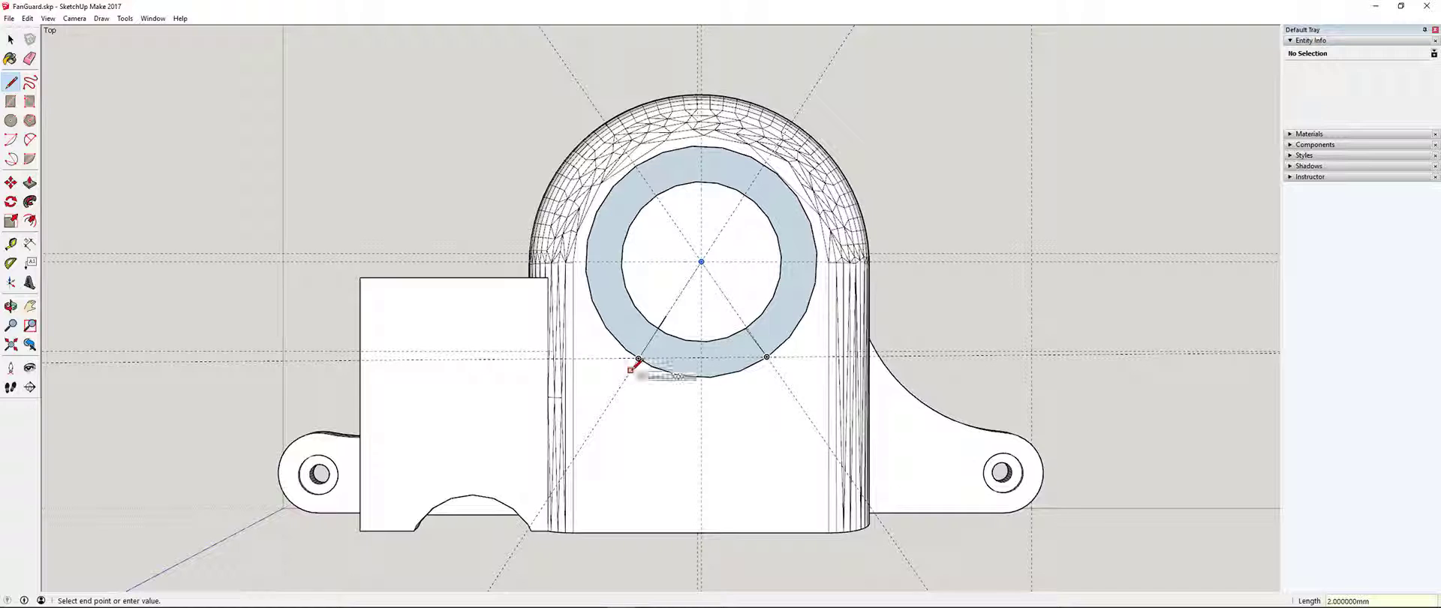
left_click(630, 370)
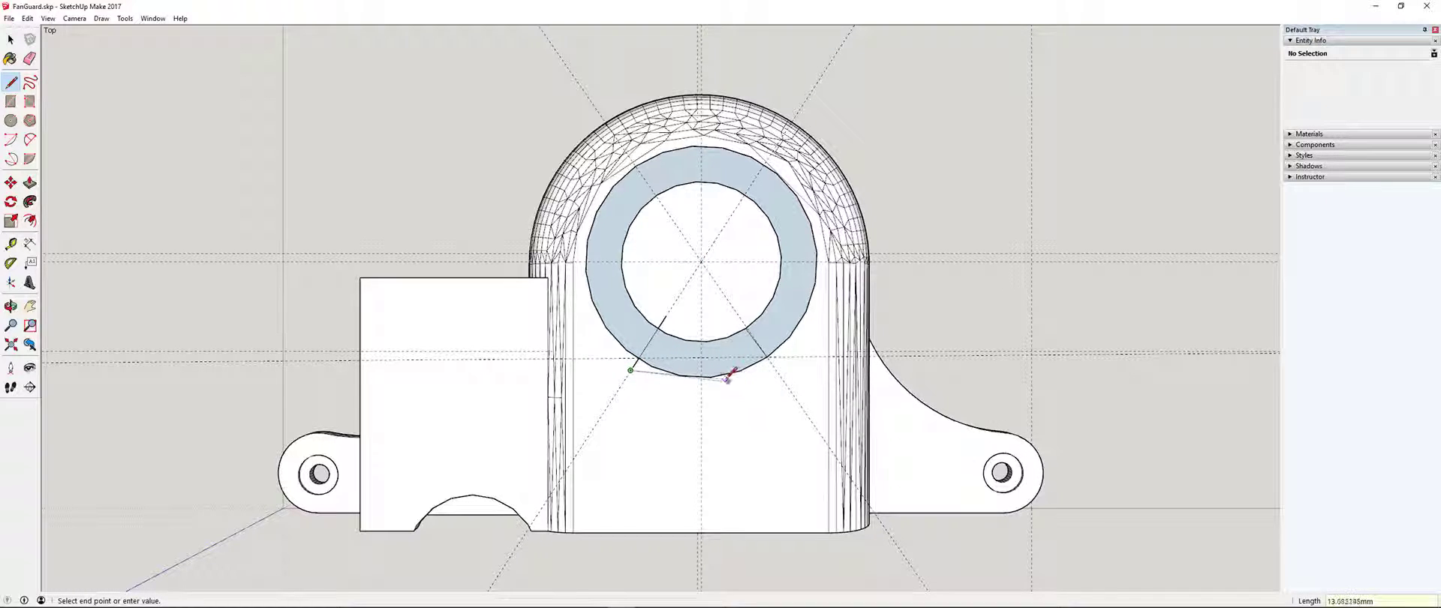
- Try to draw a triangular arrowhead on the extended lower-left cut edge with its tip on the guide connecting the lower points
left_click(665, 315)
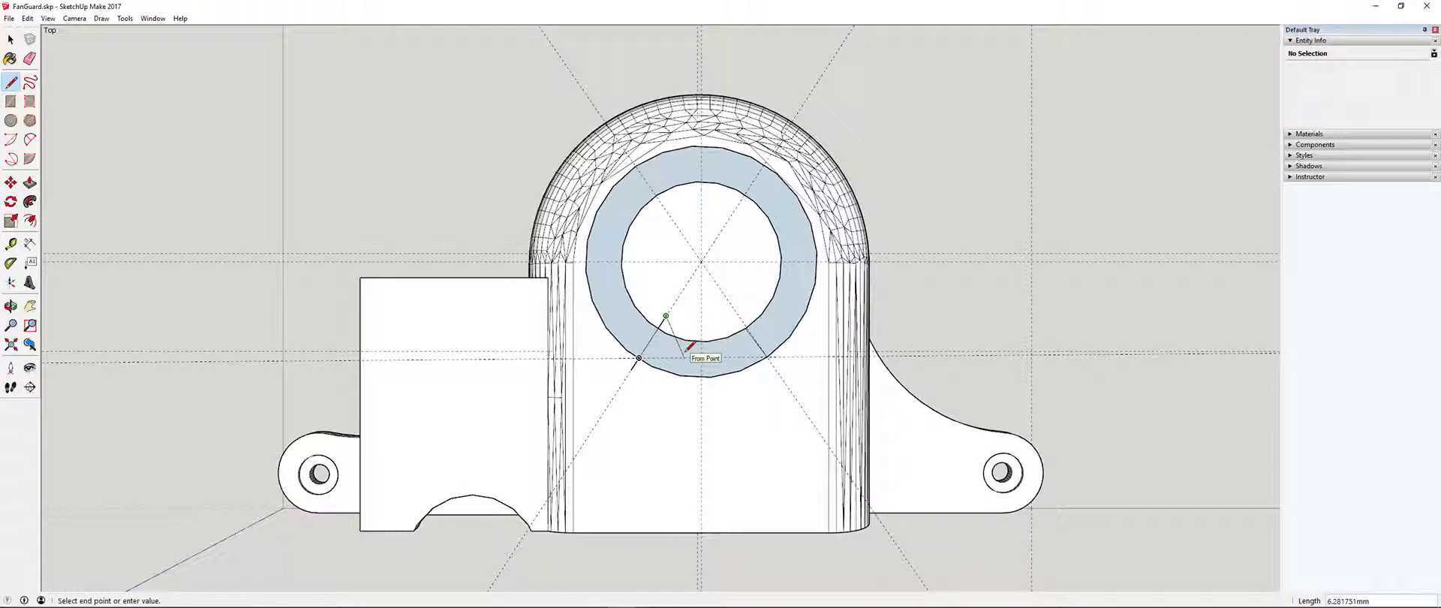
left_click(683, 357)
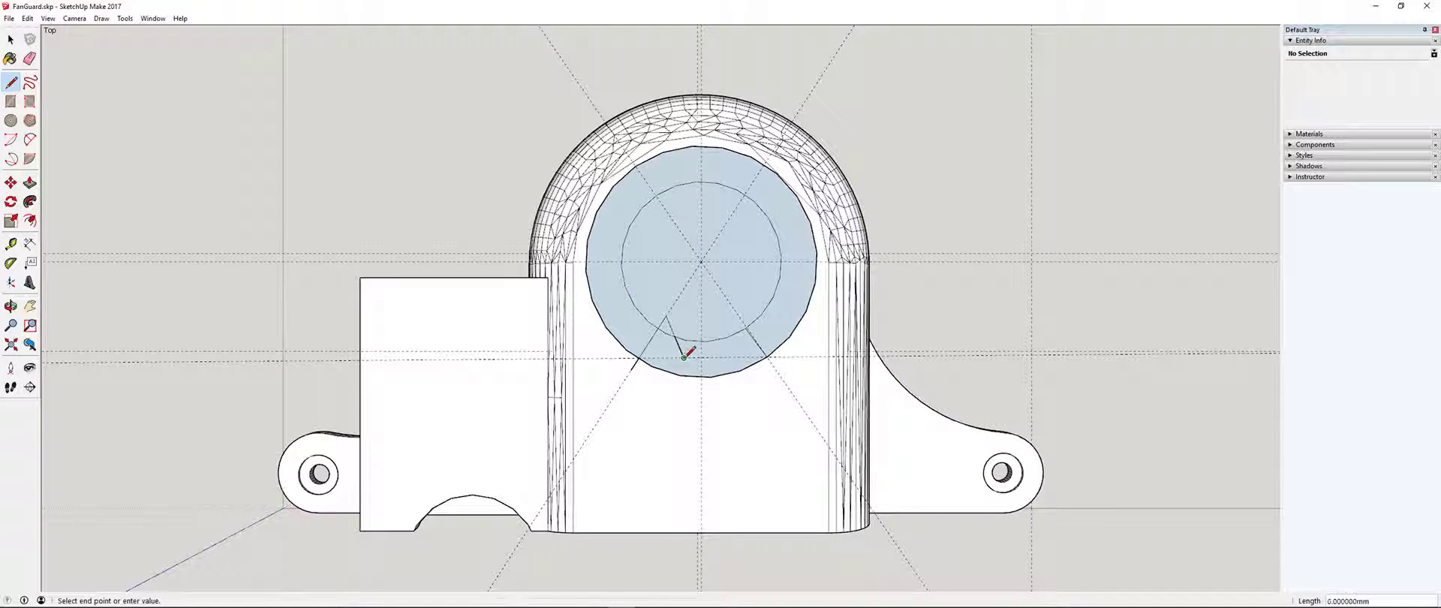
left_click(642, 356)
left_click(684, 357)
key("Escape")
left_click(684, 357)
left_click(636, 366)
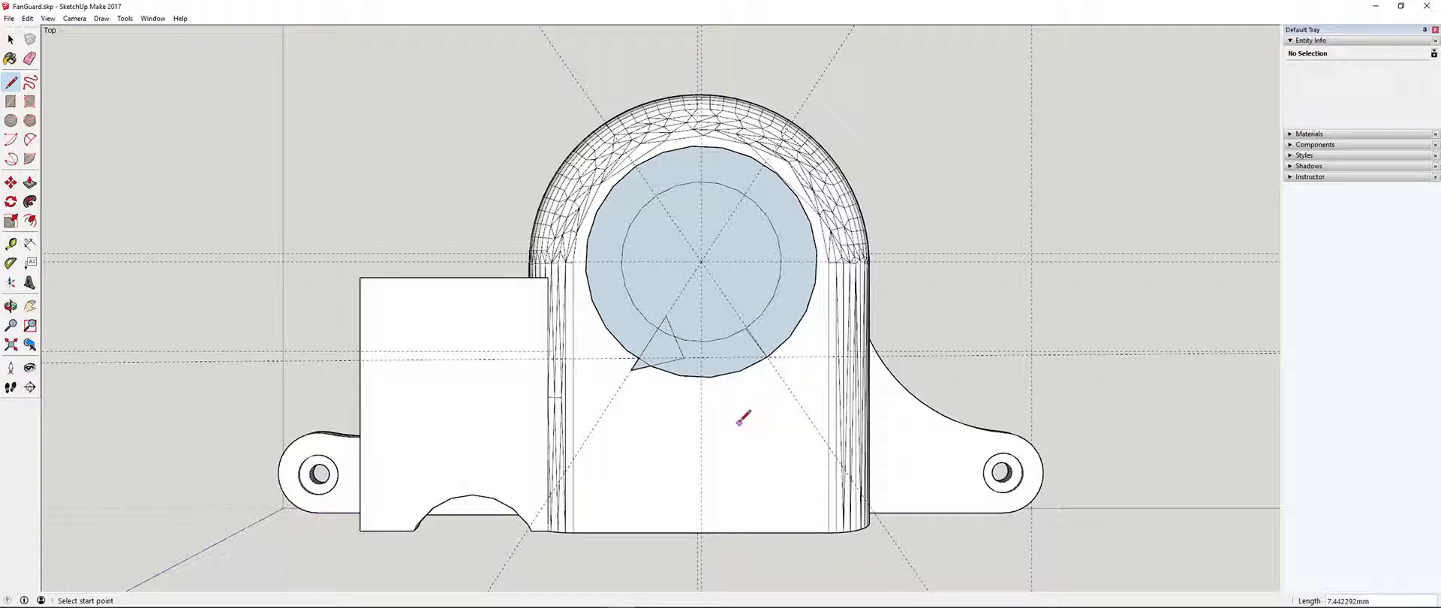
key("ctrl+z")
key("ctrl+z")
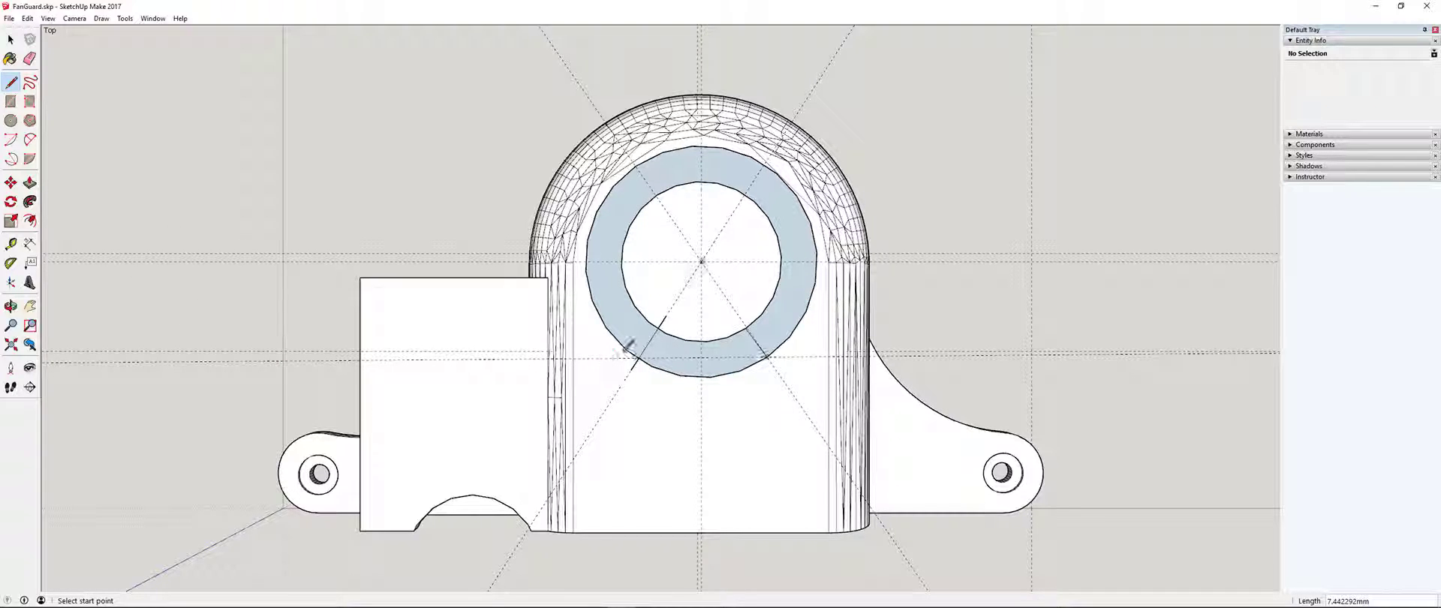
- Delete the guide connecting the two lower points of the outer circle
left_click(14, 42)
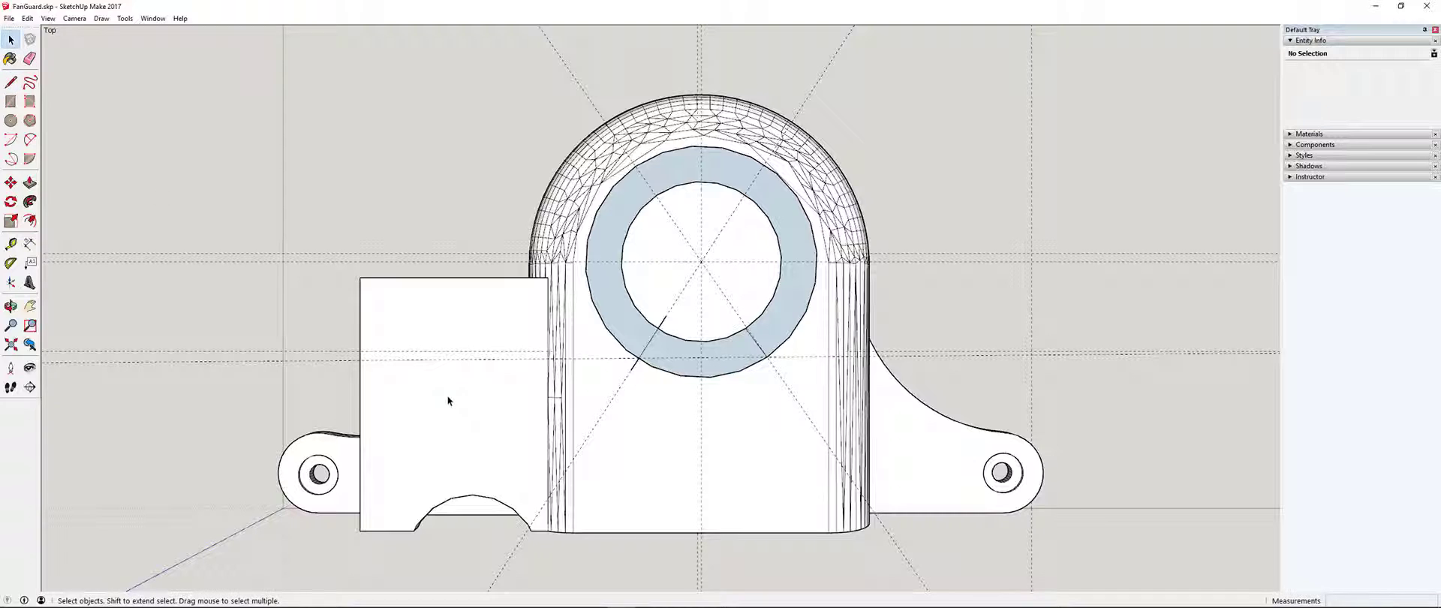
left_click(310, 362)
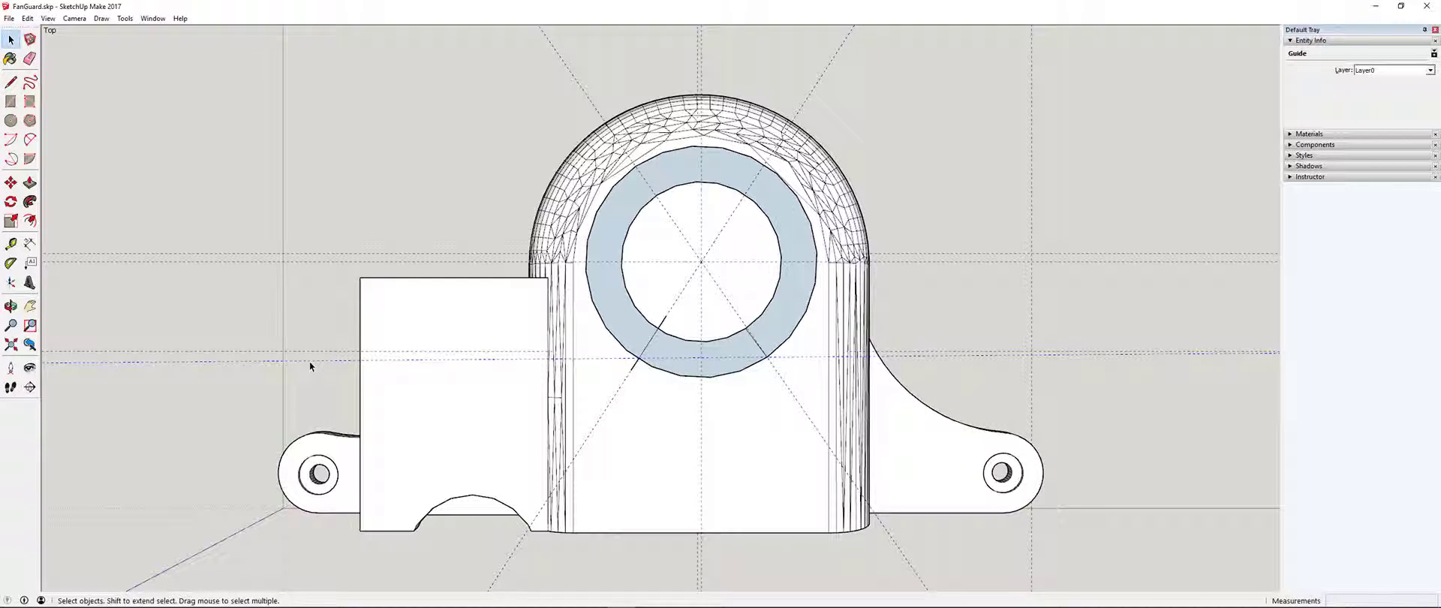
key("Delete")
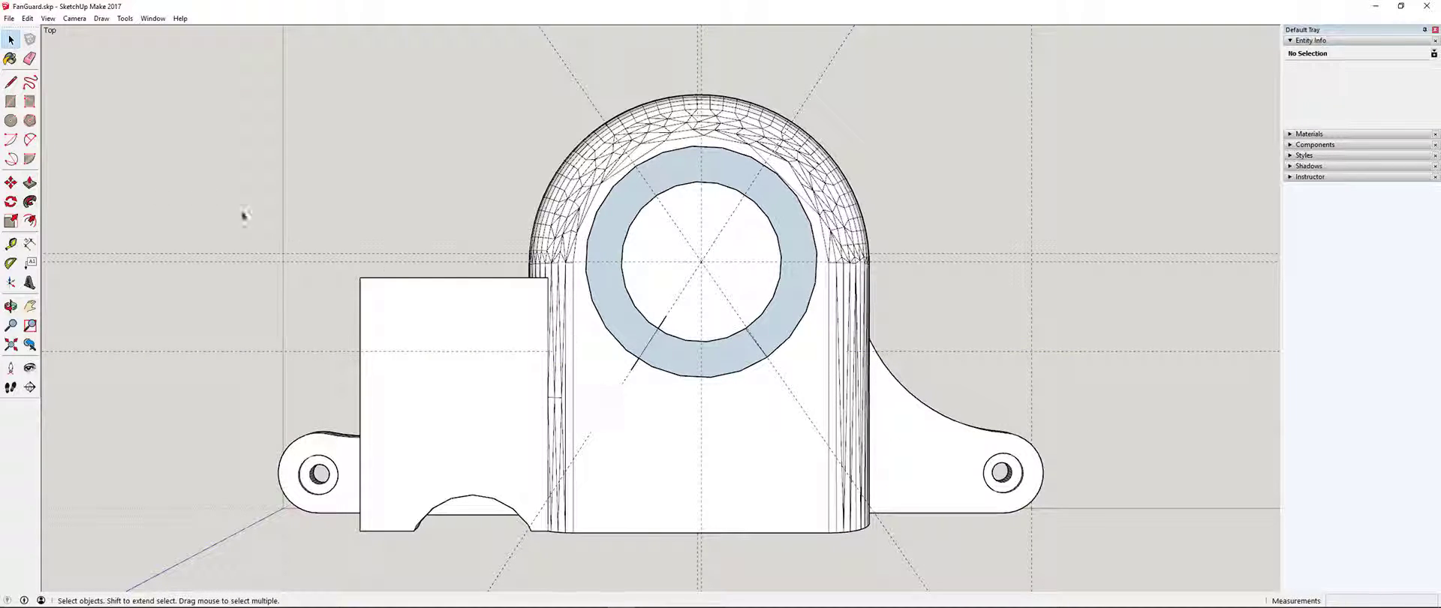
- Draw an arrowhead on the lower-left cut edge: a perpendicular about 4.23 mm from its midpoint, with its tip joined to both extended ends
left_click(10, 82)
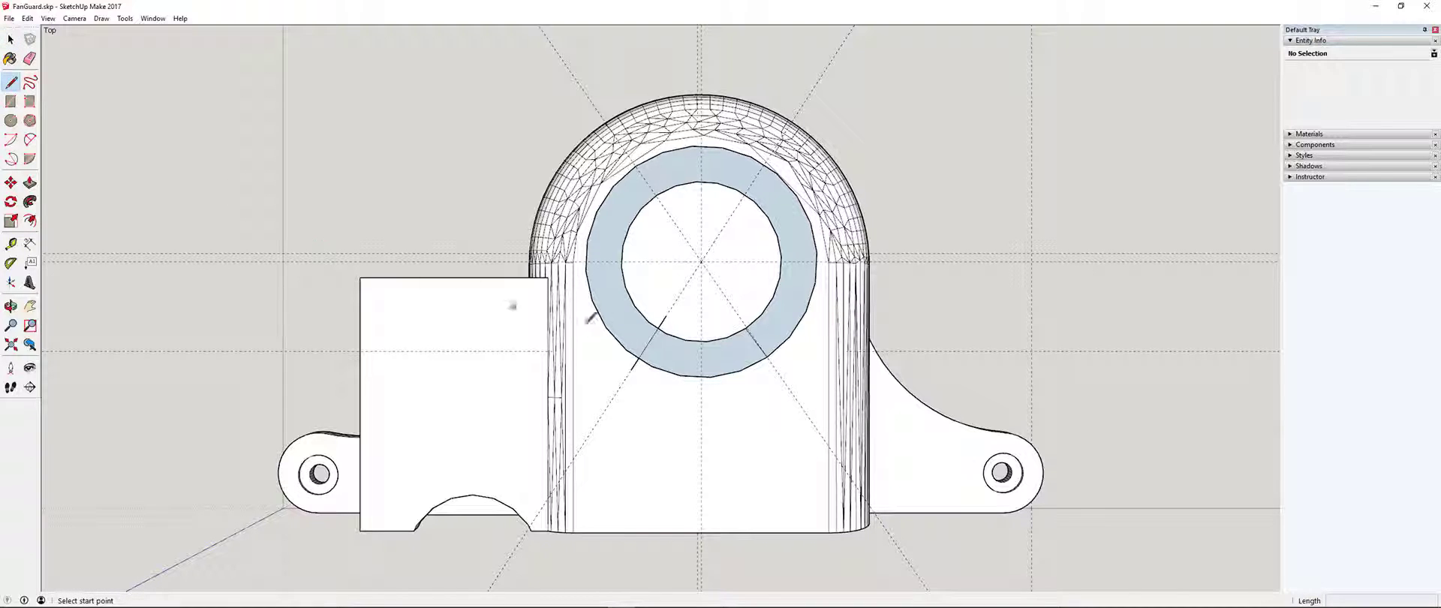
left_click(665, 316)
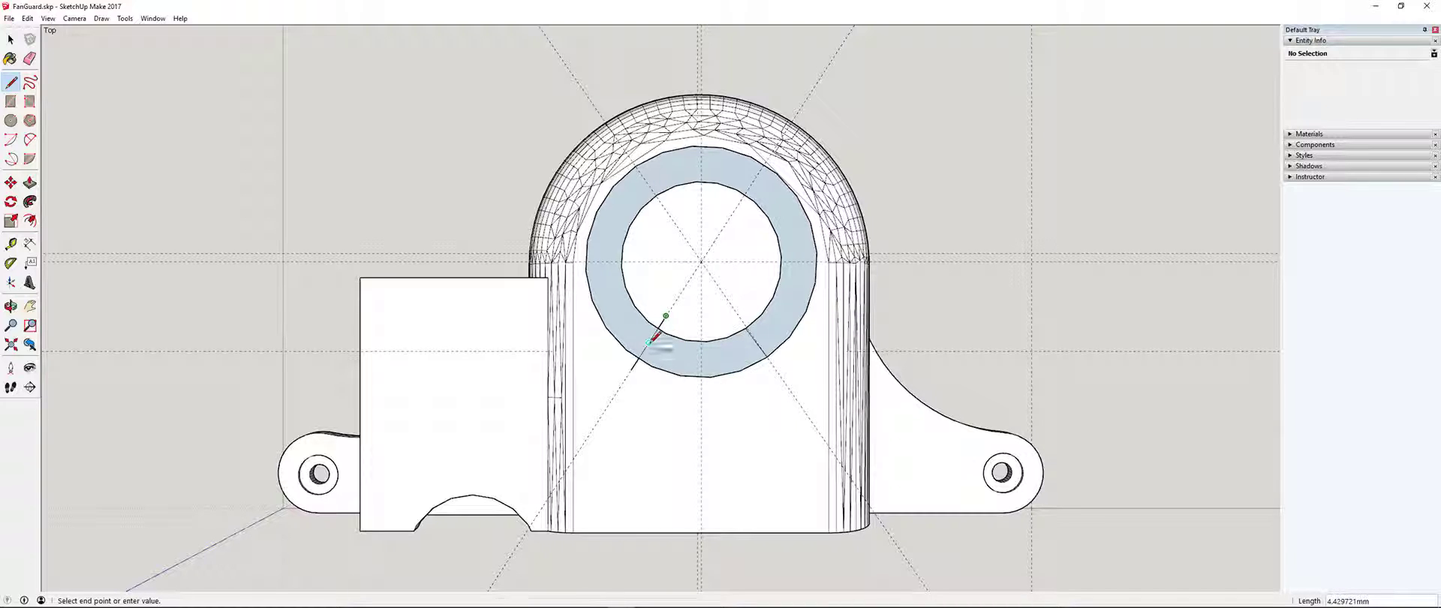
left_click(649, 342)
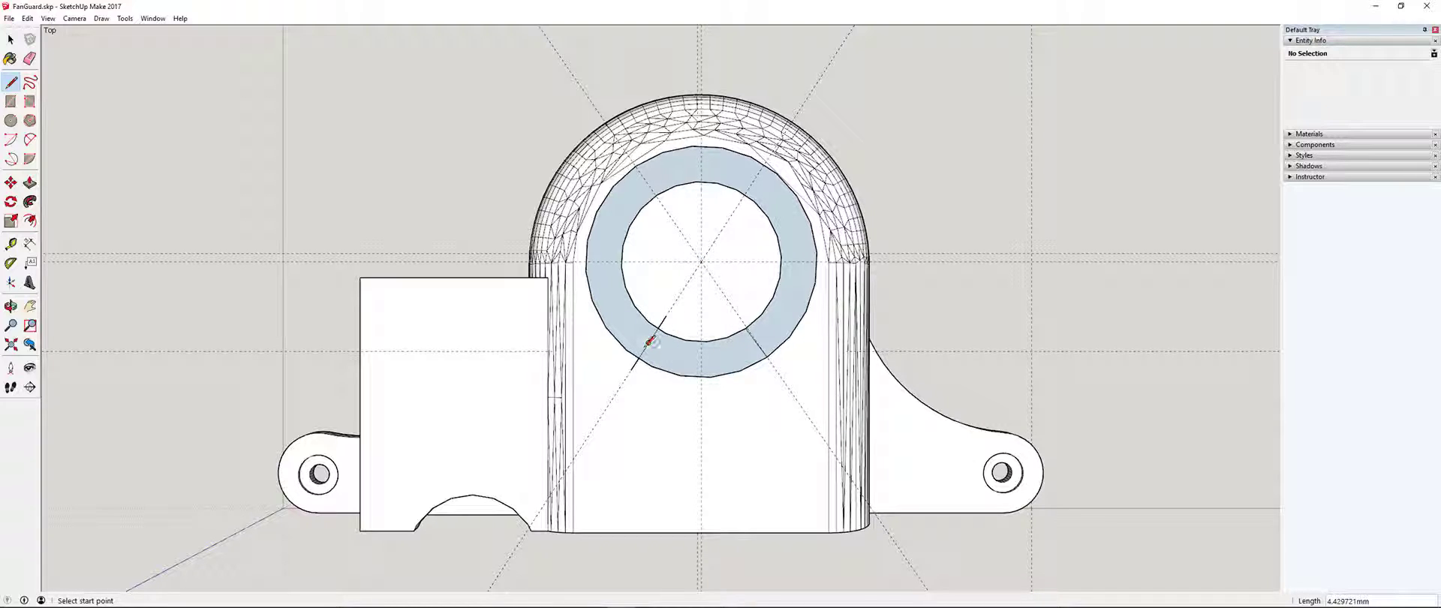
left_click(649, 342)
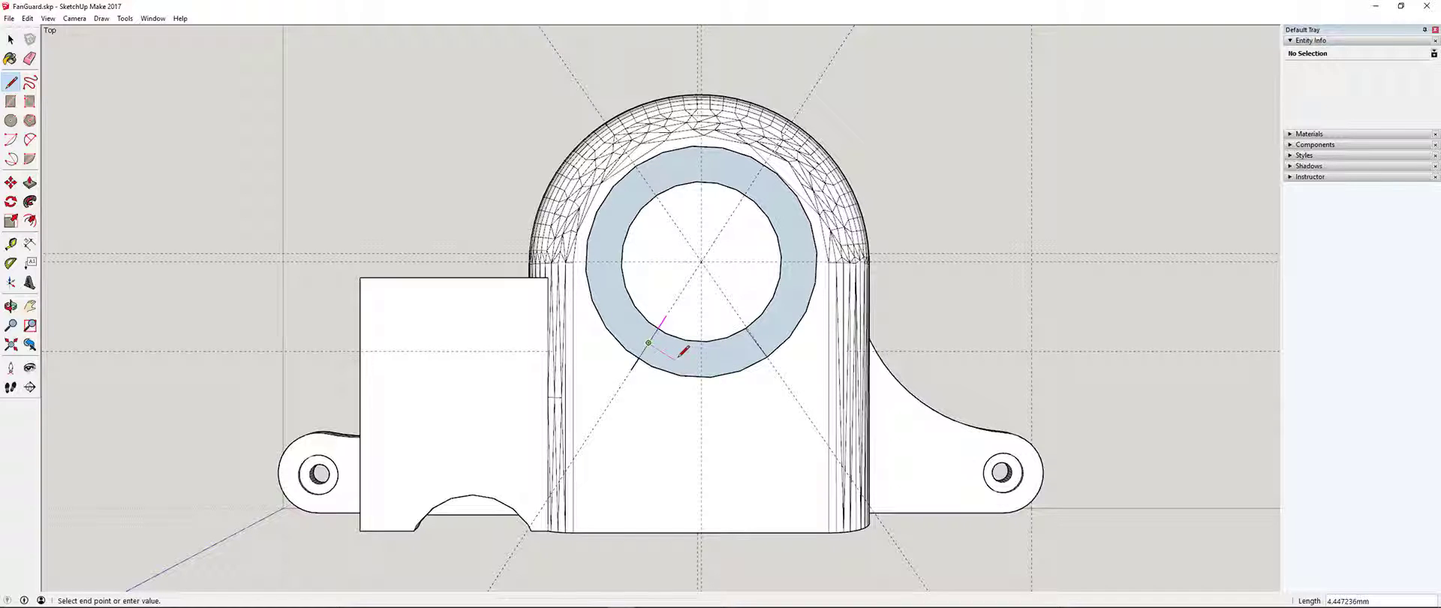
left_click(674, 359)
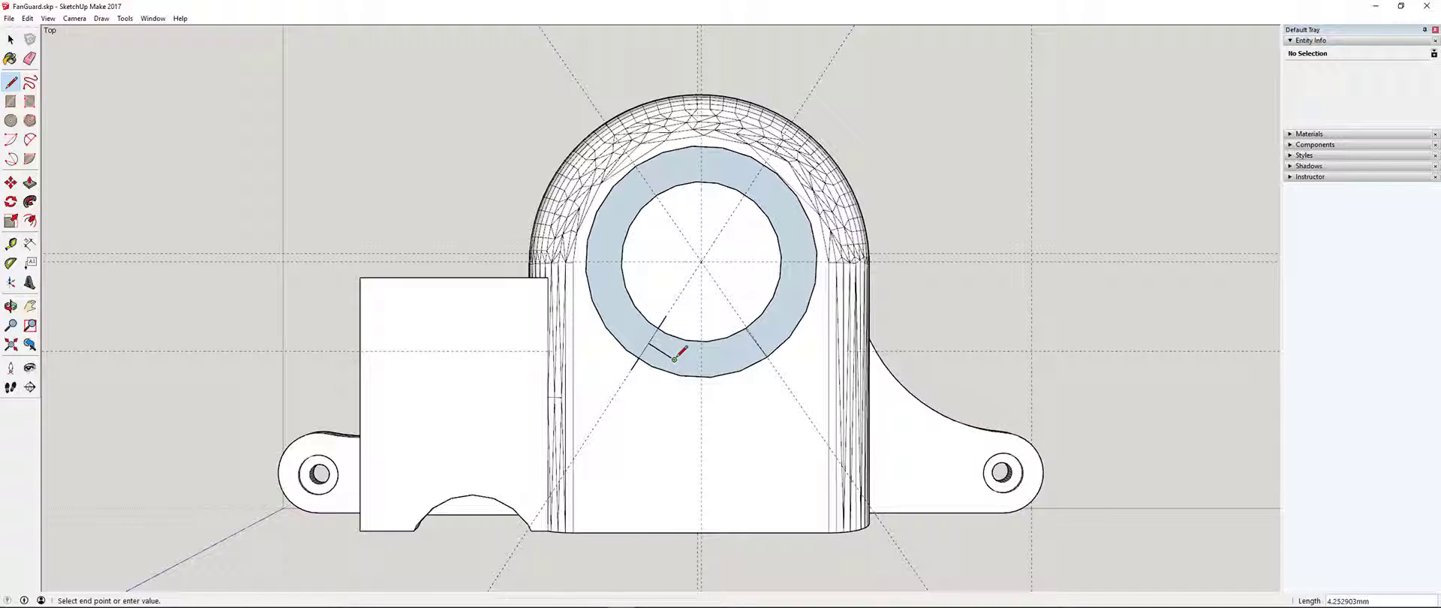
left_click(665, 315)
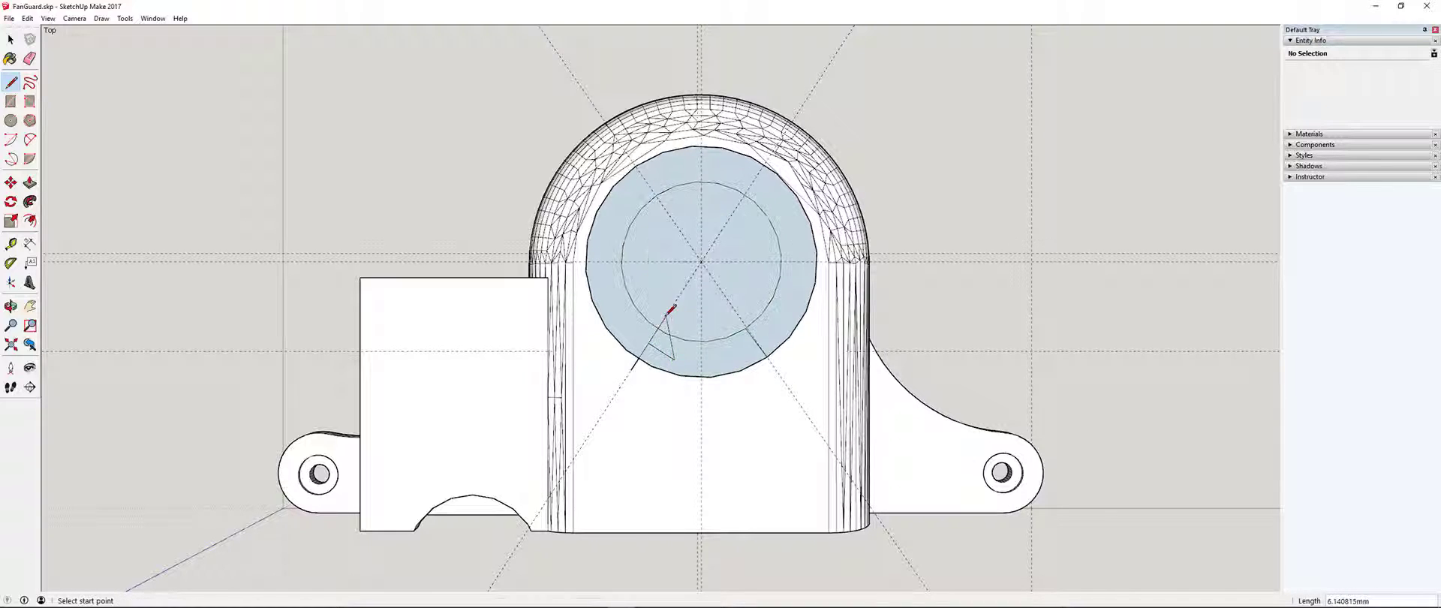
left_click(631, 368)
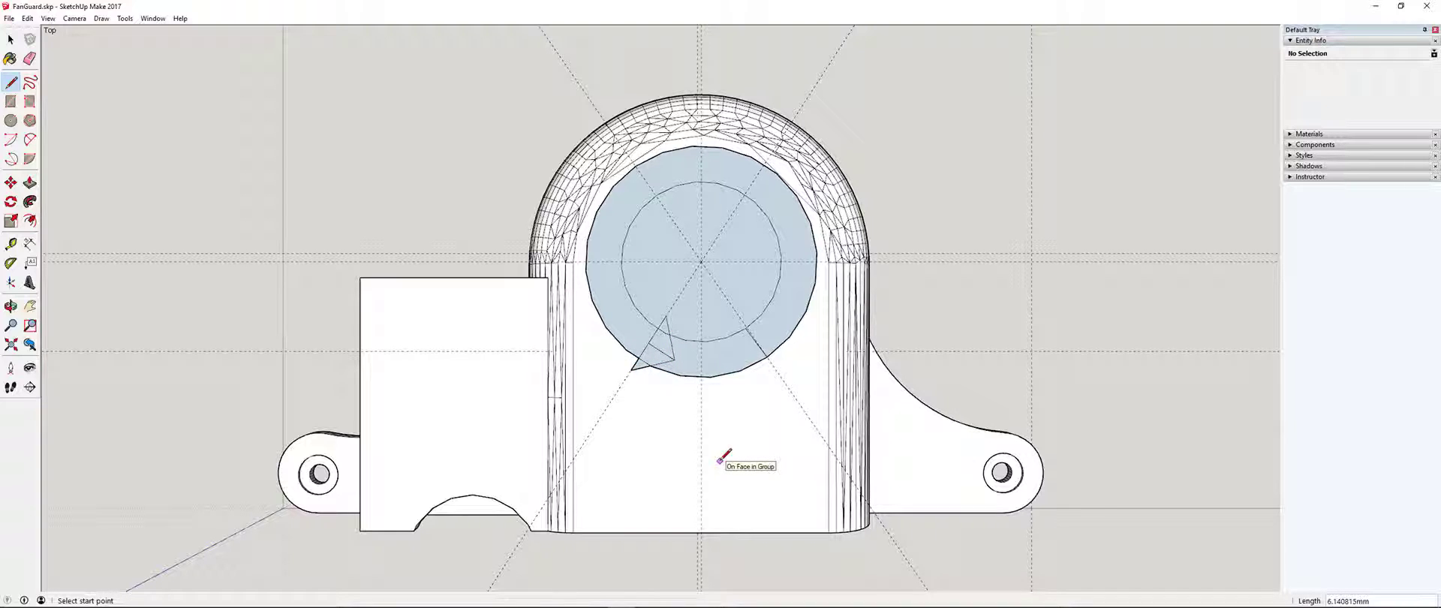
- Extend the ring's lower-right cut edge by 2 mm past both circles along its diagonal guide
left_click(746, 328)
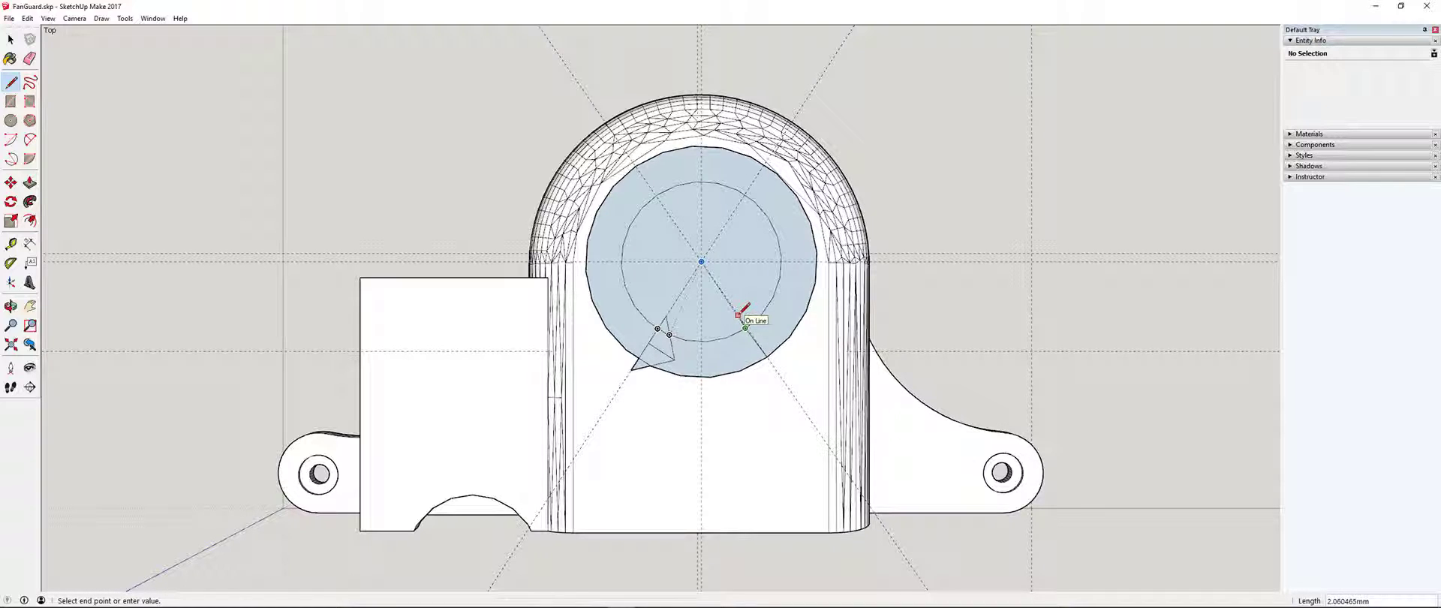
left_click(766, 358)
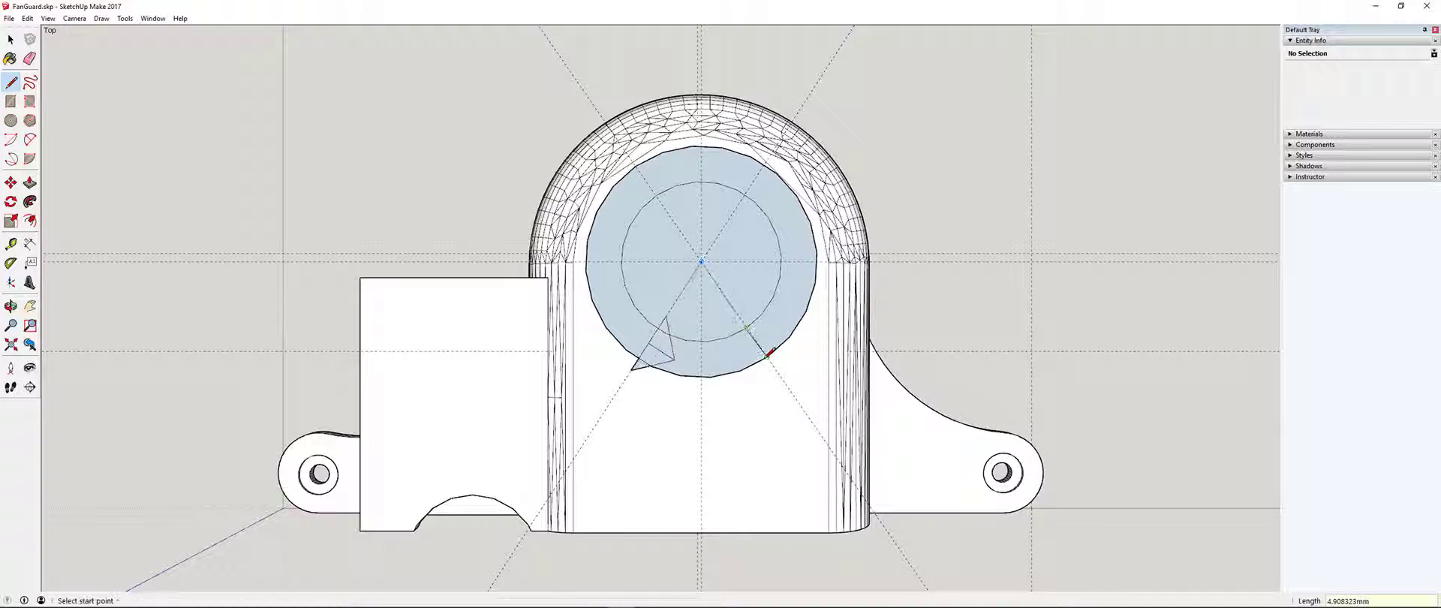
left_click(746, 328)
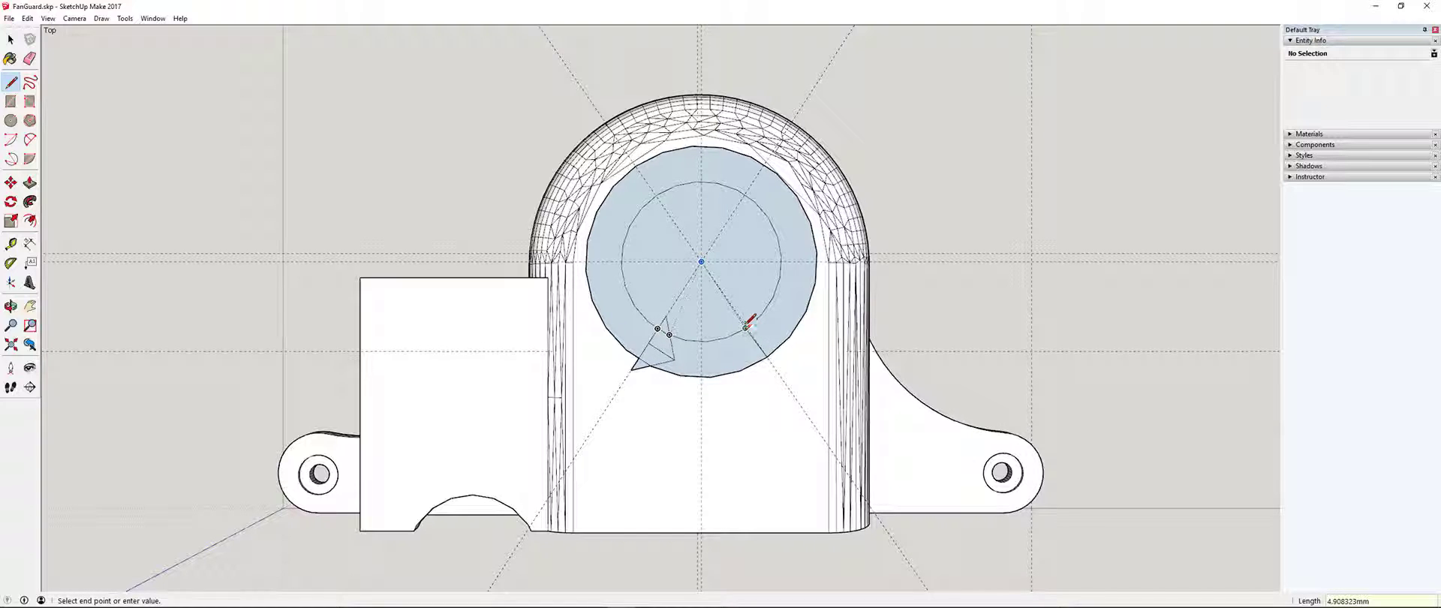
type("2")
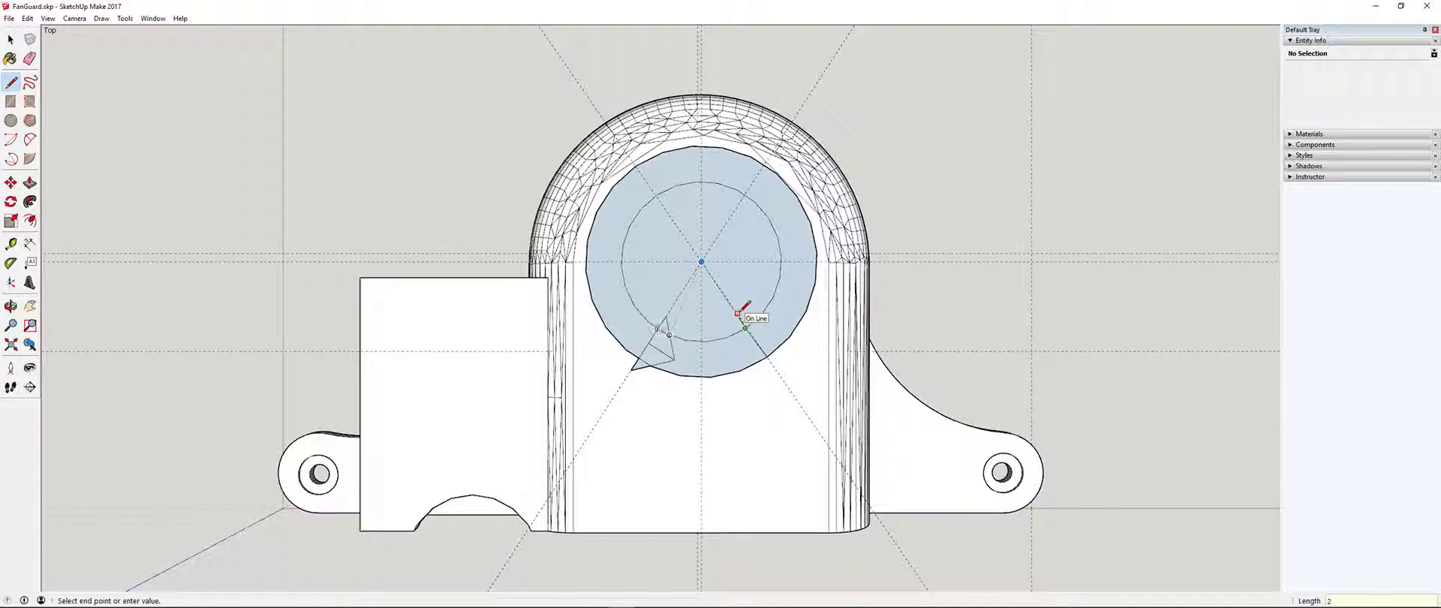
left_click(769, 356)
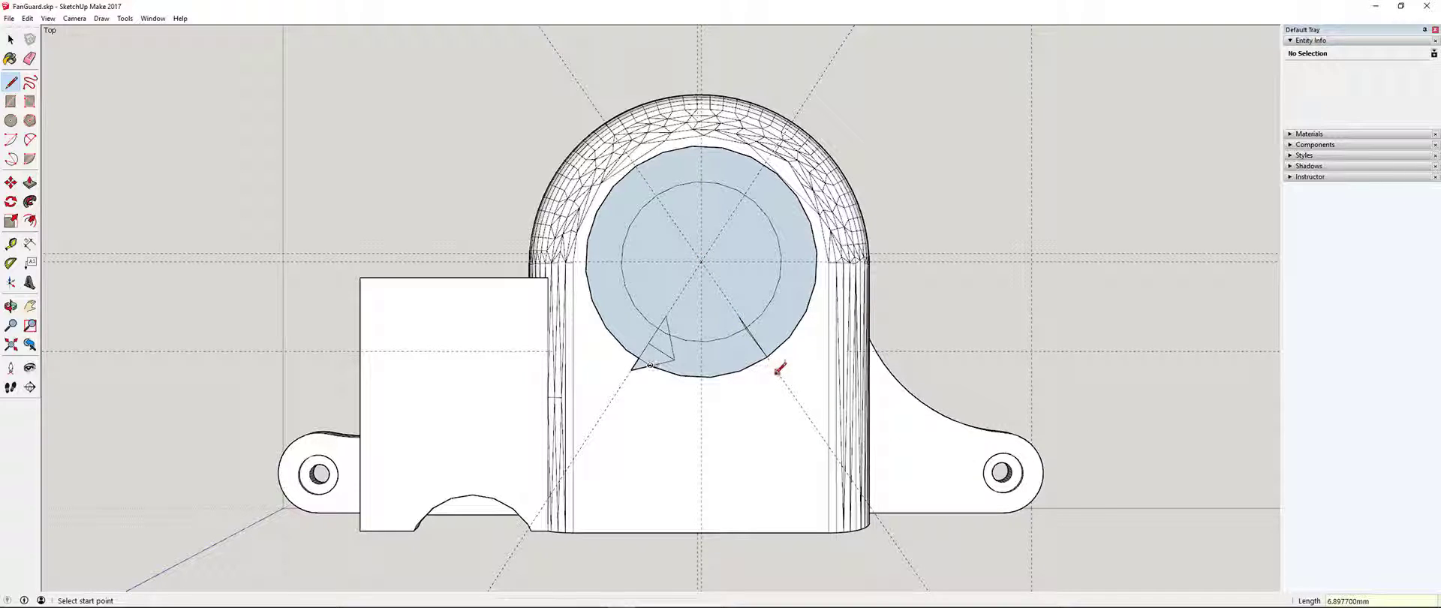
left_click(766, 357)
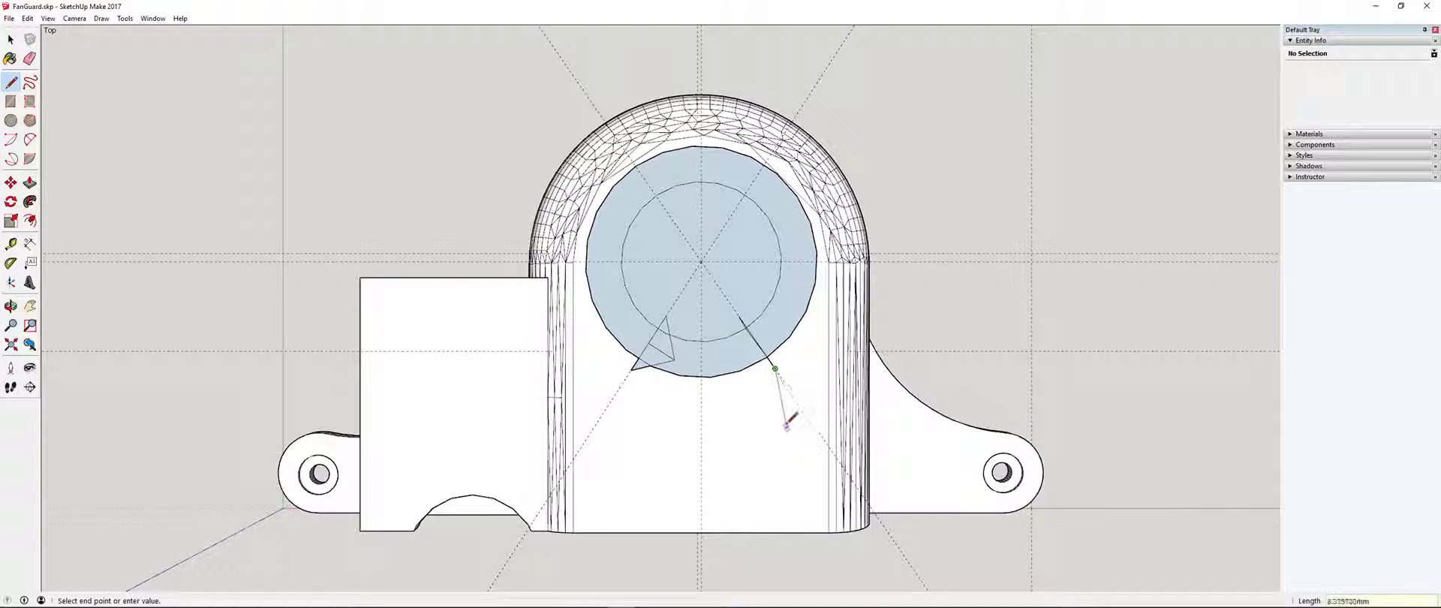
key("Escape")
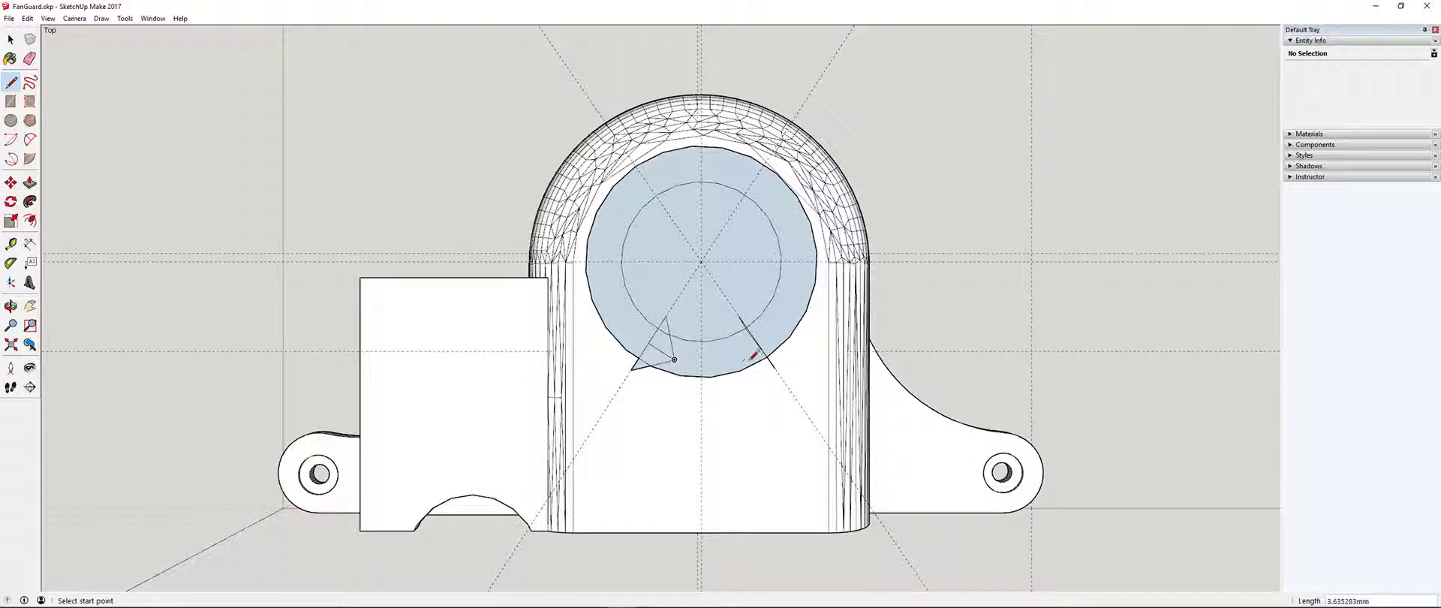
left_click(738, 316)
left_click(720, 356)
key("ctrl+z")
- Draw an arrowhead on the lower-right cut edge: a perpendicular about 3.97 mm from its midpoint, with its tip joined to both extended ends
left_click(746, 327)
left_click(757, 342)
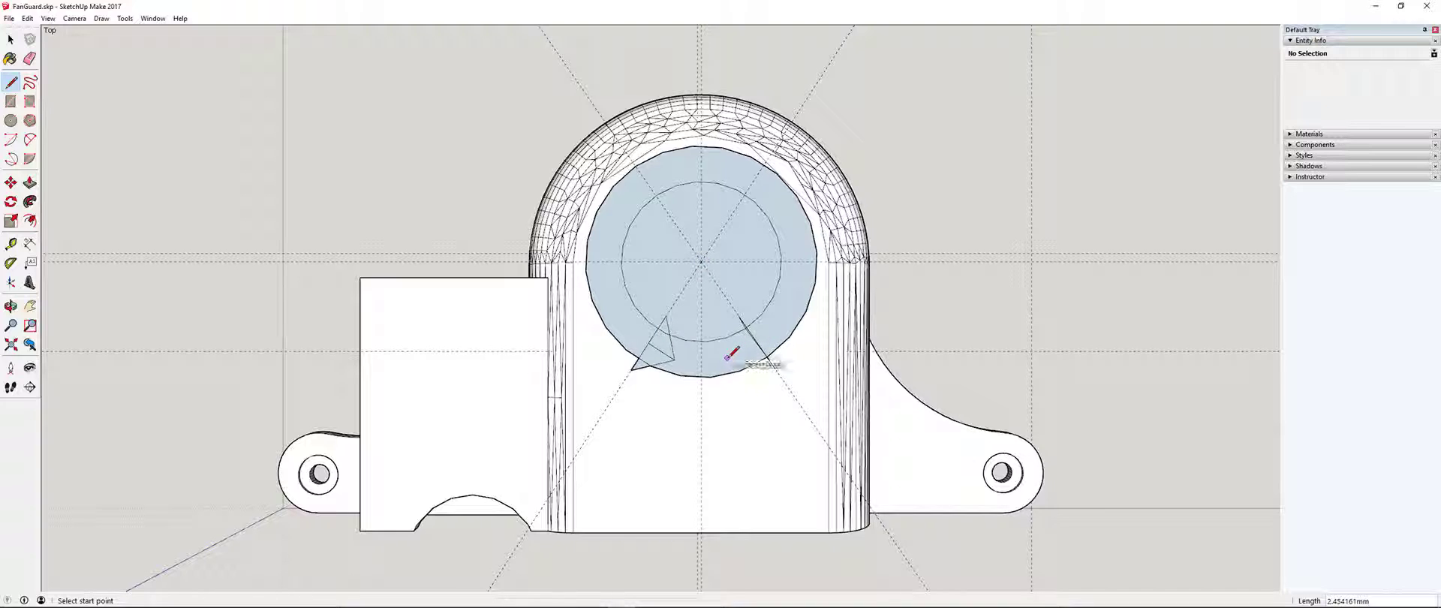
left_click(757, 342)
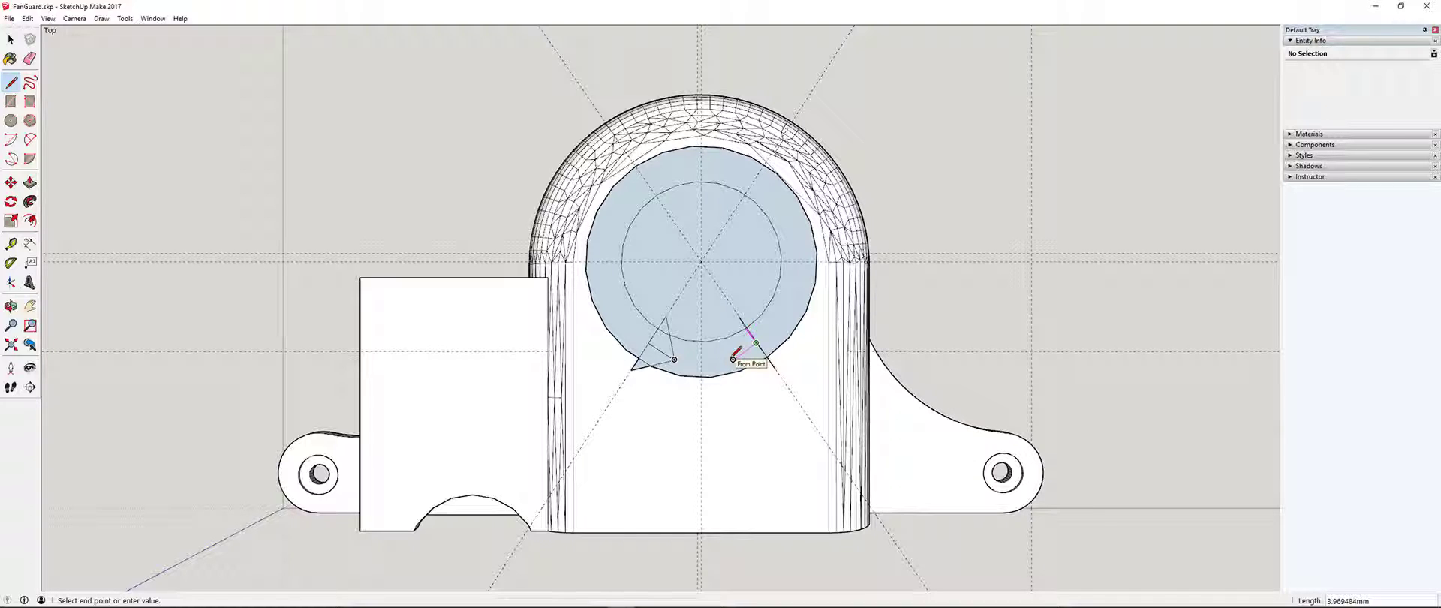
left_click(733, 358)
left_click(740, 318)
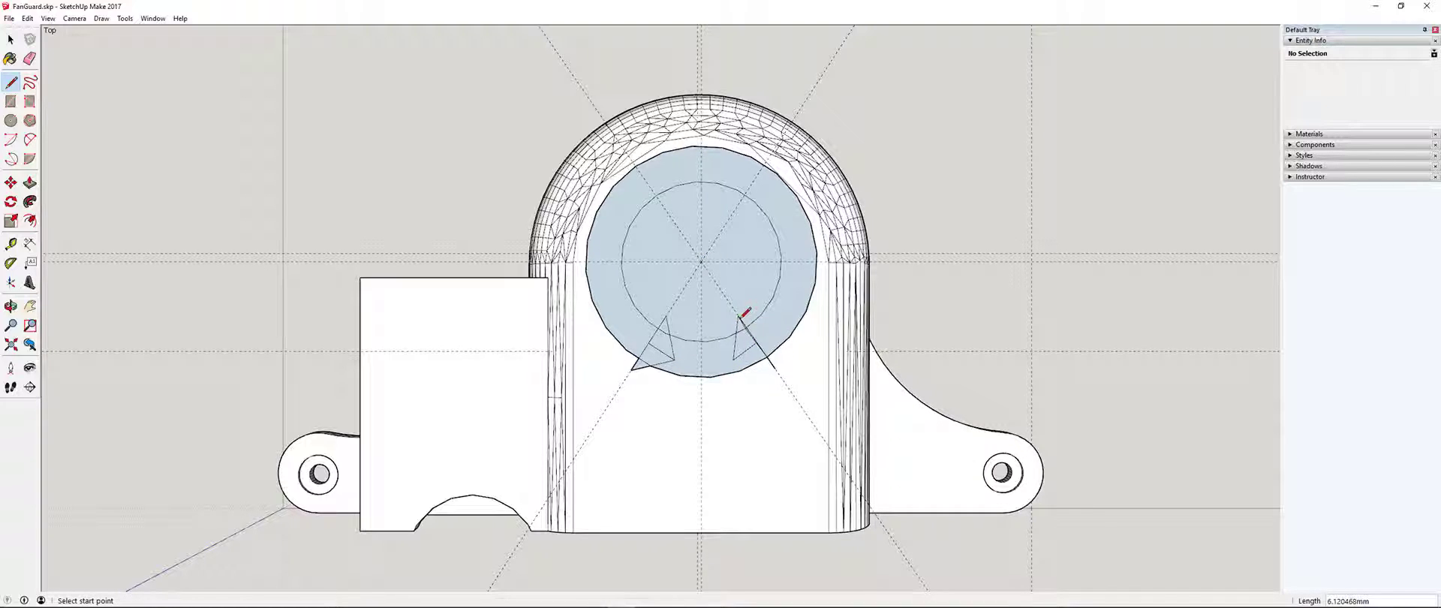
left_click(733, 360)
left_click(775, 368)
key("space")
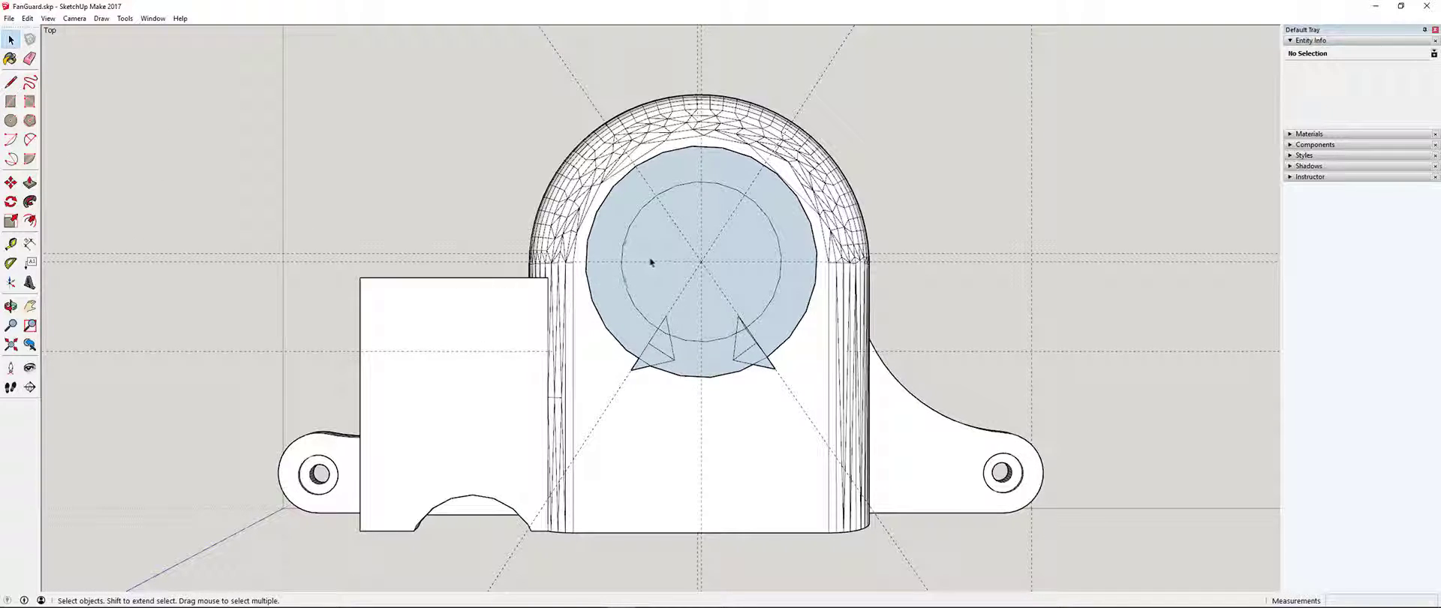
- Delete the inner circle's face, the ring face between the arrowheads, and the construction lines inside both arrowheads
left_click(651, 263)
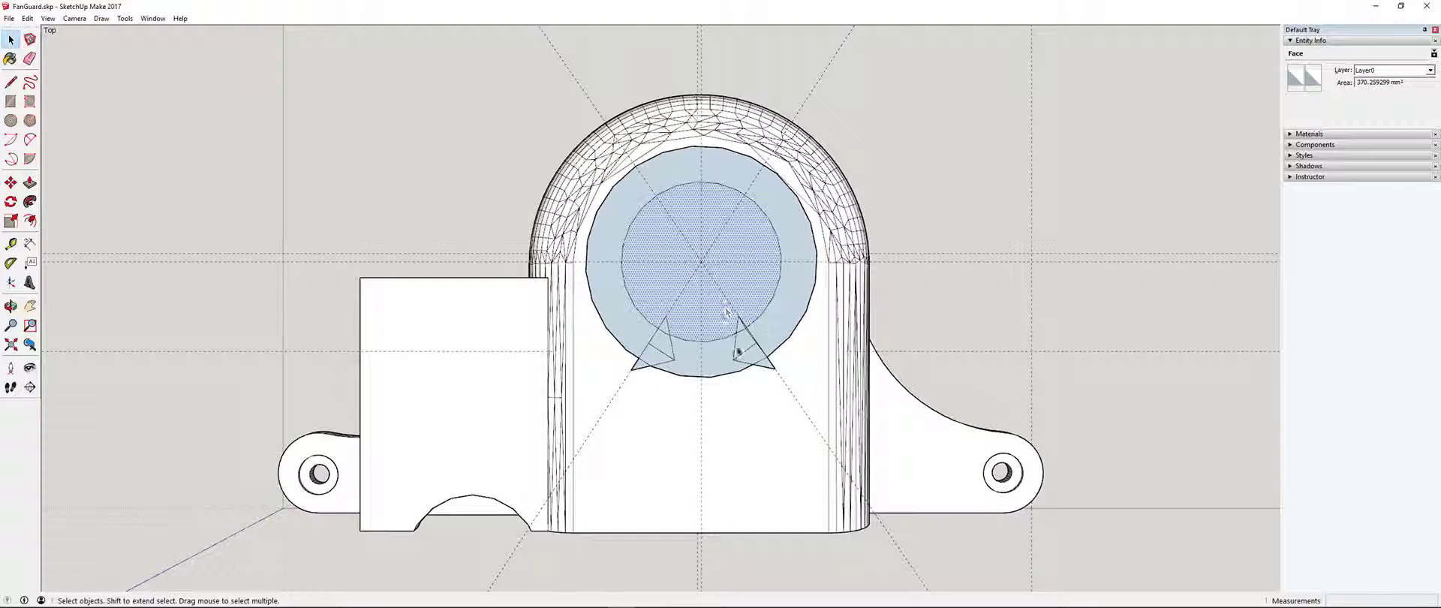
left_click(697, 371, "ctrl")
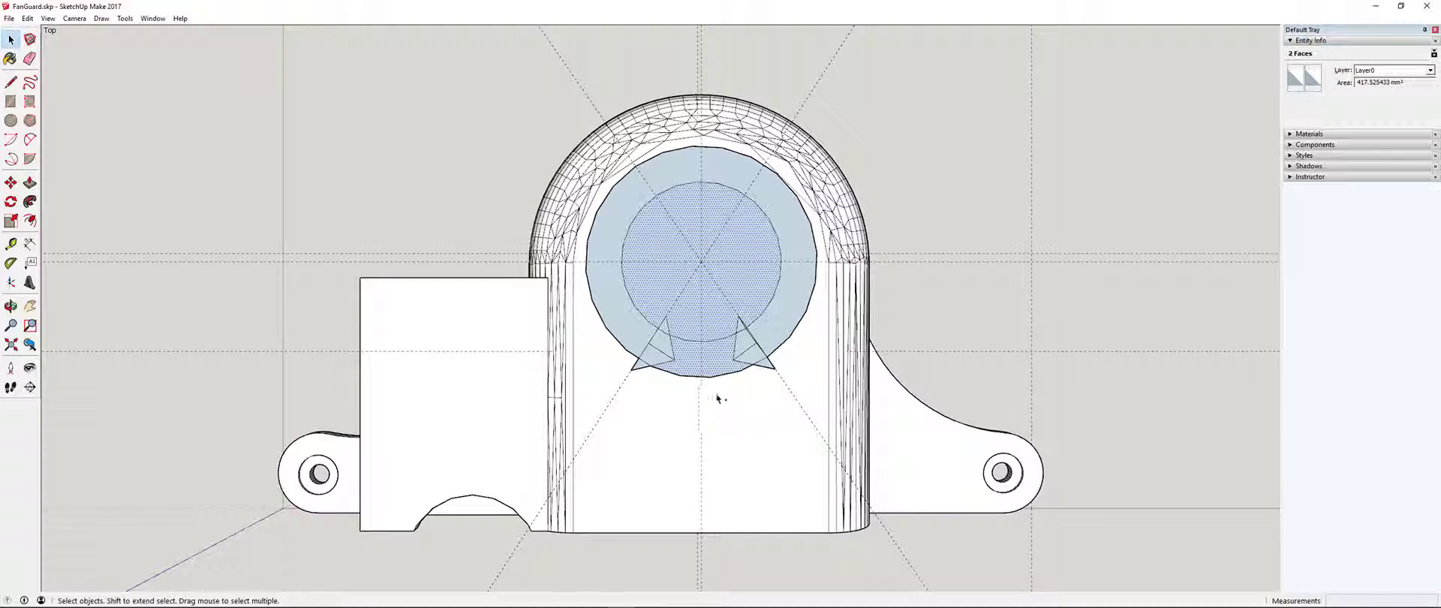
left_click(748, 351, "ctrl")
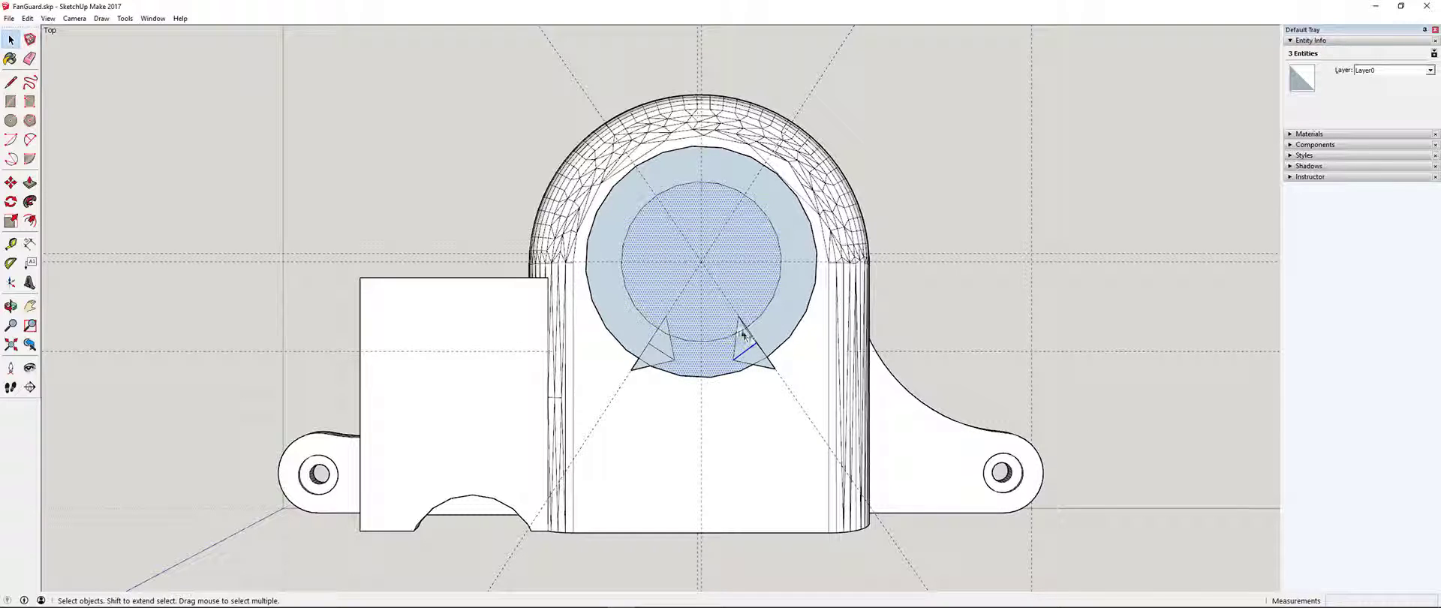
left_click(742, 328, "ctrl")
left_click(664, 332, "ctrl")
left_click(660, 351, "ctrl")
key("Delete")
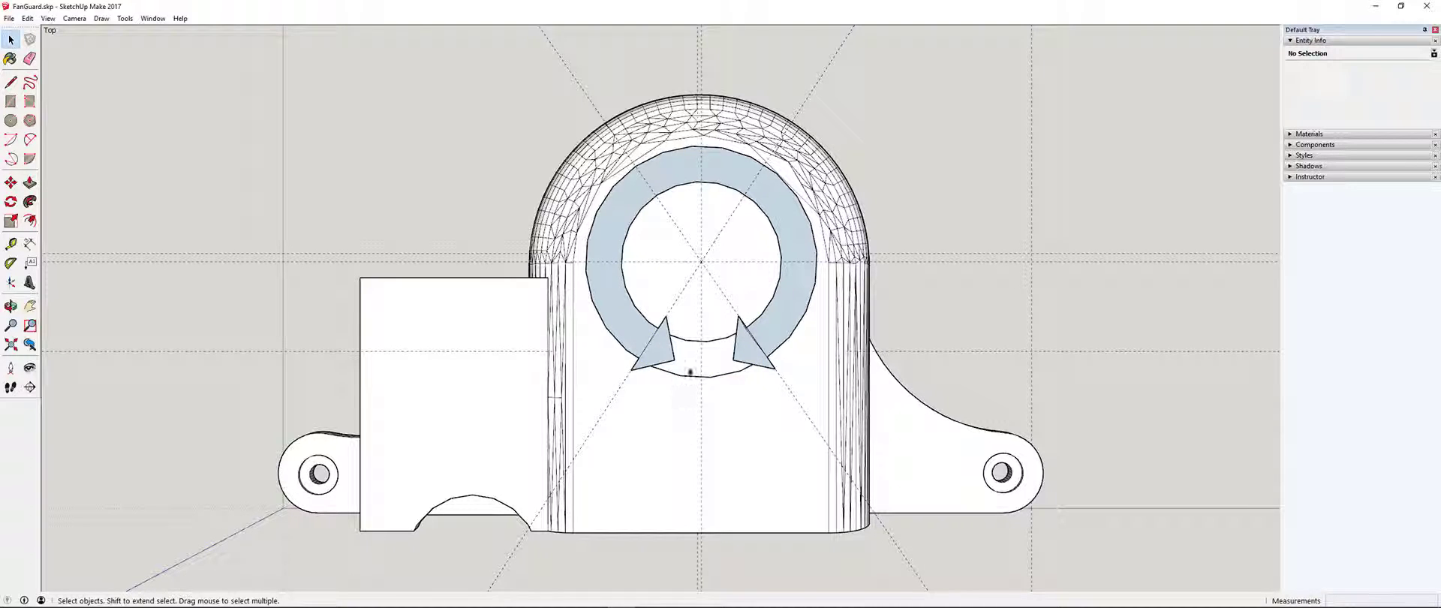
- Delete the two leftover arcs of the inner and outer circles between the arrowheads
left_click(695, 343)
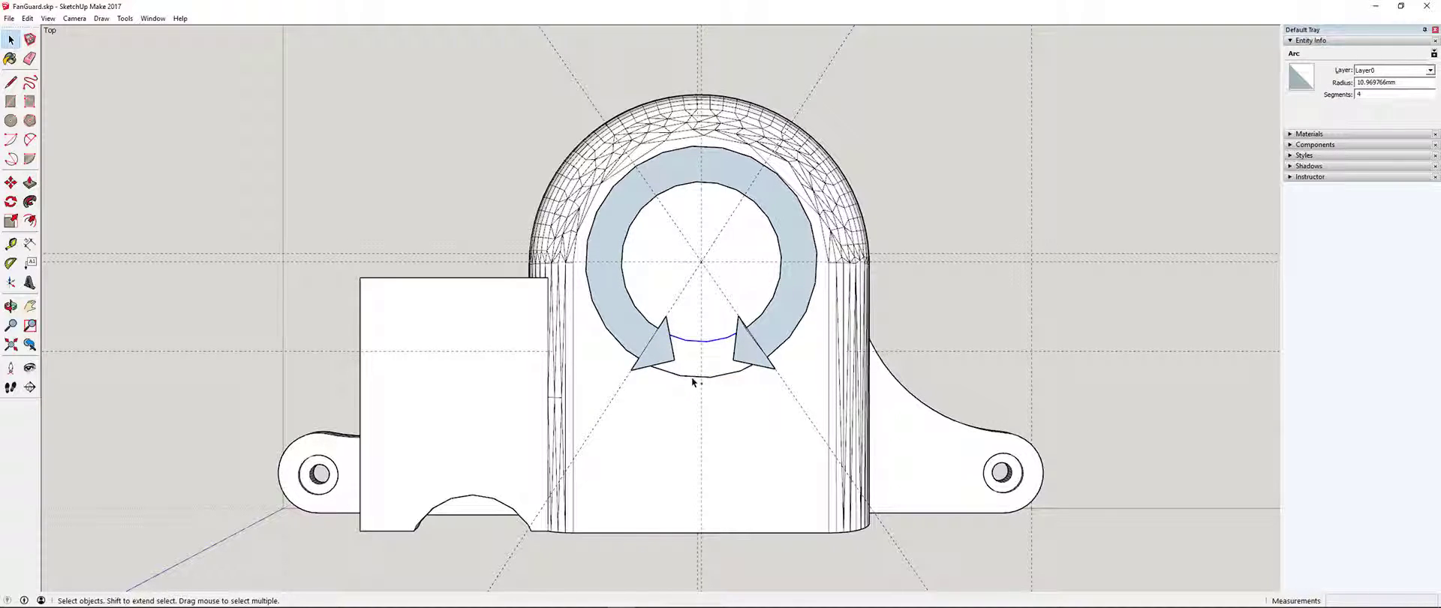
left_click(690, 375, "shift")
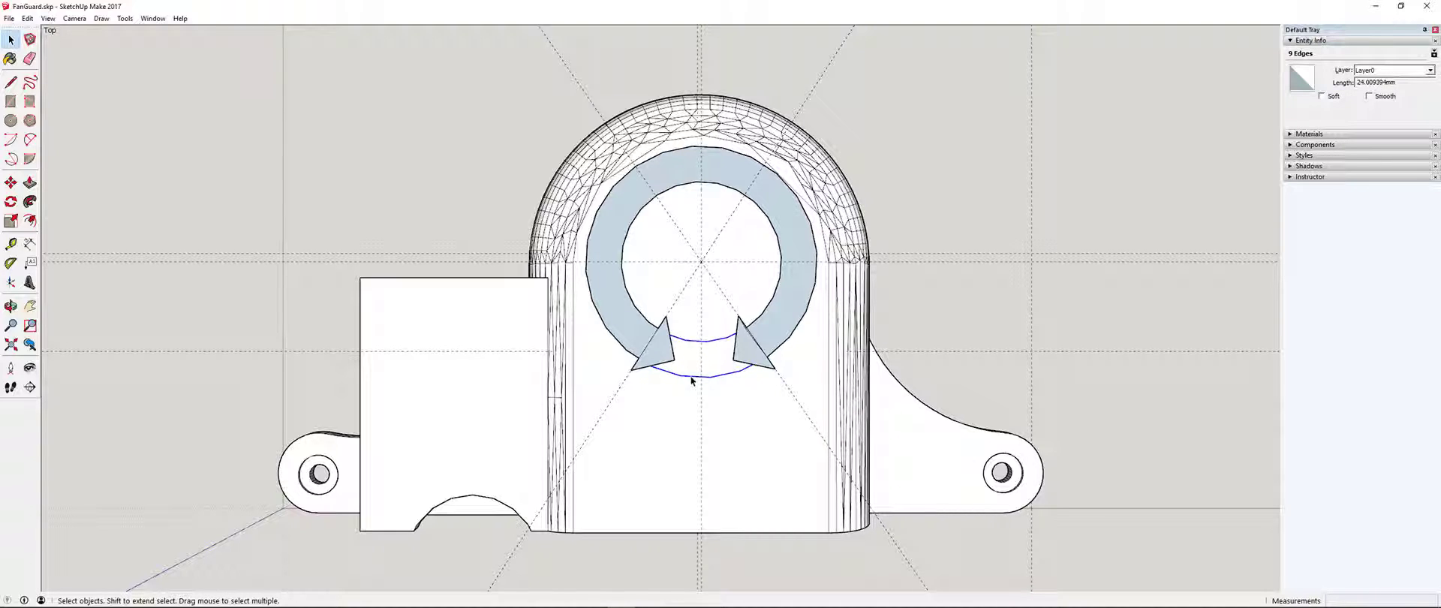
key("Delete")
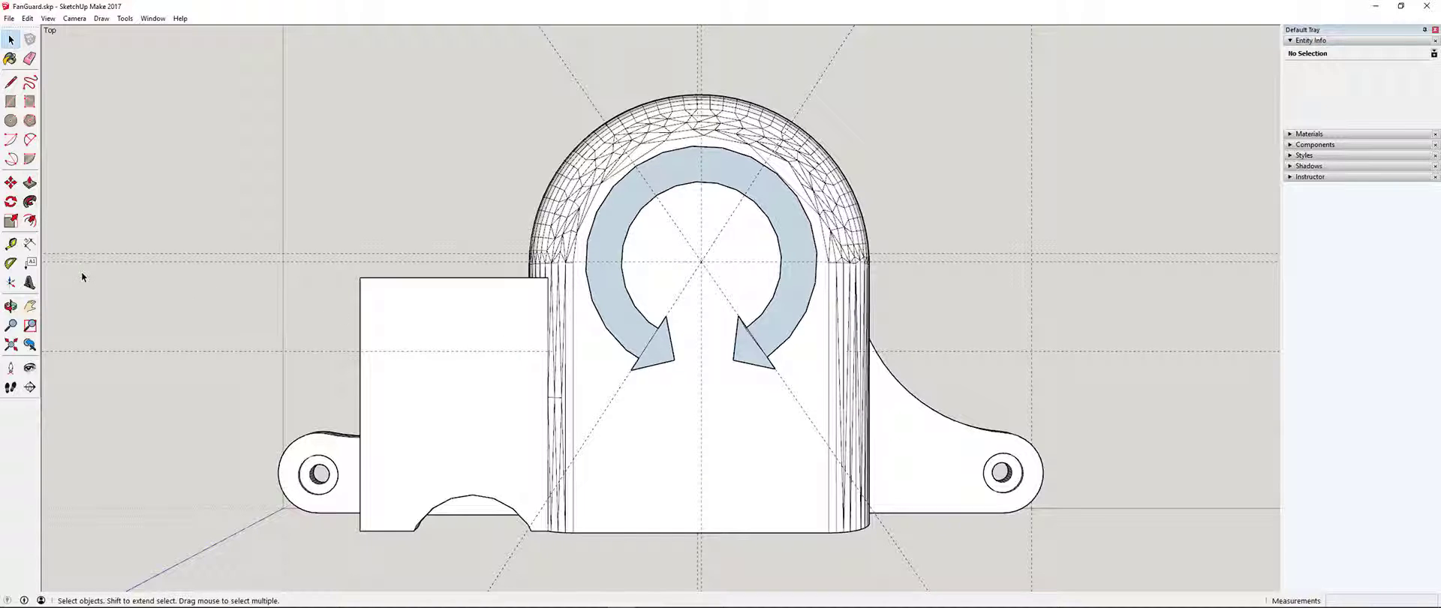
- Place the 3D text "Down Up" with a height of 10 mm below the arrow and scale it uniformly to 0.56
left_click(29, 282)
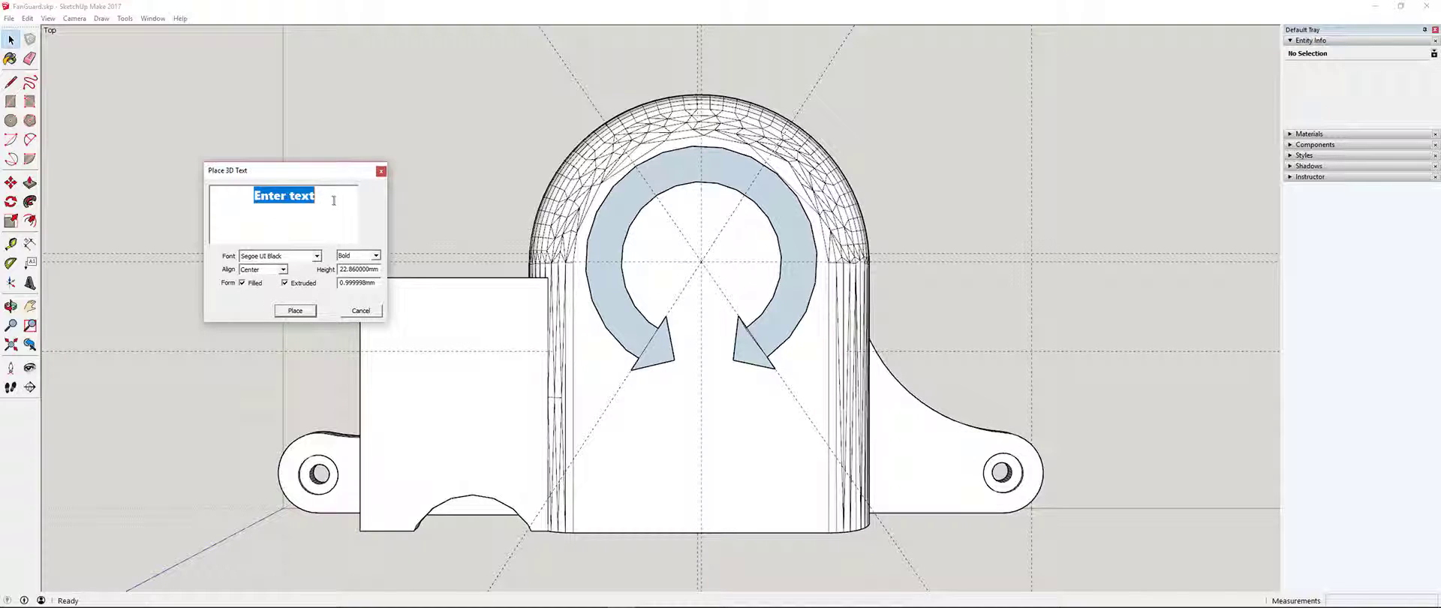
type("D")
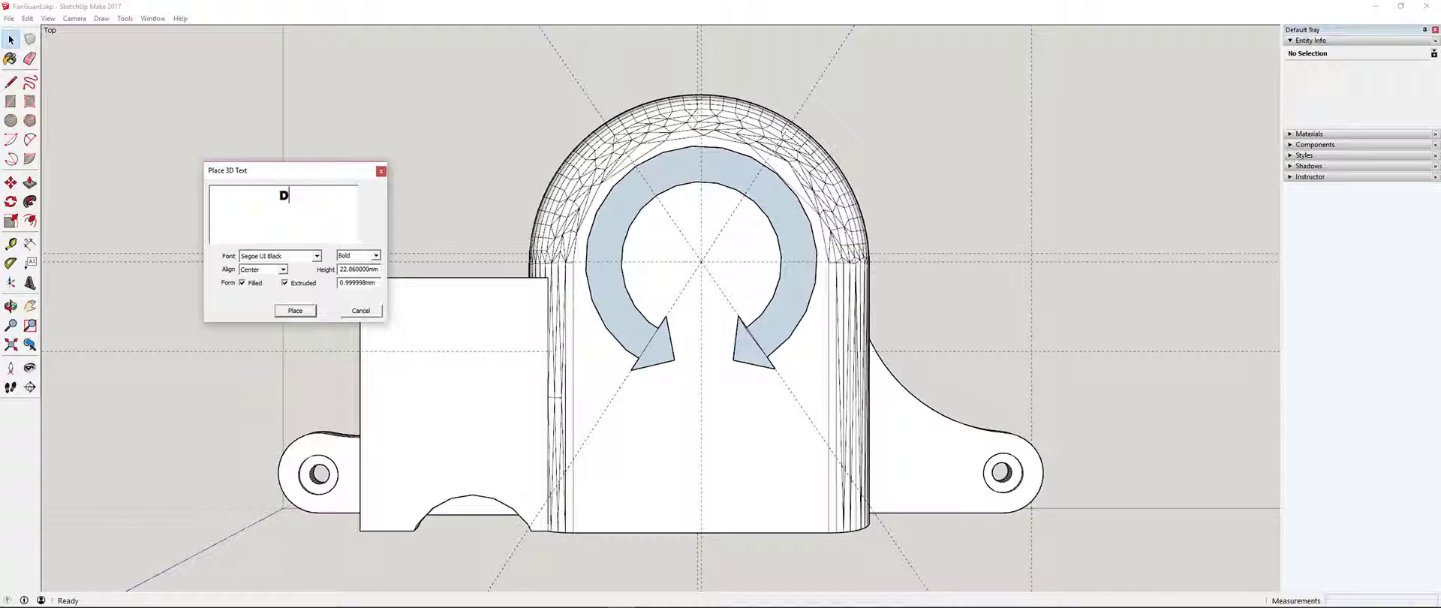
type("own       Up")
left_click_drag(340, 268, 382, 268)
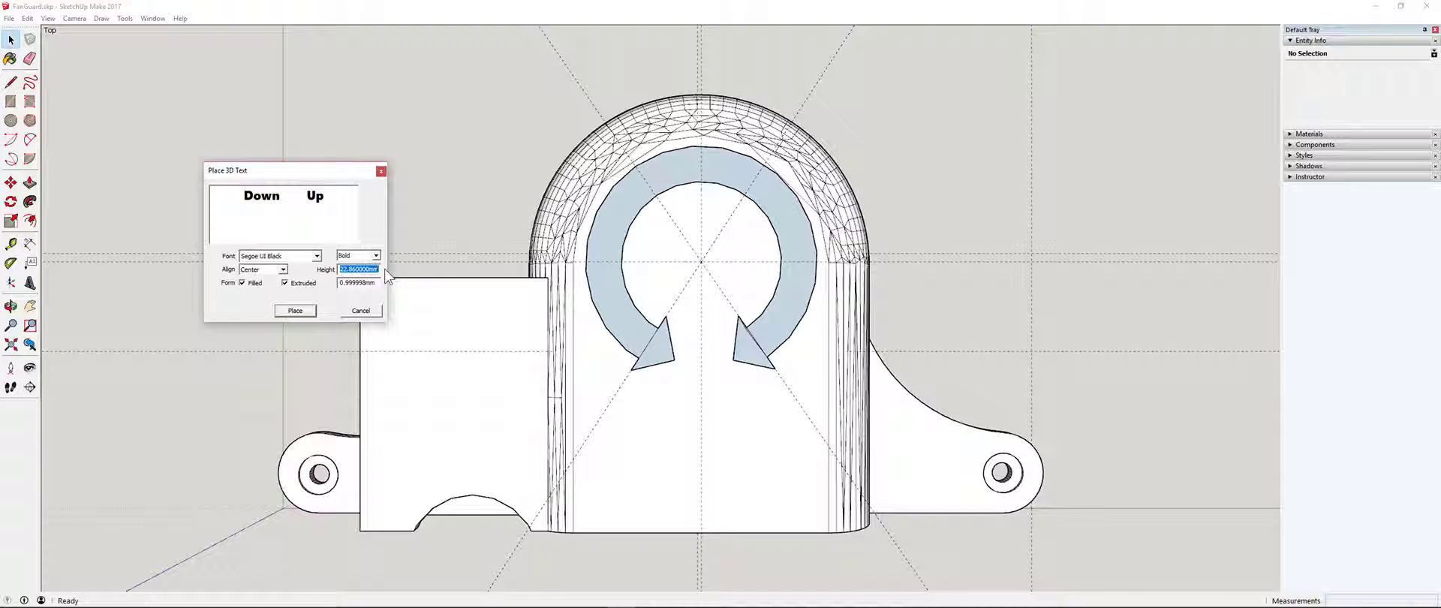
type("10")
key("Return")
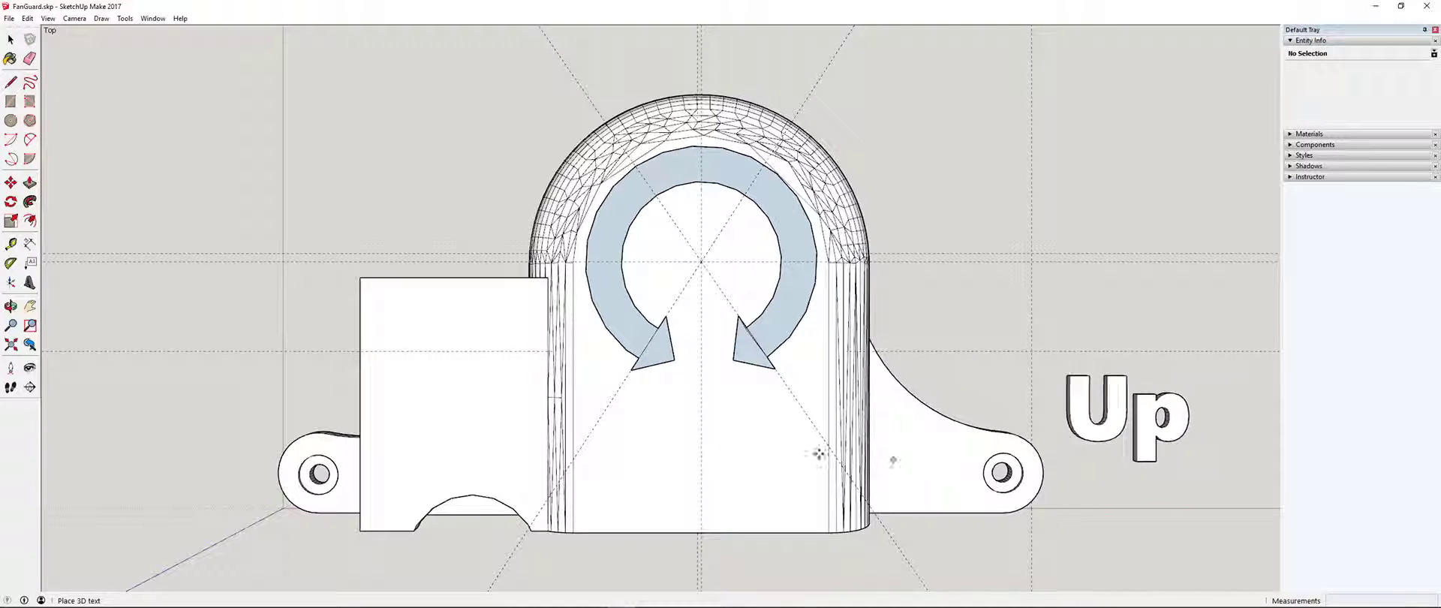
left_click(681, 466)
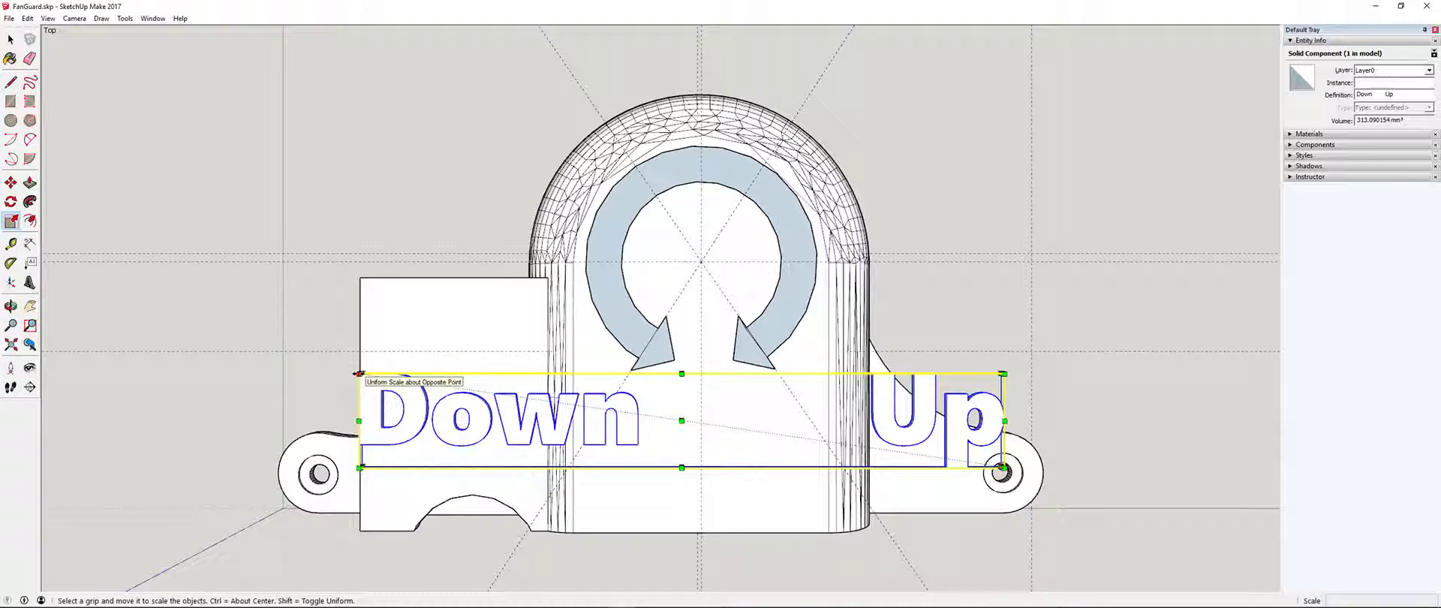
left_click_drag(359, 373, 643, 415)
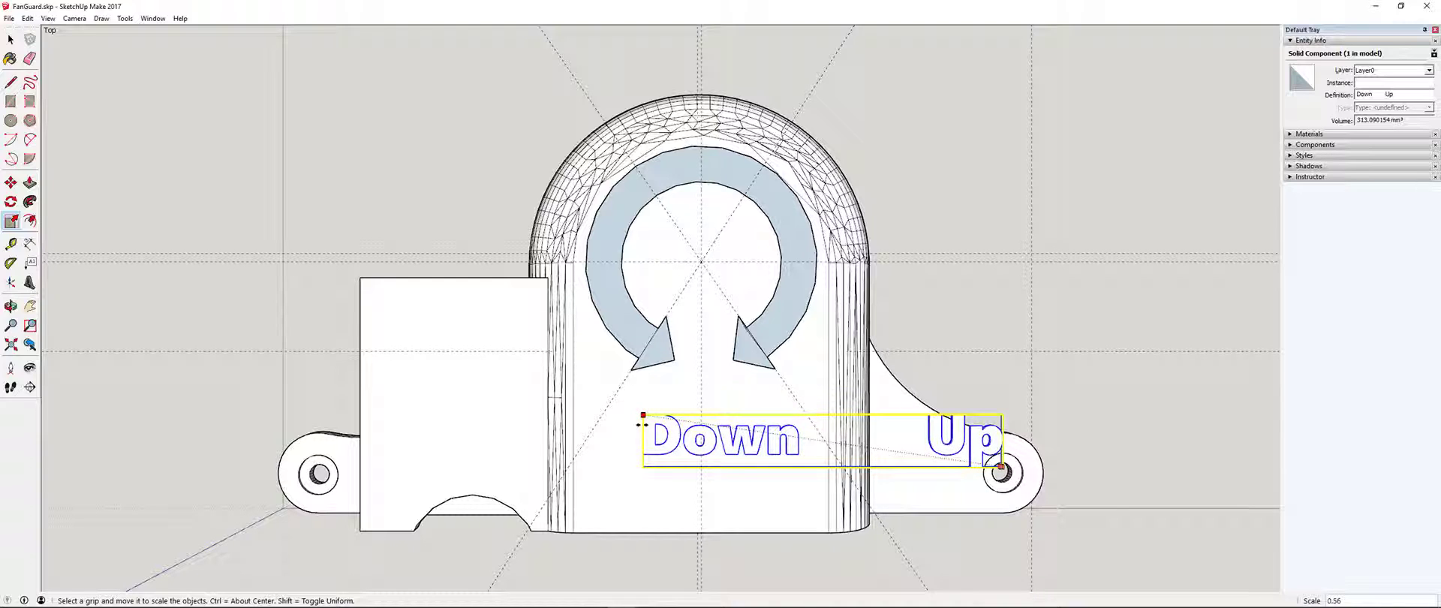
left_click_drag(643, 415, 643, 415)
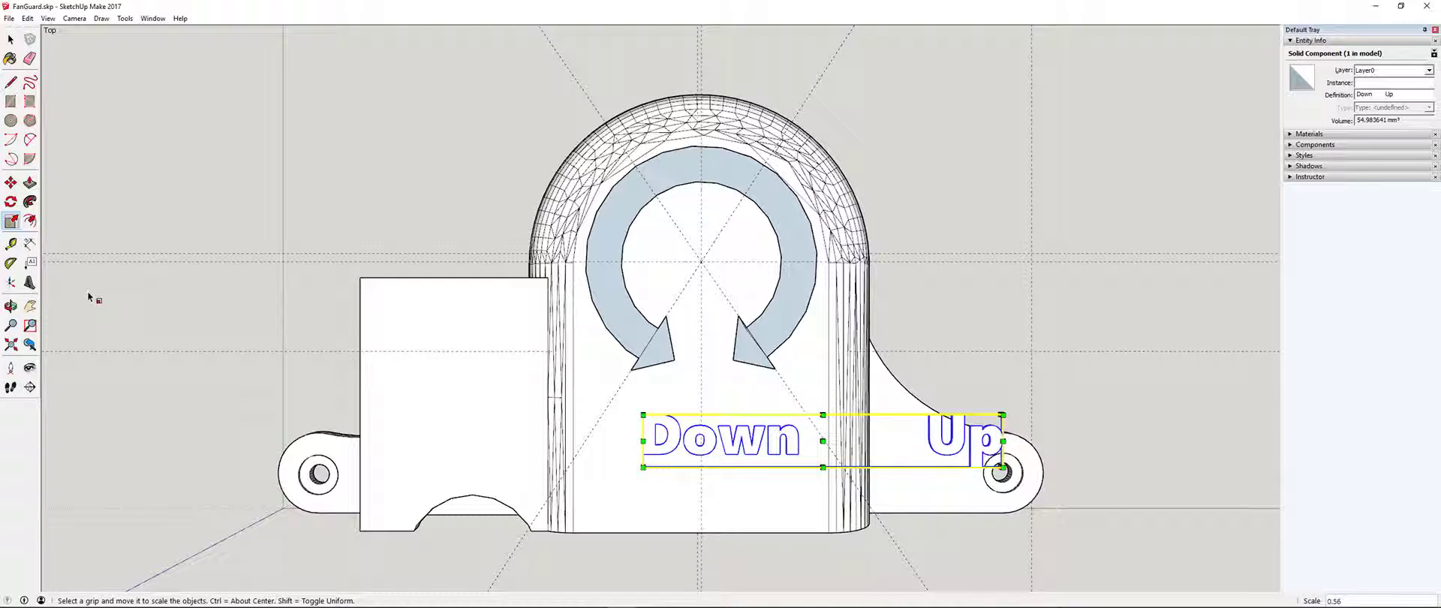
- Move the text about 9.65 mm diagonally to just below the arrowheads and scale it uniformly to 0.68 to fit the cover's width
left_click(12, 184)
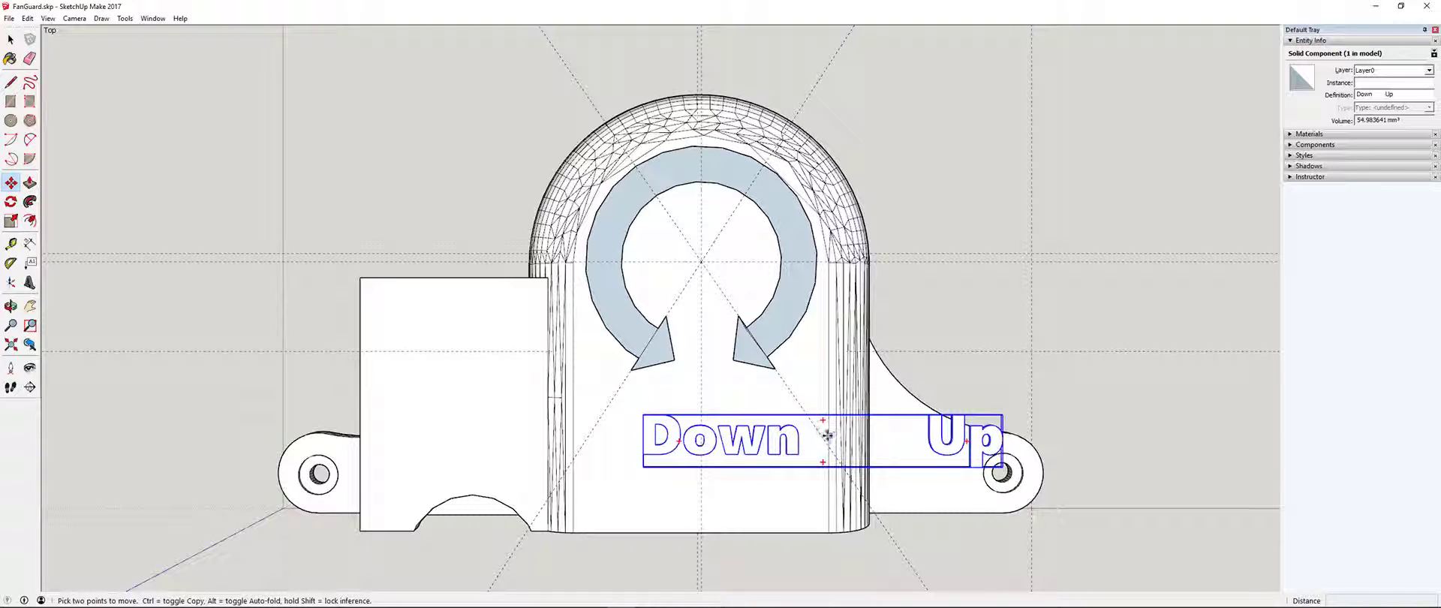
left_click(779, 426)
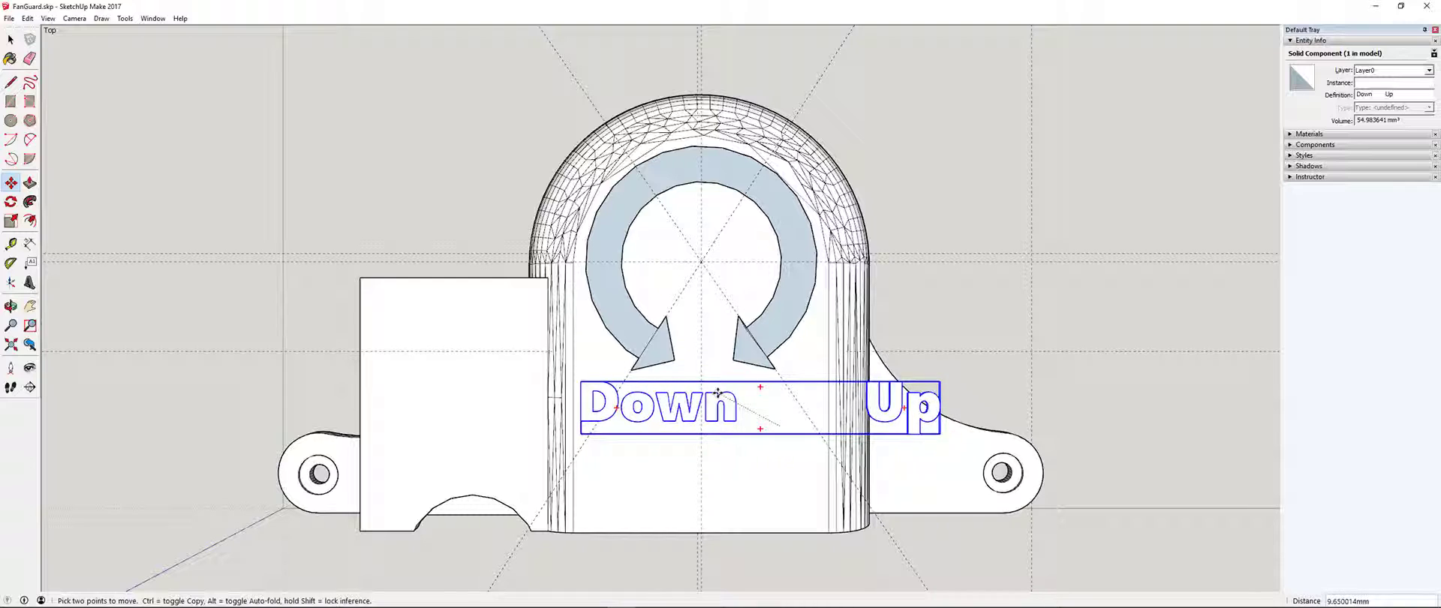
left_click(718, 393)
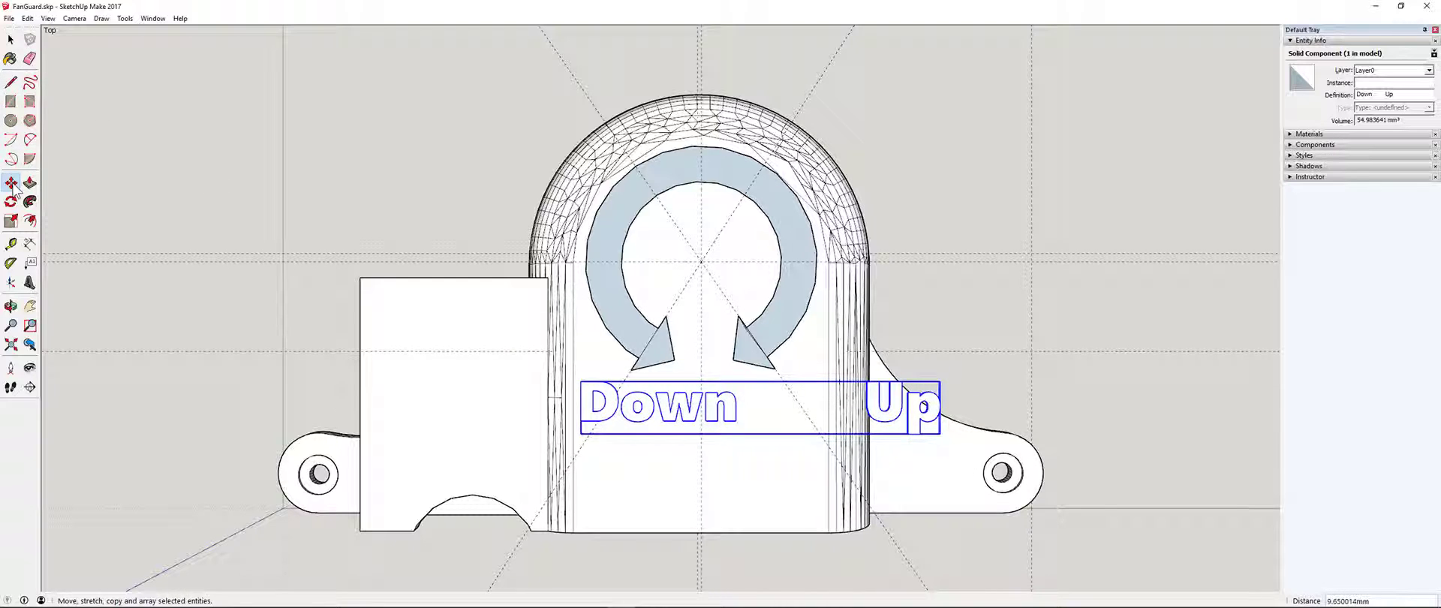
left_click(10, 221)
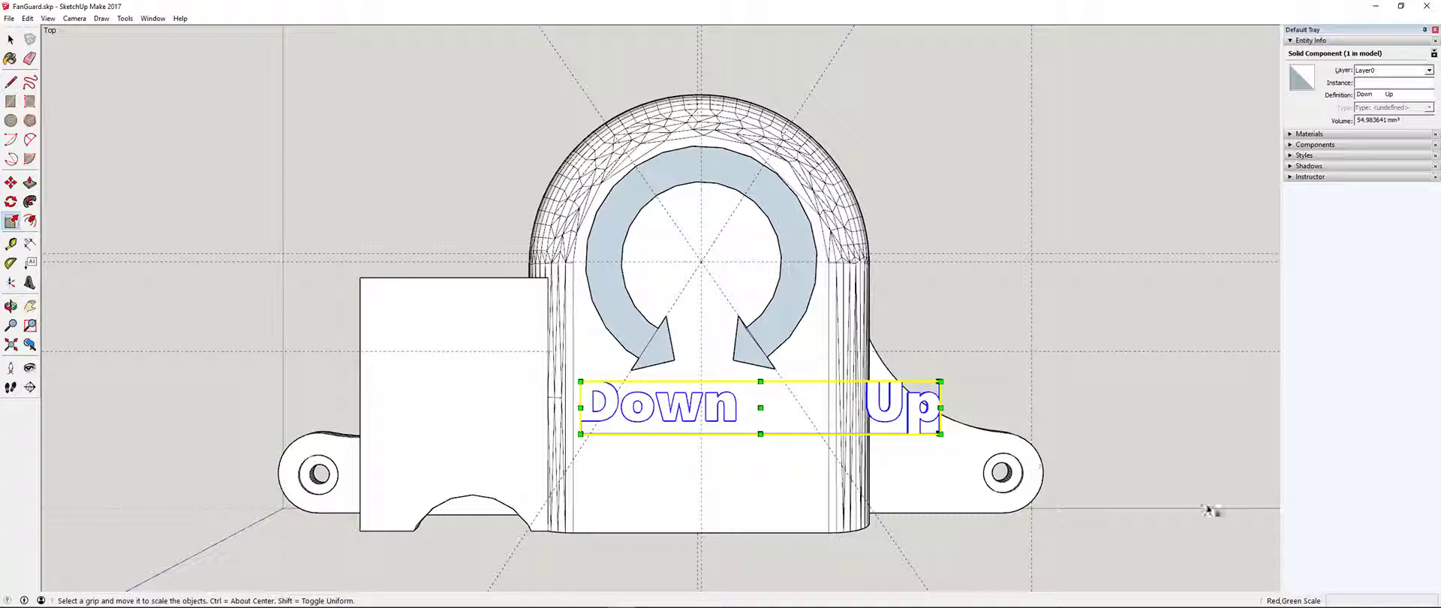
left_click_drag(940, 434, 823, 426)
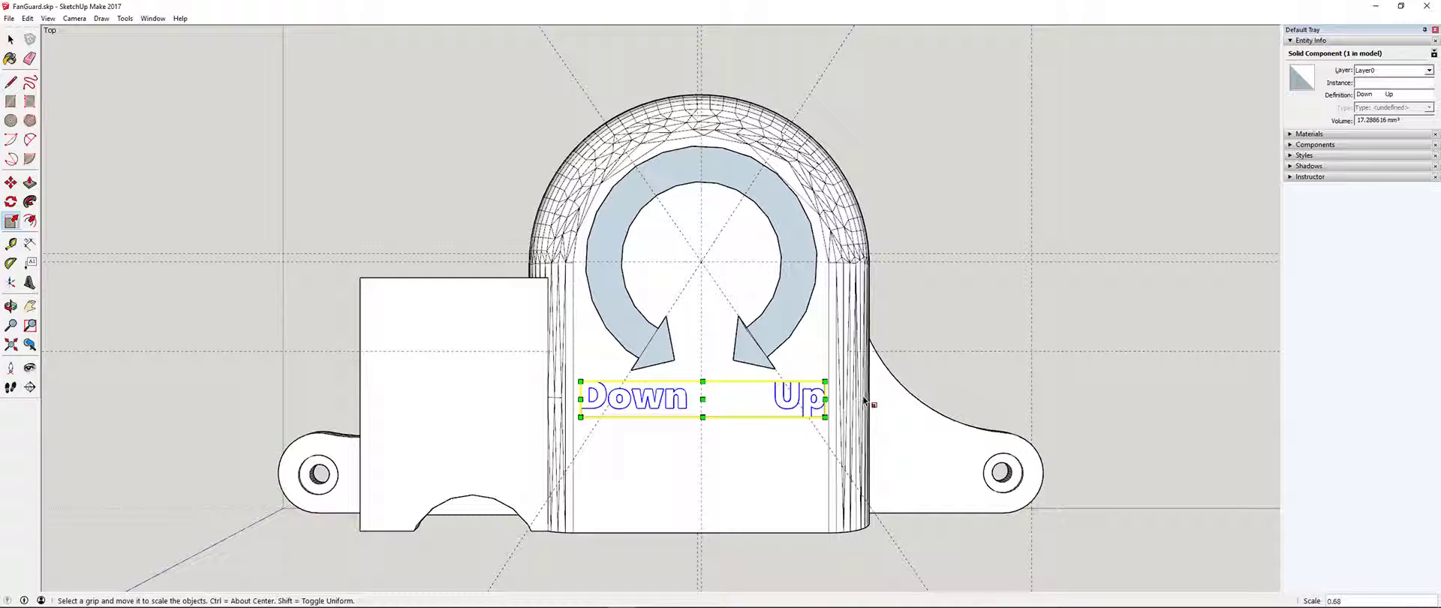
- Delete the edges separating the left arrowhead from the curved arrow body
left_click(30, 184)
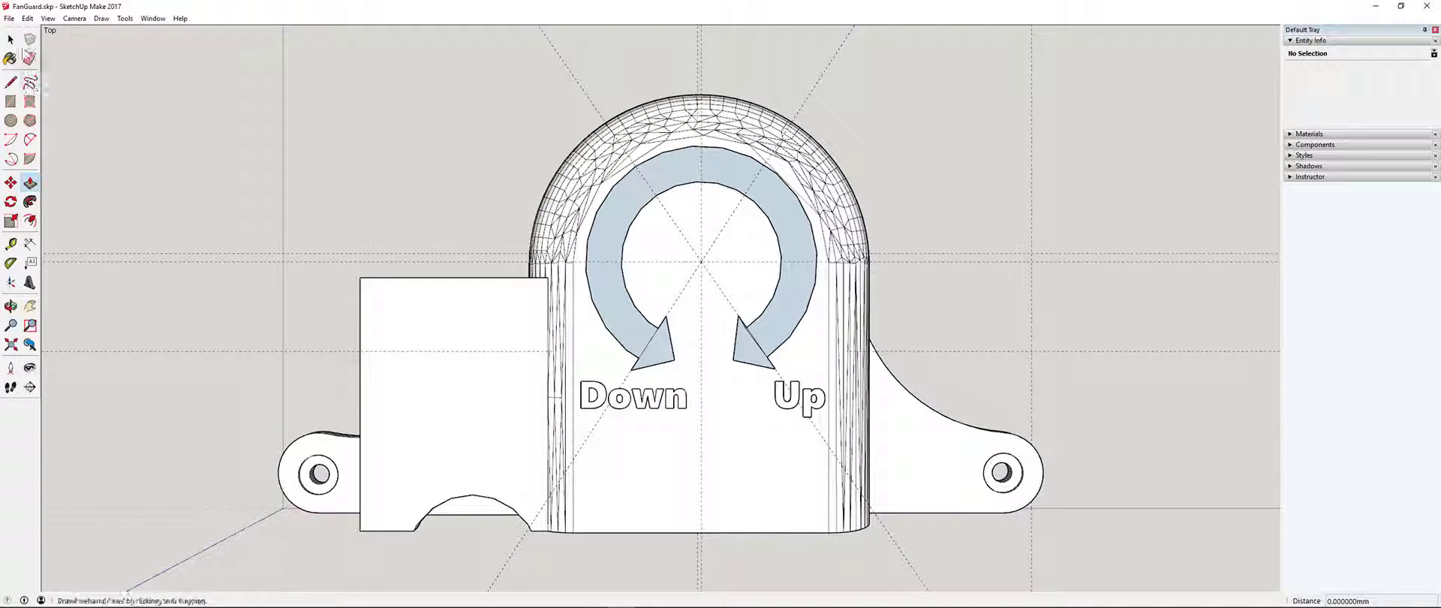
left_click(11, 39)
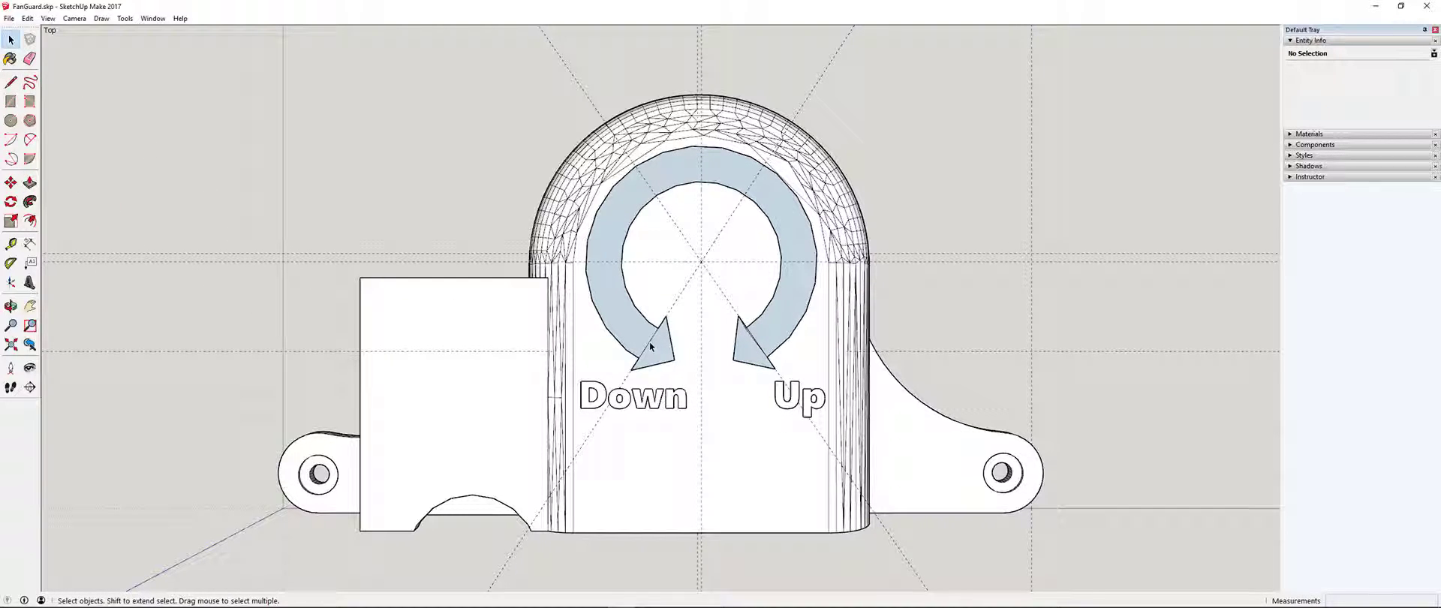
key("Delete")
key("Delete")
- Delete the stray sliver edges at the right arrowhead's inner corner and the edge separating that arrowhead from the arrow body
scroll(748, 330, "up", 4)
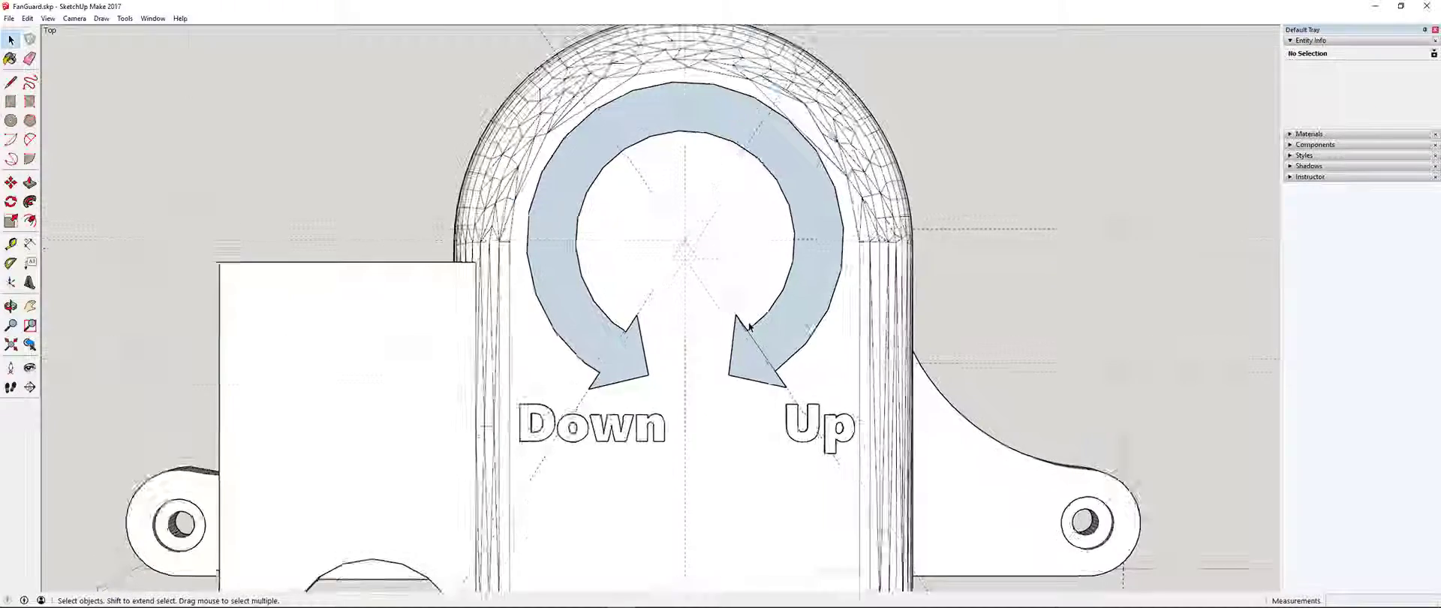
scroll(749, 330, "up", 2)
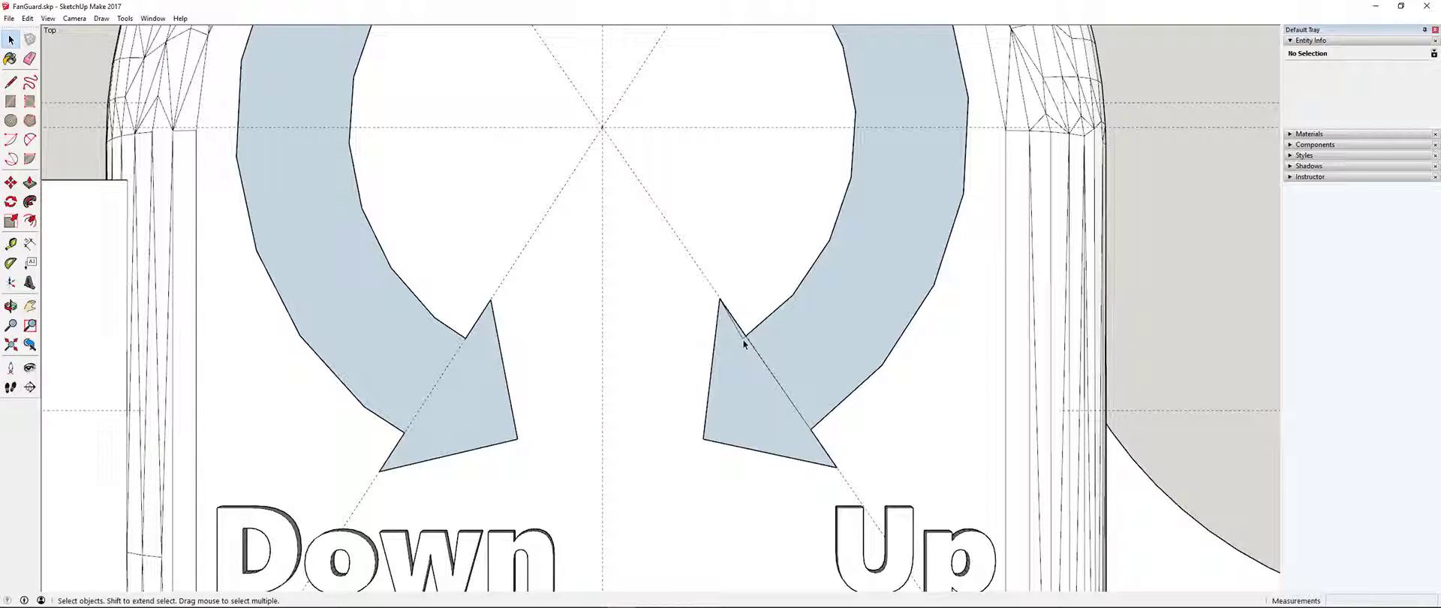
left_click(742, 339)
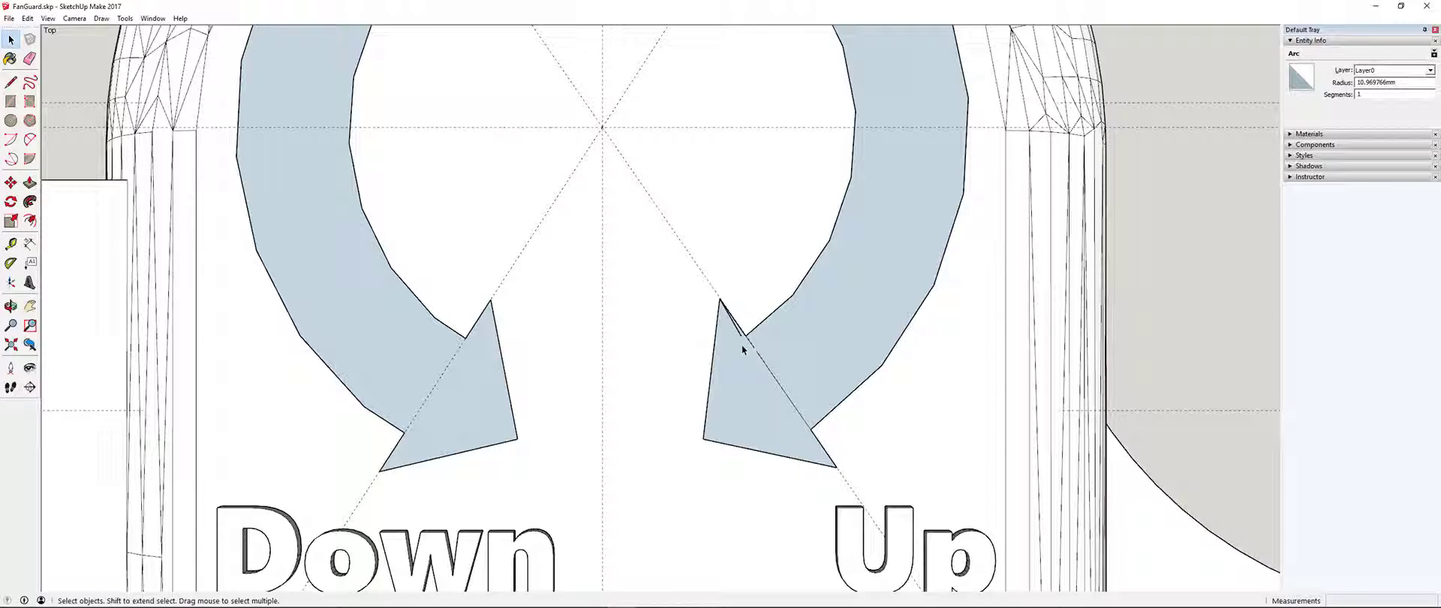
key("Delete")
key("Delete")
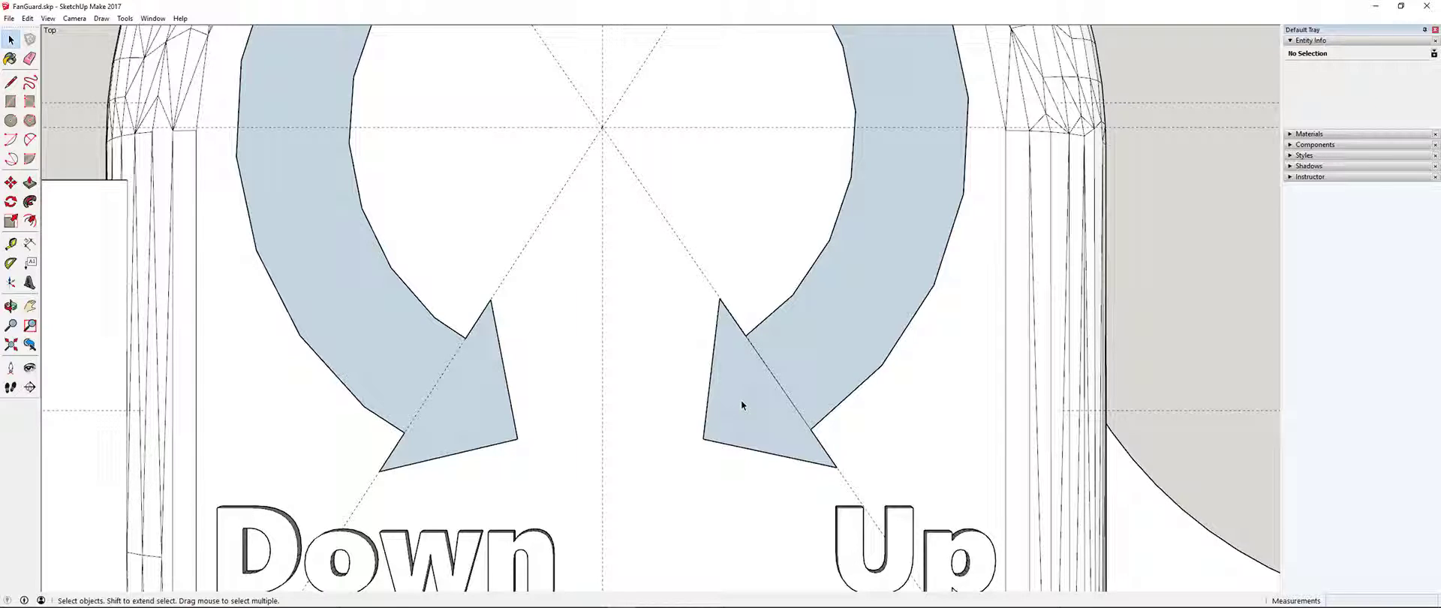
left_click(779, 387)
key("Delete")
scroll(529, 450, "down", 5)
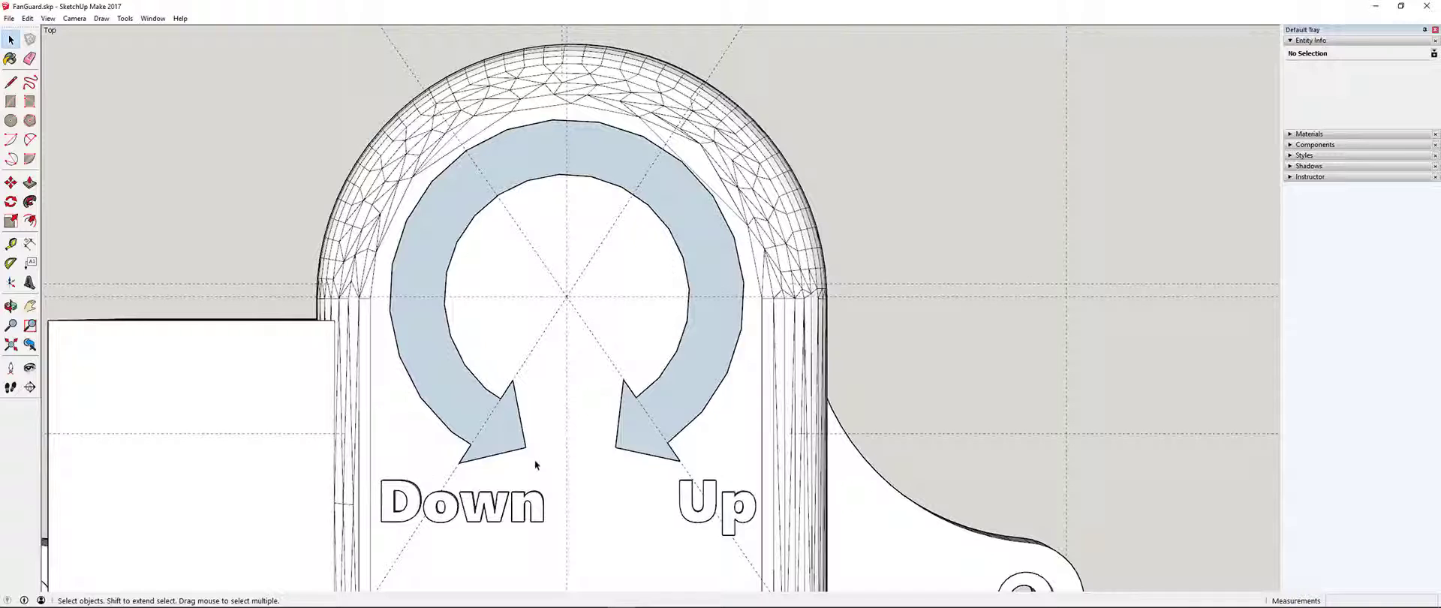
scroll(561, 471, "down", 1)
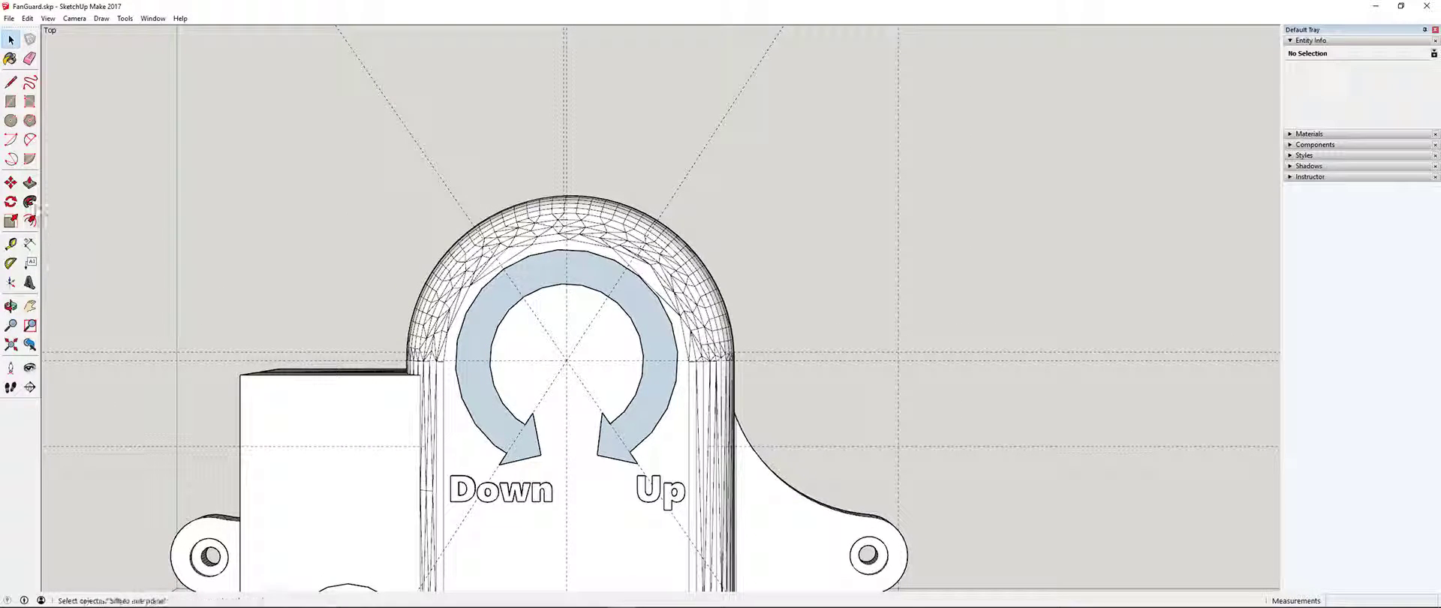
- Extrude the circular double arrow's face upward by 1 mm from the cover's top surface
left_click(30, 188)
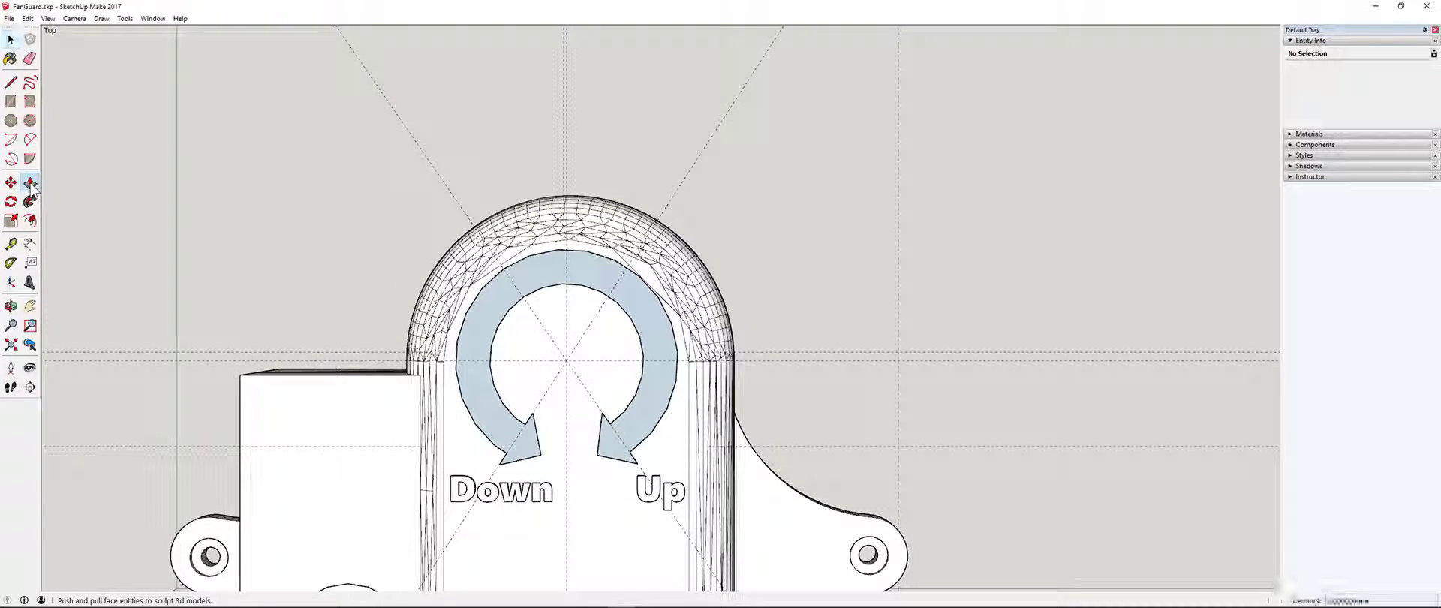
left_click(483, 332)
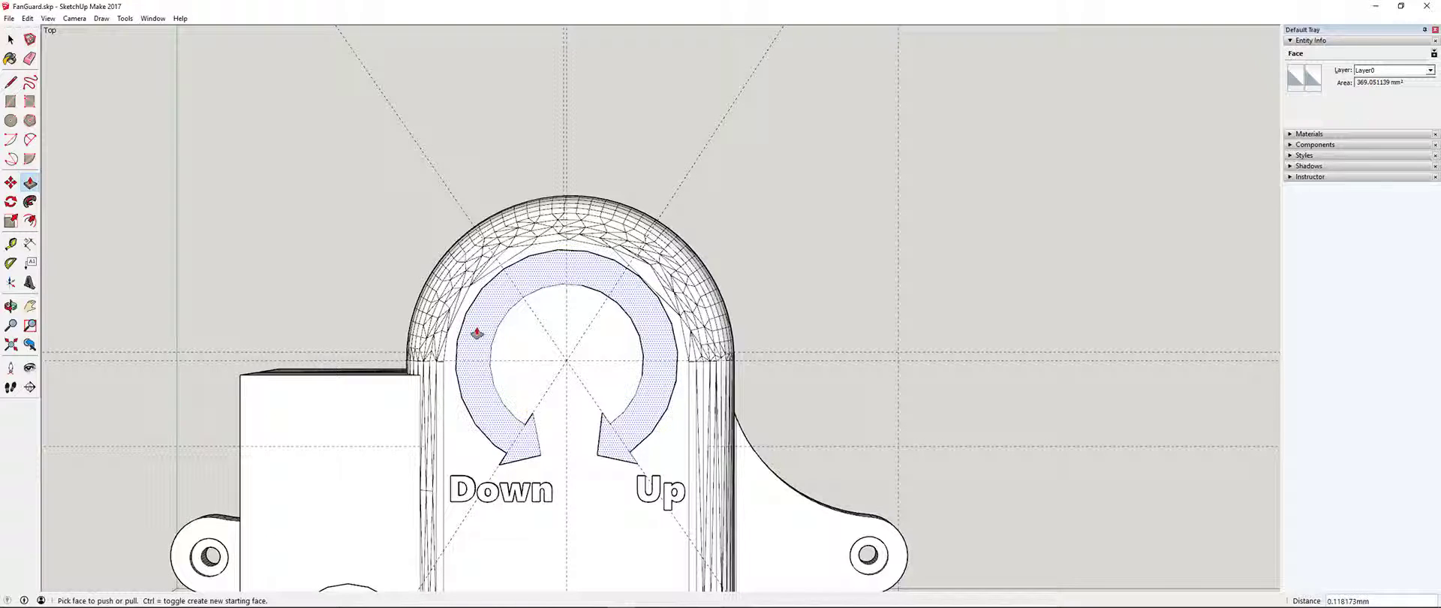
key("Escape")
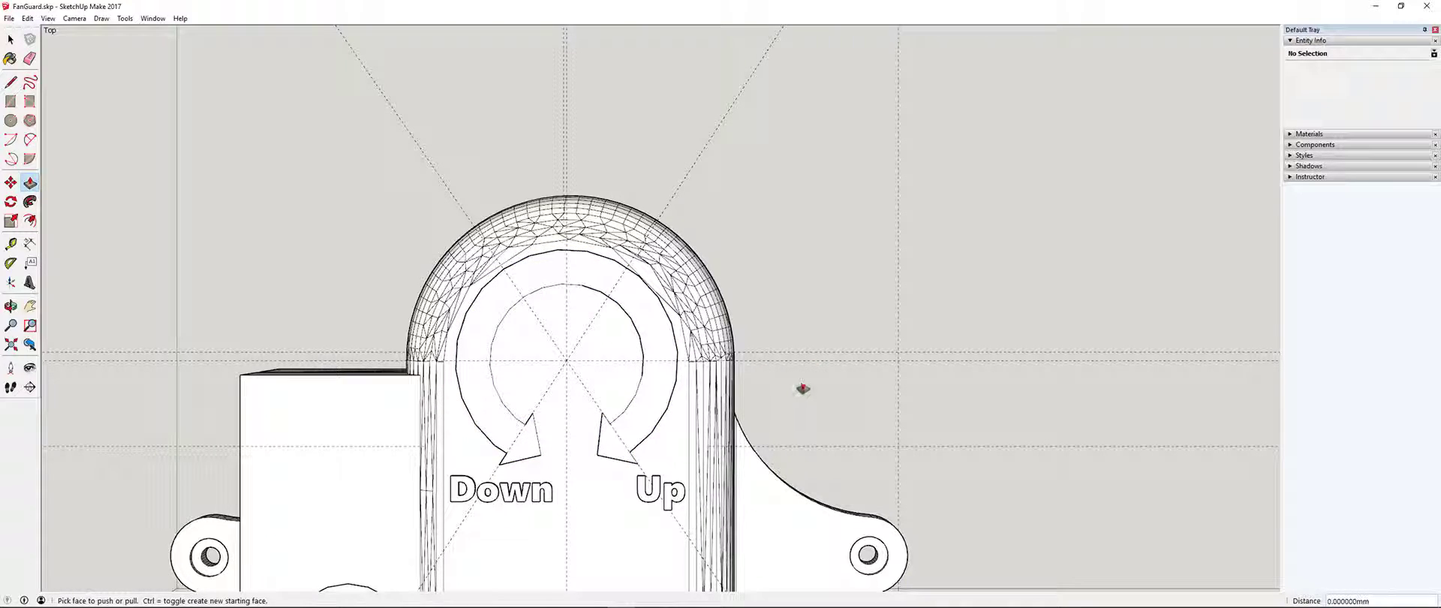
middle_click_drag(801, 389, 698, 84)
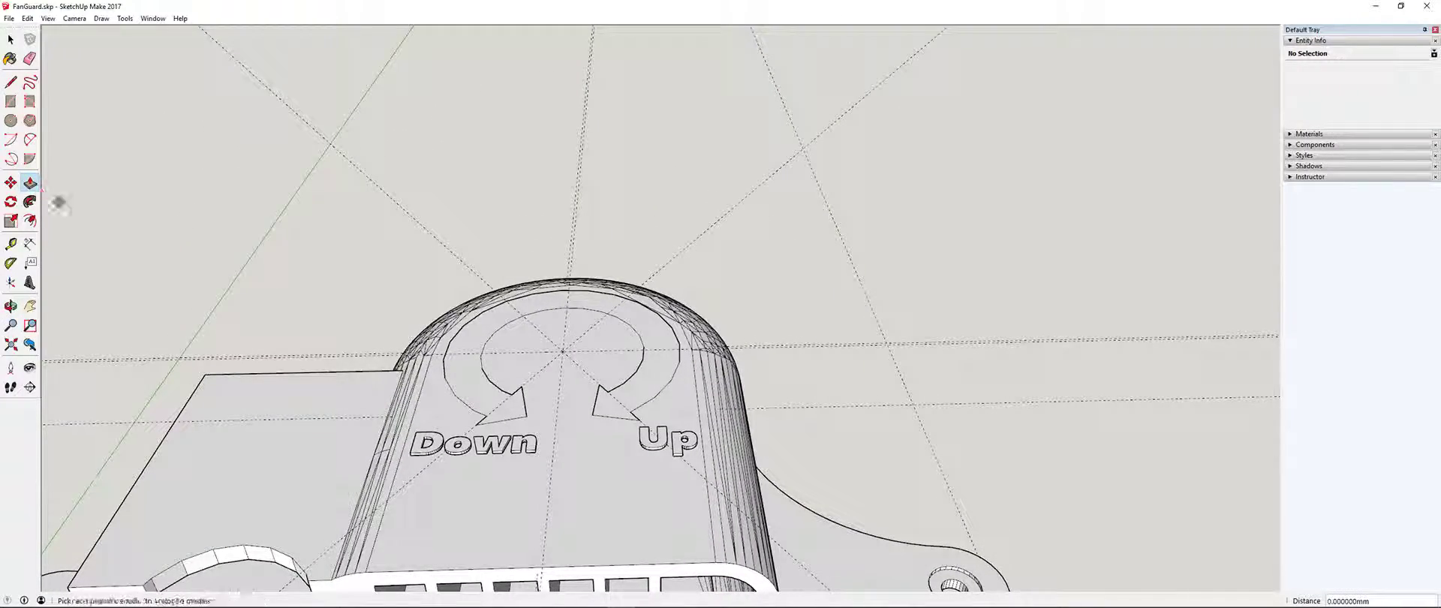
left_click(479, 342)
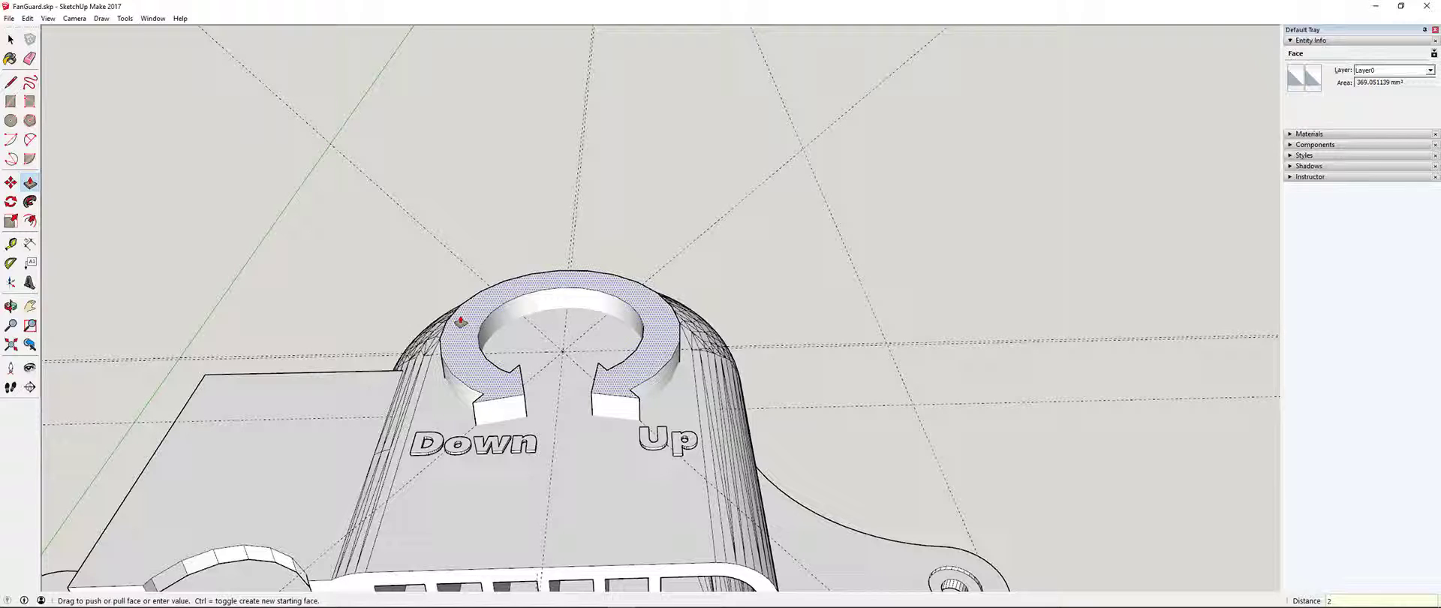
key("Return")
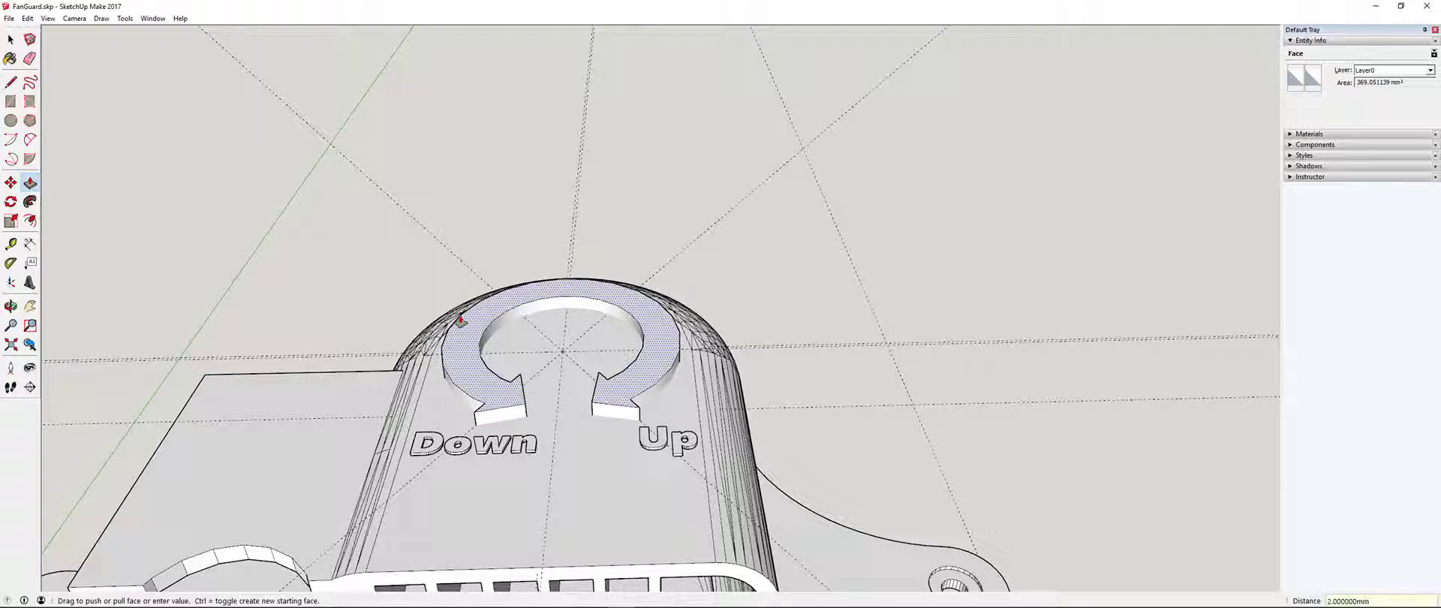
type("1")
key("Return")
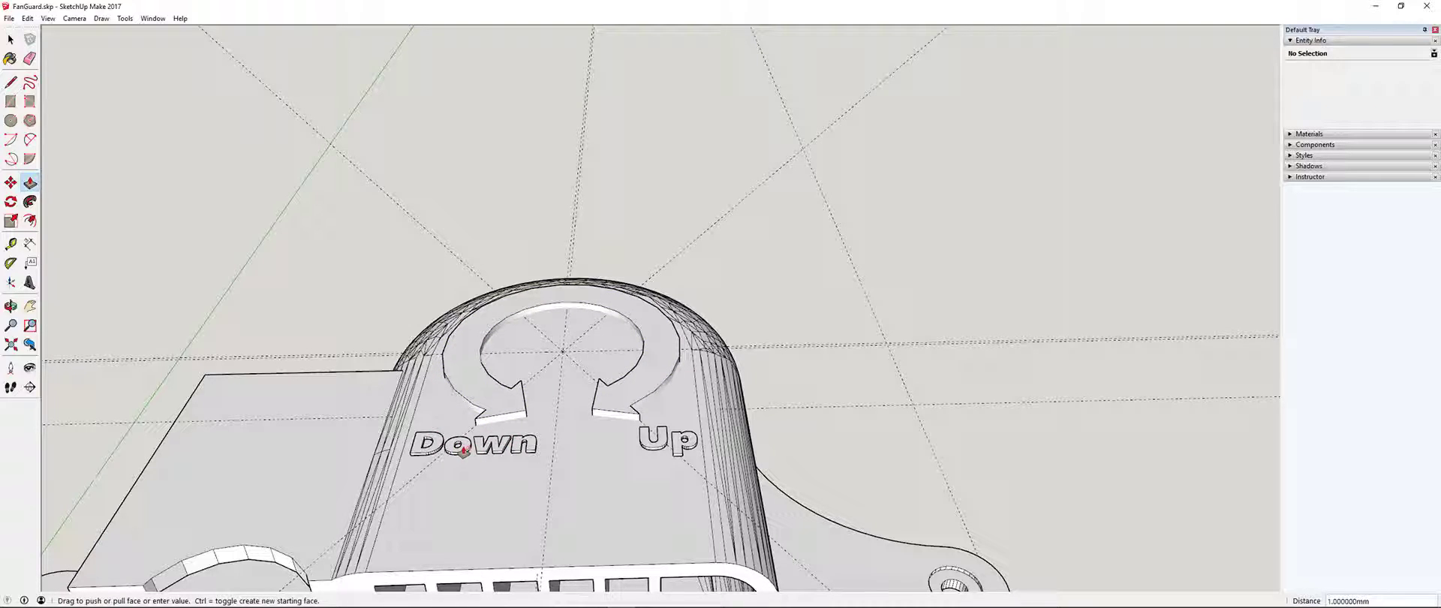
- Try to push/pull the letters of the "Down Up" text while it is still a component
left_click(431, 450)
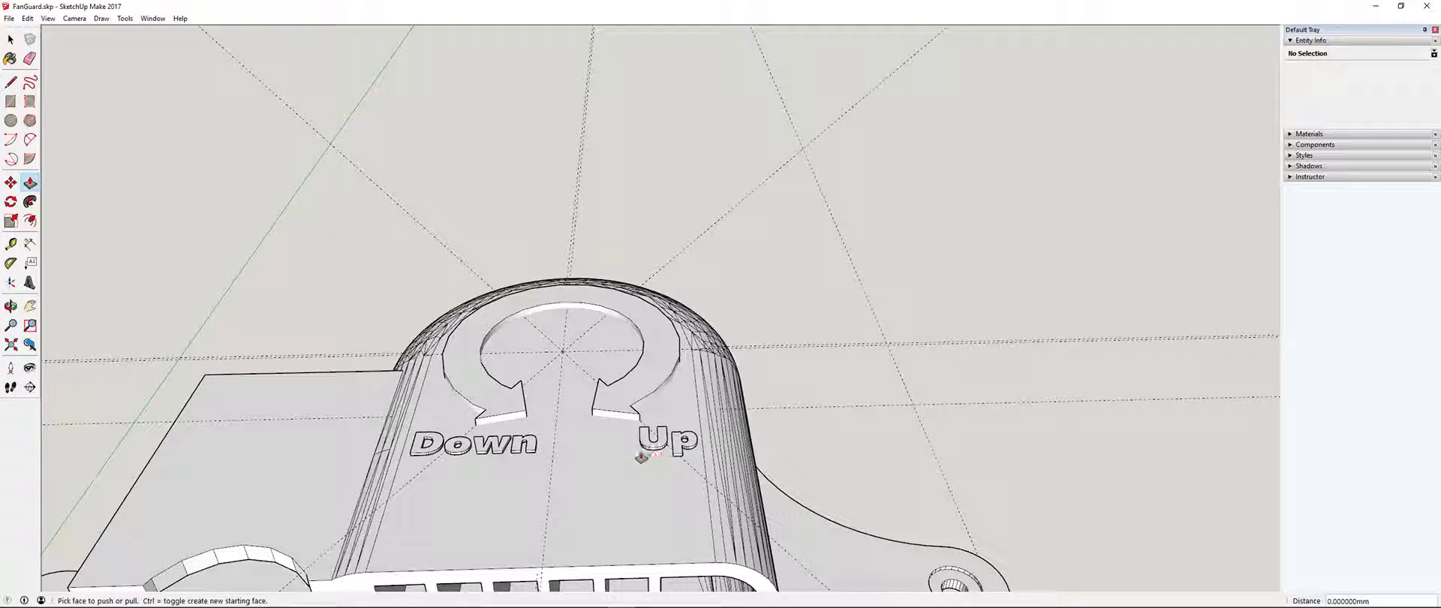
left_click(10, 39)
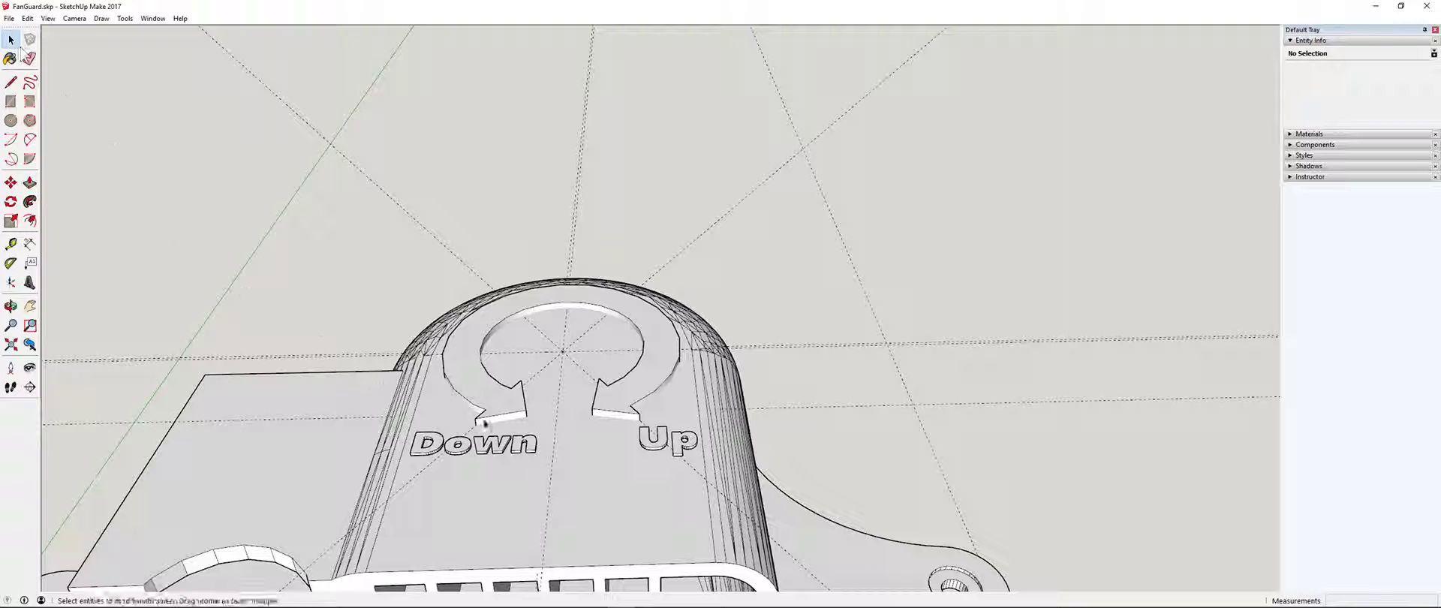
left_click(523, 450)
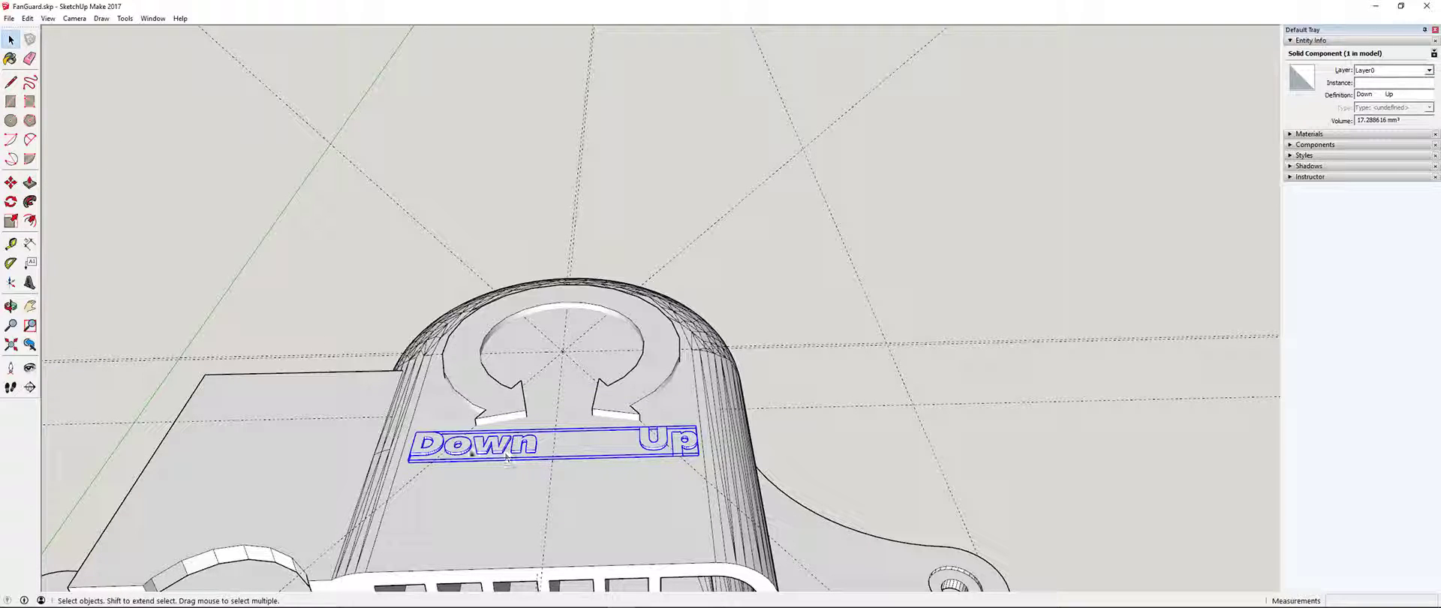
left_click(29, 182)
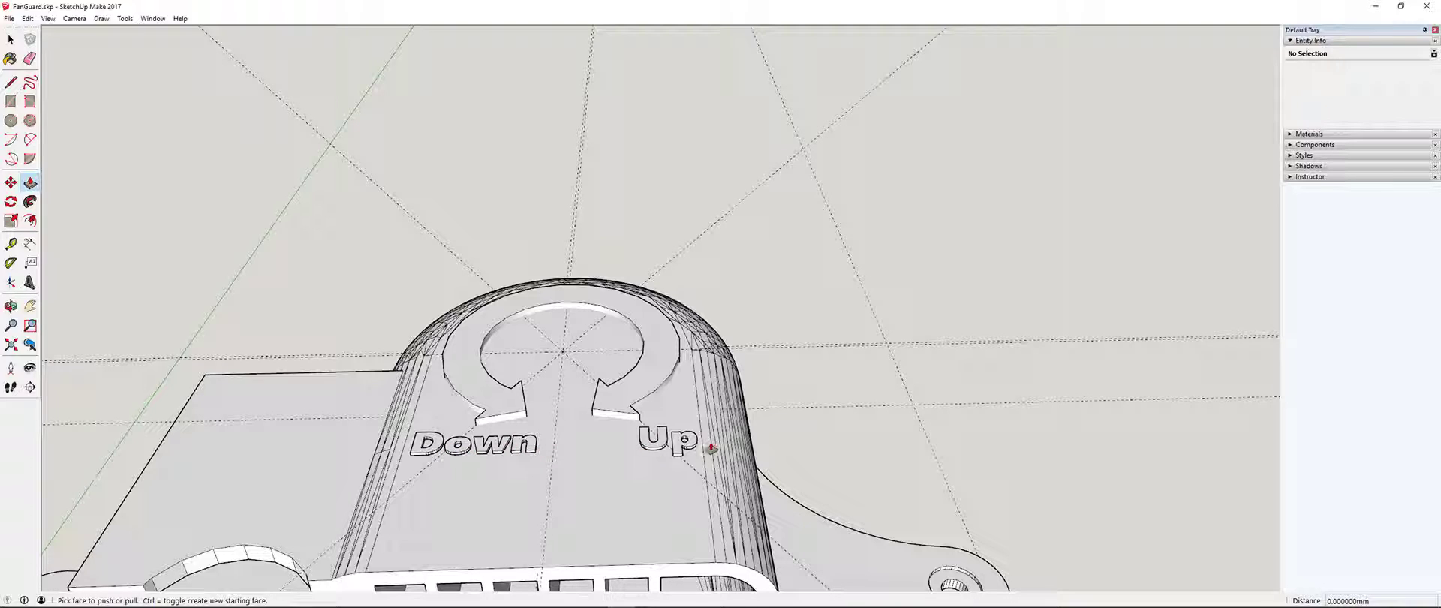
key("space")
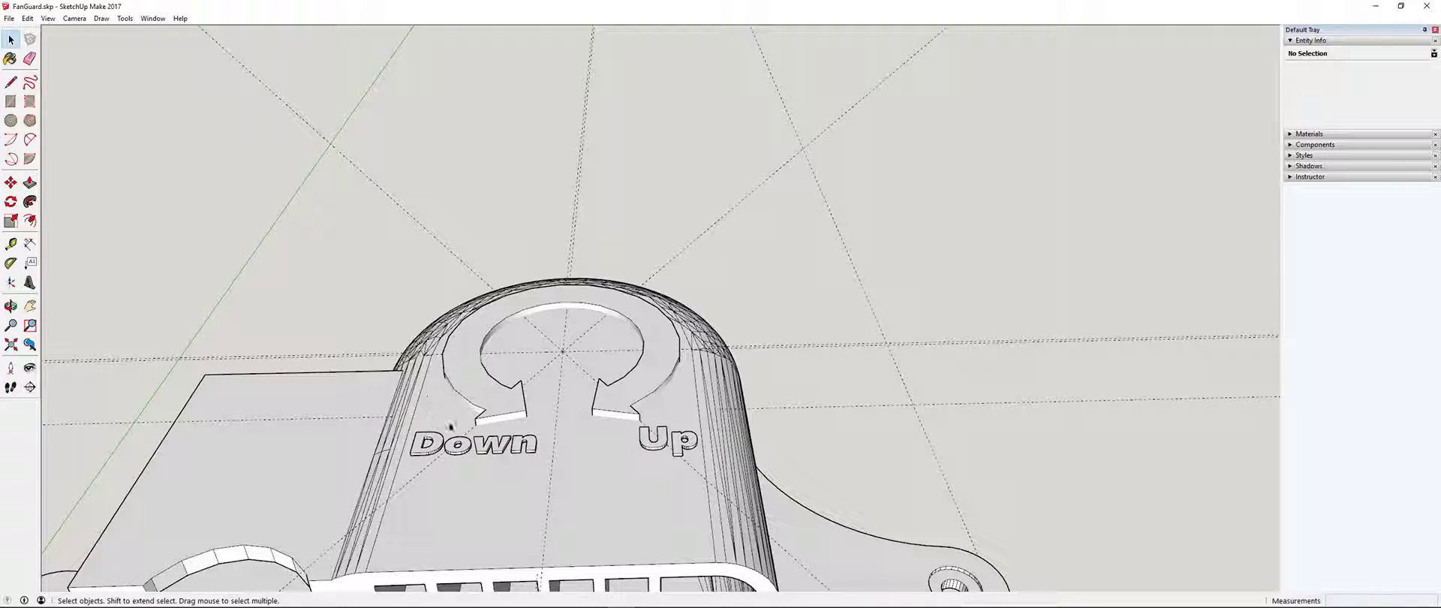
- Explode the "Down Up" text component into separate editable geometry and clear the selection
left_click(501, 450)
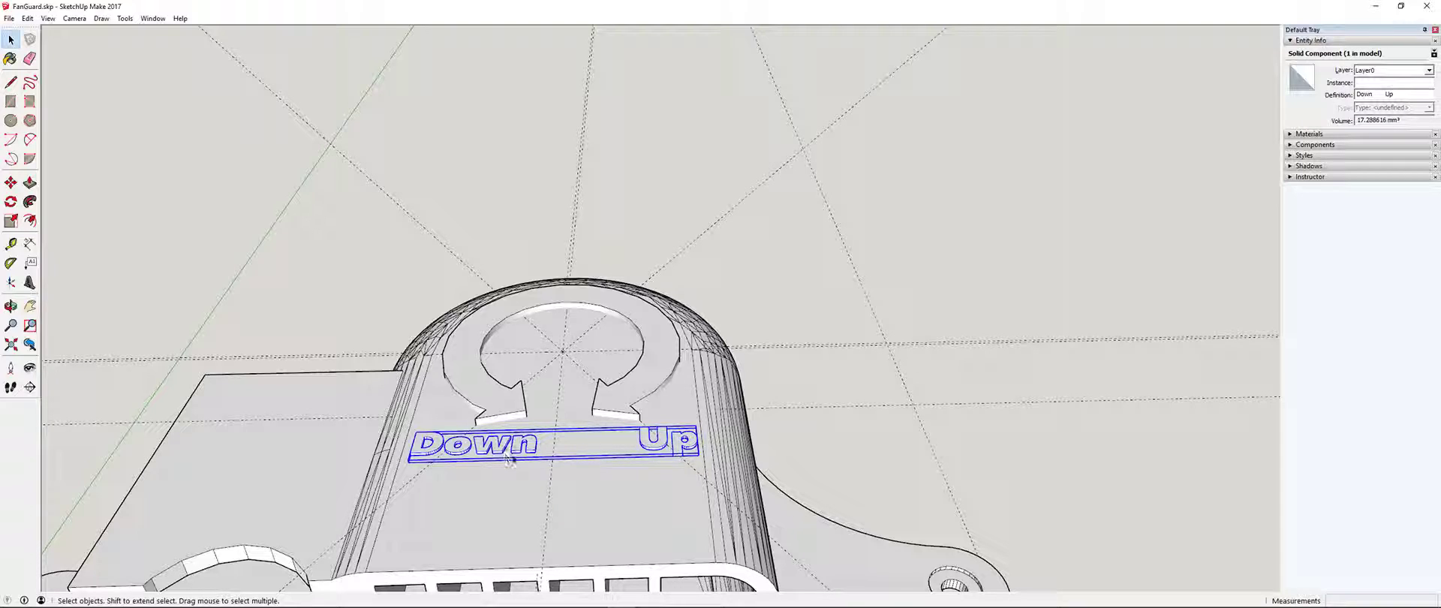
right_click(534, 444)
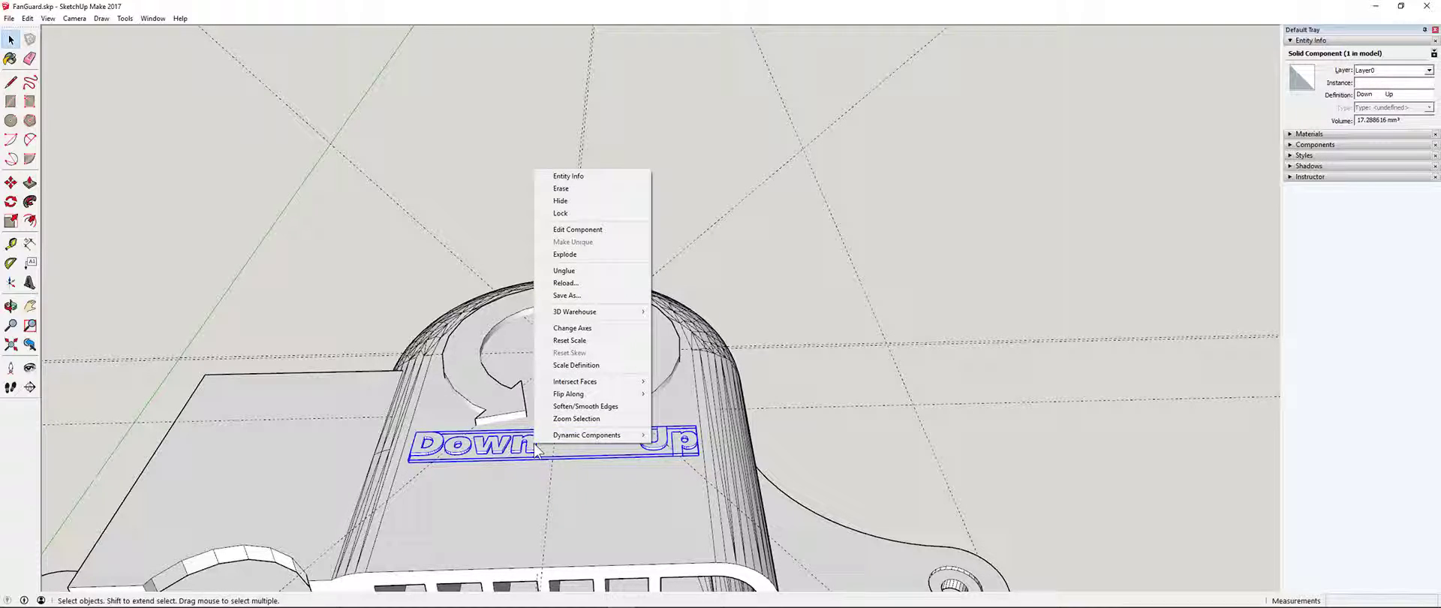
mouse_move(596, 436)
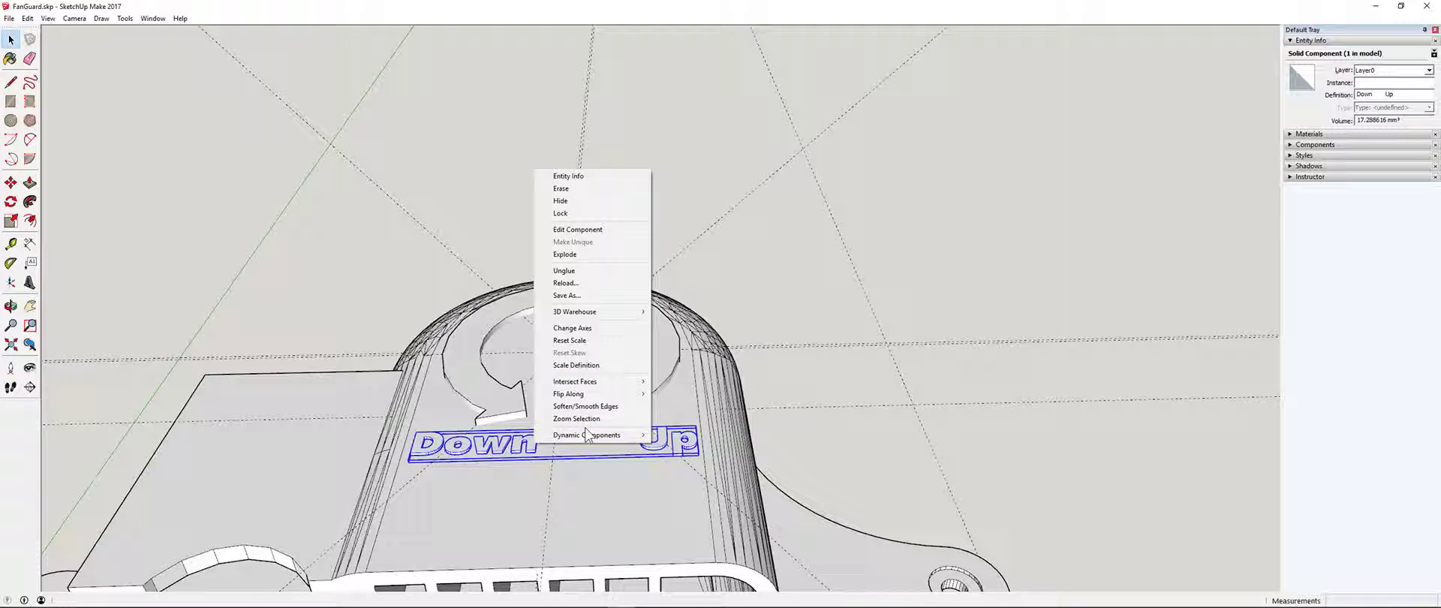
left_click(563, 255)
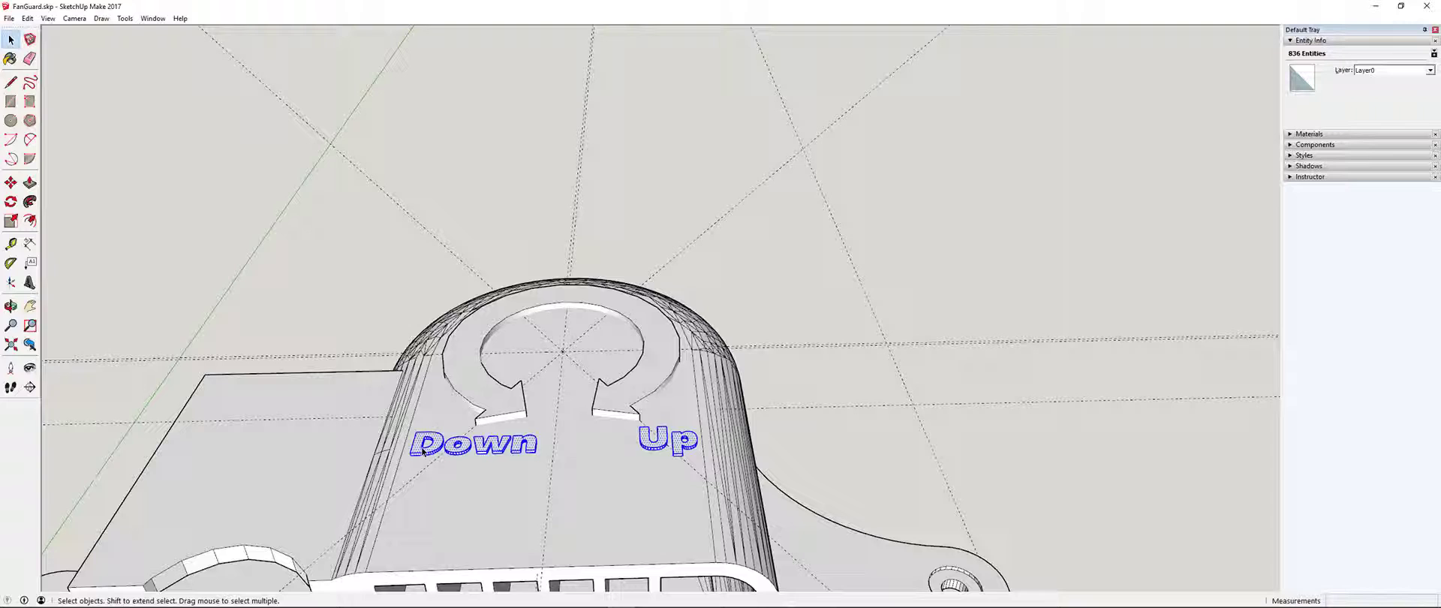
left_click(346, 286)
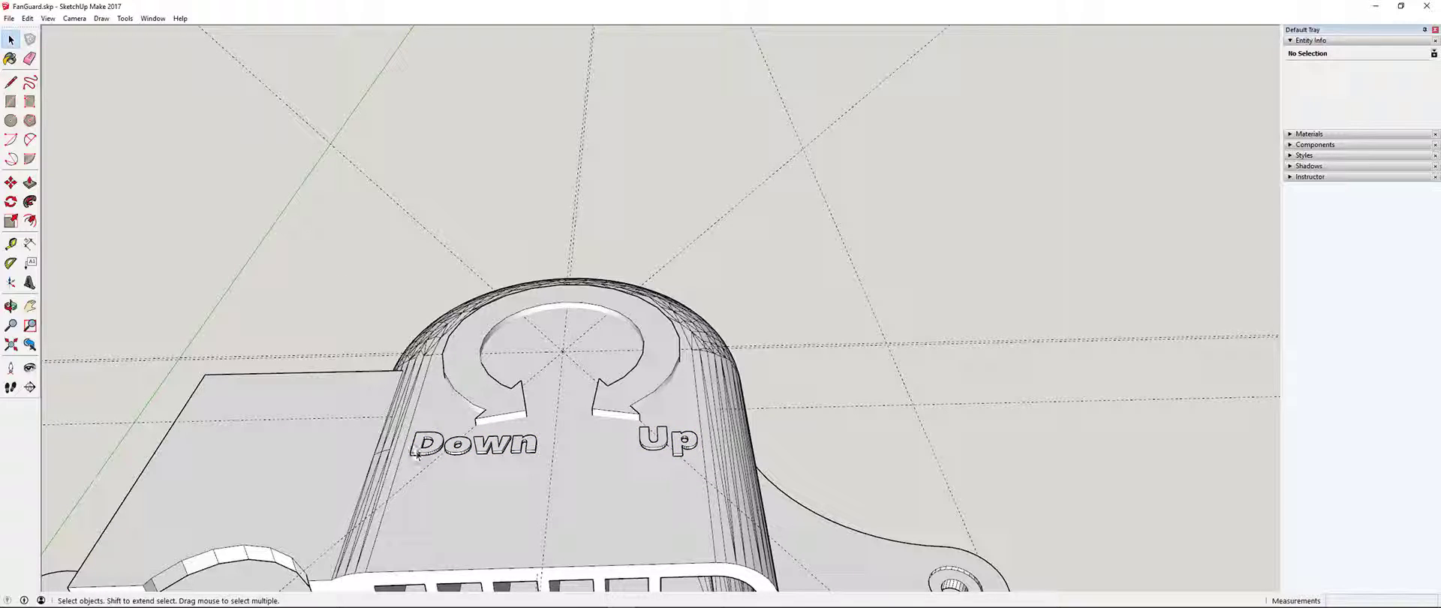
- Push/pull the letter faces of "Down" and "Up" upward by 0.5 mm each
key("p")
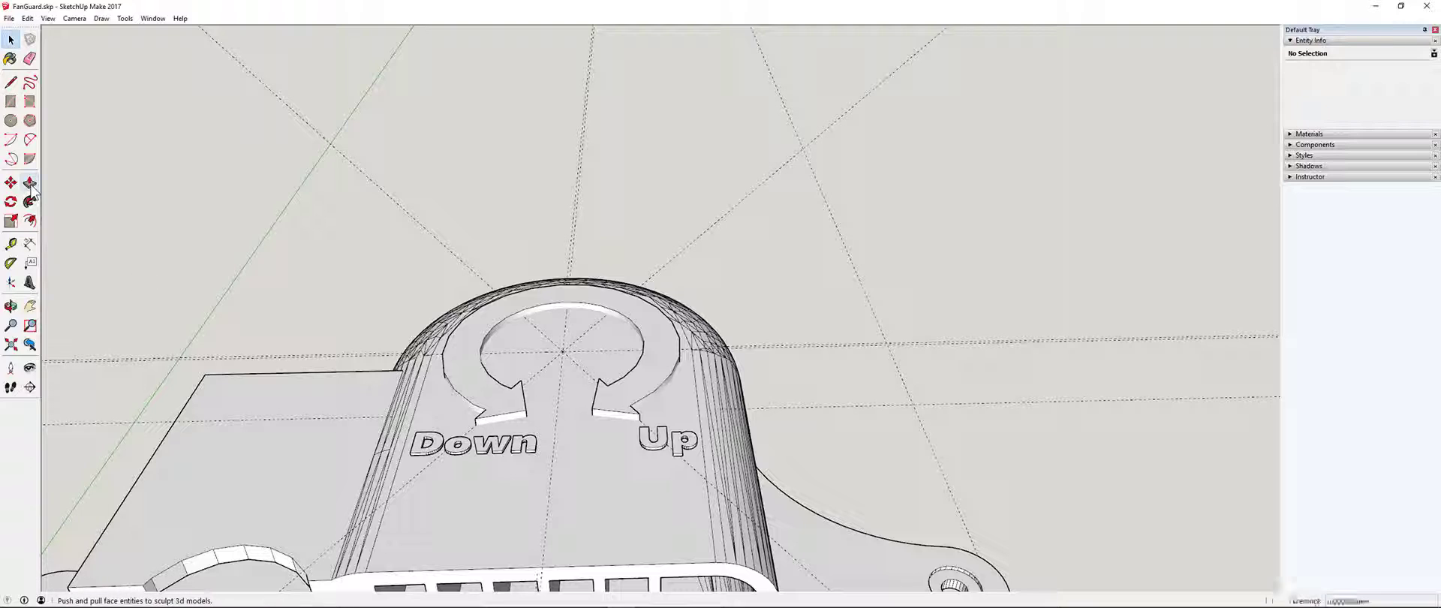
left_click(416, 449)
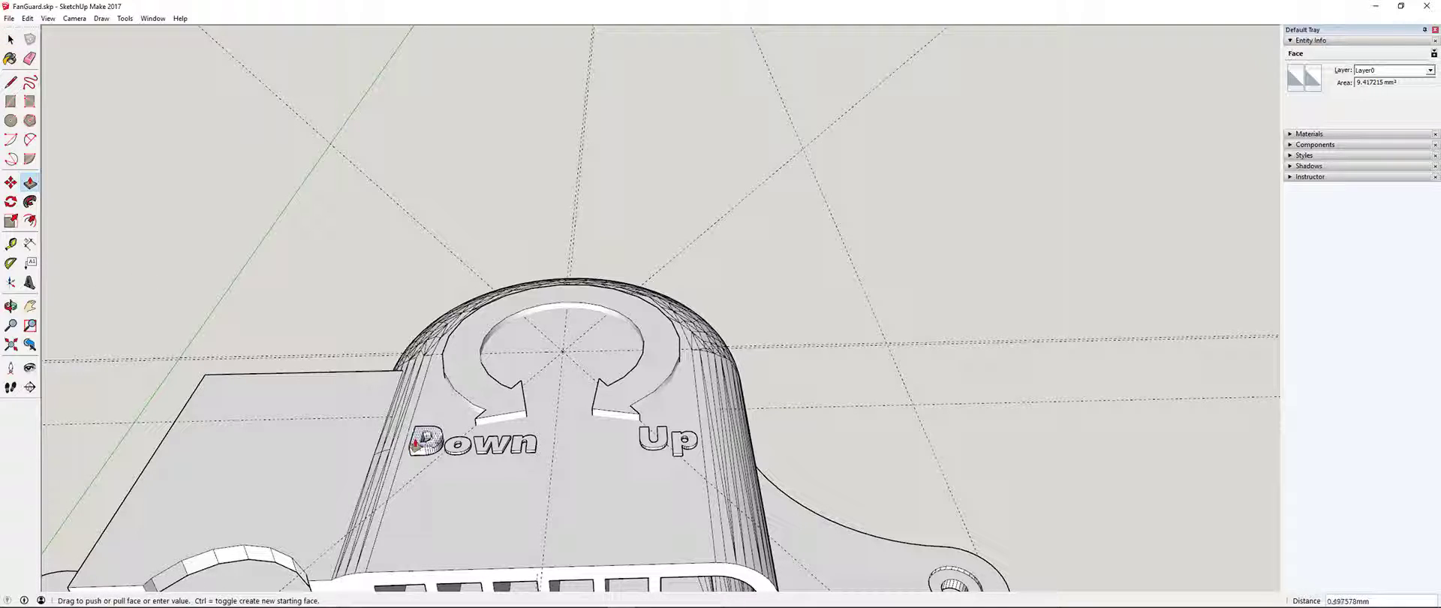
key("Return")
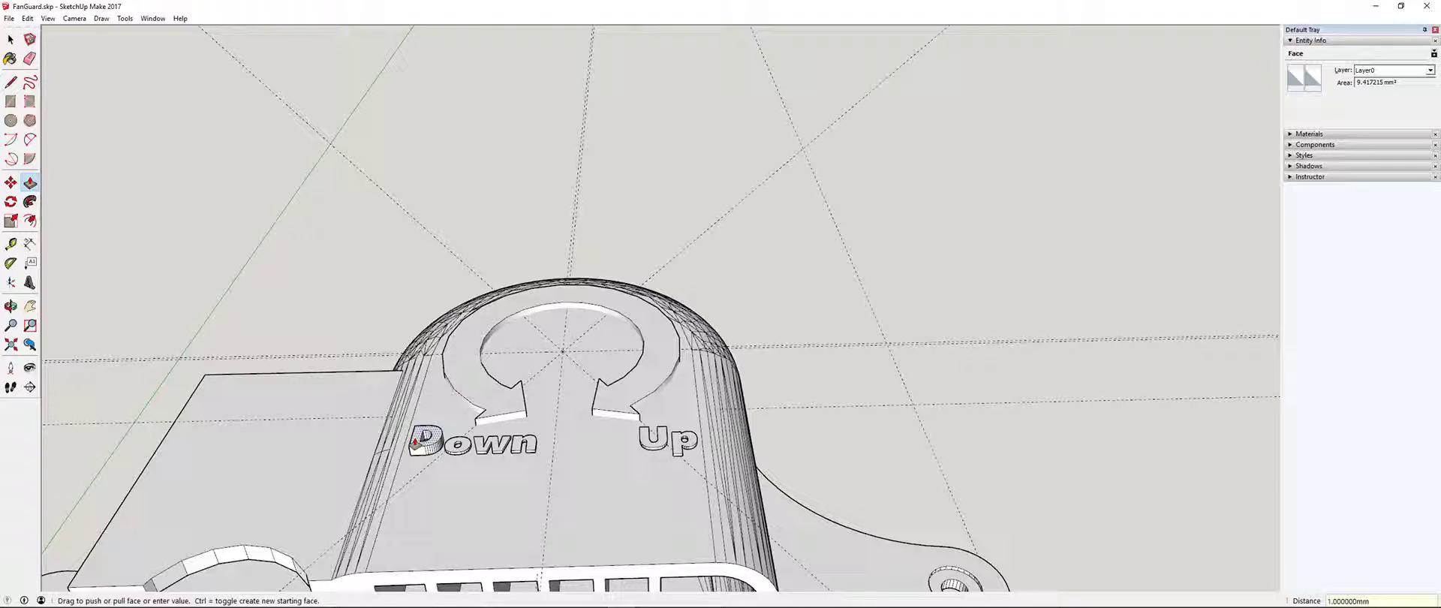
type(".5")
key("Return")
left_click(449, 450)
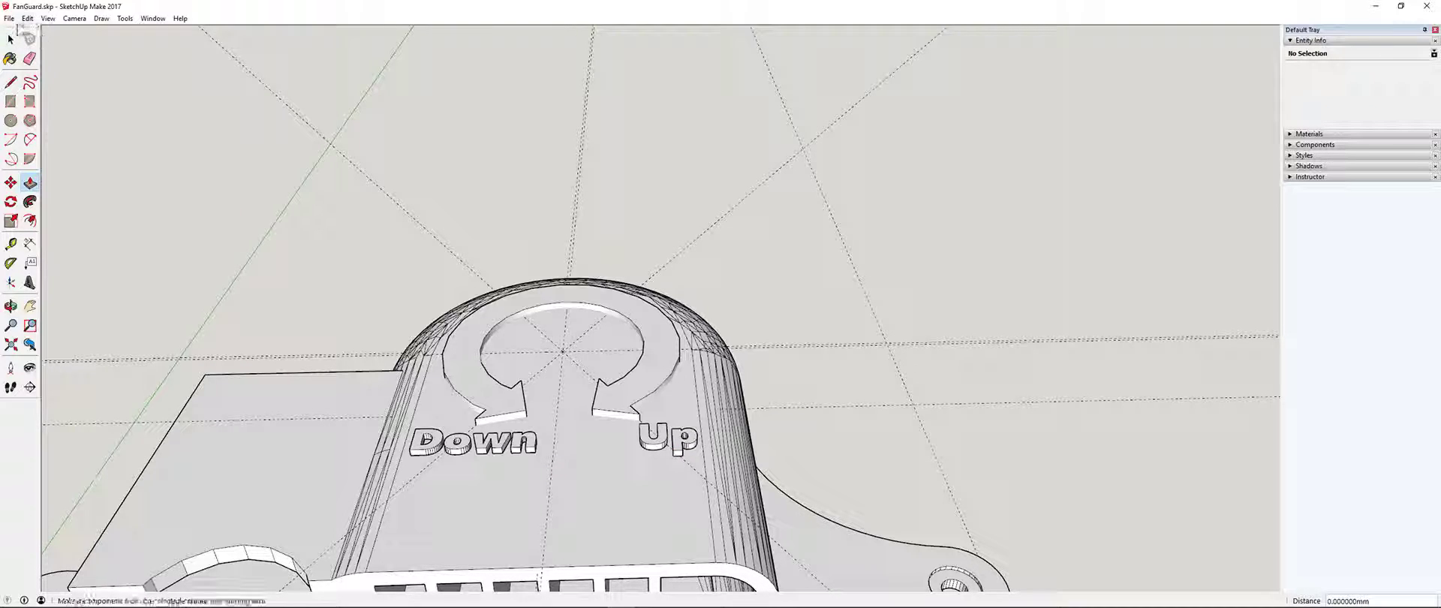
- Export the whole model as an ASCII STL in millimetres named sd_cardfinal_BLR.stl in the fan cover remix's files folder
left_click(9, 18)
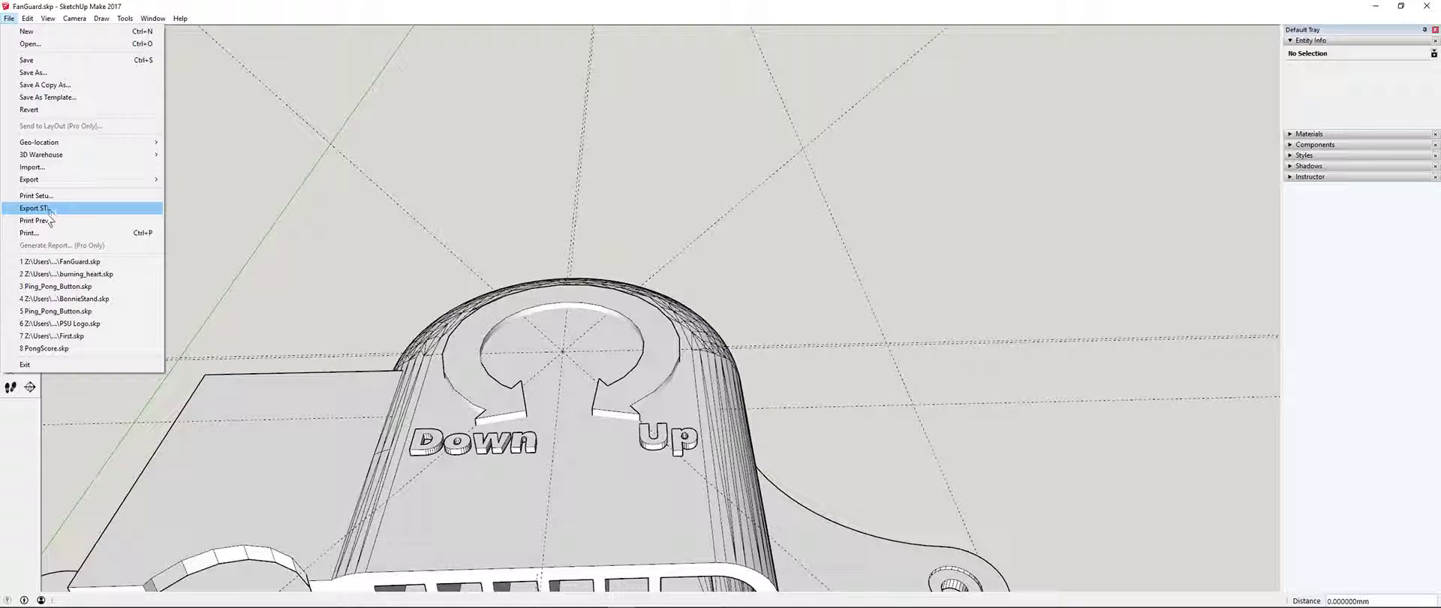
left_click(47, 211)
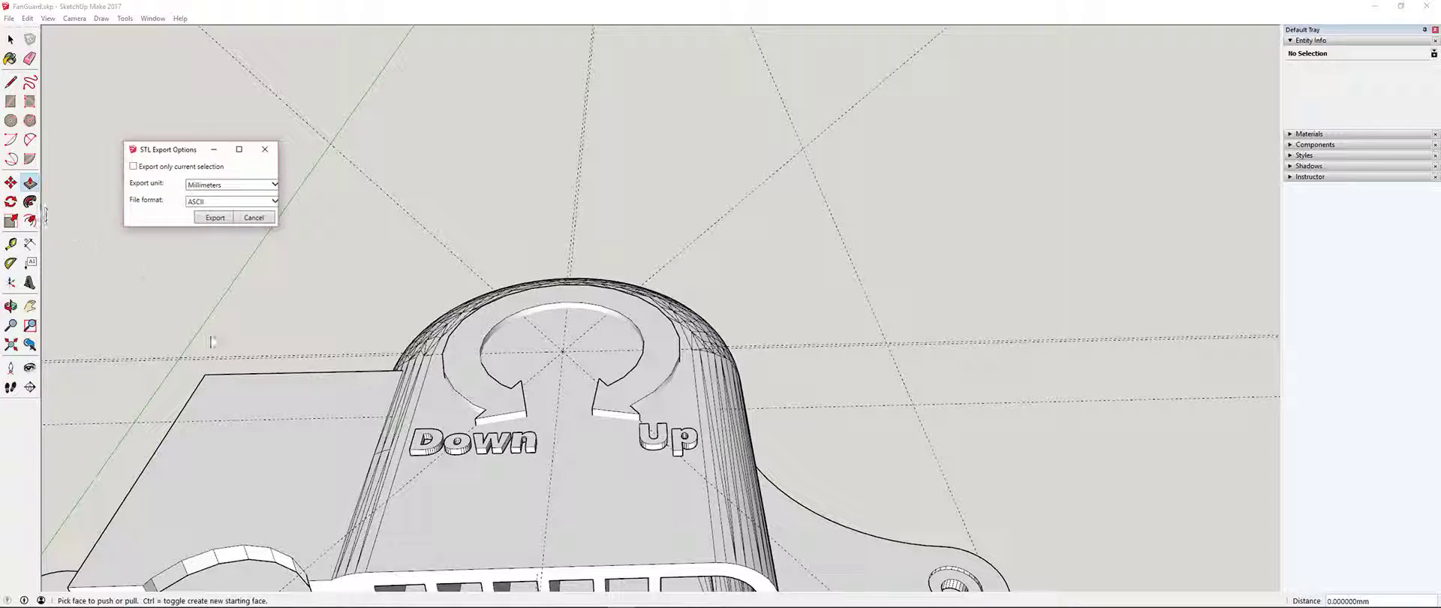
left_click(216, 218)
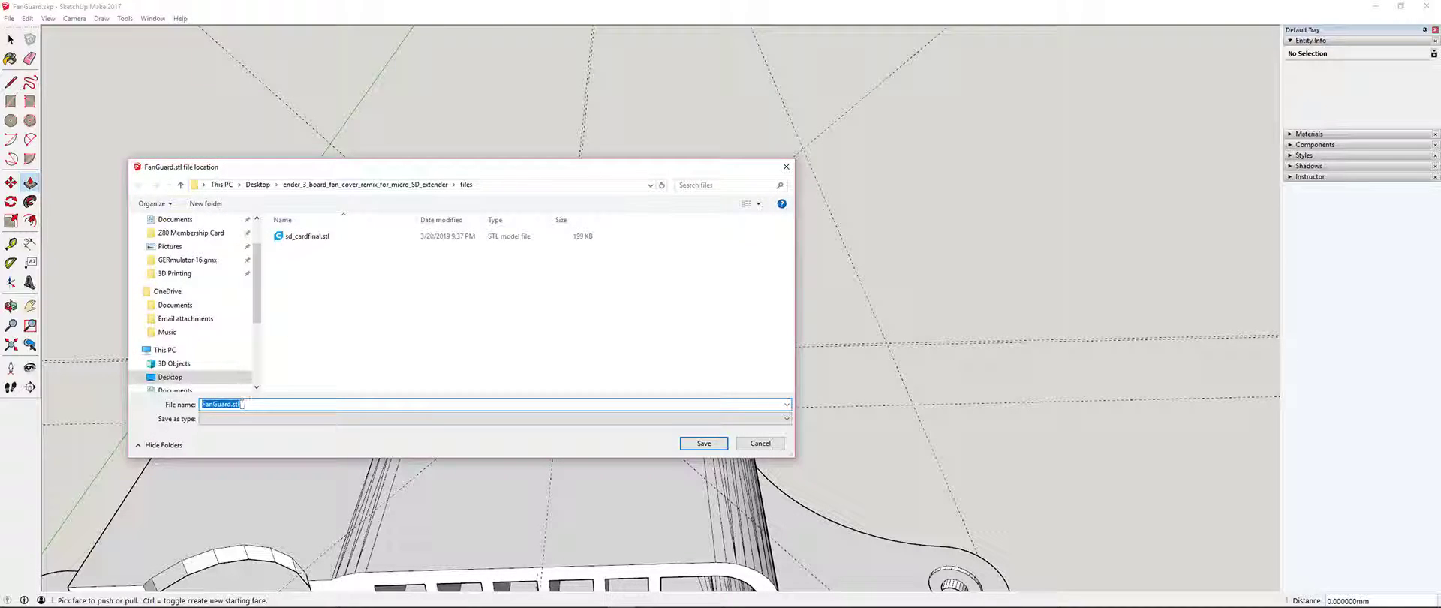
left_click(307, 236)
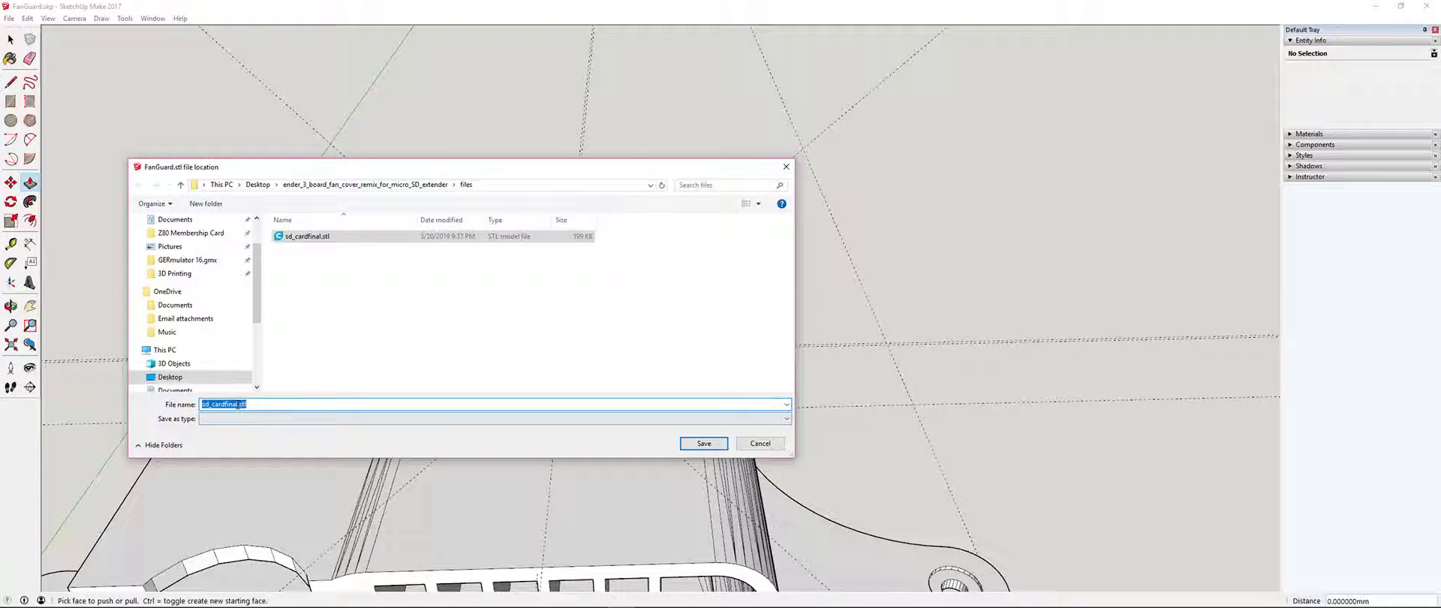
left_click(238, 403)
type("_")
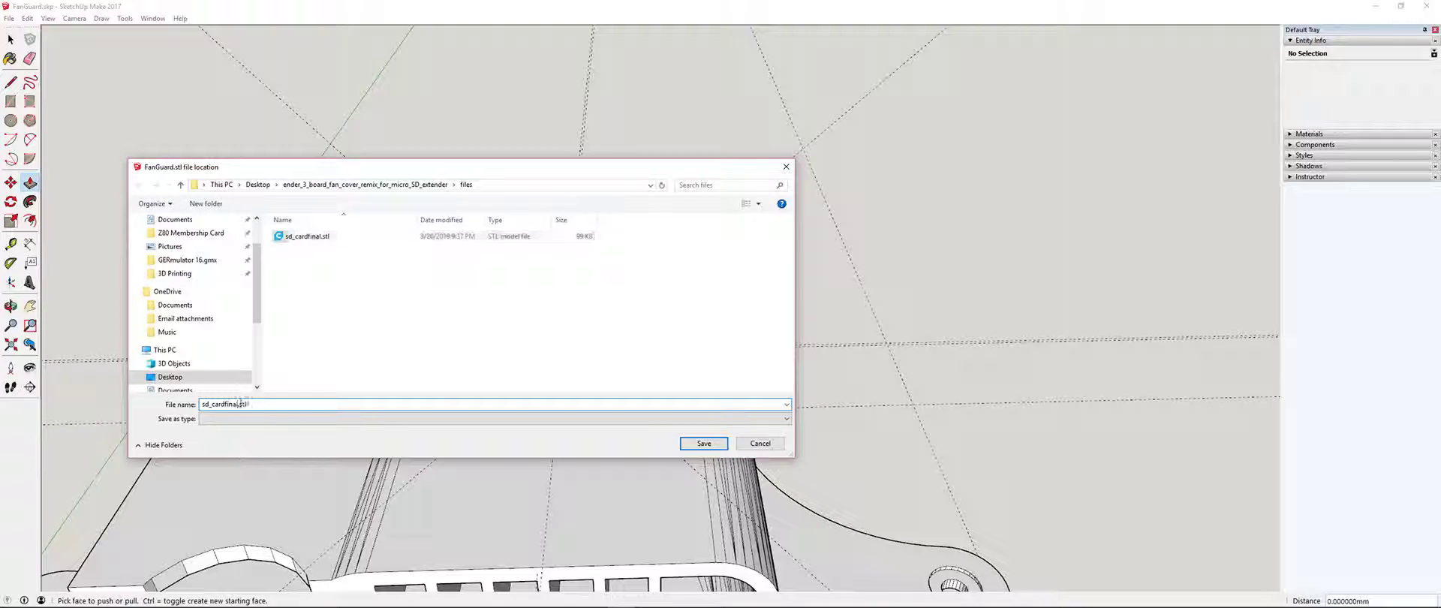
type("BLR")
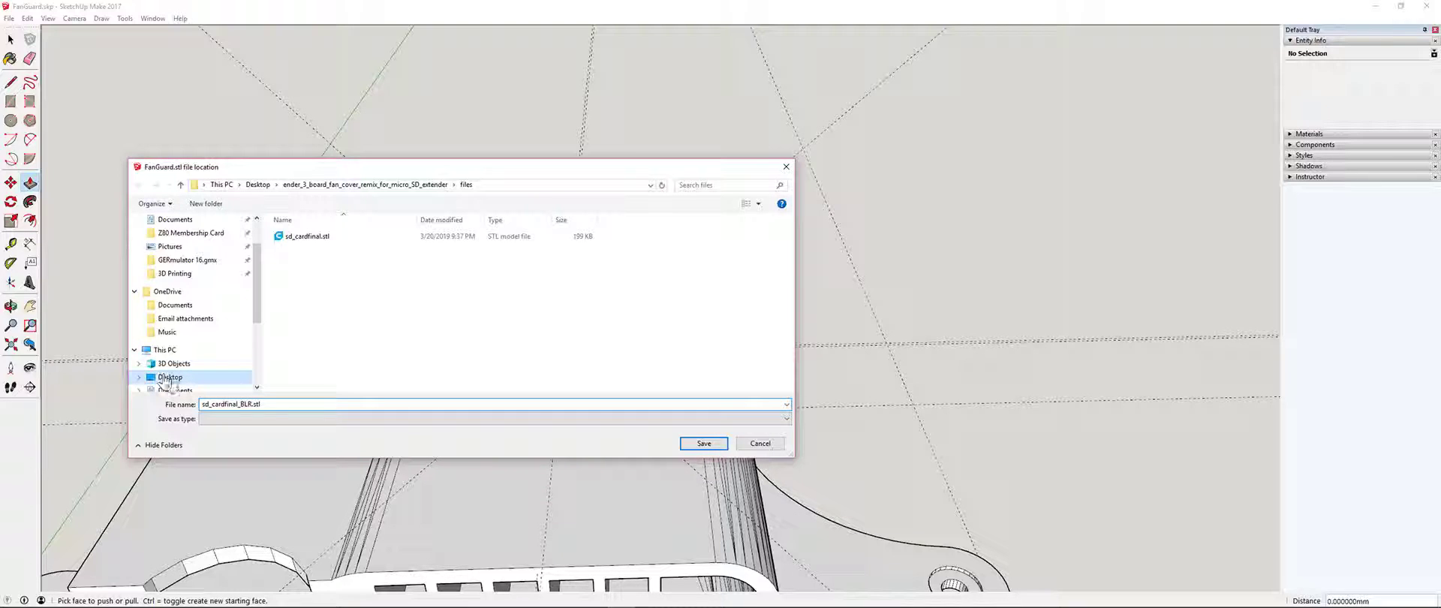
left_click(705, 444)
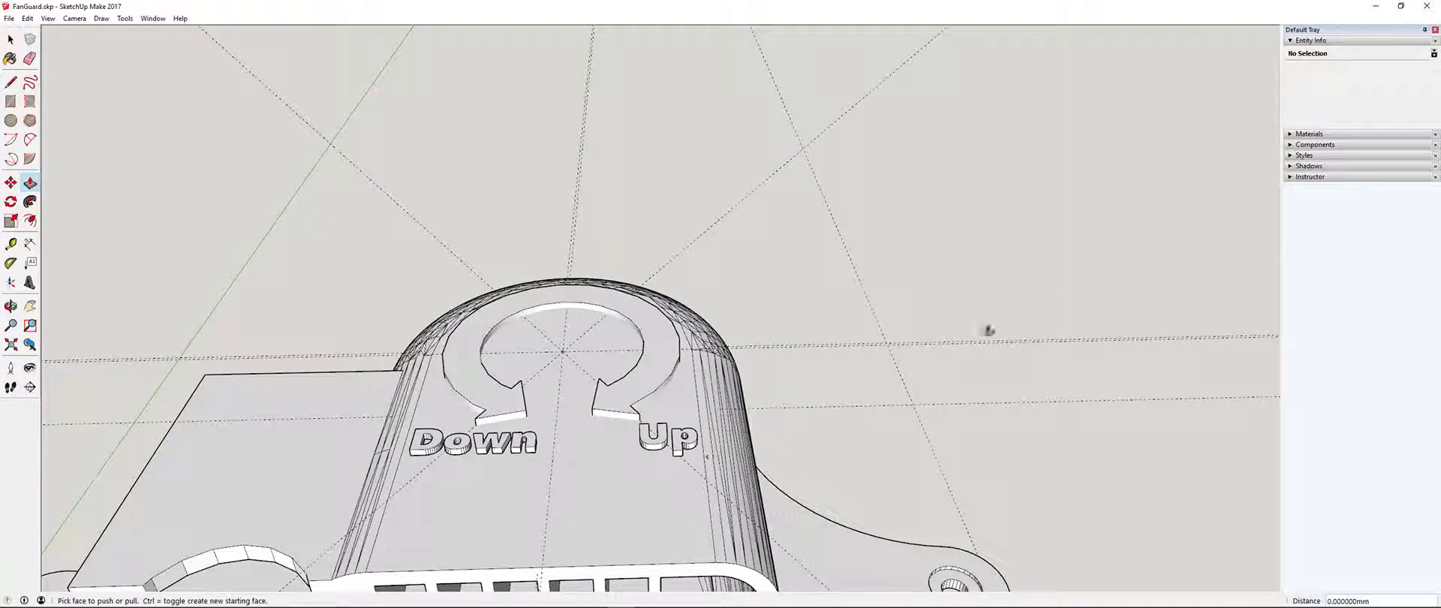
- Close SketchUp without saving the changes to FanGuard.skp
left_click(1423, 9)
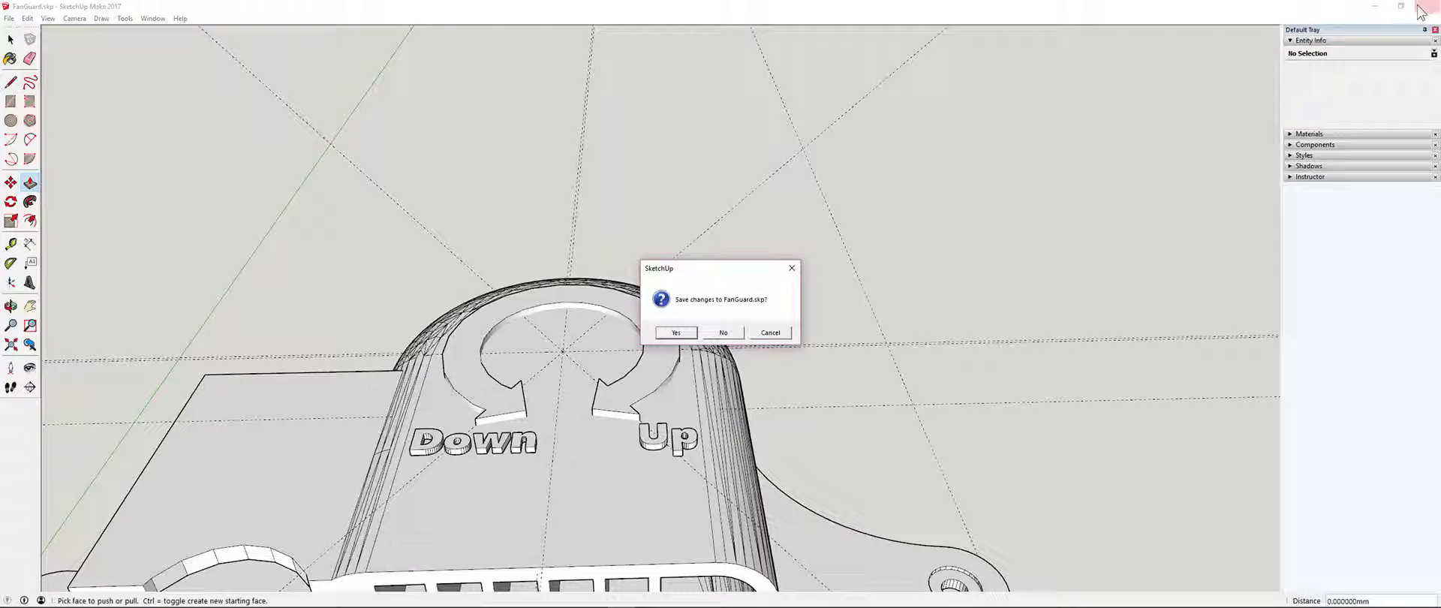
left_click(723, 332)
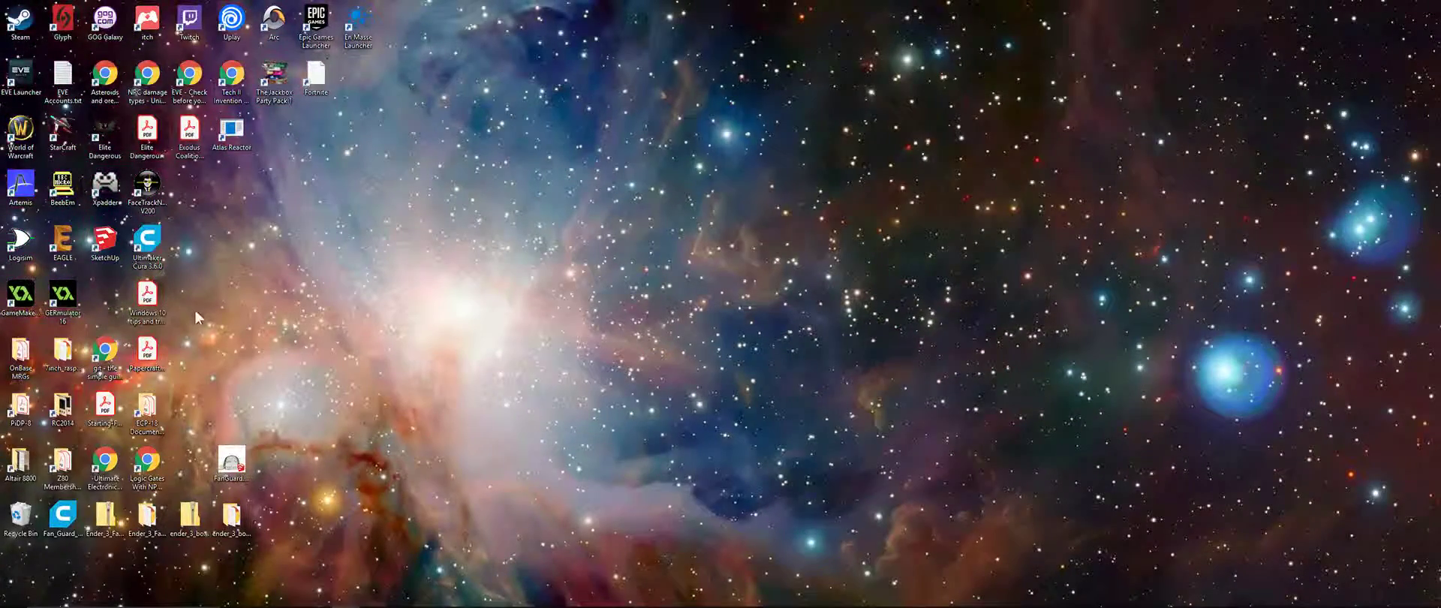
left_click(237, 469)
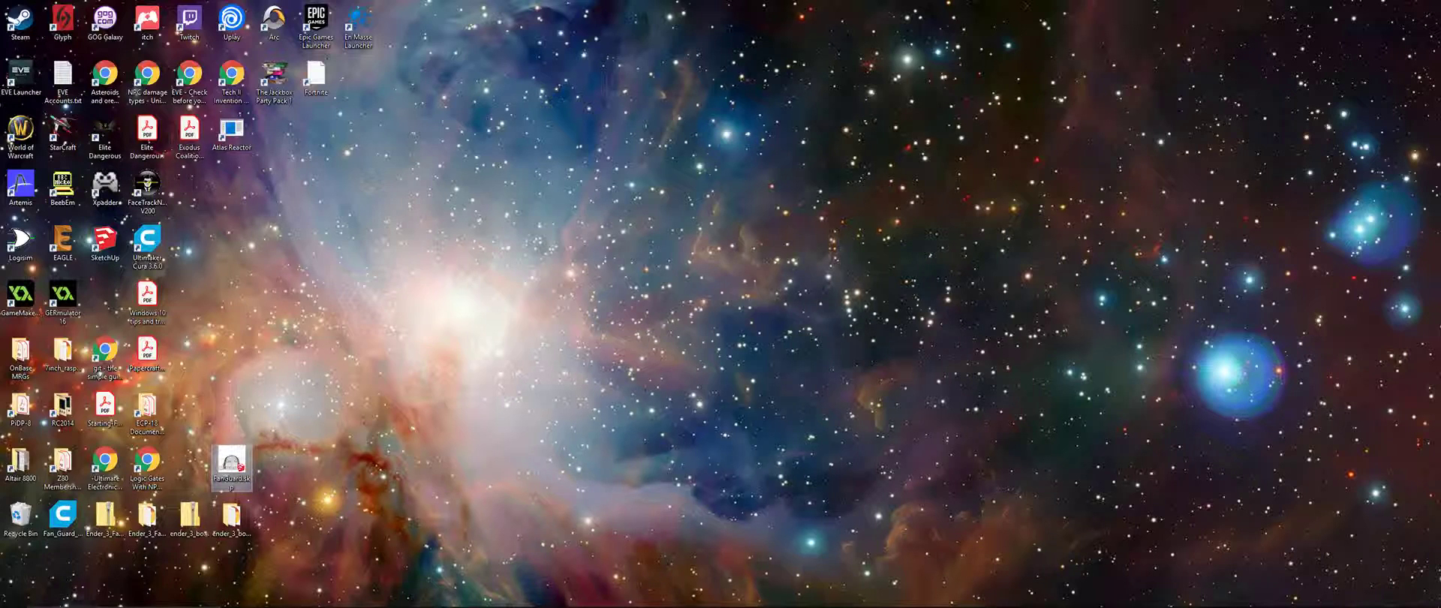
- Switch to File Explorer, widen the Desktop listing's name column and open the ender_3_board_fan_cover_remix_for_micro_SD_extender folder
mouse_move(75, 600)
left_click(263, 598)
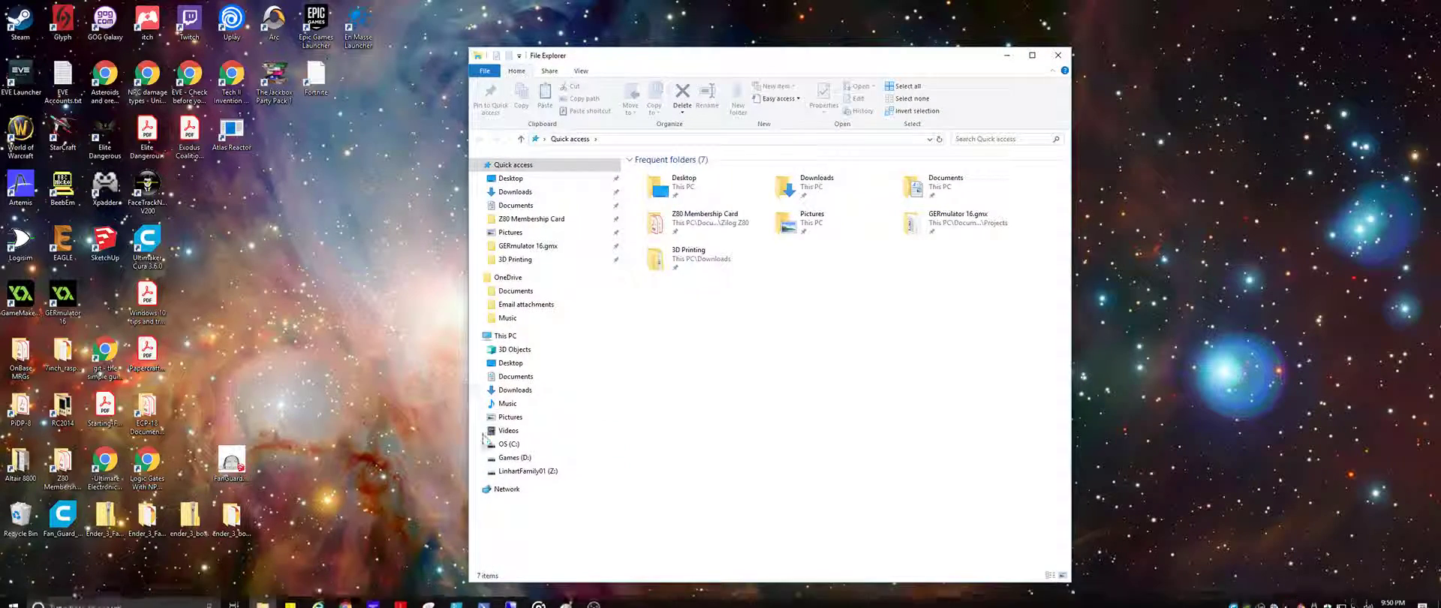
left_click(510, 179)
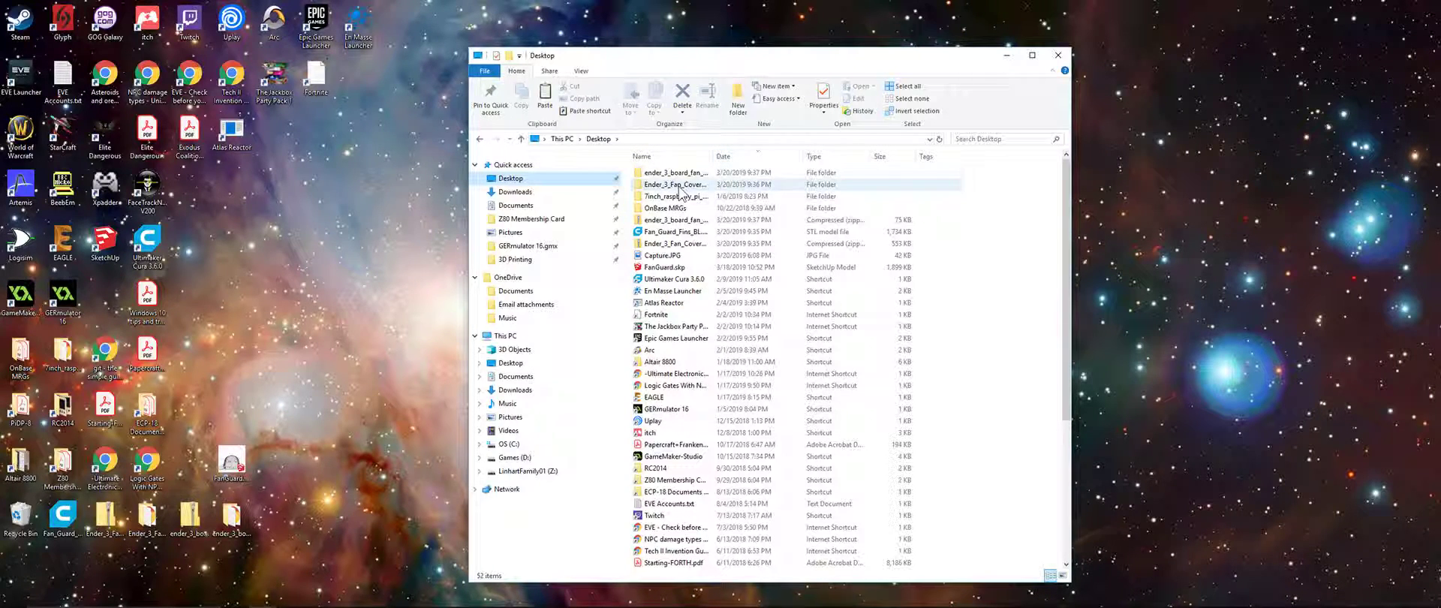
left_click_drag(712, 160, 863, 160)
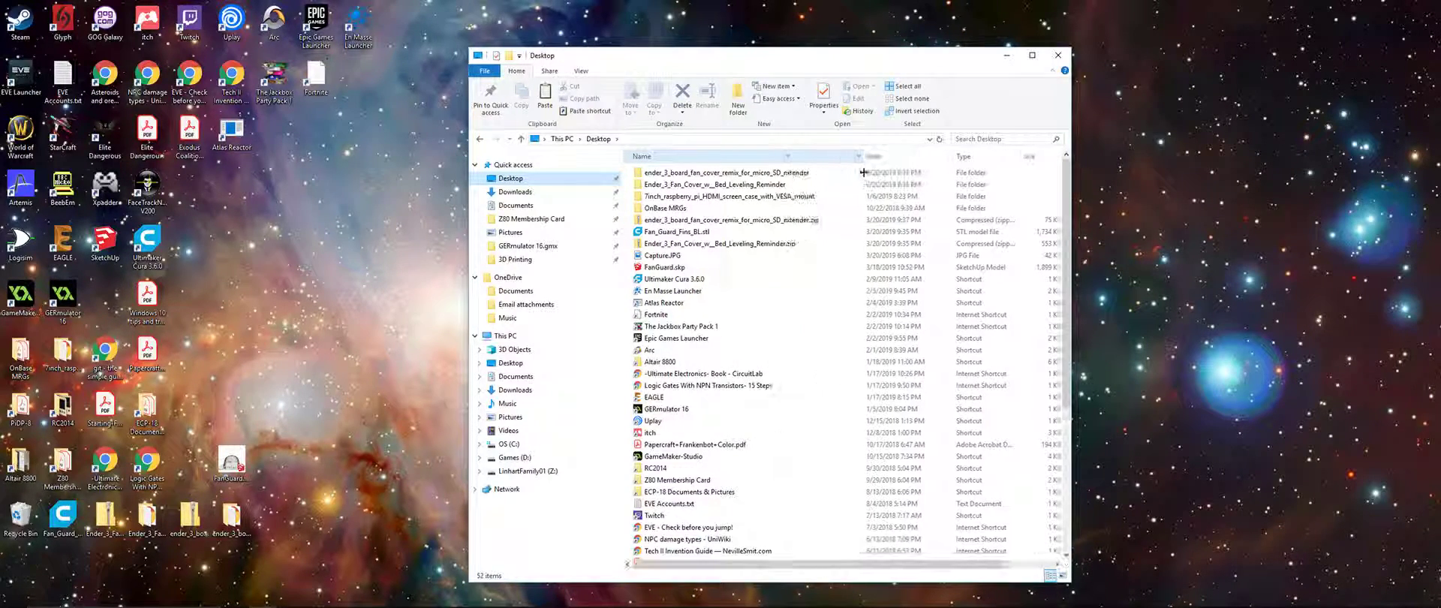
left_click(741, 174)
double_click(742, 174)
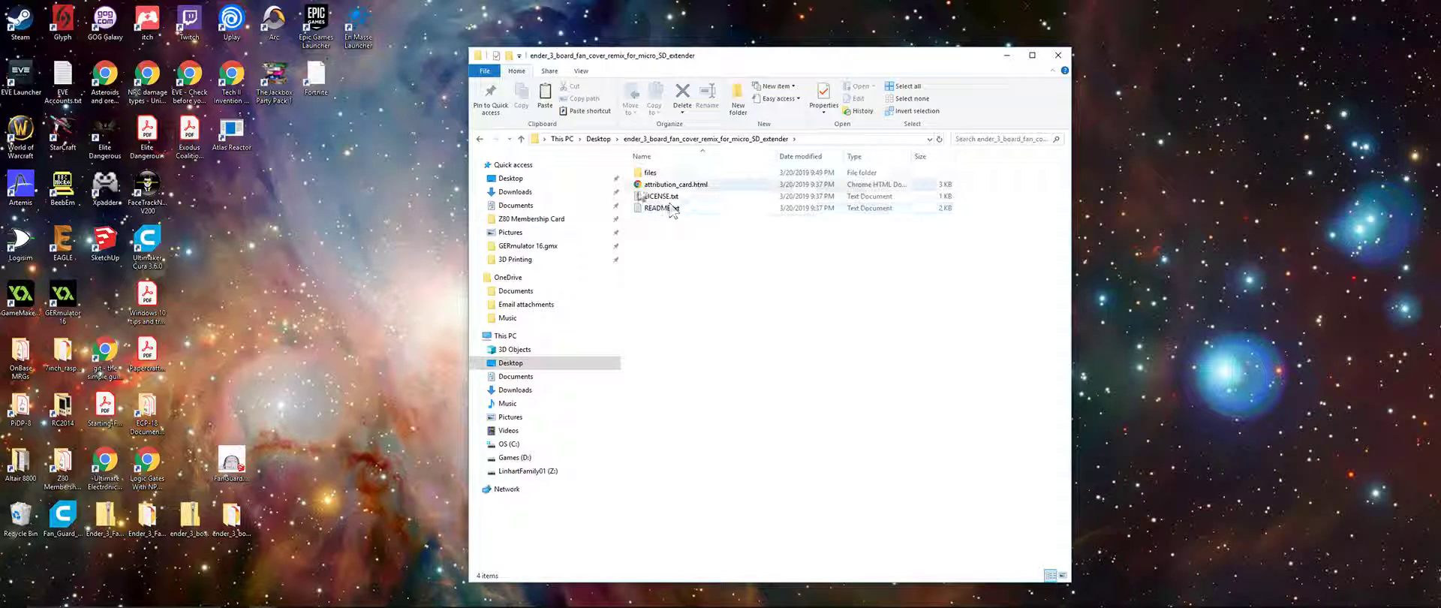
- Open sd_cardfinal_BLR.stl from the files folder in Ultimaker Cura and inspect the raised arrow and text on the fan cover
double_click(653, 174)
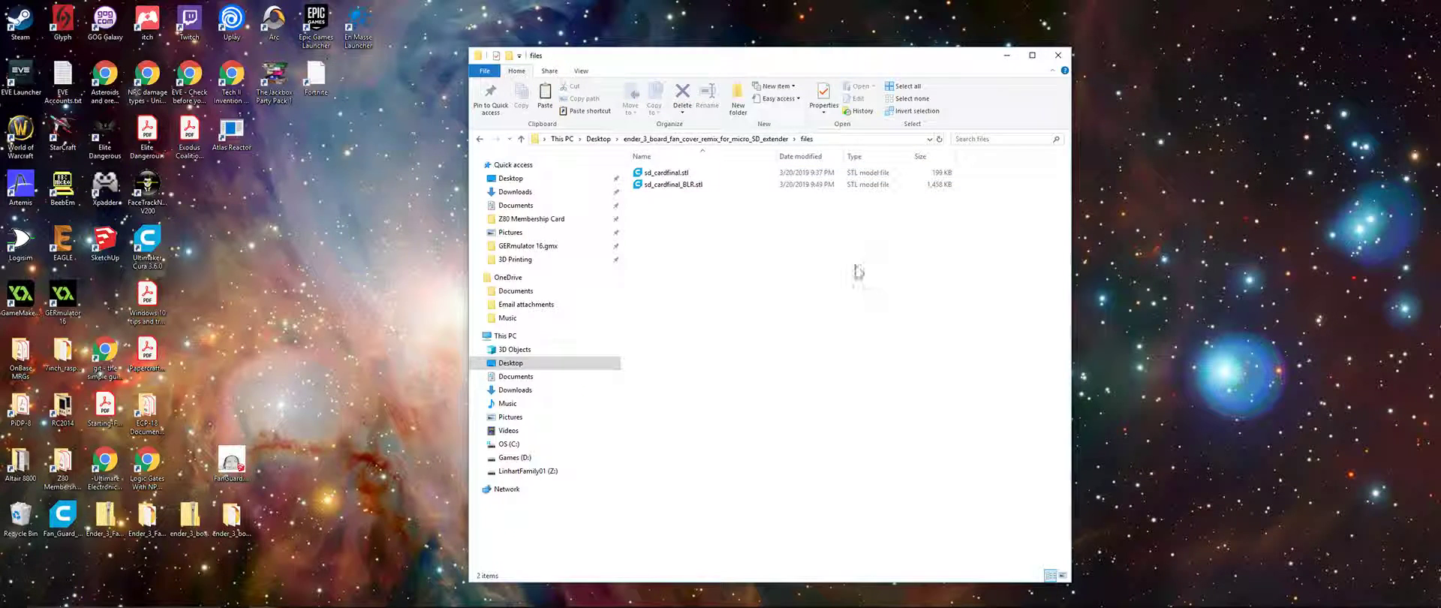
double_click(673, 185)
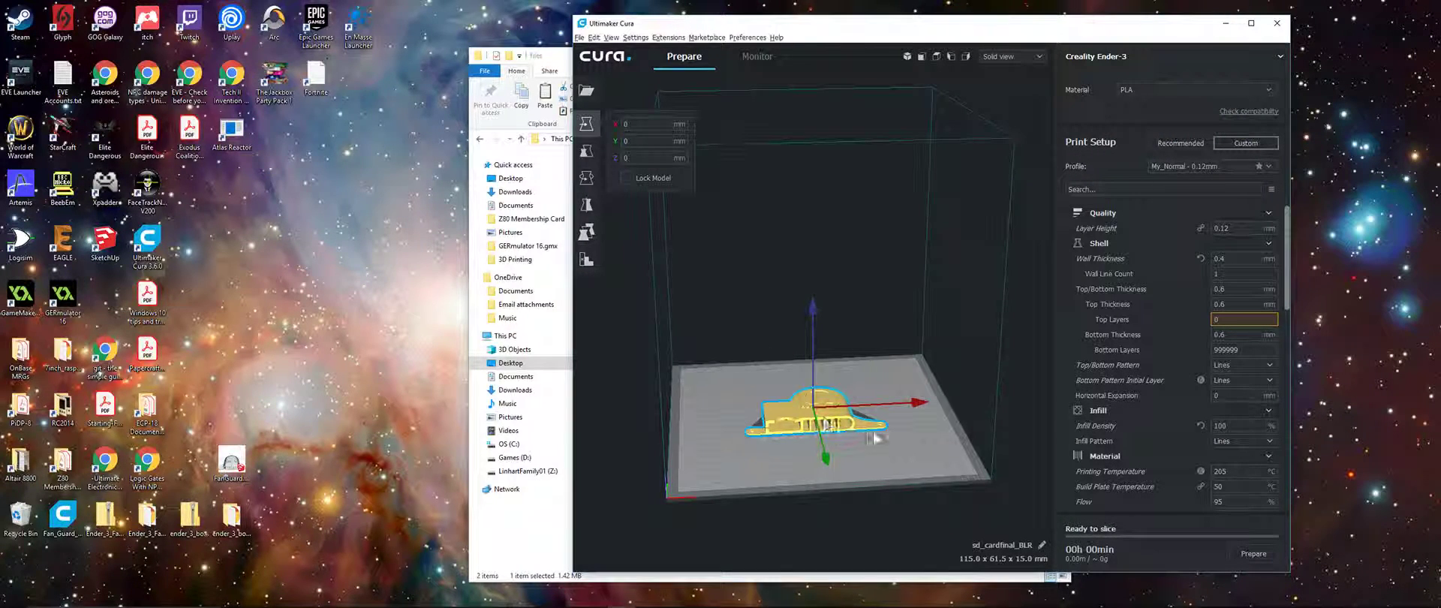
left_click(837, 419)
scroll(849, 278, "up", 5)
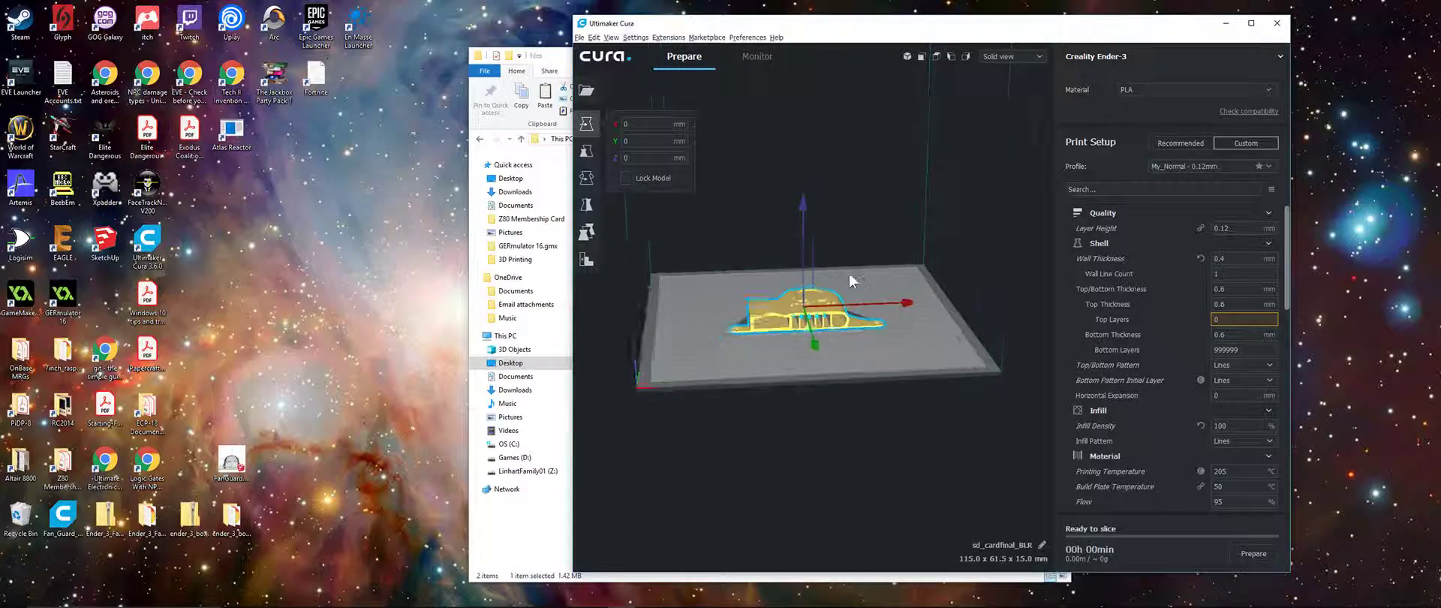
right_click_drag(857, 214, 814, 312)
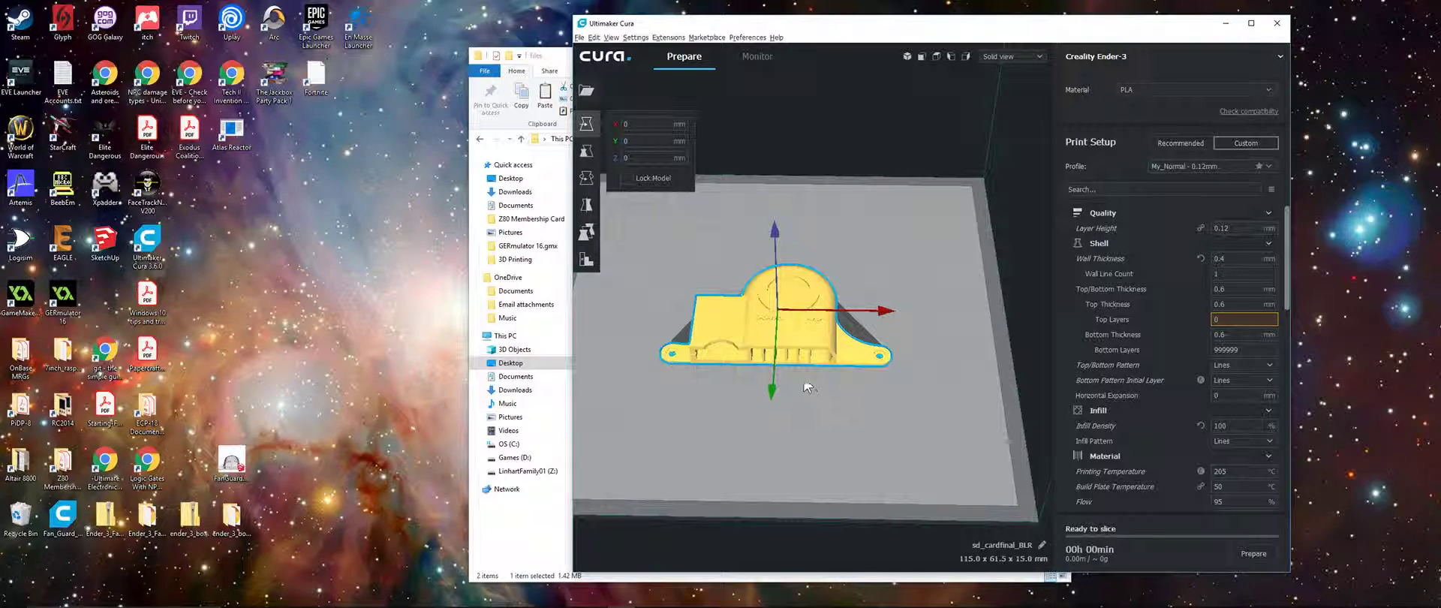
right_click_drag(895, 367, 924, 344)
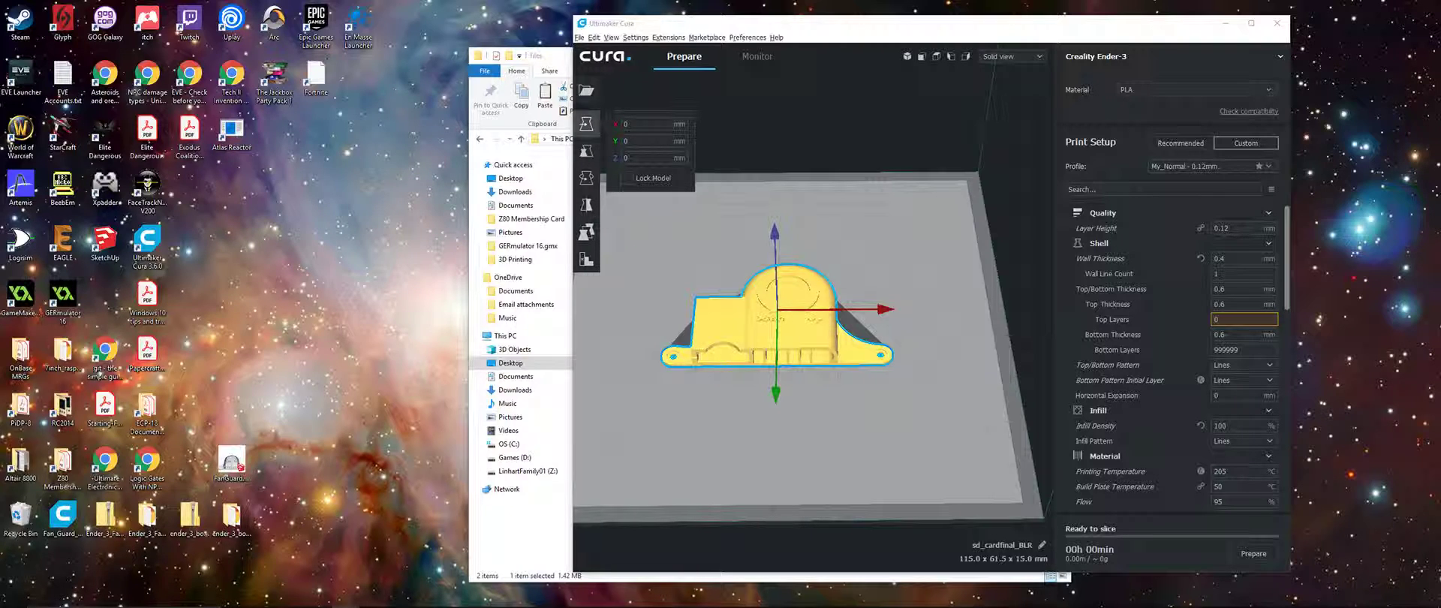
- Close Ultimaker Cura and switch to the untitled title-card image in Paint
left_click(1277, 25)
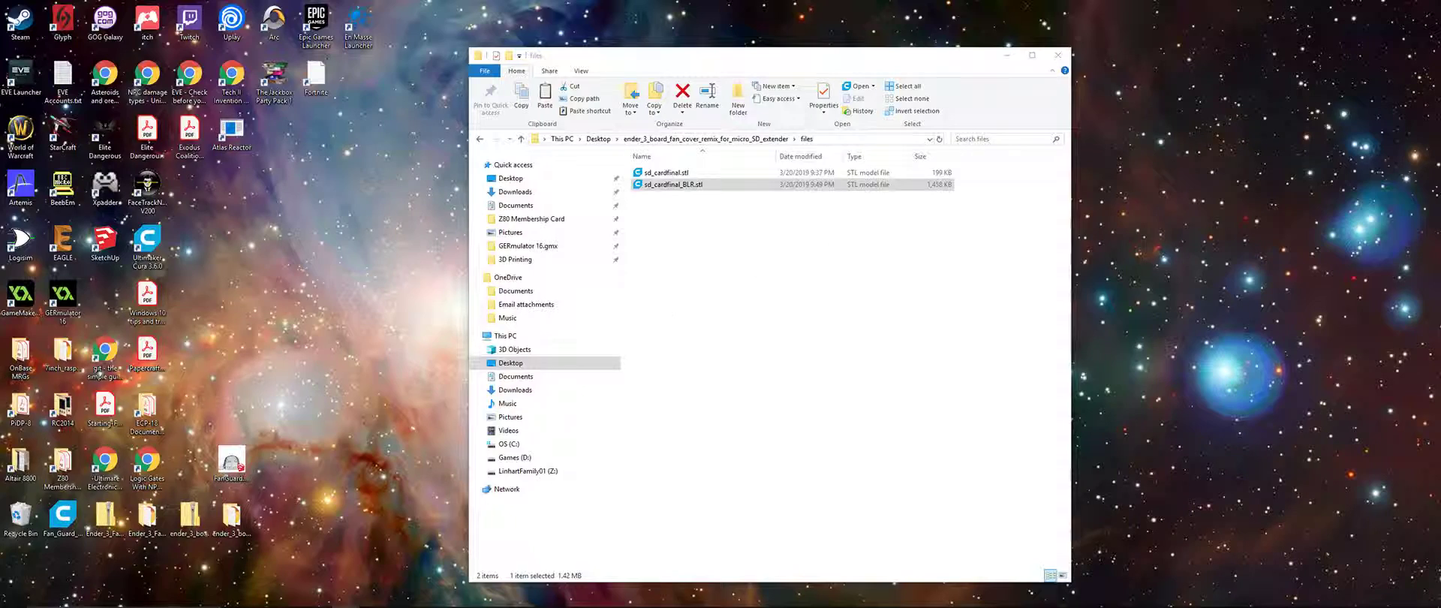
mouse_move(523, 602)
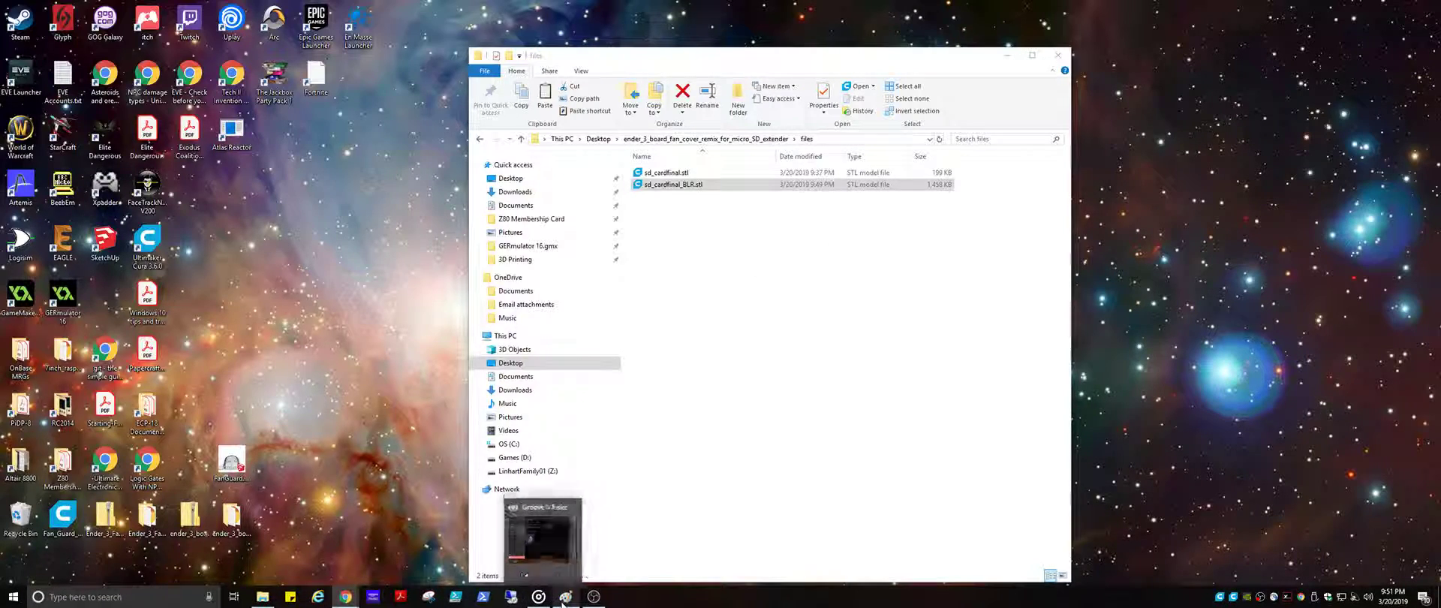
left_click(554, 540)
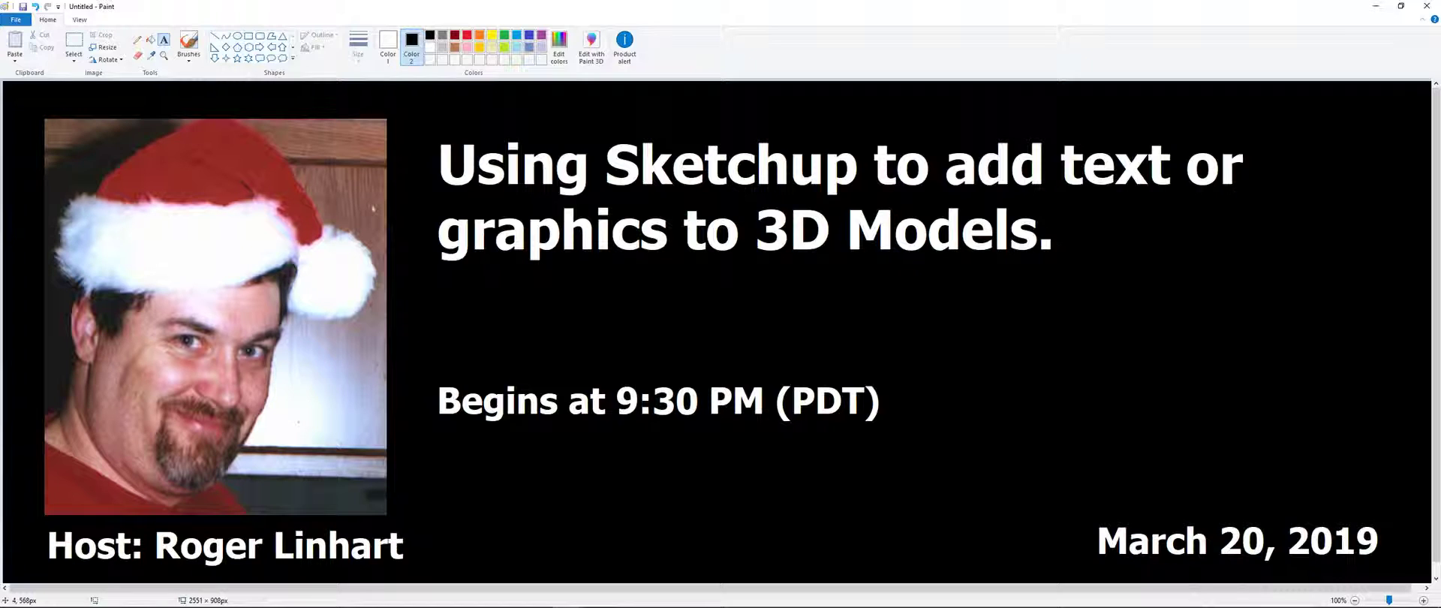
- Select the "Begins at 9:30 PM (PDT)" line on the title card with a rectangular selection and delete it
left_click(165, 40)
left_click(73, 46)
left_click_drag(422, 369, 969, 434)
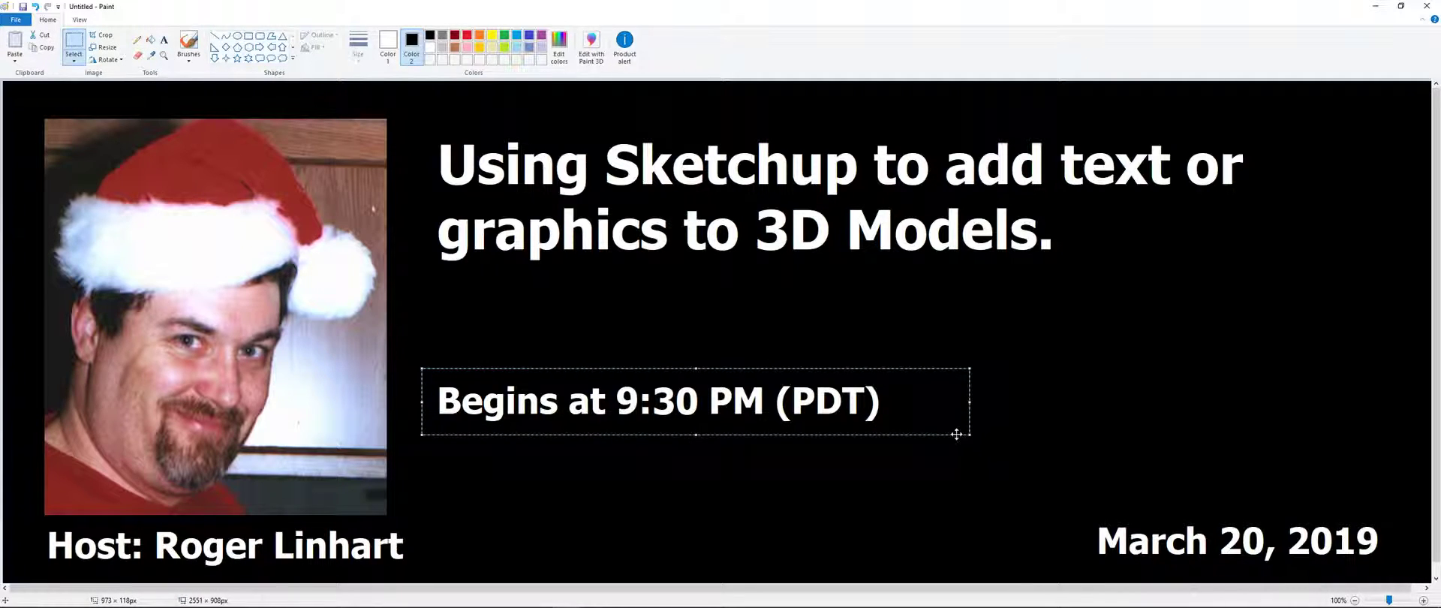
key("Delete")
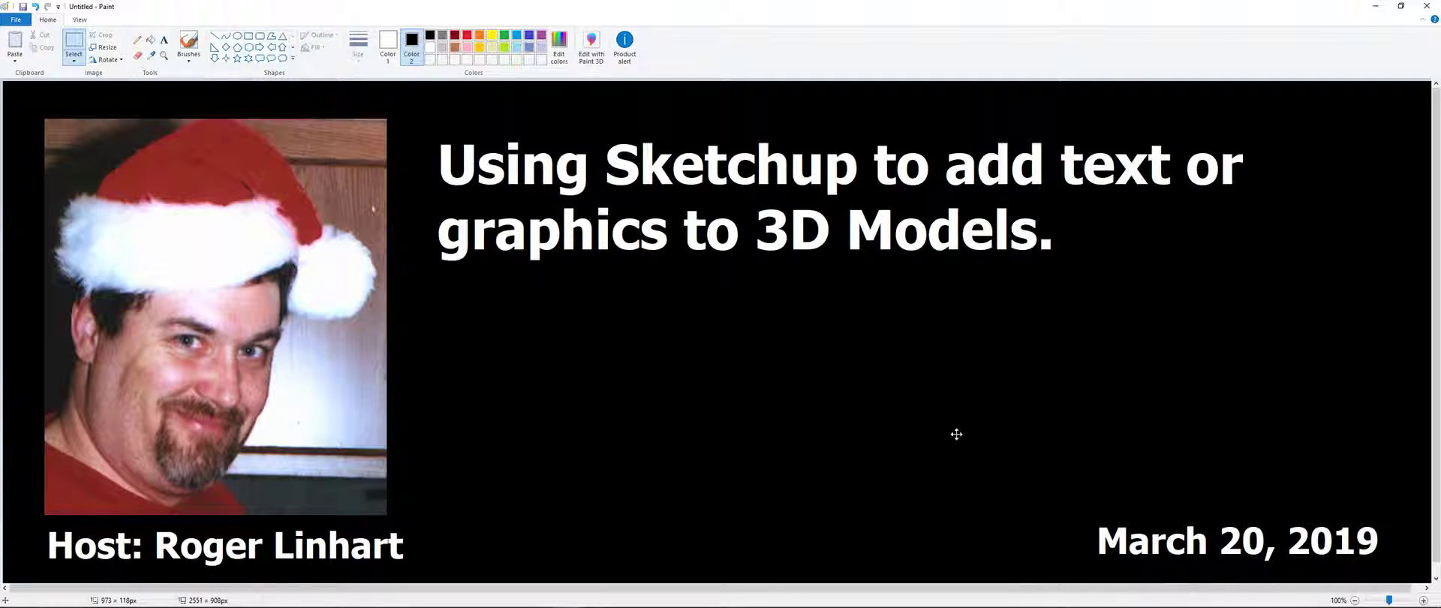
- Start a text box with the Text tool in the empty area below the title card's heading
left_click(164, 40)
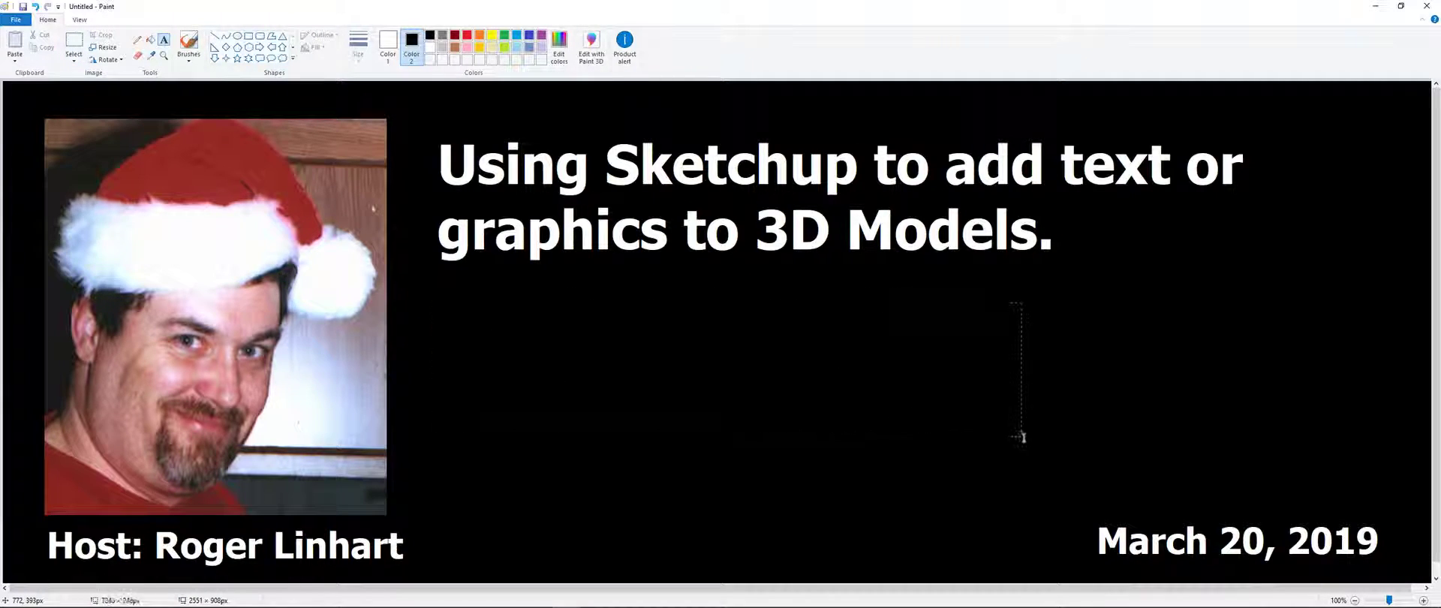